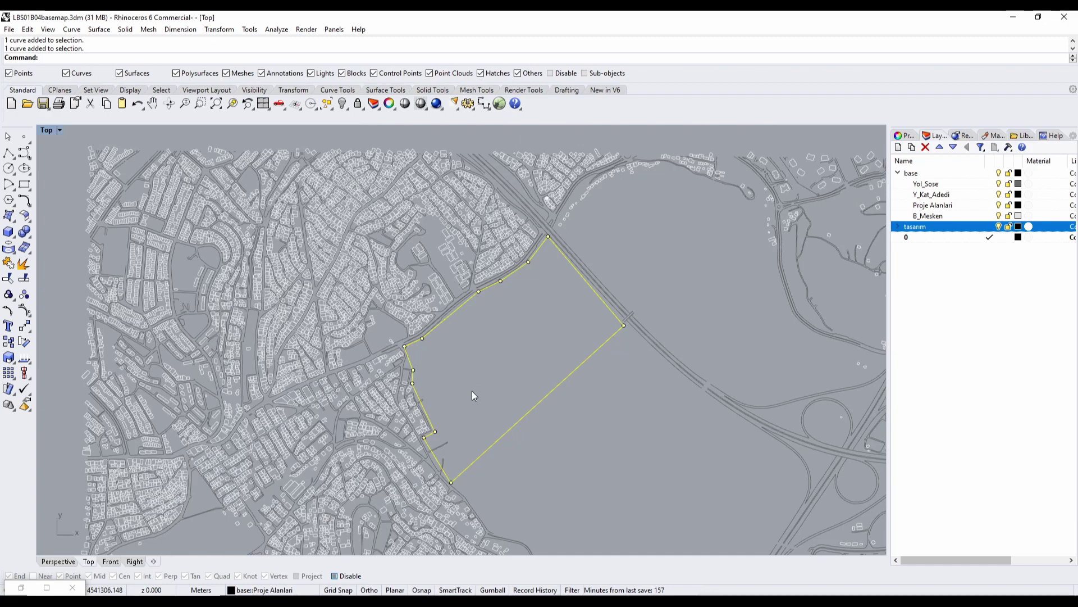
Deselect the site boundary and examine the base map's street pattern, building fabric and highway around the site.
key(Escape)
scroll(471, 371, up, 5)
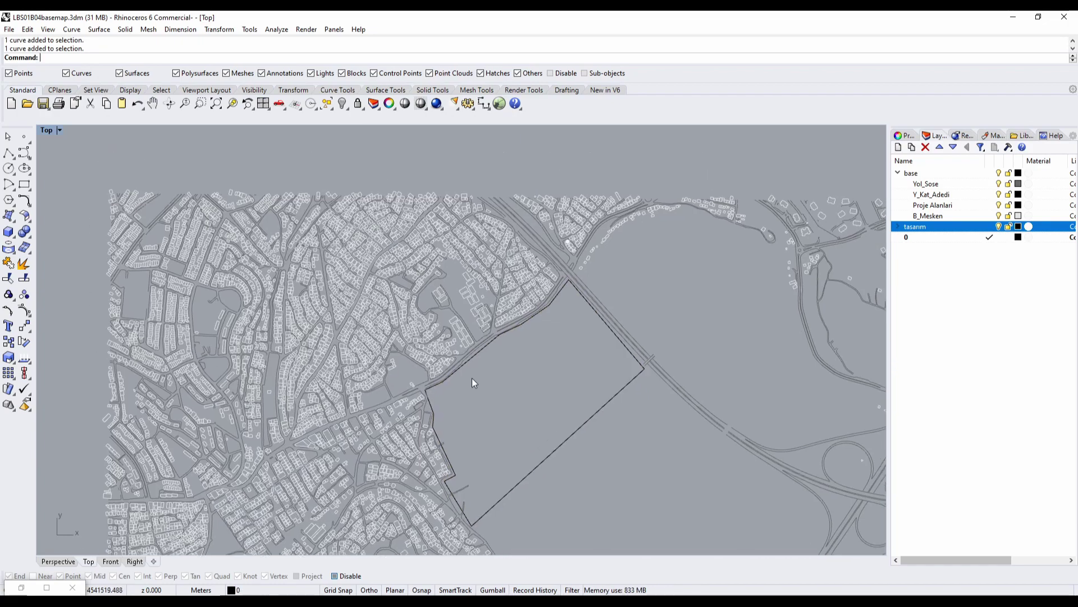
scroll(529, 385, down, 8)
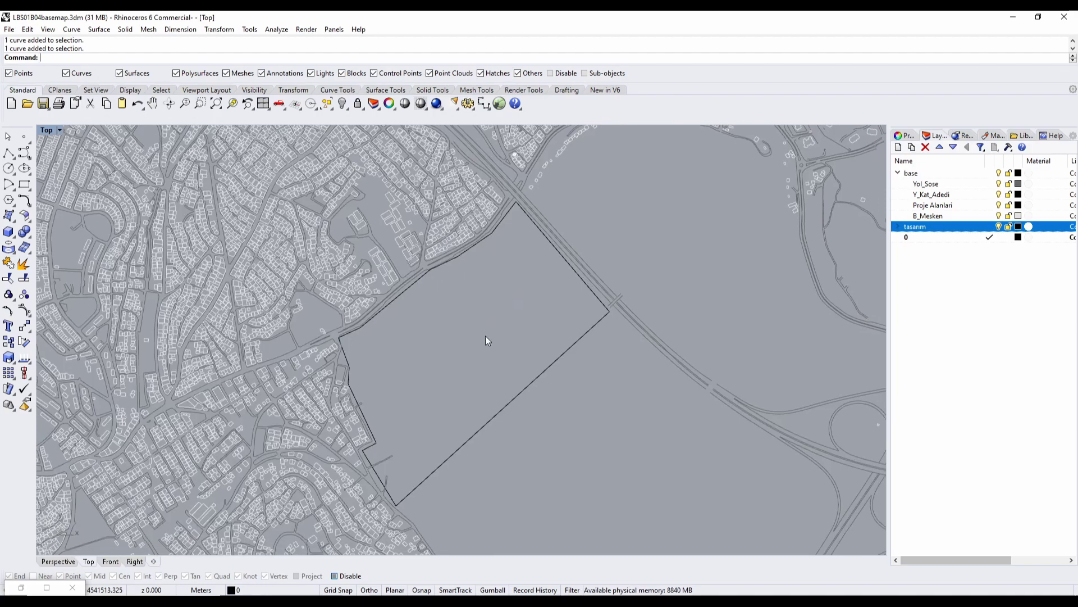
scroll(485, 336, up, 8)
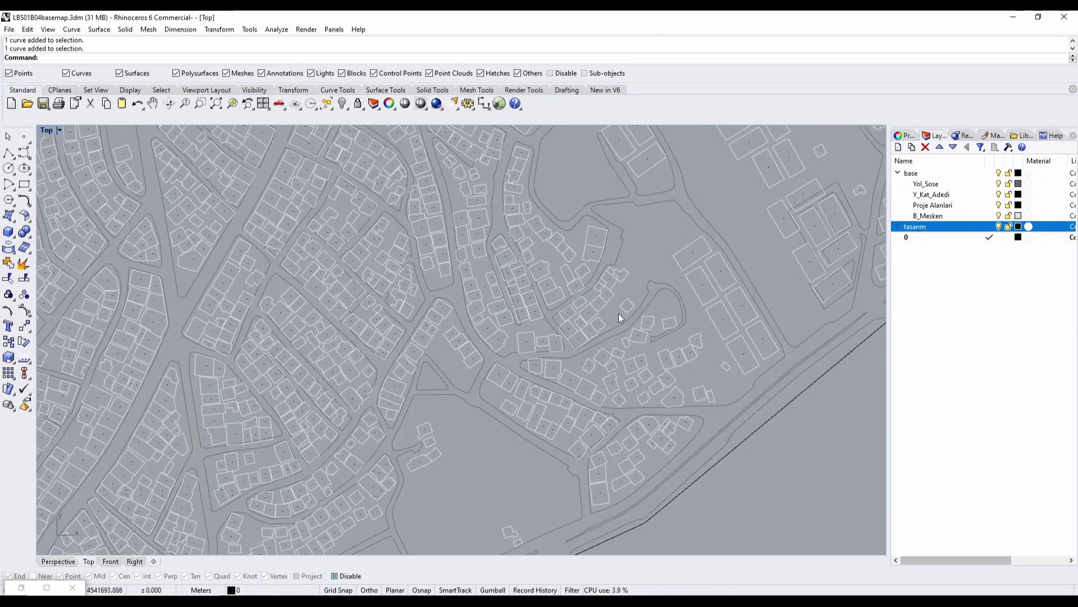
scroll(424, 412, up, 8)
scroll(550, 384, down, 10)
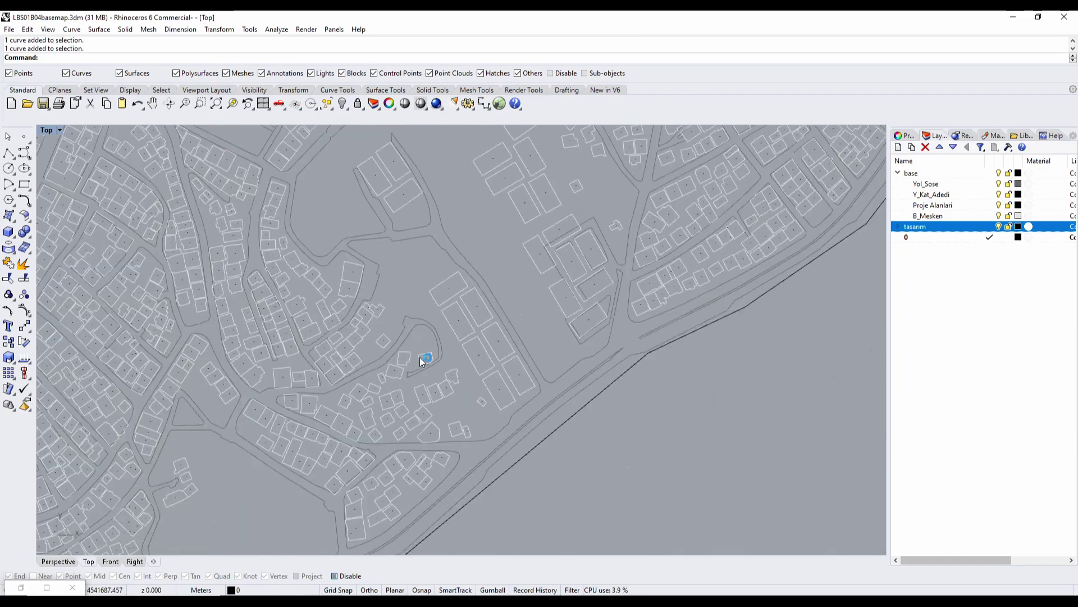
right_drag(443, 350, 402, 321)
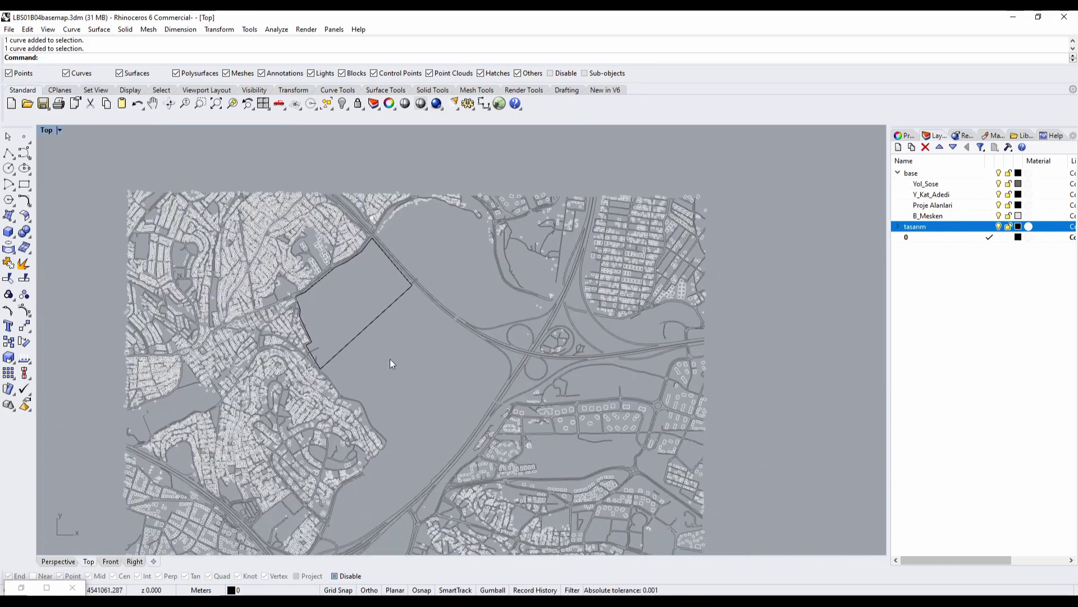
scroll(392, 381, up, 4)
right_drag(392, 383, 419, 429)
right_drag(361, 372, 508, 323)
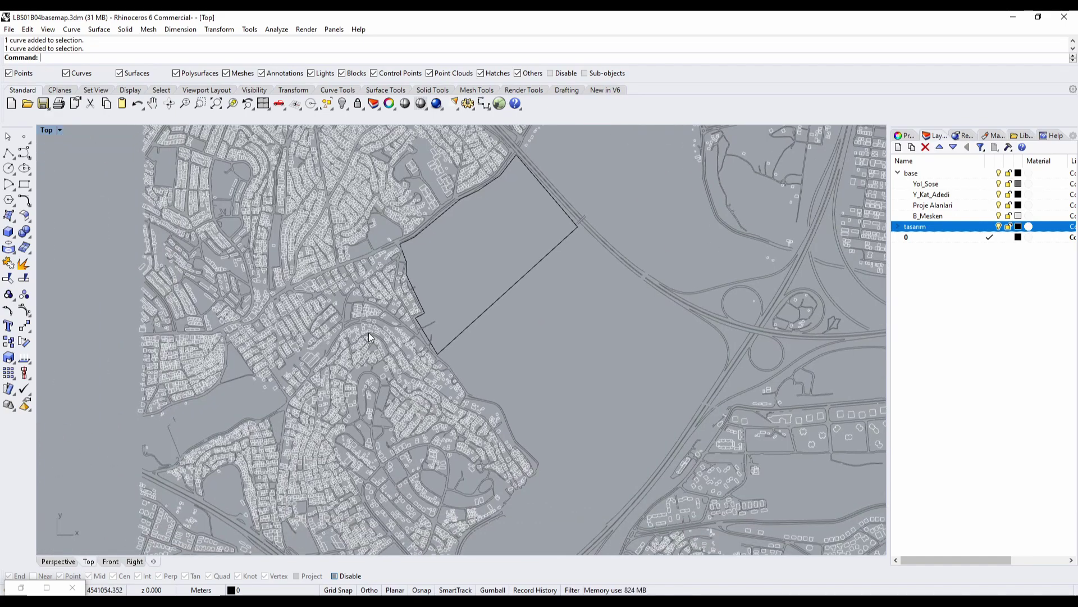
Examine the project area's boundary and the roads and neighbourhoods along its edges.
scroll(369, 332, up, 6)
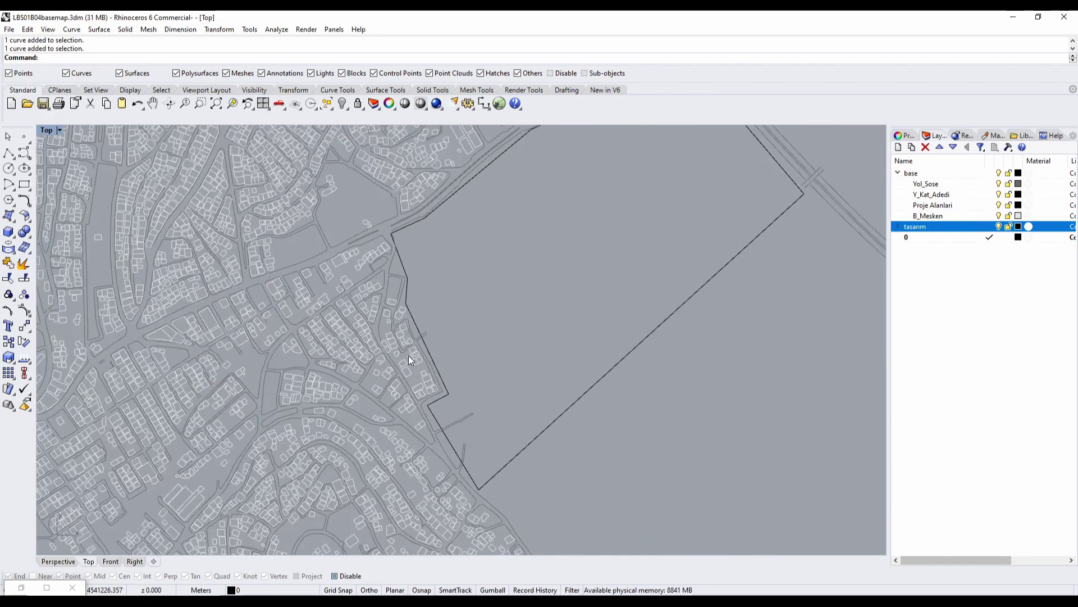
right_drag(442, 333, 432, 416)
scroll(454, 362, down, 2)
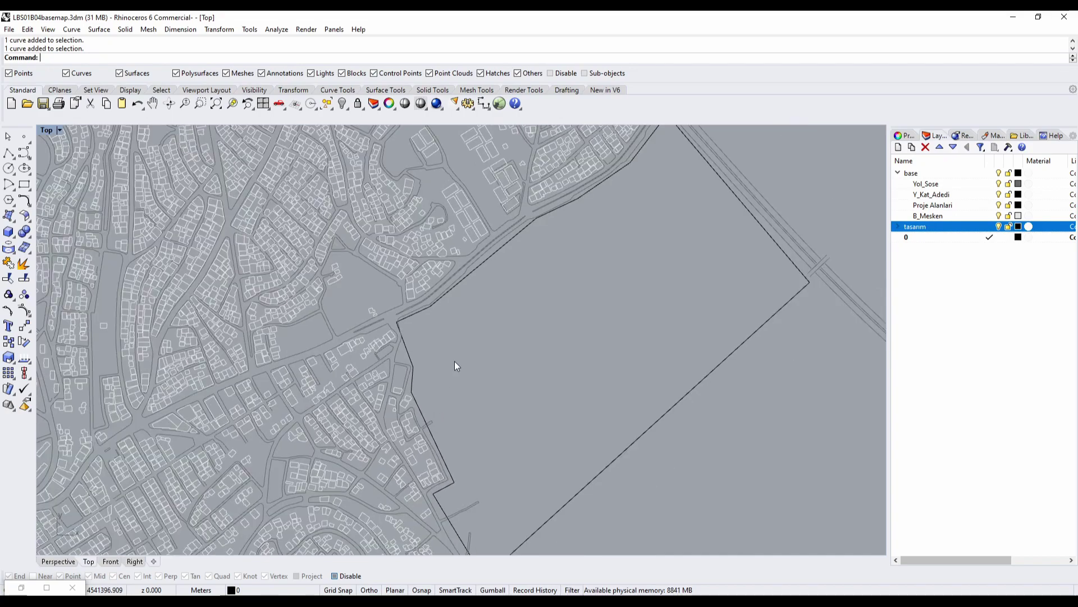
right_drag(512, 341, 434, 381)
scroll(440, 330, down, 4)
right_drag(451, 333, 494, 371)
scroll(423, 333, up, 2)
scroll(494, 370, down, 2)
right_drag(485, 415, 475, 374)
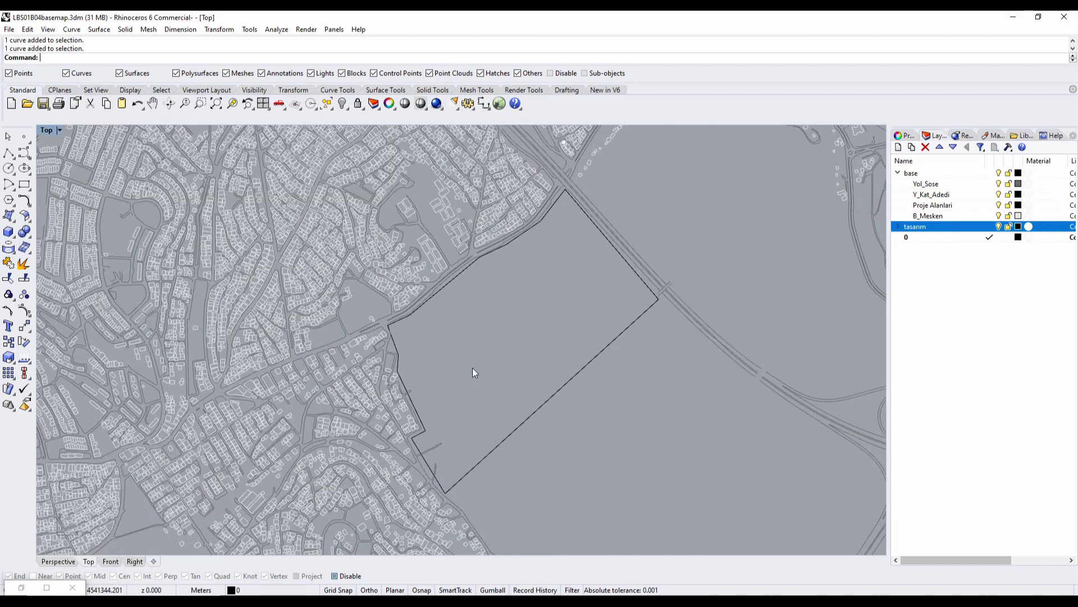
right_drag(458, 419, 463, 395)
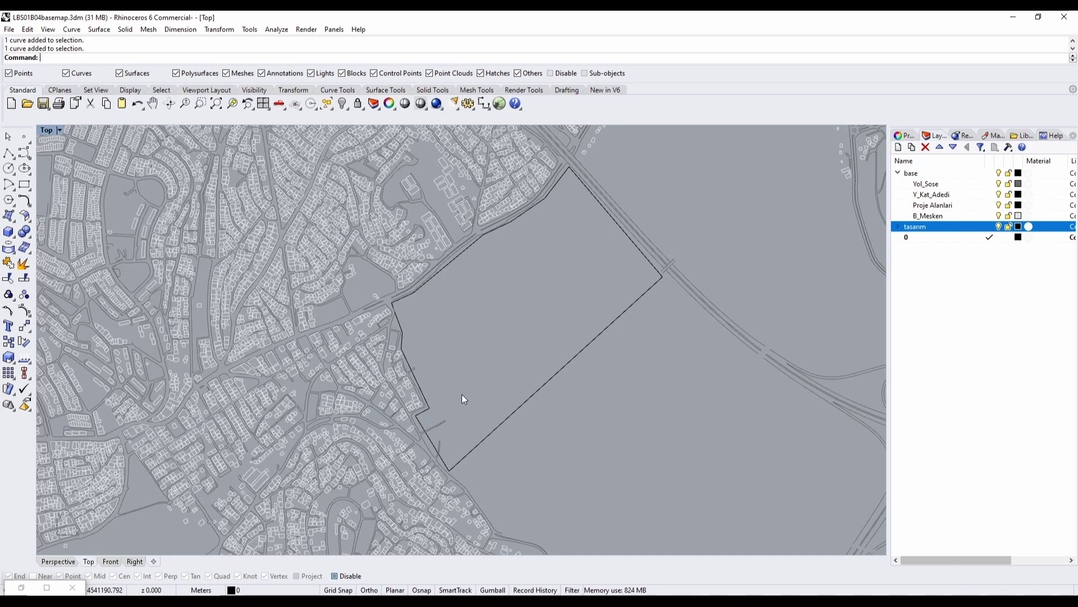
right_drag(462, 395, 496, 402)
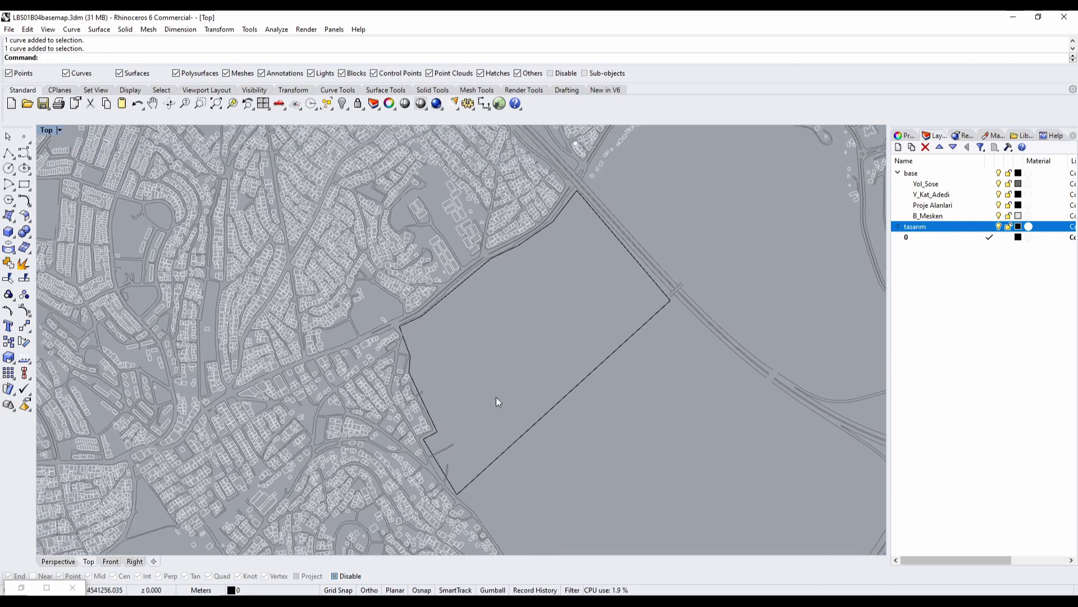
right_drag(577, 403, 540, 388)
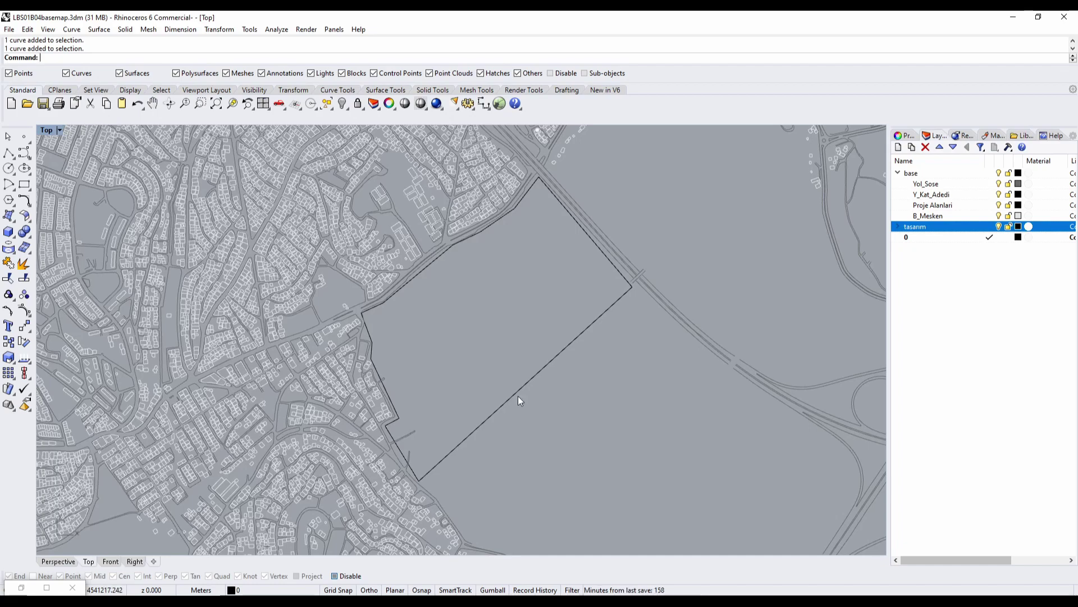
scroll(460, 336, up, 5)
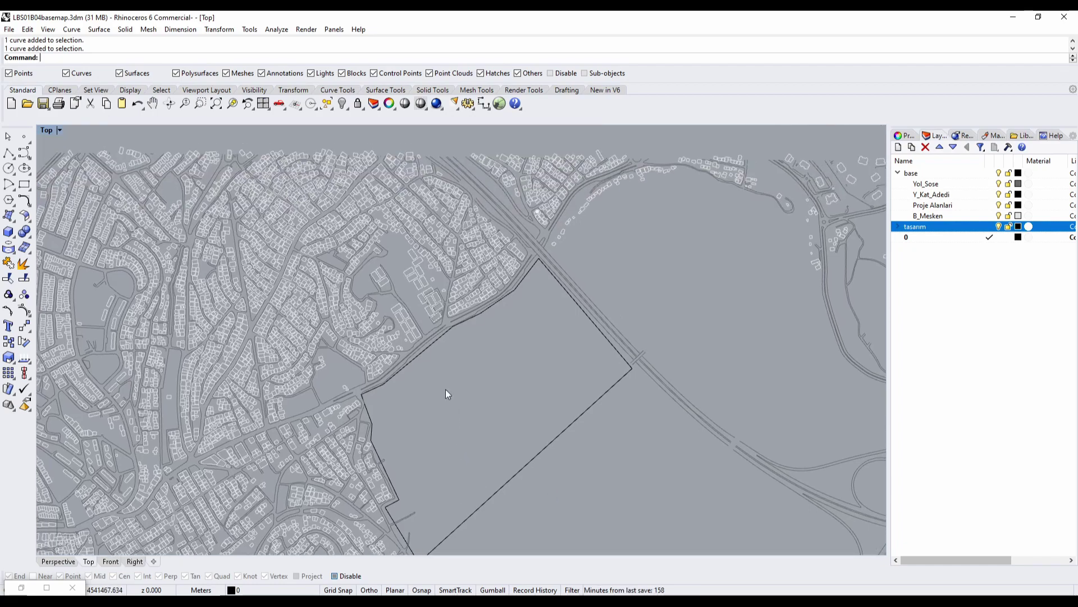
scroll(405, 331, up, 2)
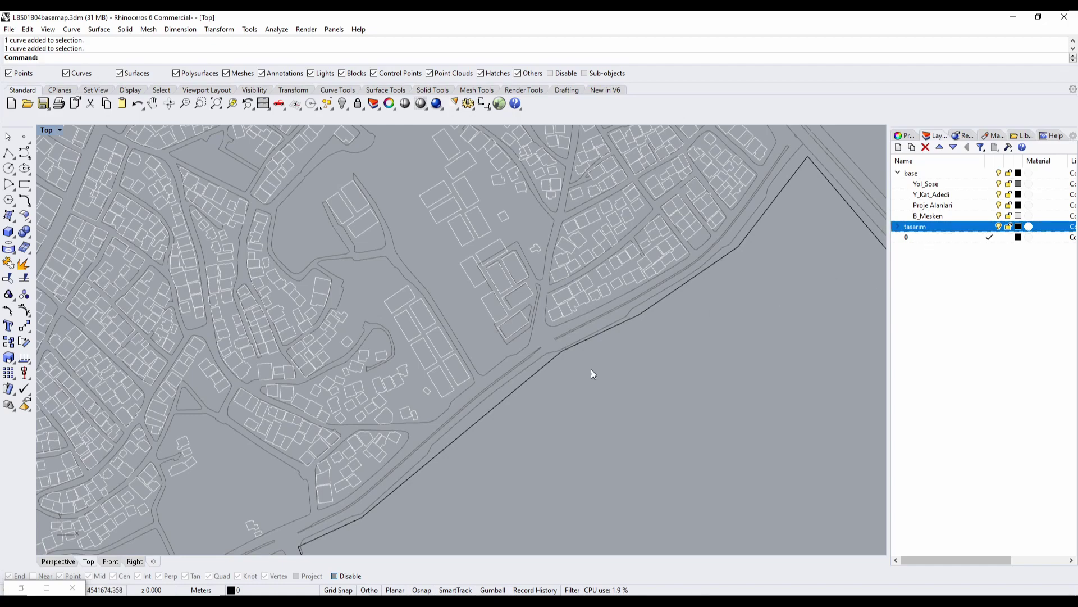
scroll(591, 374, down, 5)
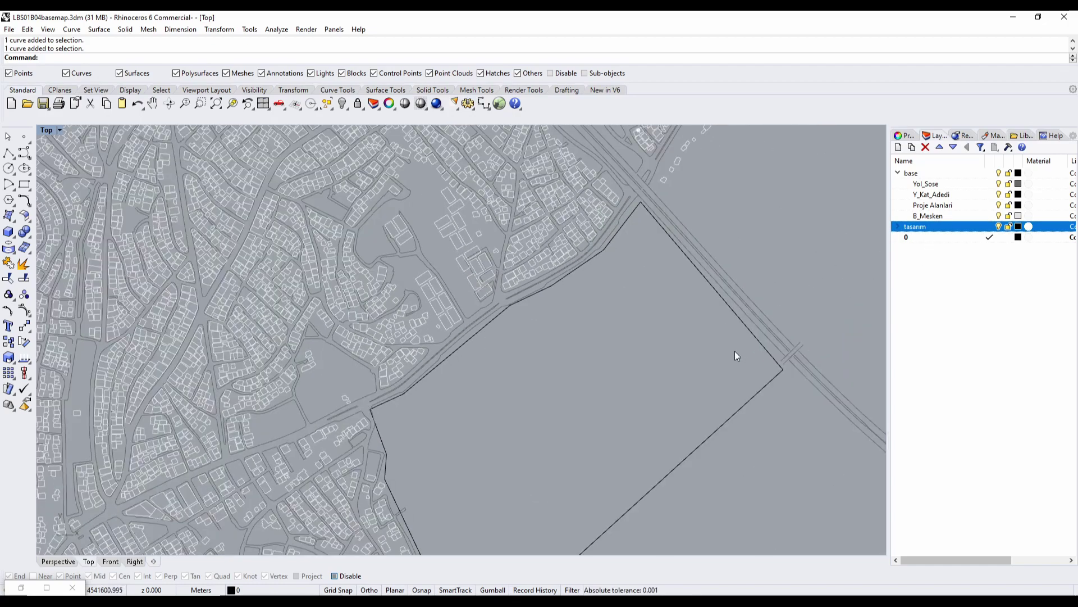
right_drag(606, 359, 513, 311)
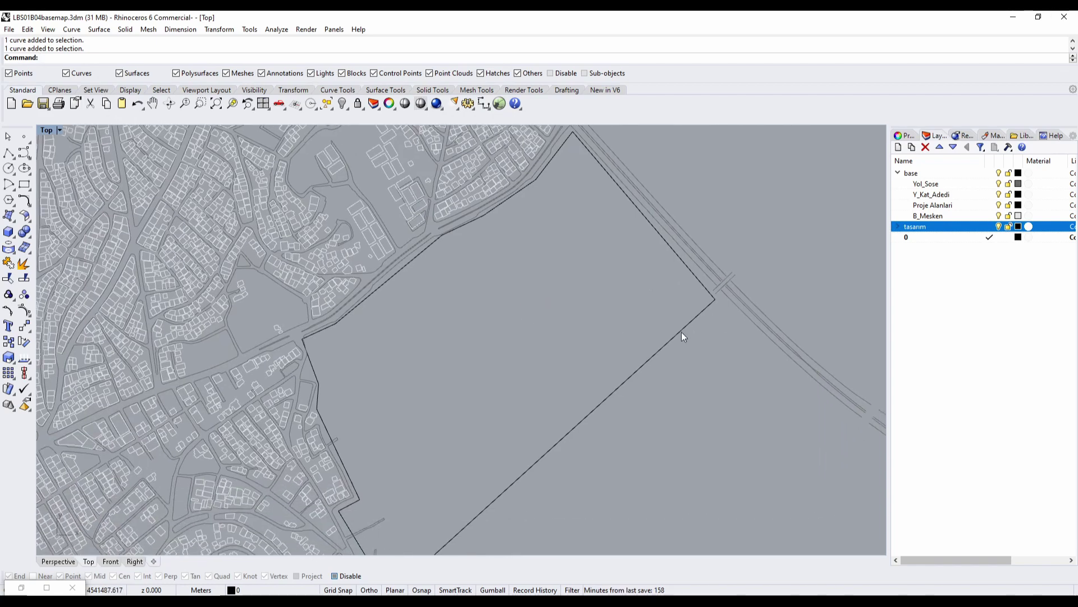
right_drag(481, 277, 523, 377)
right_drag(536, 298, 542, 373)
Highlight the base sublayers from Yol_Sose to B_Mesken and examine the building footprints and floor-count numbers near the site.
click(926, 184)
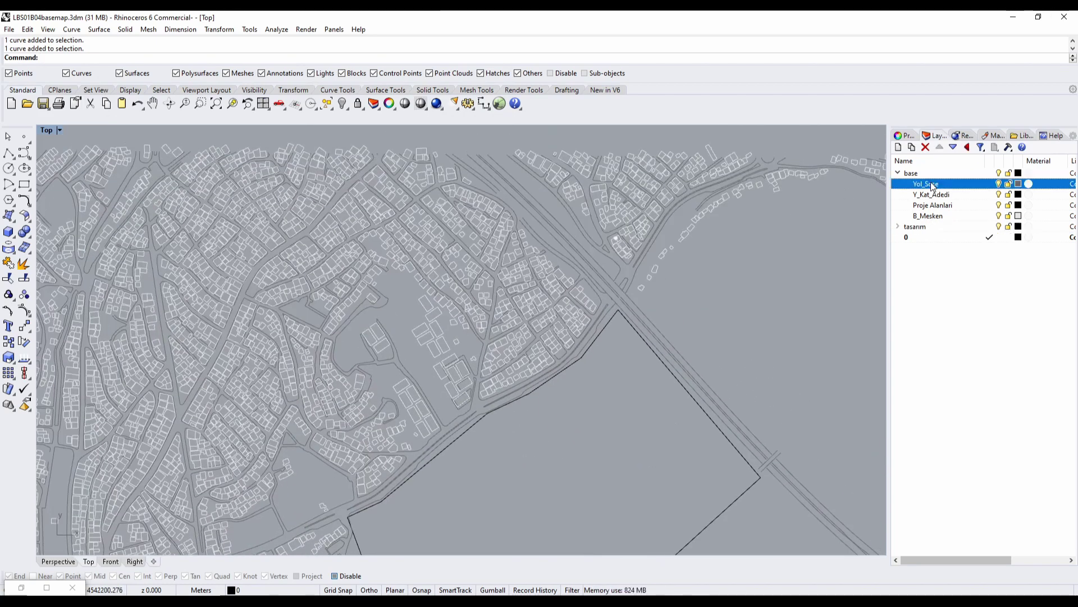
shift+click(934, 216)
scroll(549, 433, up, 5)
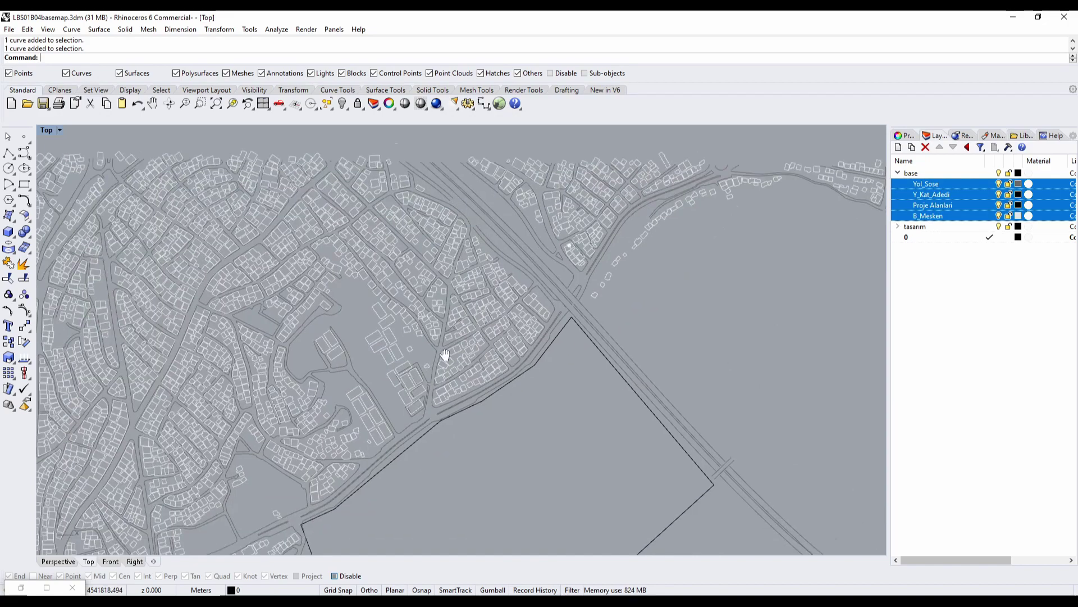
scroll(370, 393, up, 3)
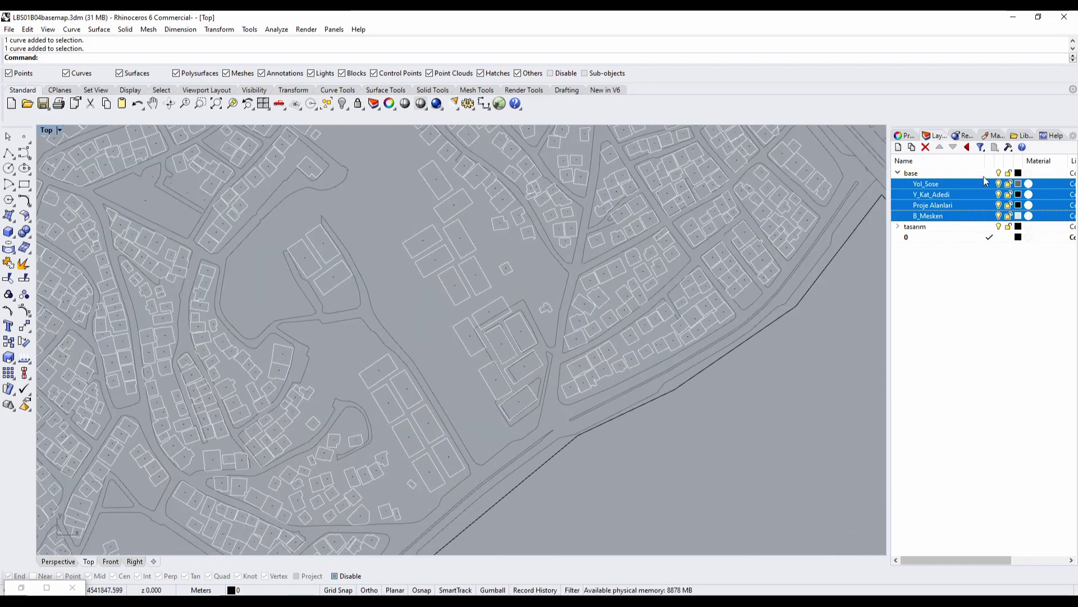
scroll(720, 349, up, 3)
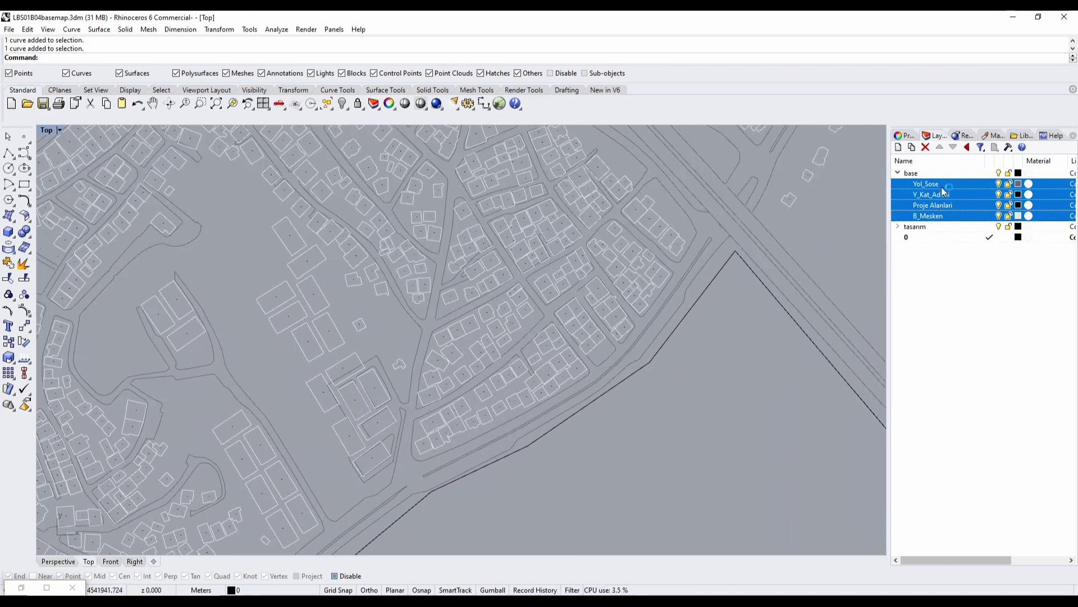
scroll(511, 375, up, 5)
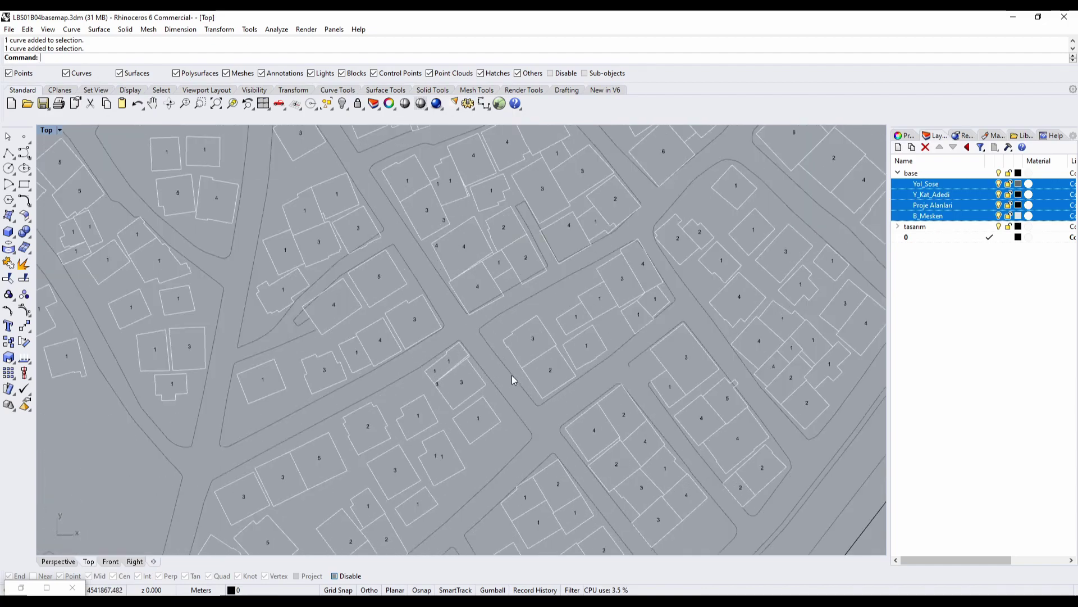
click(511, 375)
key(Escape)
right_drag(584, 379, 575, 417)
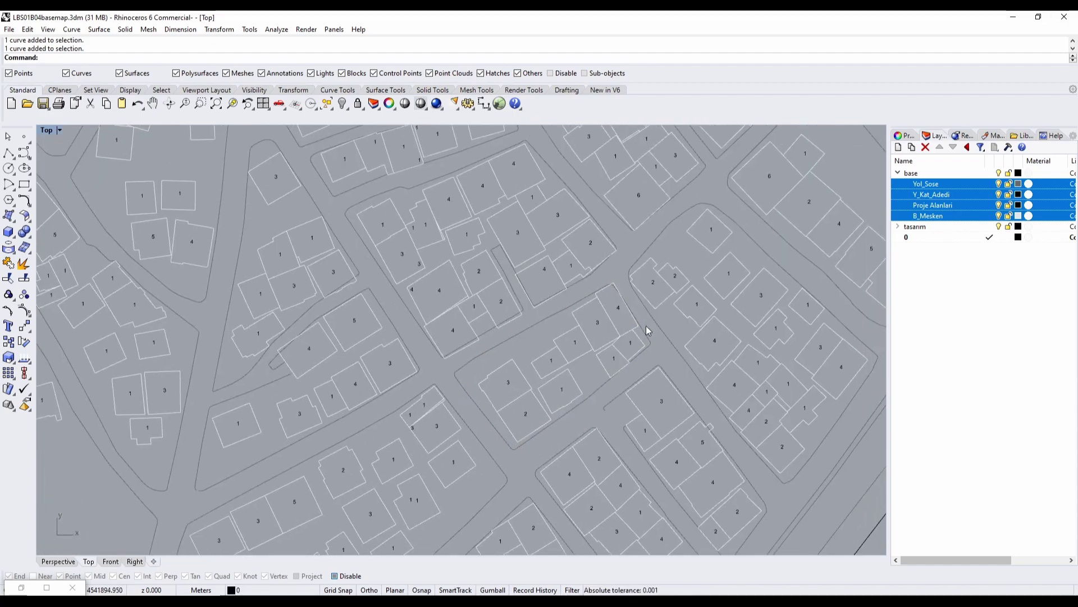
scroll(647, 327, up, 6)
right_drag(648, 330, 581, 408)
right_drag(659, 327, 622, 395)
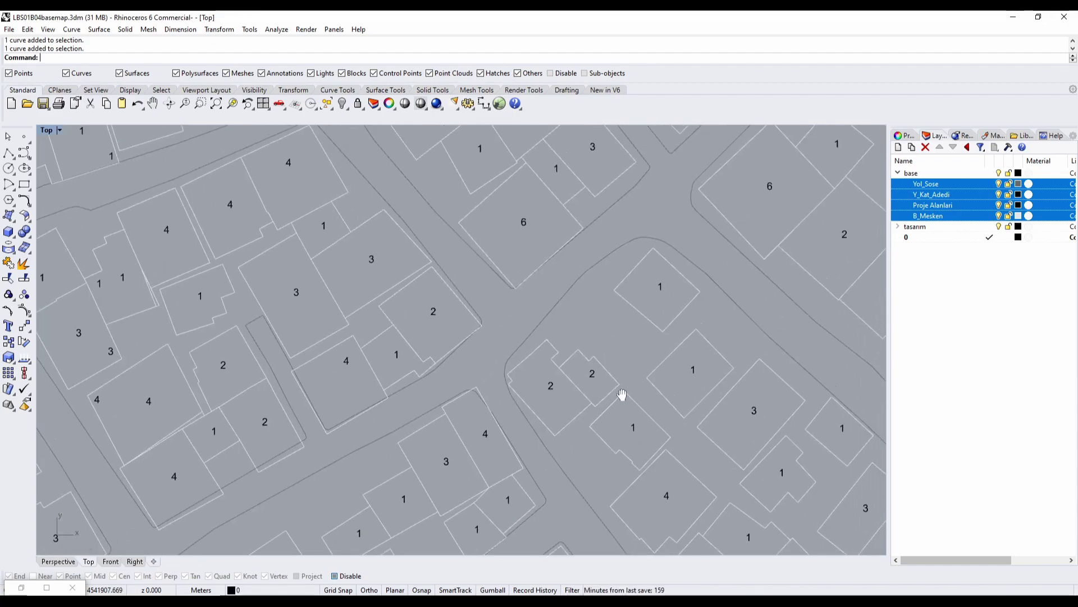
scroll(581, 369, down, 5)
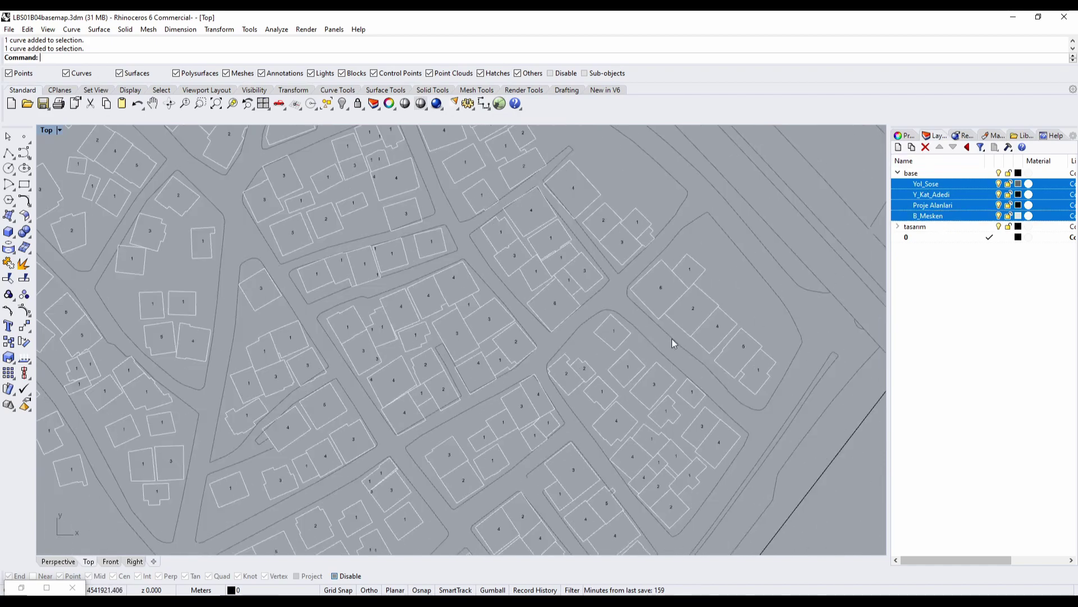
right_drag(672, 339, 570, 368)
Highlight the Yol_Sose layer and inspect the road-edge curve around a building block near the highway.
click(963, 185)
key(Escape)
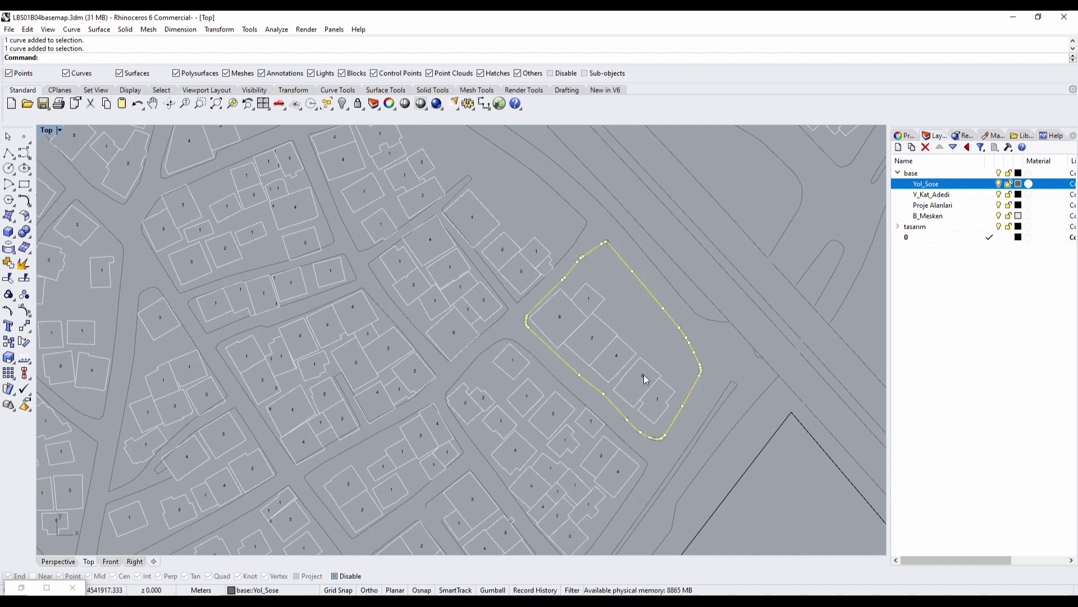
drag(673, 365, 673, 364)
click(661, 336)
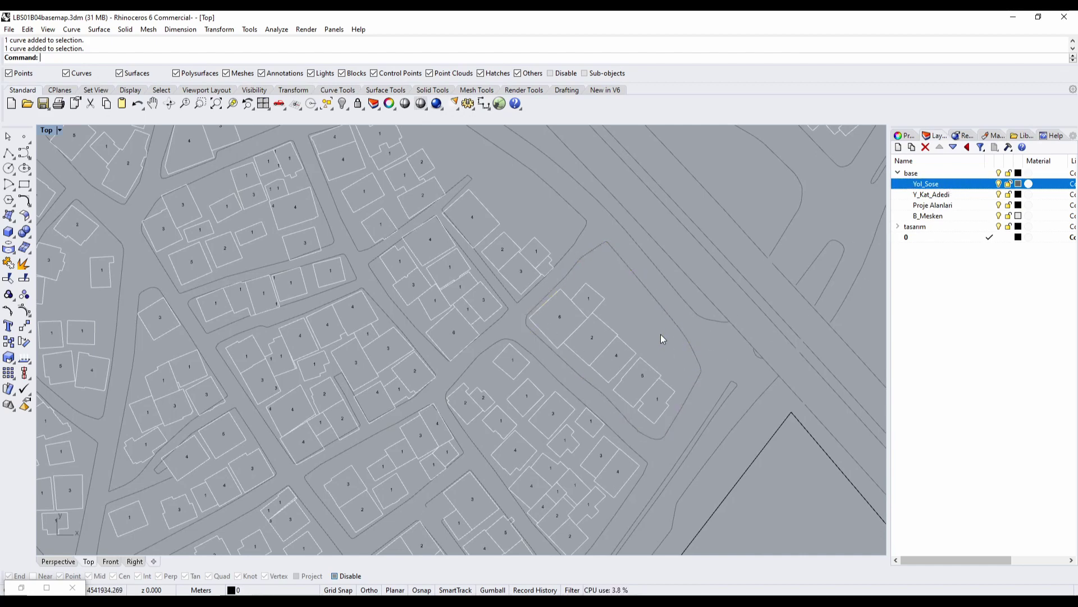
right_drag(633, 322, 647, 279)
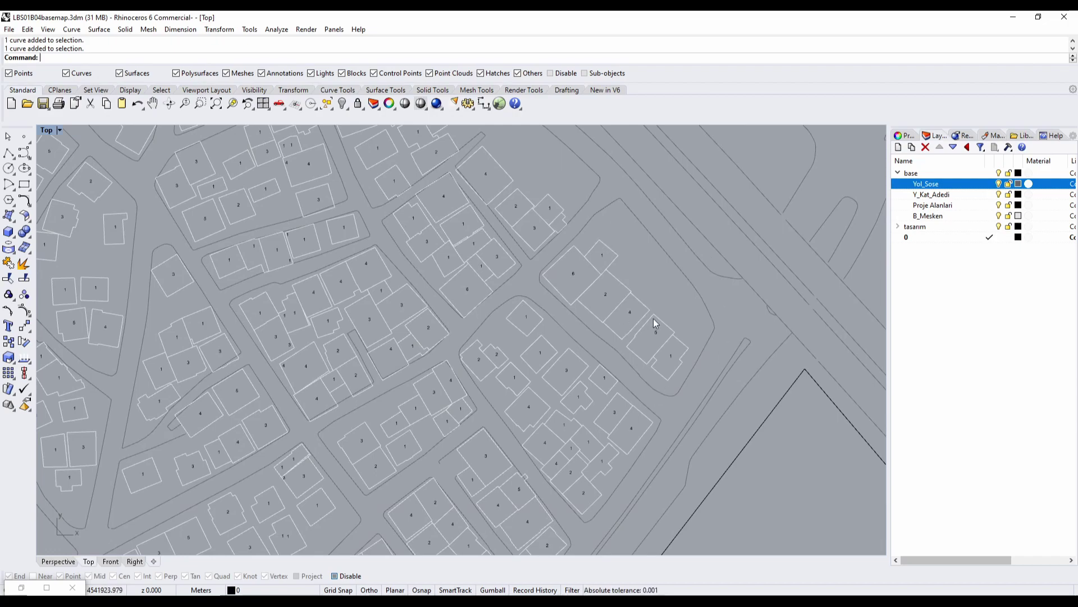
Highlight the B_Mesken layer and inspect a building footprint in the neighbourhood beside the site.
click(951, 212)
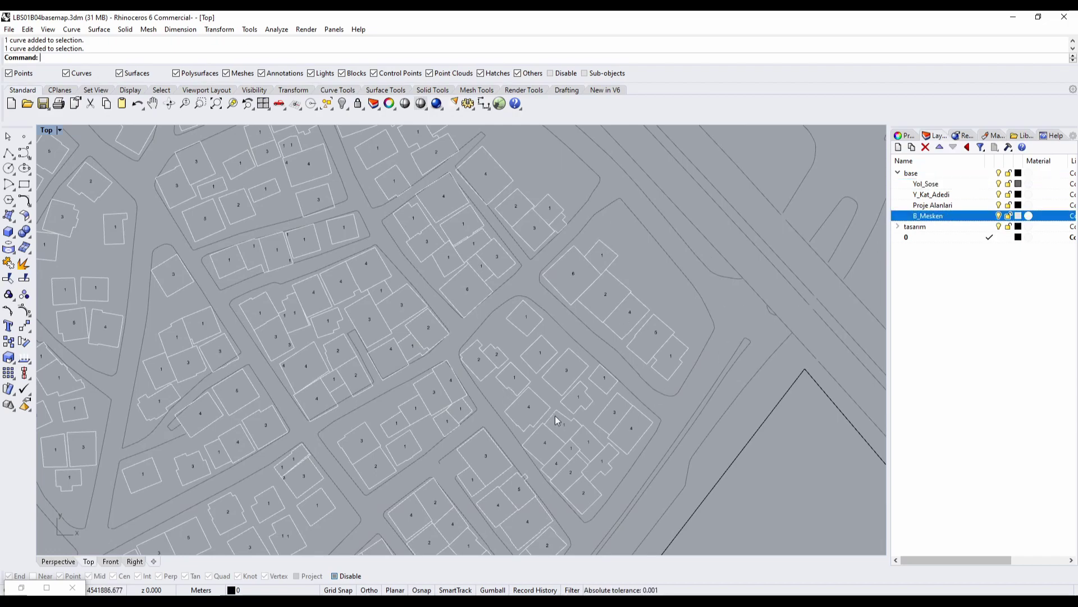
scroll(554, 421, up, 6)
scroll(424, 449, down, 3)
scroll(518, 408, up, 3)
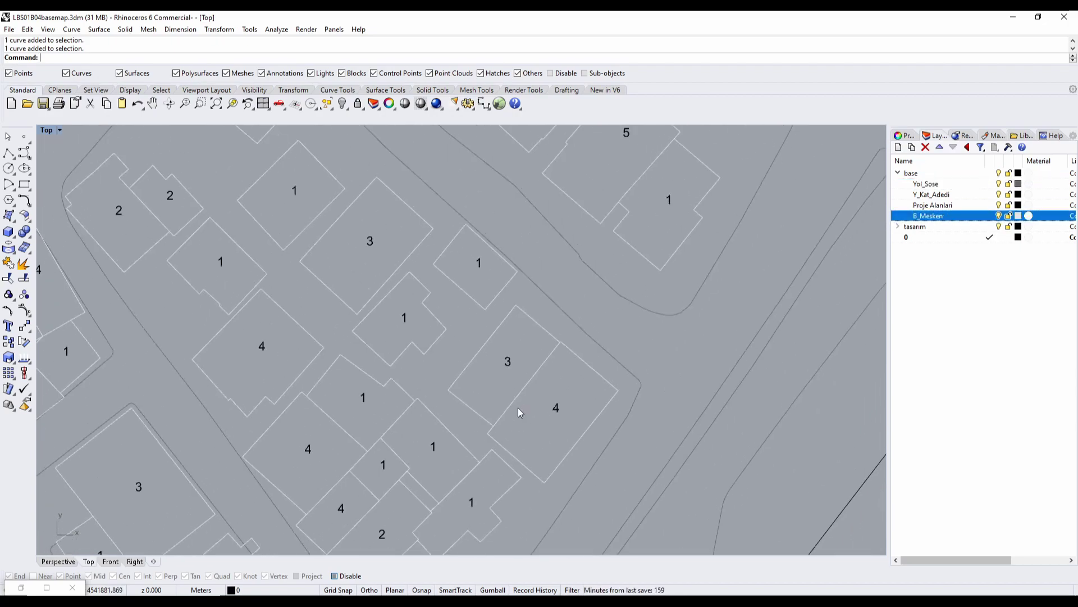
right_drag(519, 315, 524, 369)
click(536, 373)
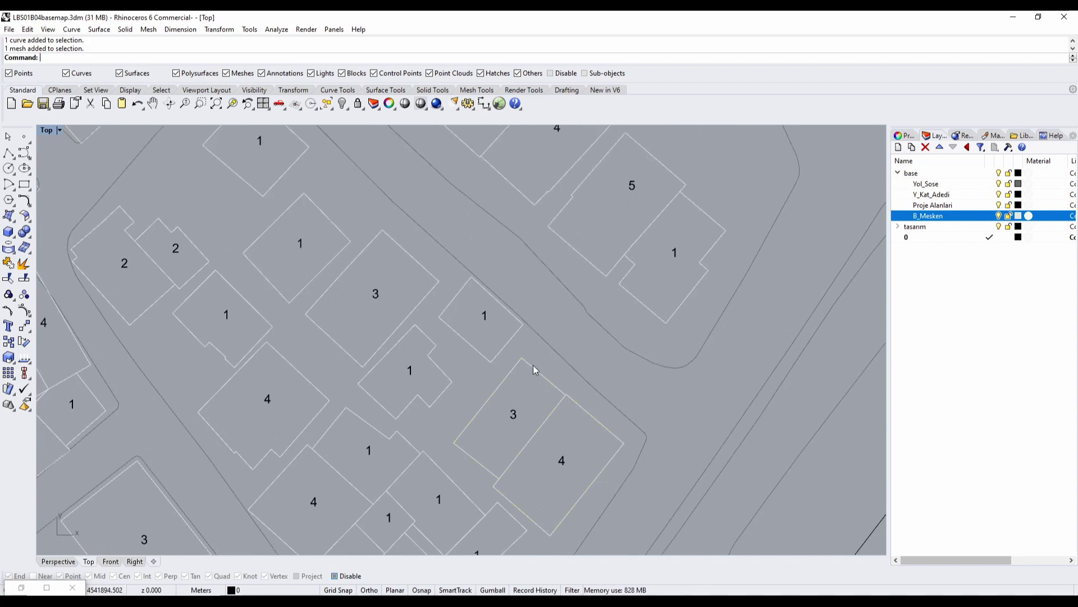
key(Escape)
Highlight the Y_Kat_Adedi layer and examine the floor-count numbers on the buildings.
click(937, 195)
right_drag(390, 311, 425, 359)
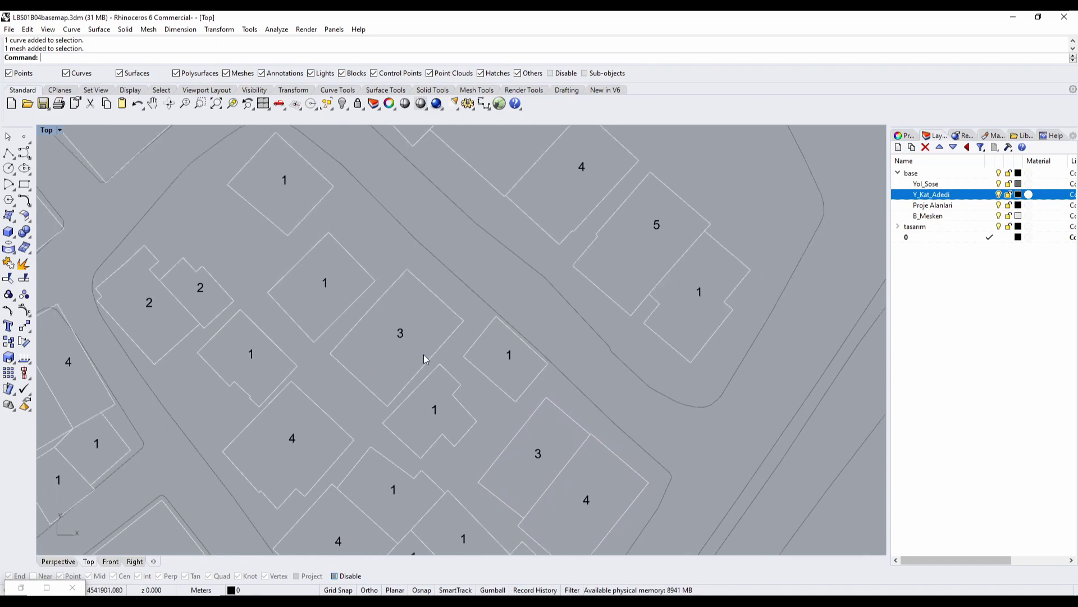
scroll(392, 373, down, 10)
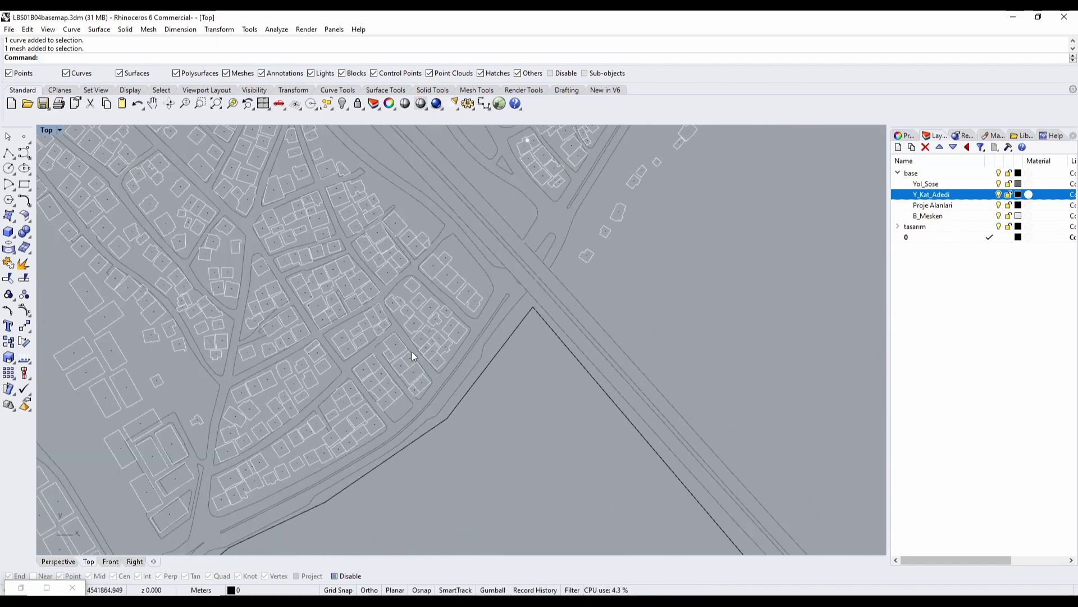
Highlight the Proje Alanlari layer and inspect the project area's boundary curve.
click(933, 205)
scroll(422, 356, down, 3)
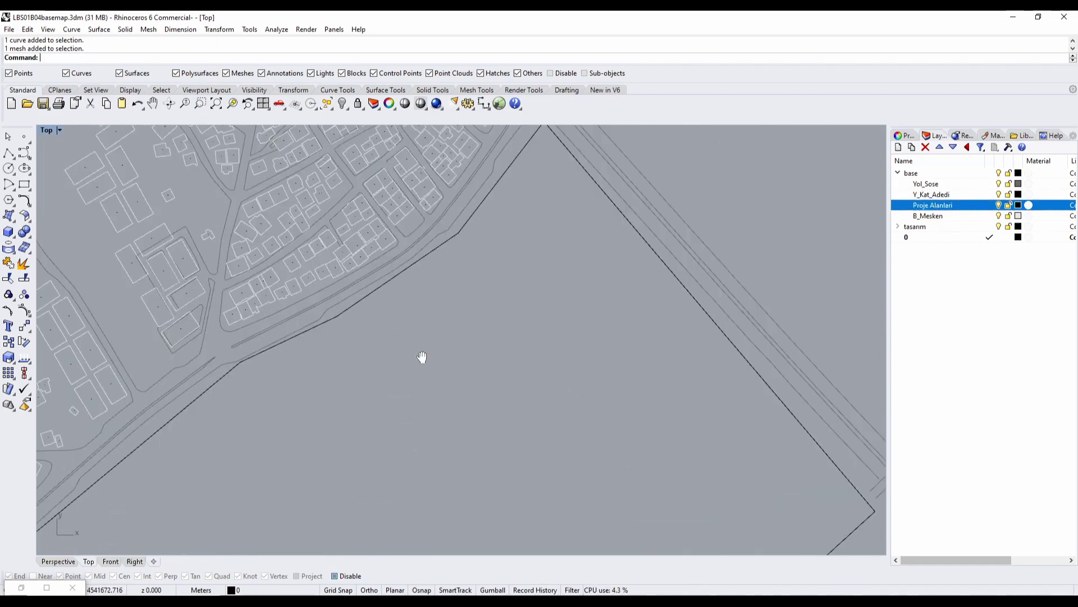
drag(601, 527, 520, 438)
right_drag(487, 410, 575, 452)
key(F10)
Expand the tasarım layer and turn on the visibility of its eksen sublayer.
click(898, 226)
right_drag(422, 362, 456, 430)
scroll(448, 450, up, 10)
right_drag(603, 401, 506, 399)
scroll(463, 311, down, 5)
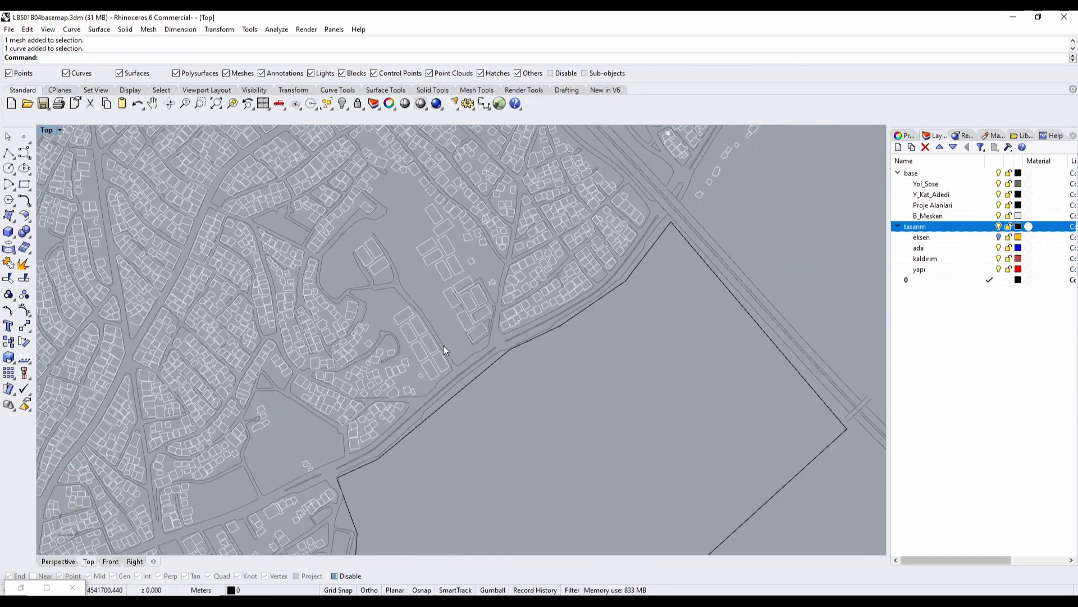
click(998, 237)
click(921, 237)
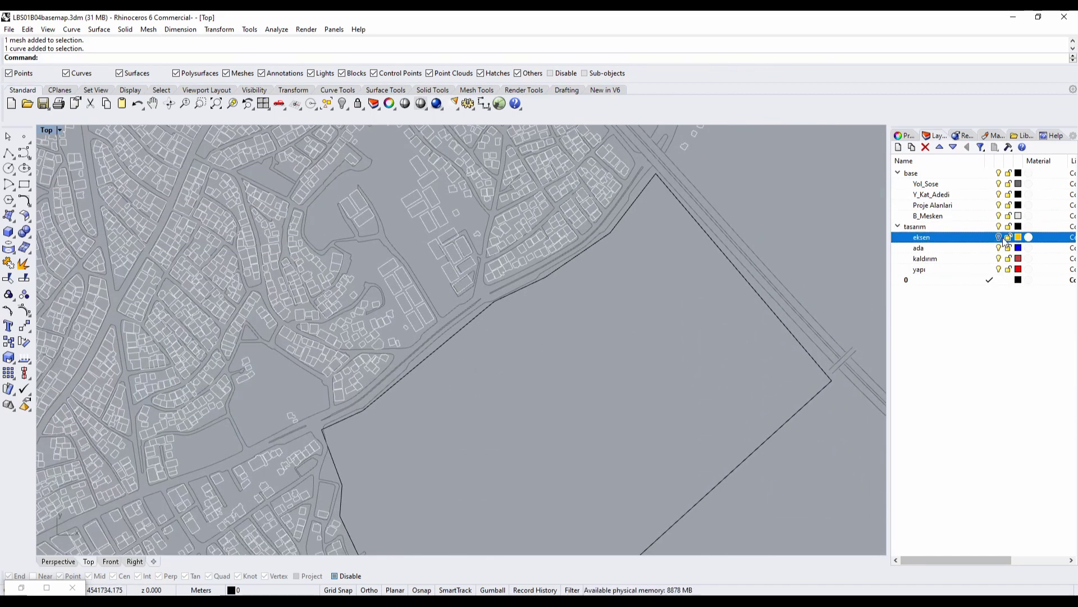
Examine the eksen axes around the site and select the axis running between the large buildings to the northwest boundary.
right_drag(411, 445, 442, 402)
scroll(433, 403, down, 3)
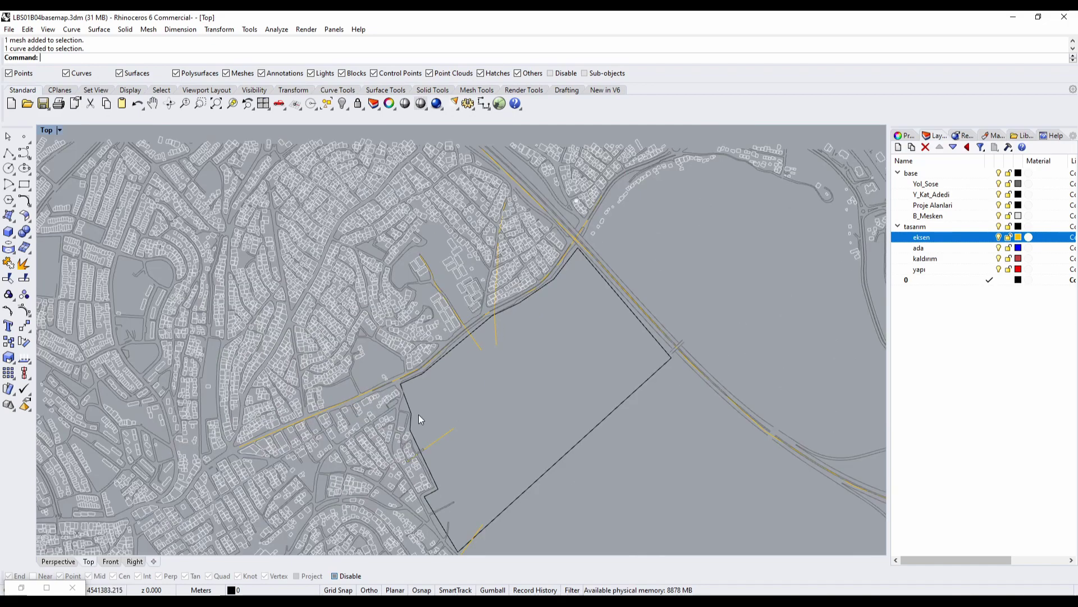
scroll(444, 410, down, 2)
right_drag(457, 282, 459, 378)
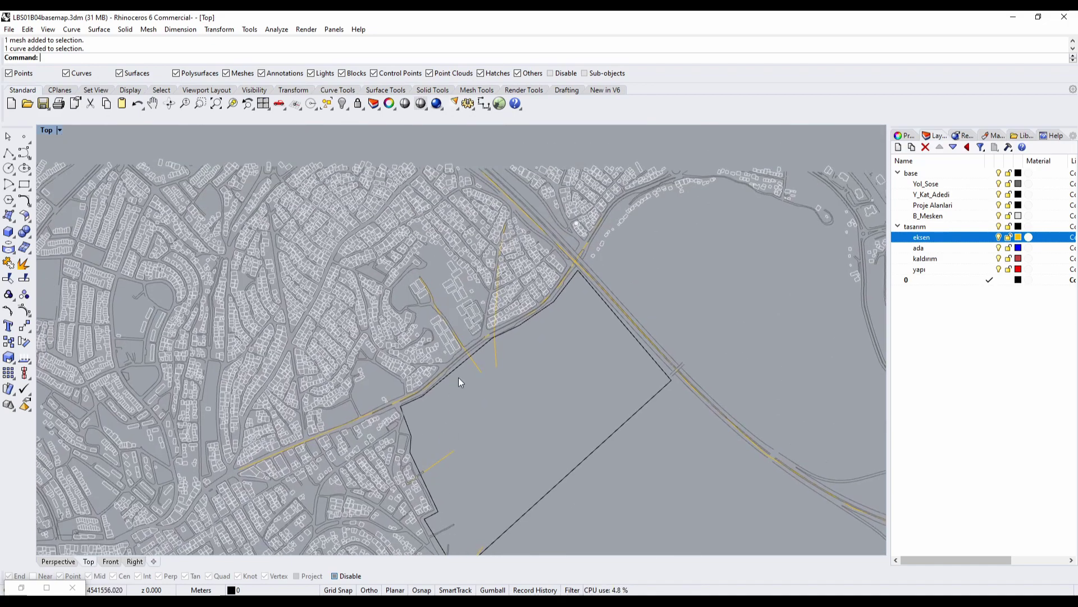
right_drag(373, 399, 379, 350)
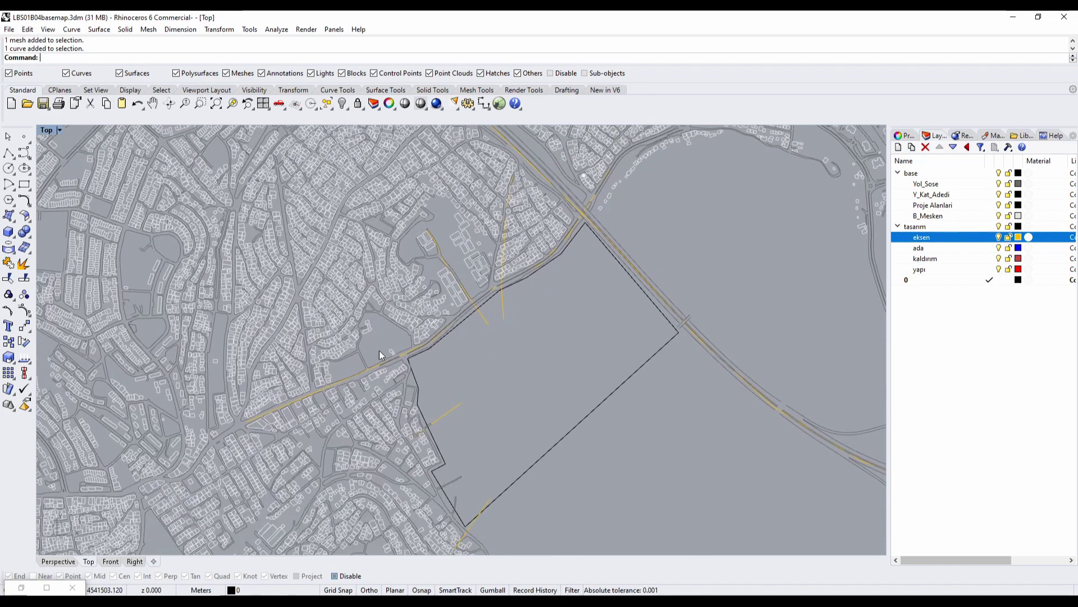
click(484, 315)
scroll(452, 242, up, 5)
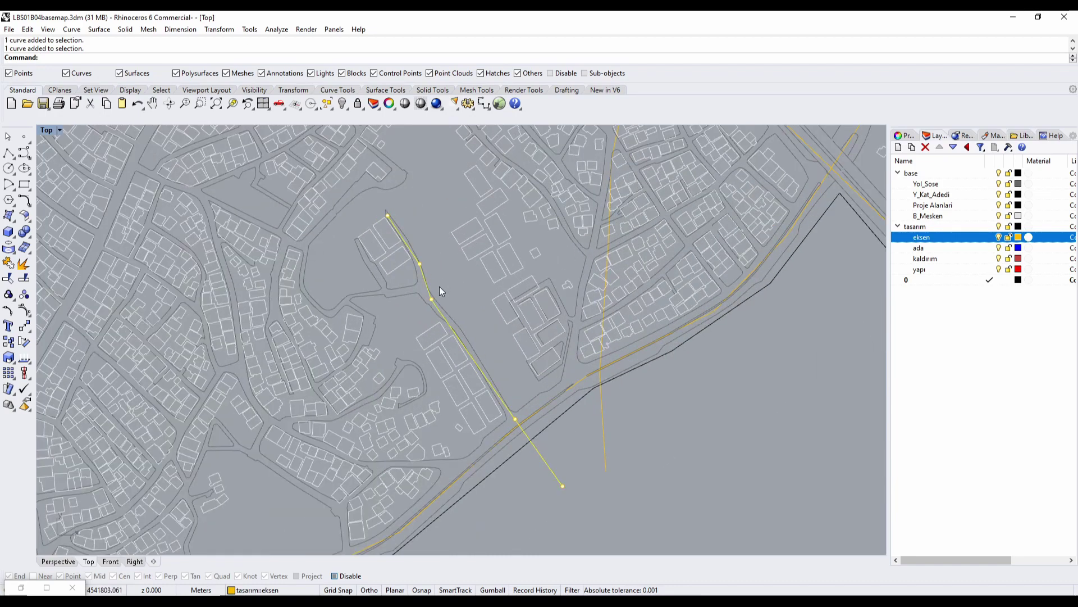
scroll(559, 475, down, 5)
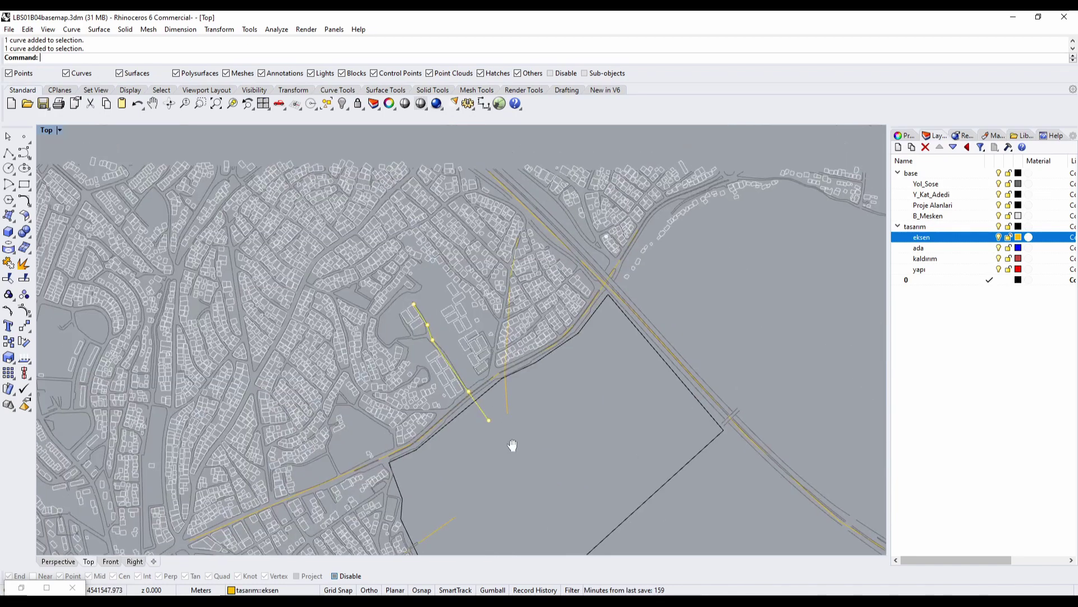
key(Escape)
Move the near-vertical axis curve crossing the northwest boundary about 35 m west, towards the adjacent street.
click(508, 401)
scroll(505, 388, up, 3)
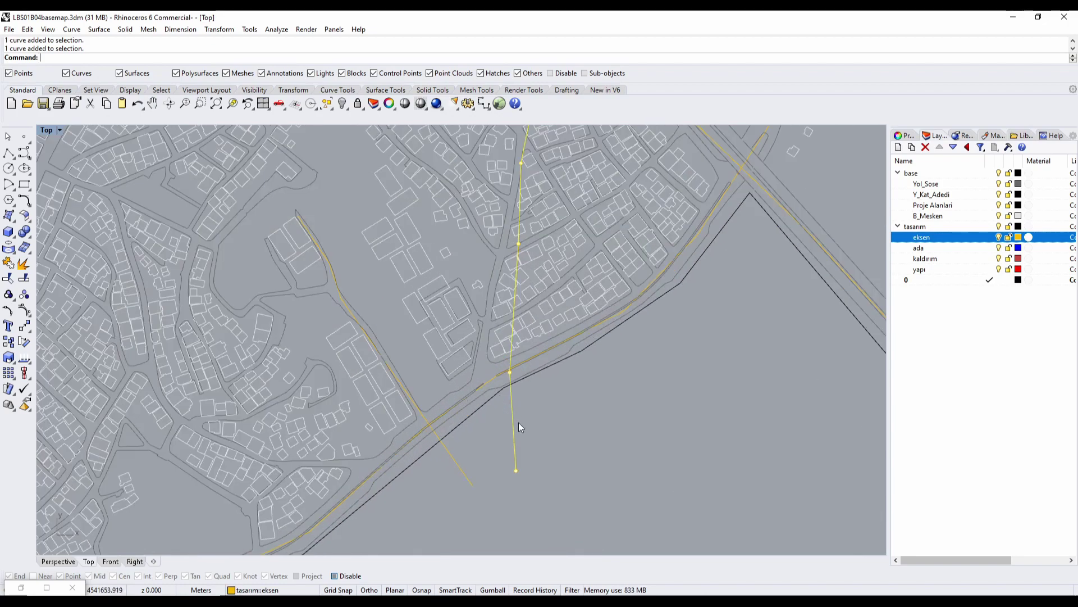
text(Move)
key(Return)
click(577, 416)
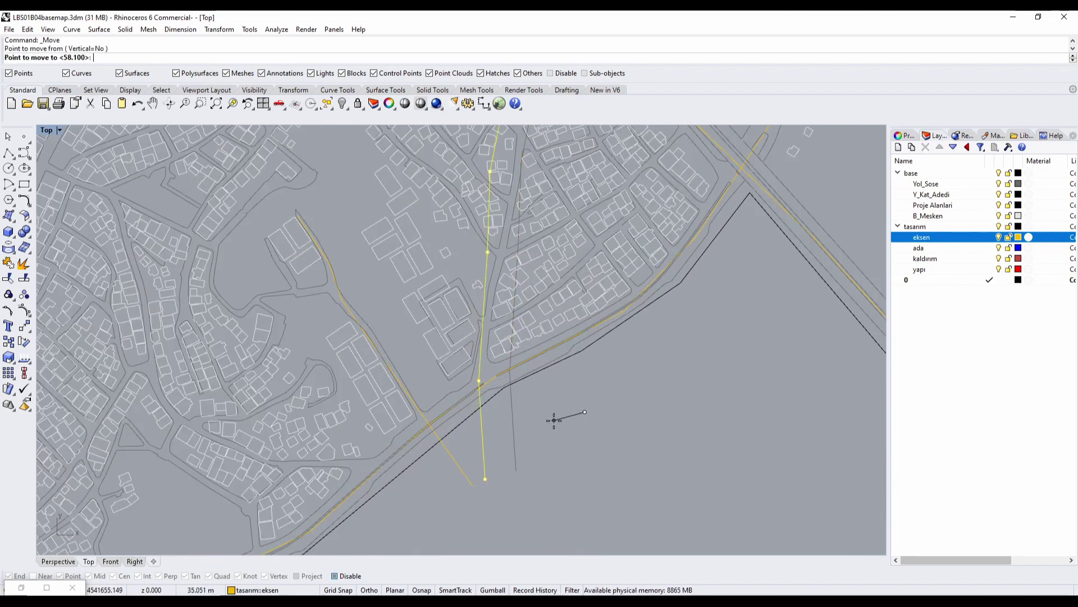
click(548, 425)
Delete the misaligned near-vertical axis curve that crosses the site's northwest boundary.
drag(534, 420, 486, 466)
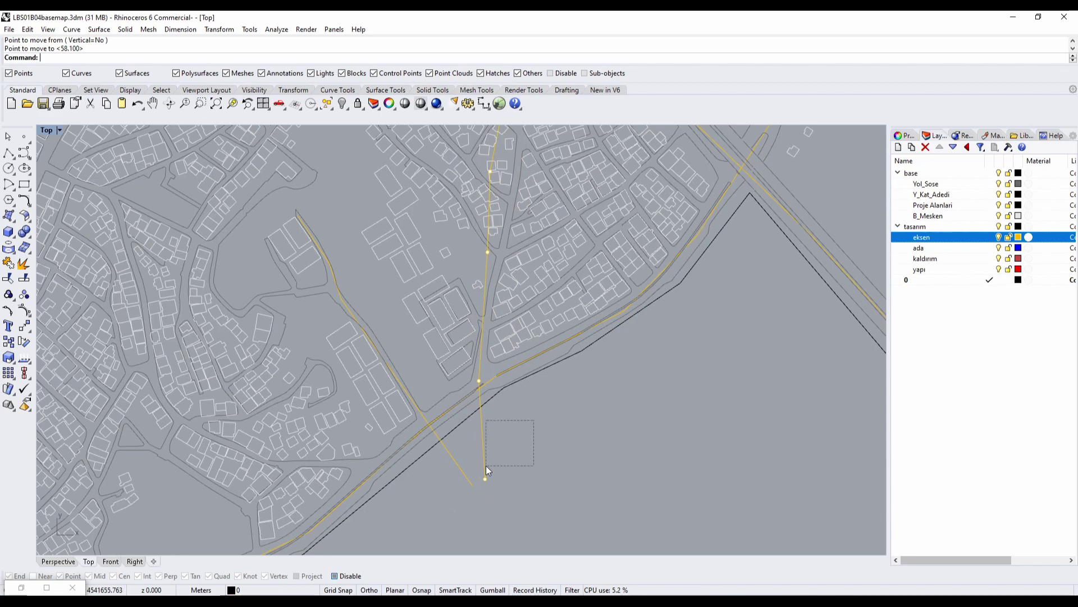
click(484, 453)
key(Delete)
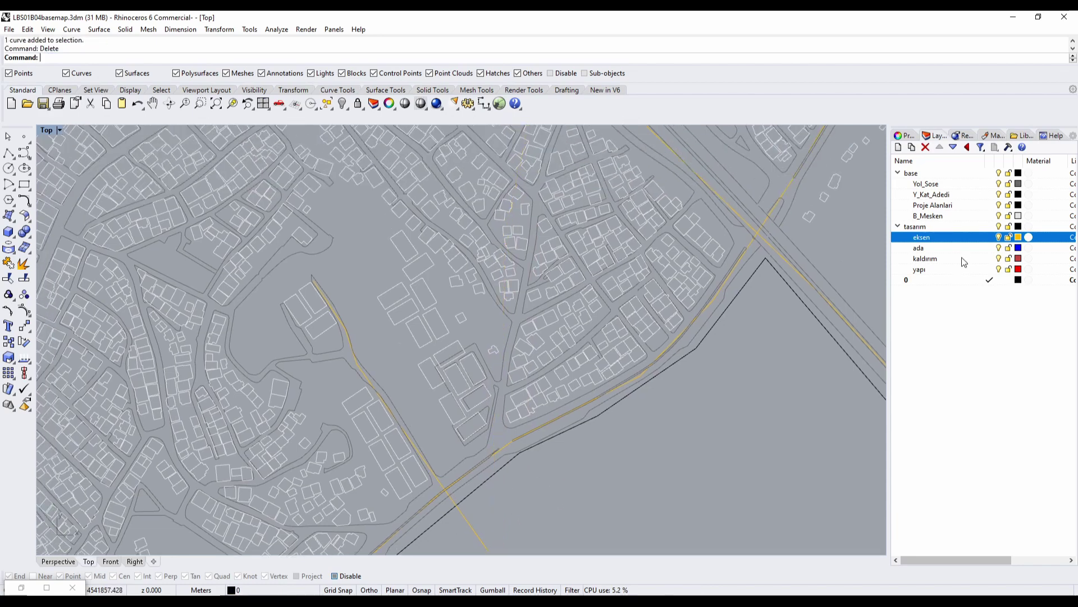
Make eksen the current layer and draw a four-point polyline axis down the neighbourhood street, extending into the site.
click(967, 241)
double_click(967, 238)
click(8, 152)
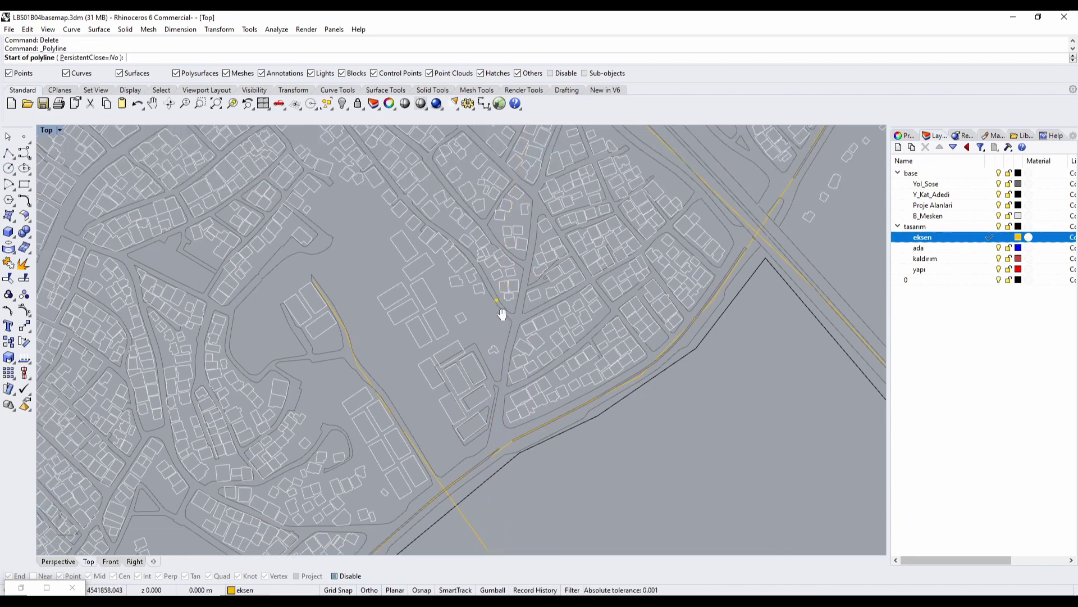
right_drag(503, 312, 490, 390)
click(554, 190)
click(519, 296)
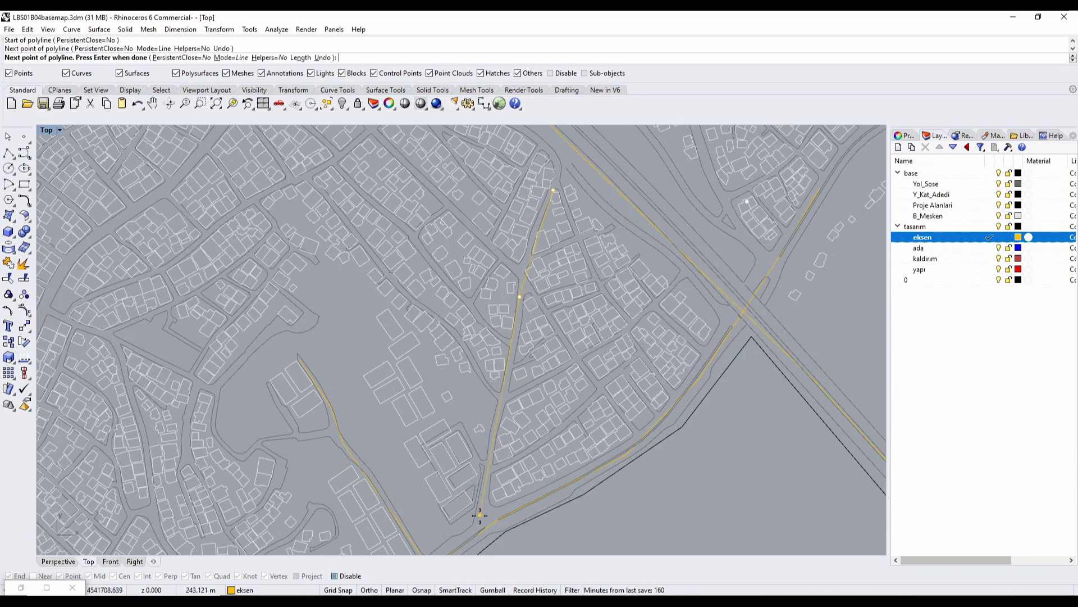
click(479, 507)
right_drag(495, 530, 488, 351)
click(470, 426)
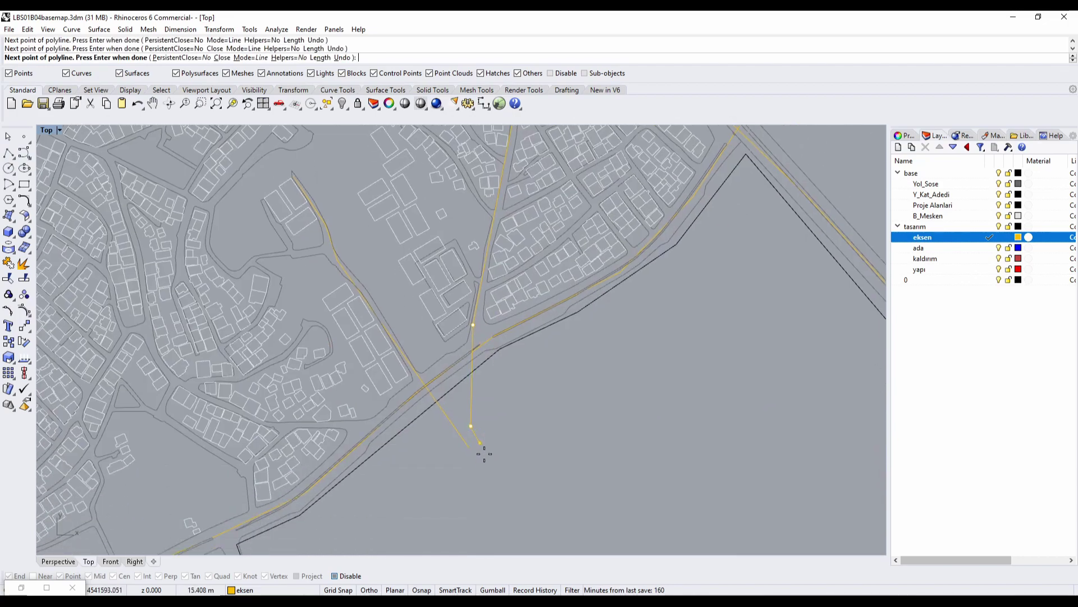
right_click(484, 454)
Inspect the short axis crossing the site's west edge and the axis passing through its south corner.
scroll(500, 501, down, 6)
right_drag(499, 500, 525, 250)
drag(444, 273, 444, 273)
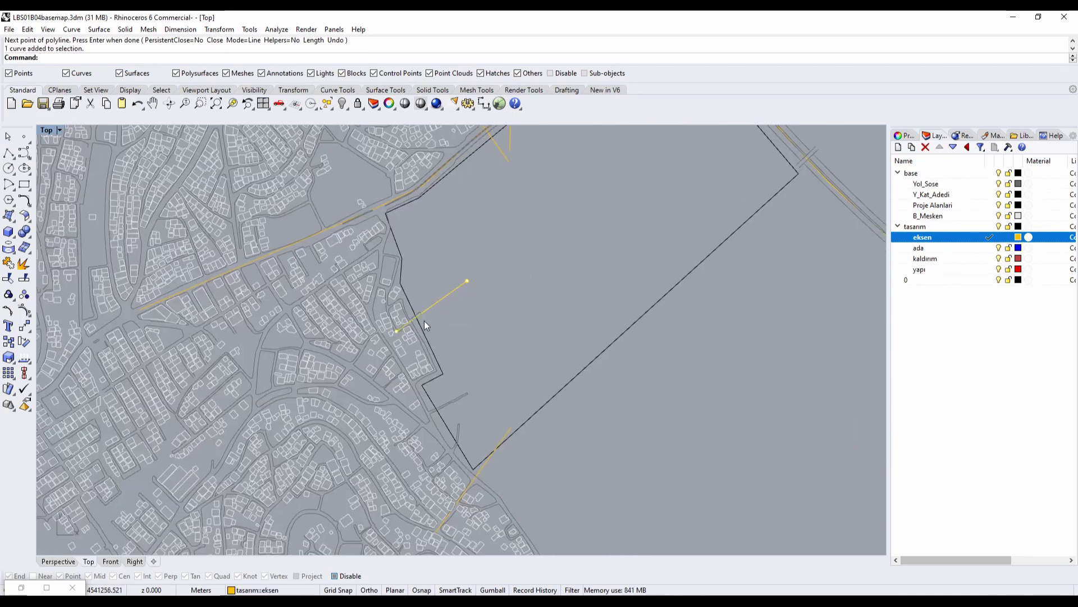
scroll(423, 332, up, 4)
key(Escape)
scroll(446, 337, down, 8)
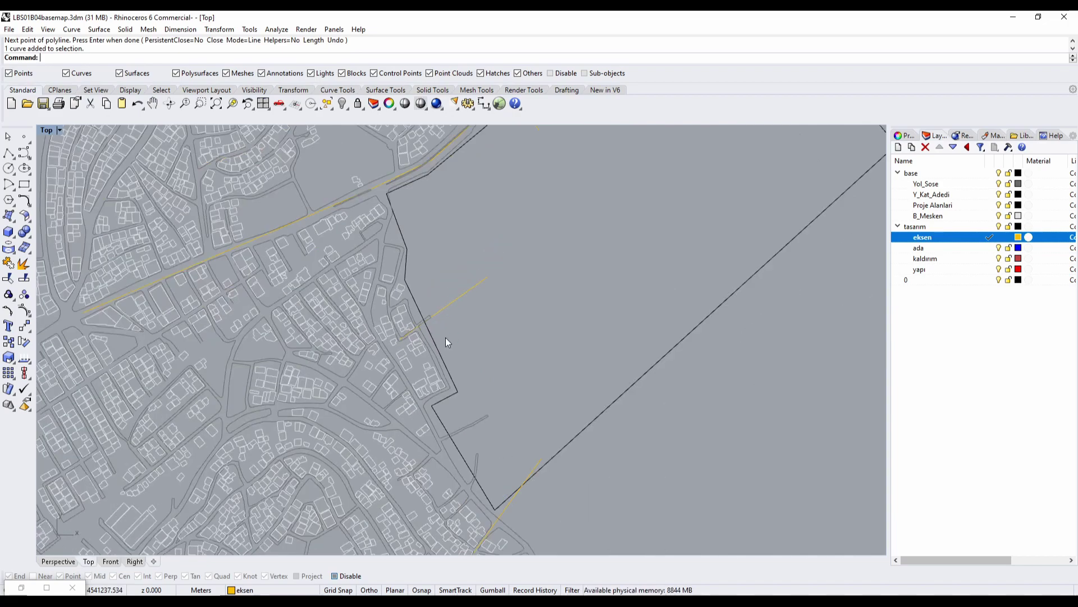
scroll(491, 487, up, 6)
scroll(492, 492, down, 2)
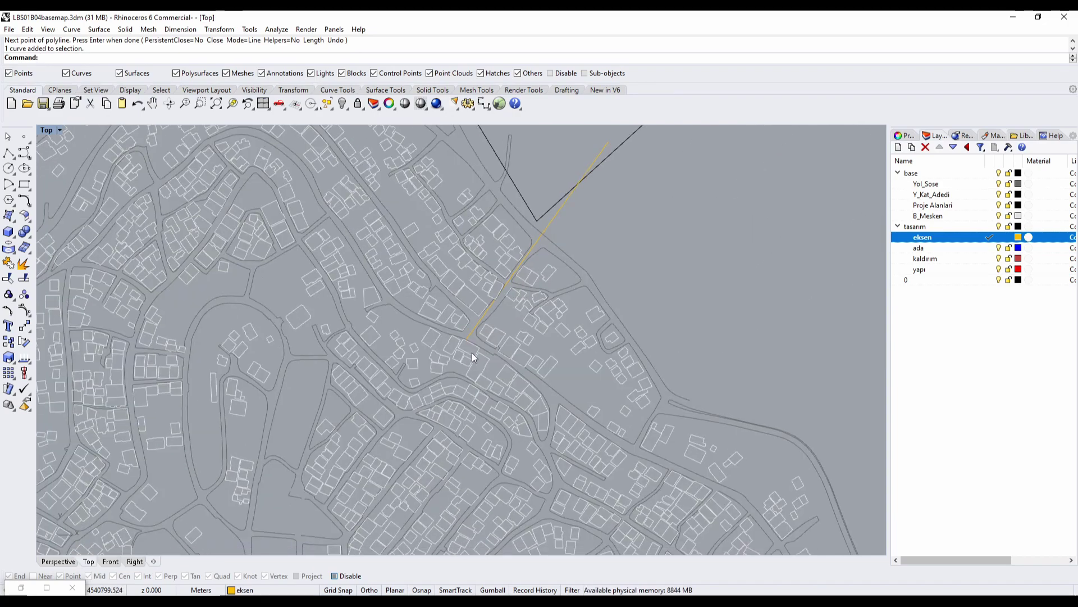
scroll(494, 399, up, 2)
right_drag(543, 251, 525, 411)
right_drag(440, 335, 476, 391)
key(Return)
scroll(393, 348, down, 3)
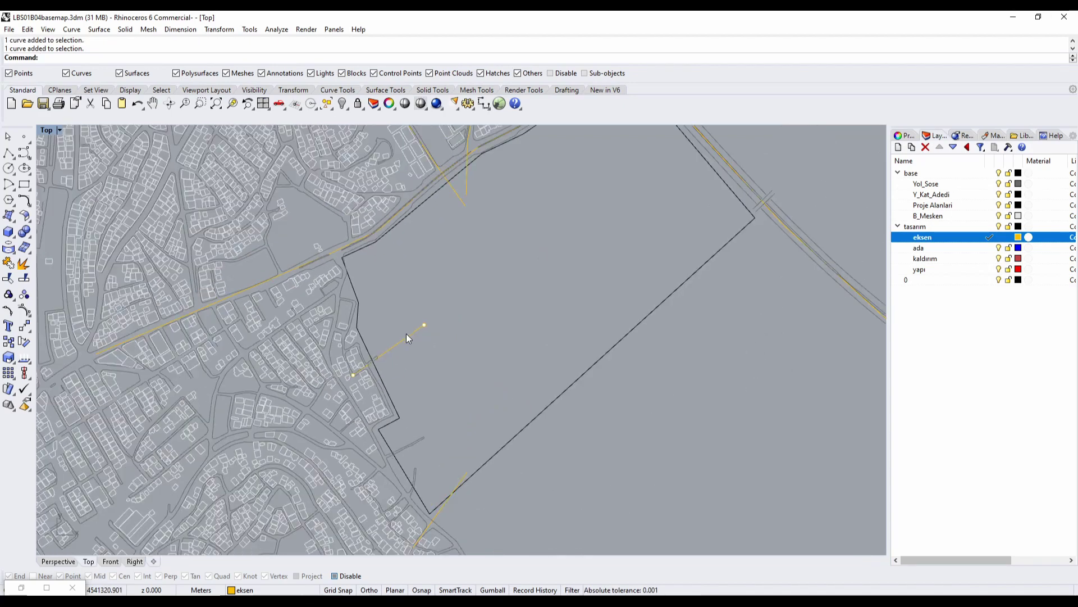
scroll(421, 365, down, 2)
right_drag(372, 401, 358, 346)
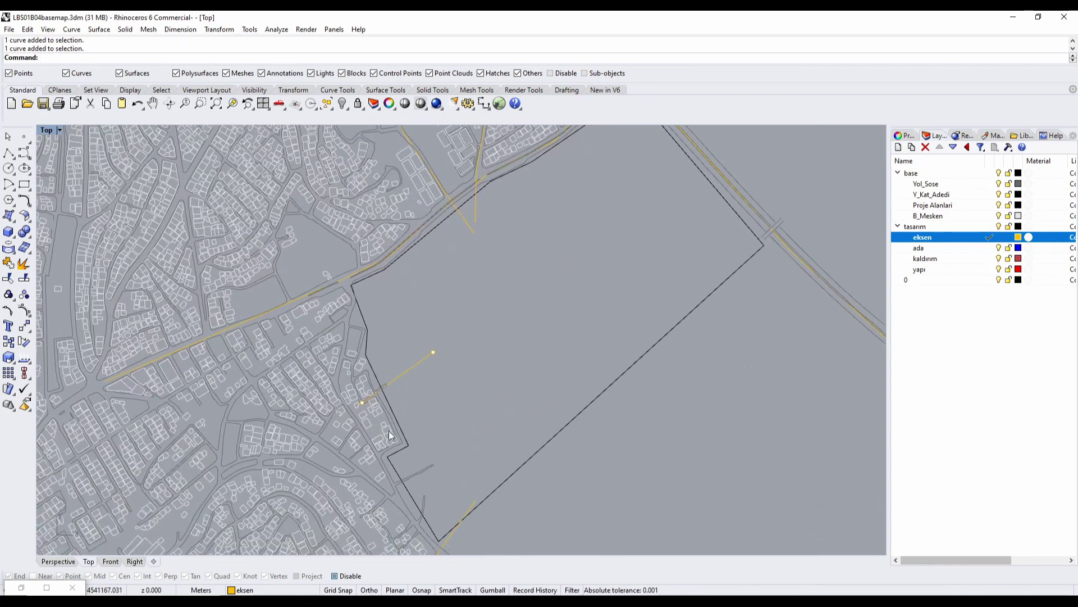
click(437, 337)
Examine the axes of the road along the northwest boundary and the highway to the northeast, including their intersection.
right_drag(464, 282, 465, 417)
scroll(475, 359, up, 2)
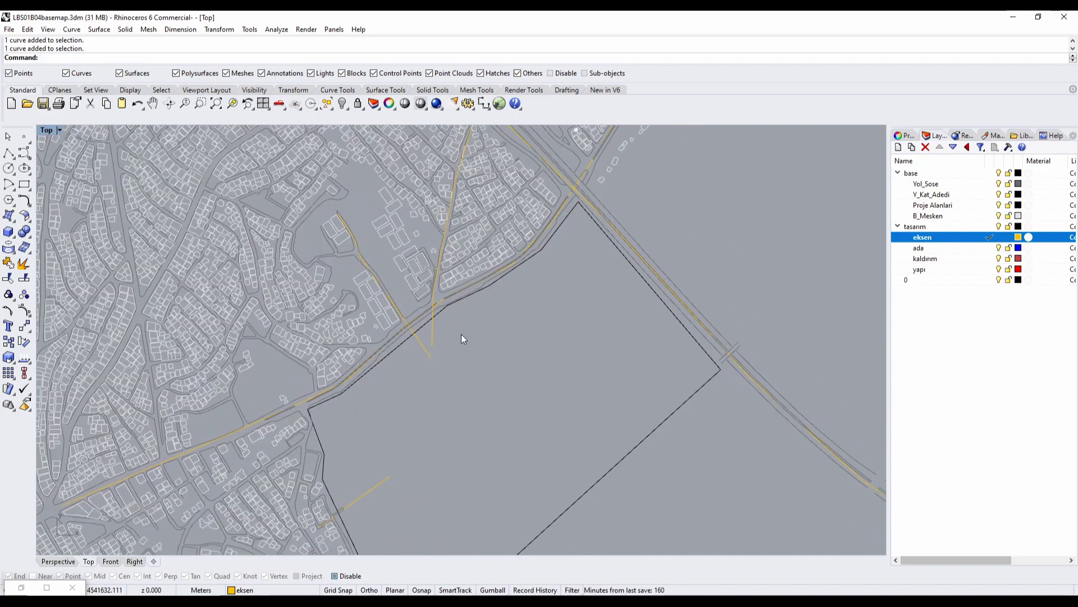
scroll(592, 166, up, 4)
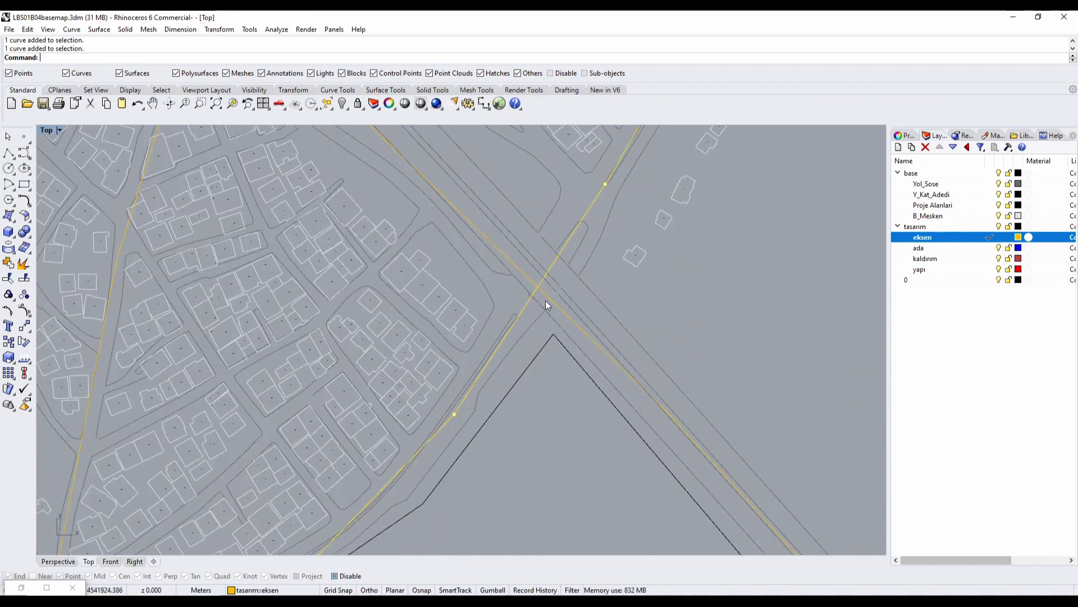
click(539, 292)
scroll(574, 258, down, 3)
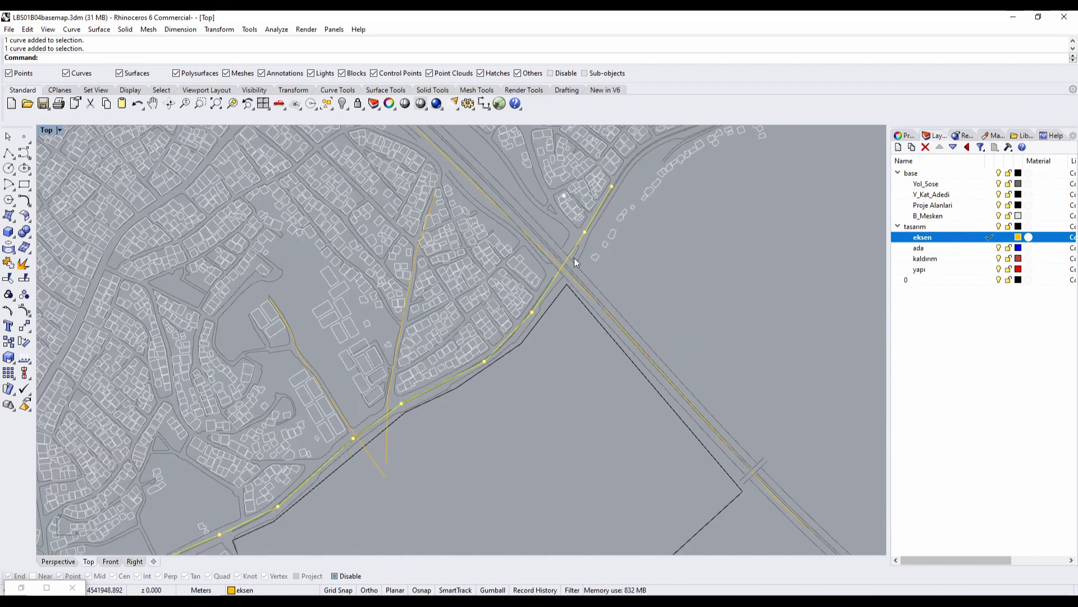
right_drag(571, 312, 564, 240)
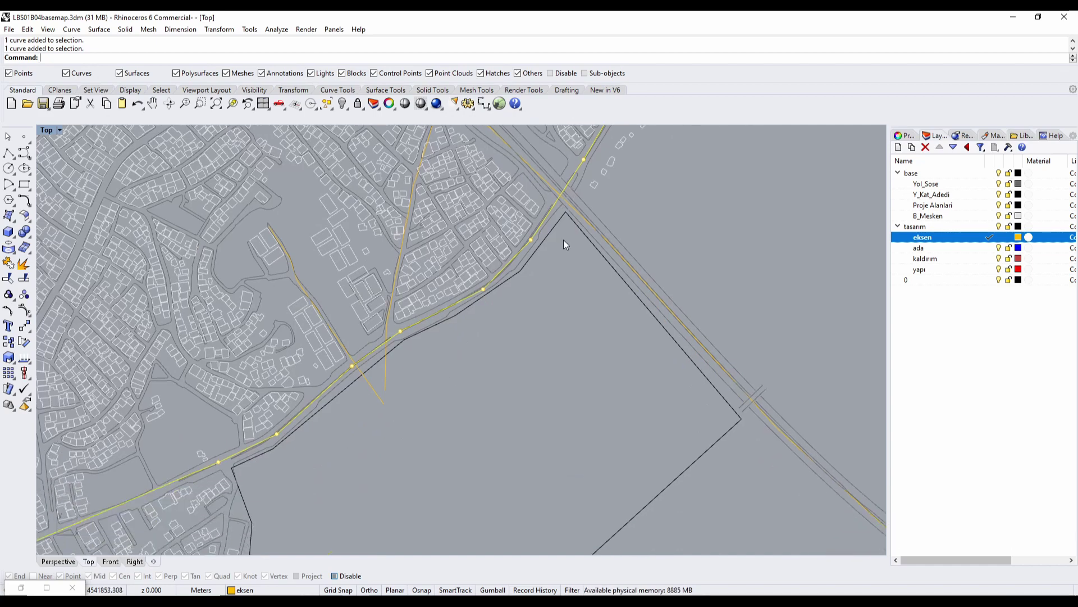
click(764, 416)
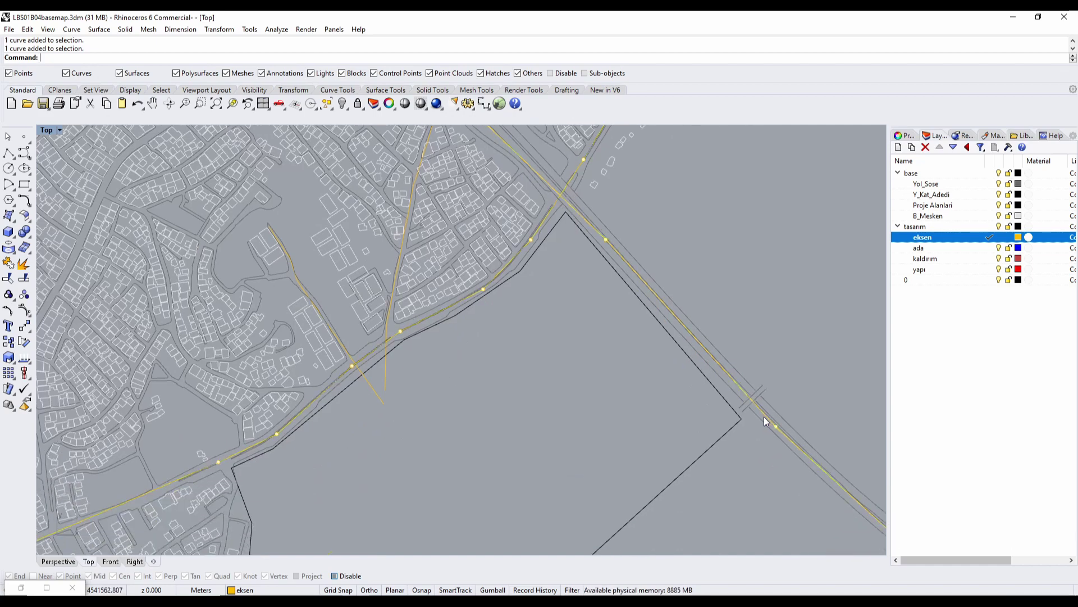
click(556, 200)
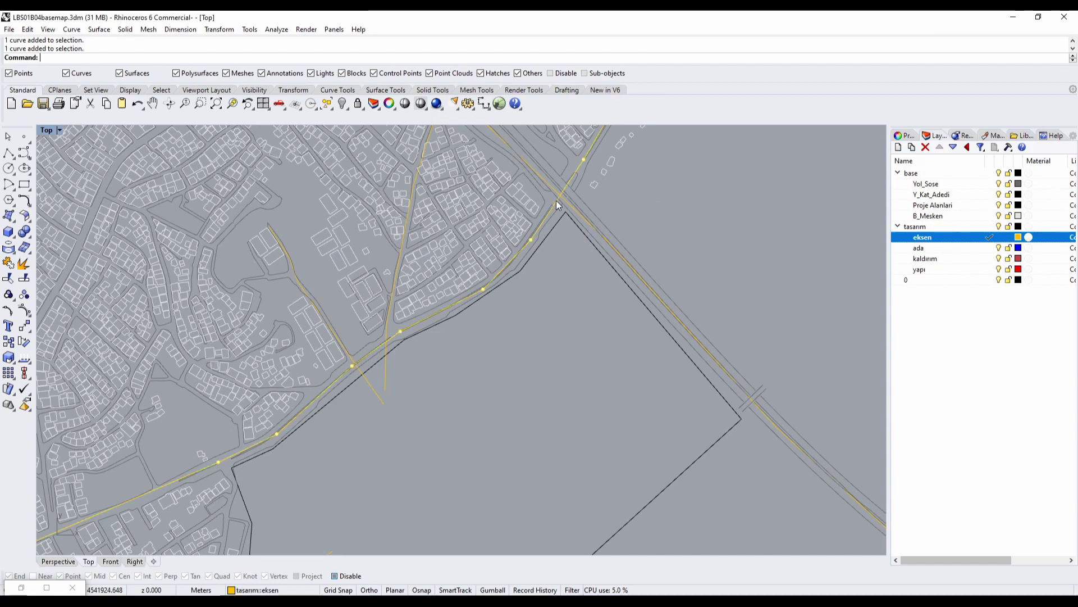
click(605, 241)
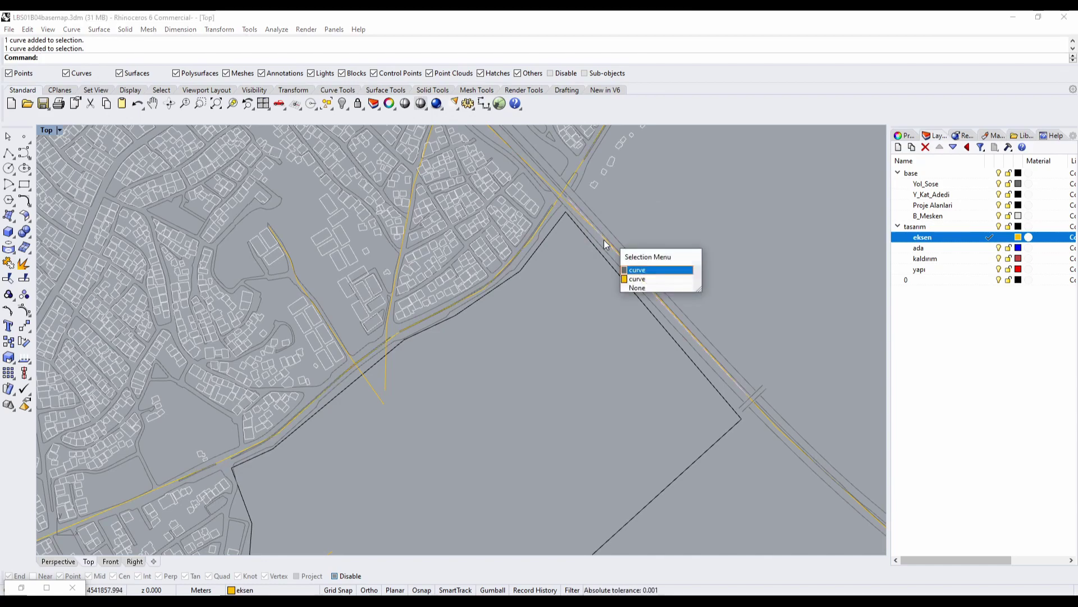
click(653, 279)
scroll(556, 267, down, 4)
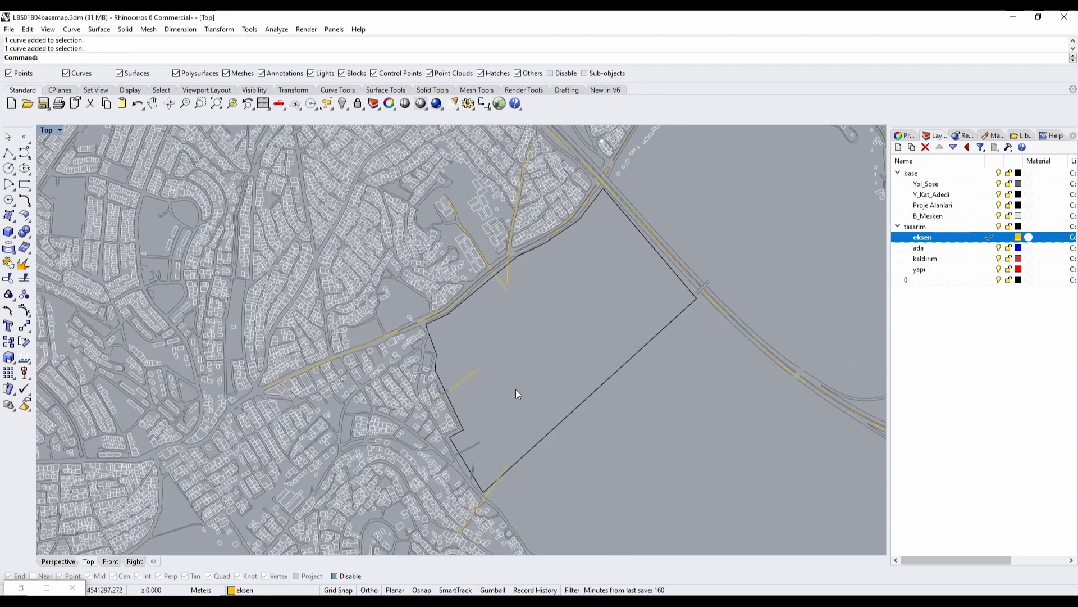
Bring up the LBs01b04 Grasshopper definition beside the Rhino viewport, show the Params components and frame the canvas corner and site.
right_drag(509, 395, 488, 368)
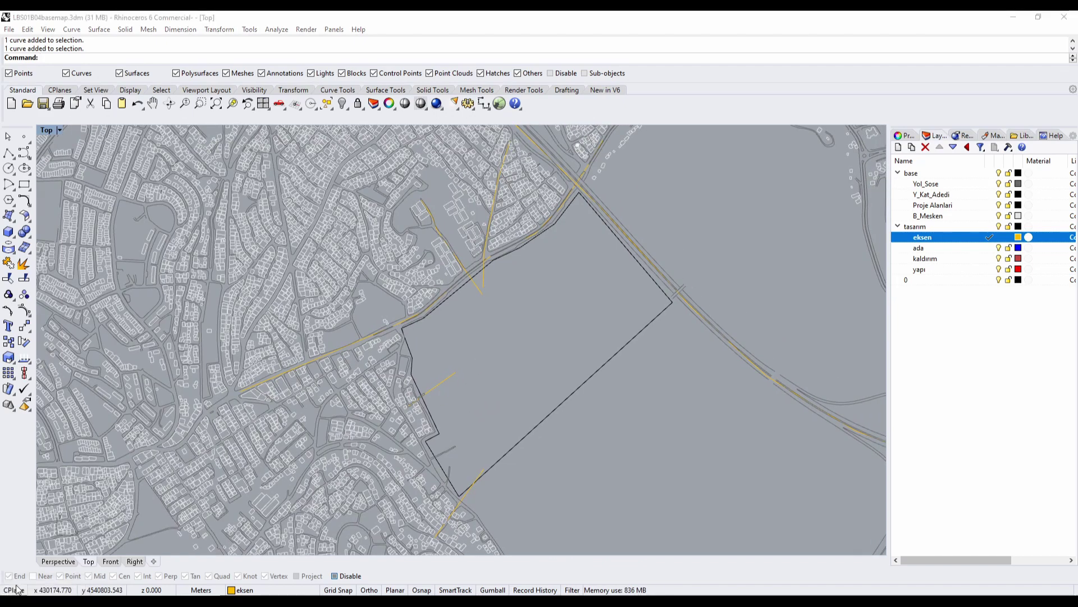
click(21, 588)
right_drag(419, 380, 301, 386)
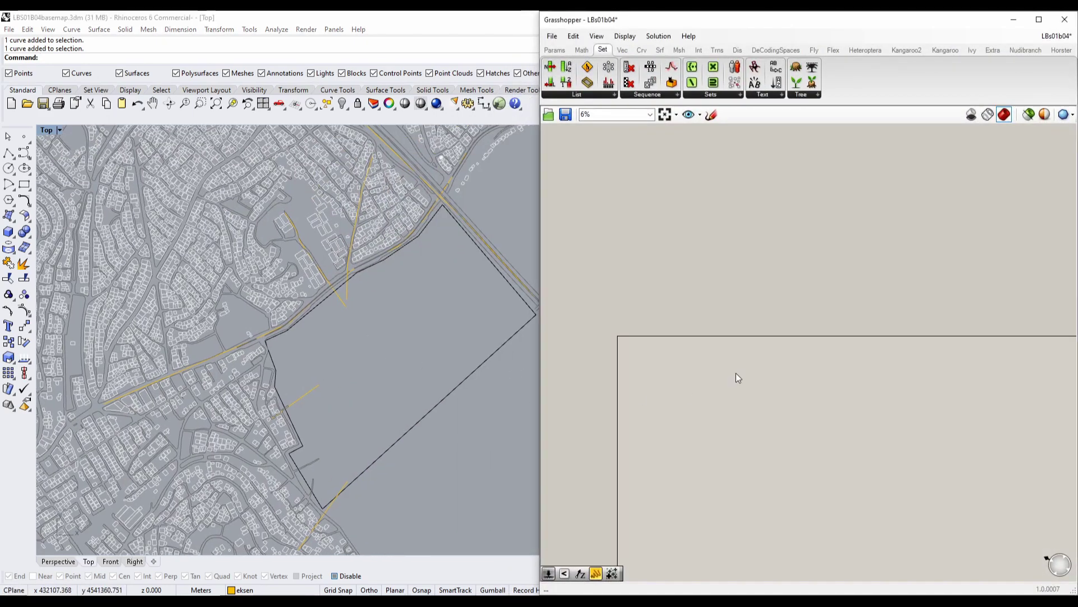
scroll(694, 281, up, 3)
scroll(659, 263, up, 3)
right_drag(651, 284, 712, 364)
click(555, 51)
right_drag(705, 289, 620, 174)
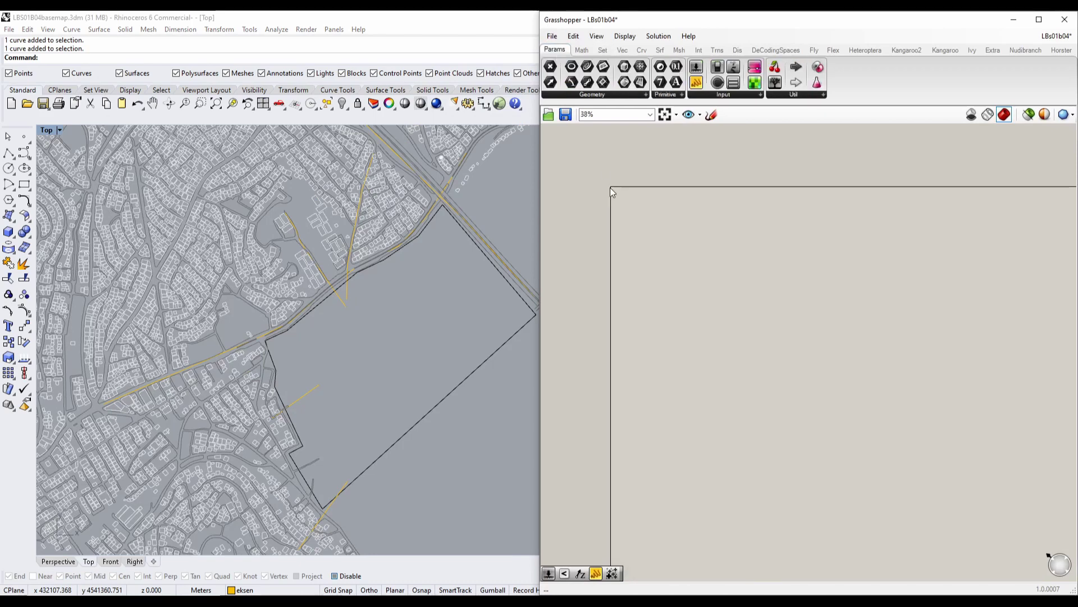
scroll(610, 190, up, 3)
right_drag(440, 306, 373, 374)
mouse_move(293, 338)
right_down()
mouse_move(269, 368)
mouse_move(330, 284)
mouse_move(328, 232)
mouse_move(296, 302)
mouse_move(298, 349)
right_up()
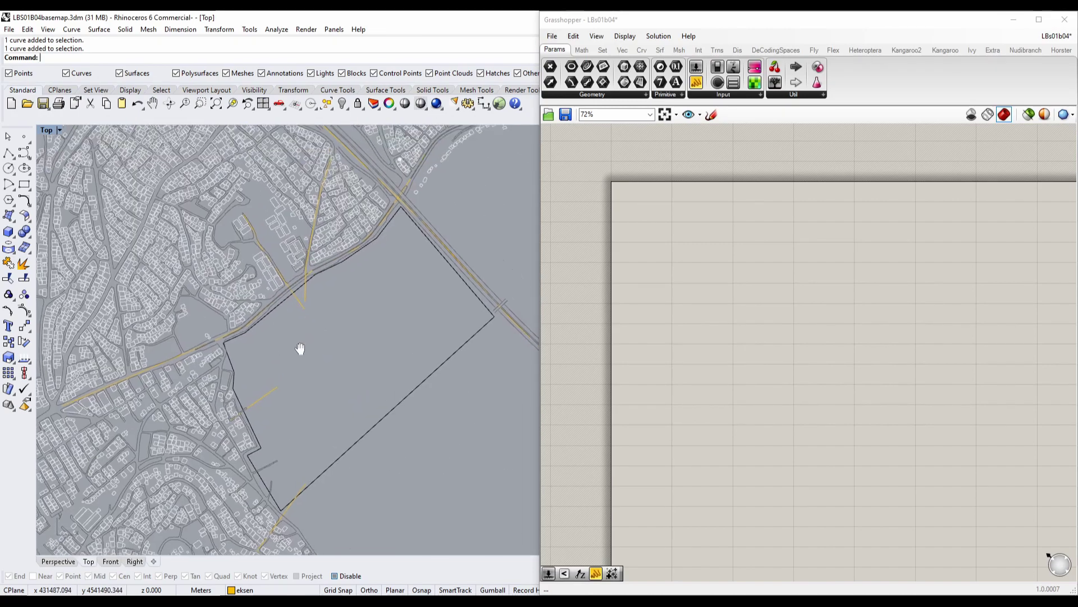
Add a Curve parameter near the upper-left corner of the Grasshopper canvas.
double_click(681, 217)
text(curve)
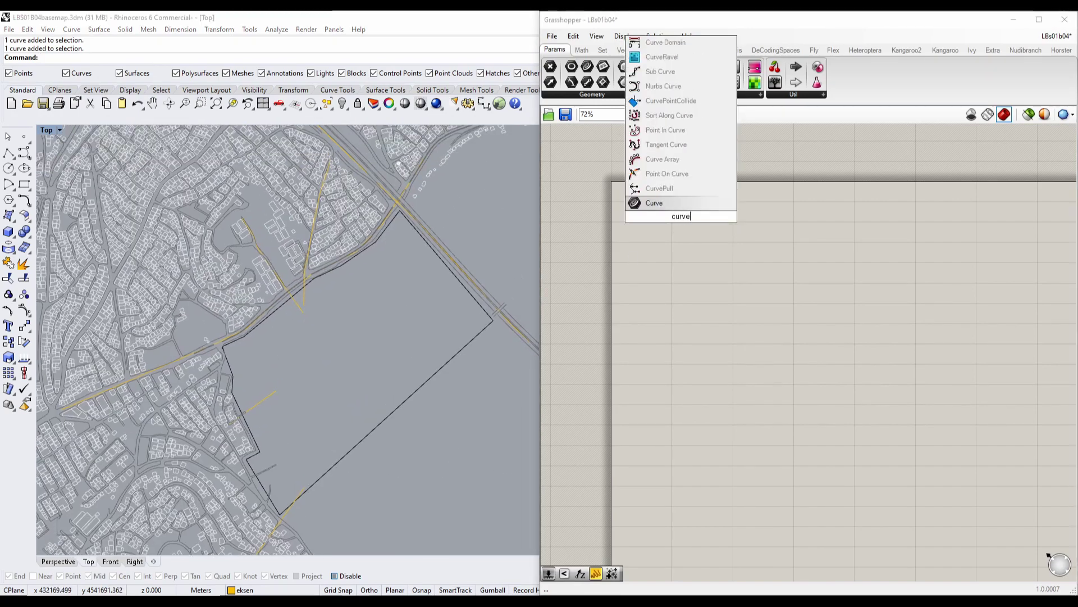
key(Return)
drag(681, 219, 677, 225)
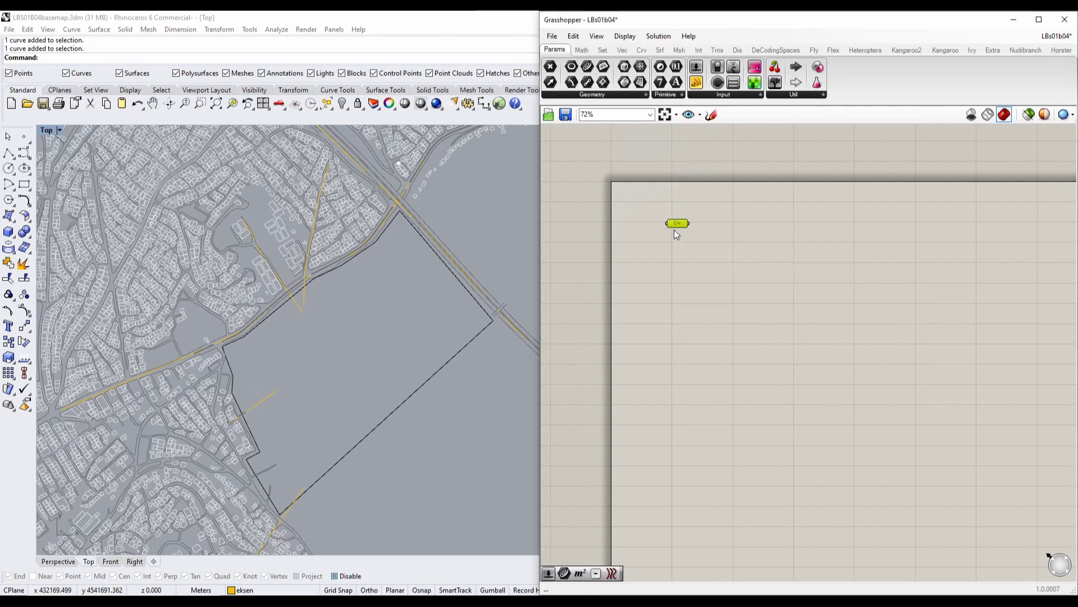
Reference the project area's boundary curve from the Proje Alanlari layer as the single curve in the Curve parameter.
click(423, 378)
click(416, 367)
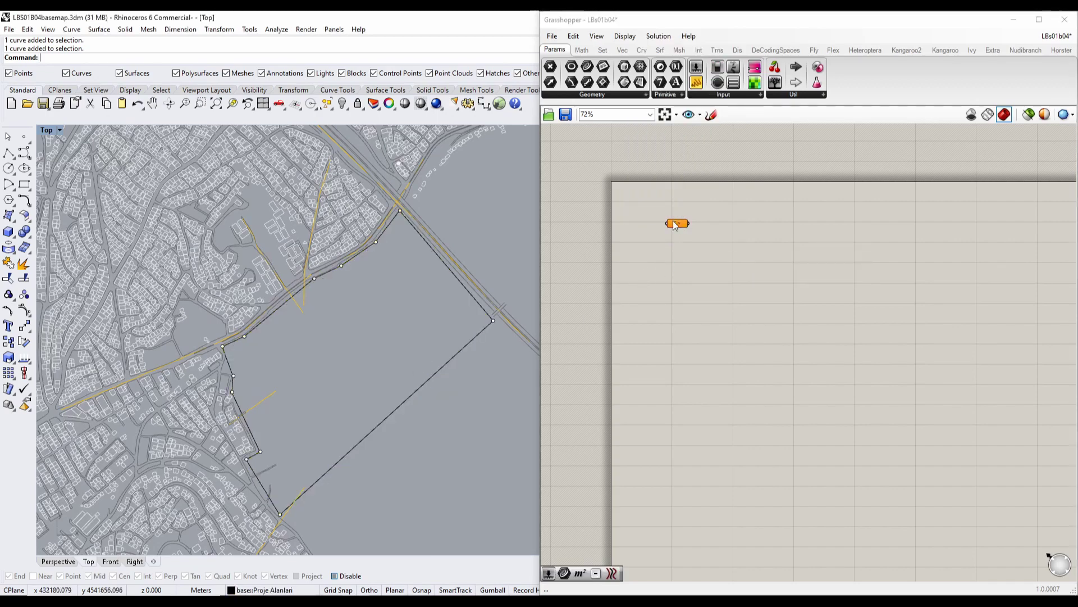
right_click(675, 226)
click(749, 380)
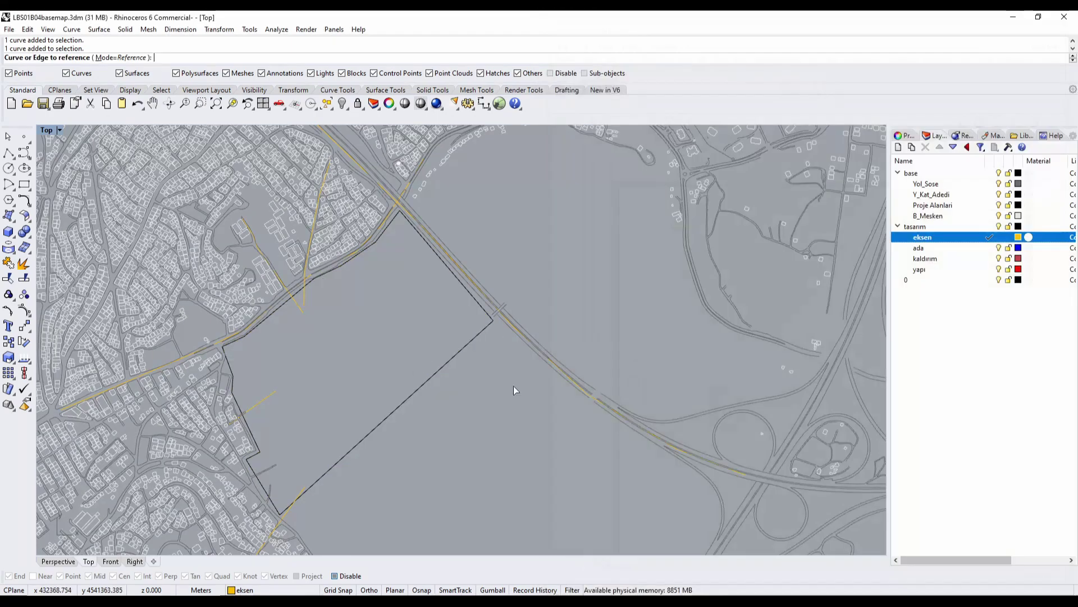
drag(422, 465, 362, 389)
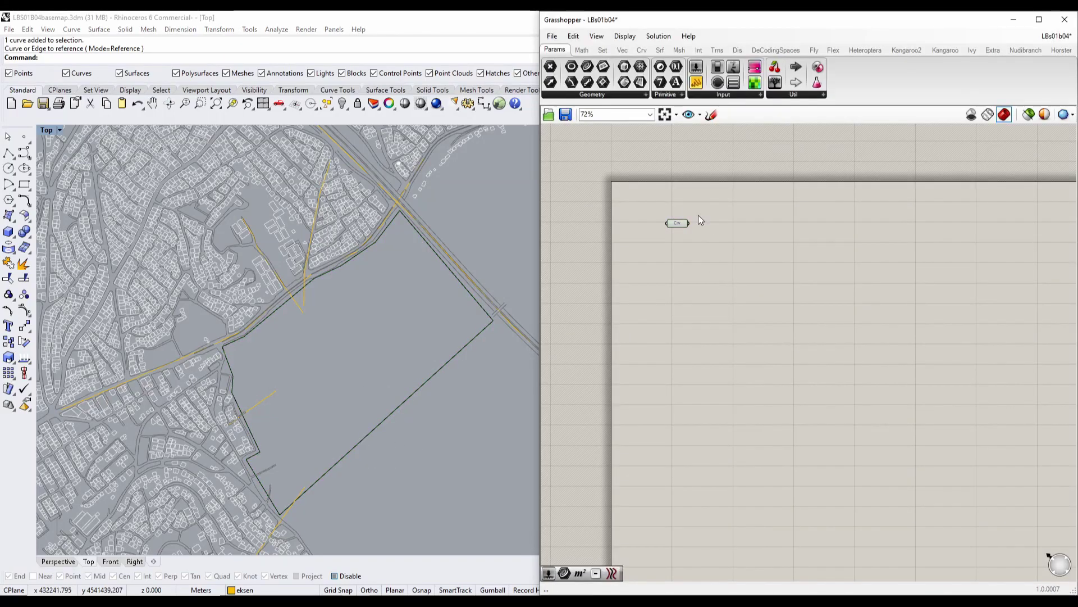
Rename the Curve parameter that holds the site boundary as TASARIM ALANI.
scroll(688, 213, up, 5)
right_click(671, 251)
text(t)
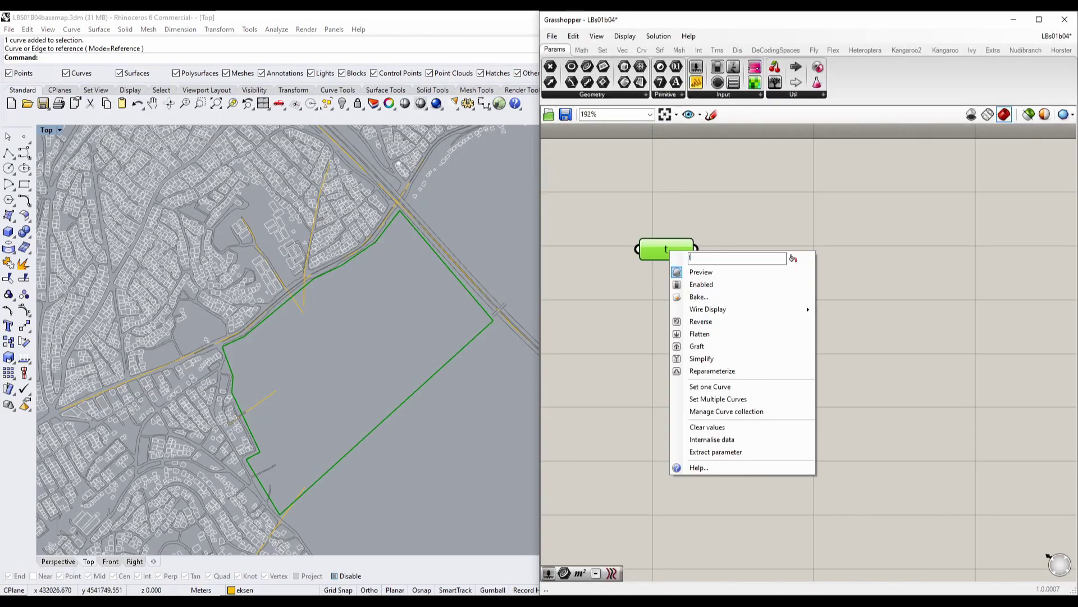
text(asa)
key(BackSpace)
key(BackSpace)
key(BackSpace)
key(BackSpace)
key(Caps_Lock)
text(TAS)
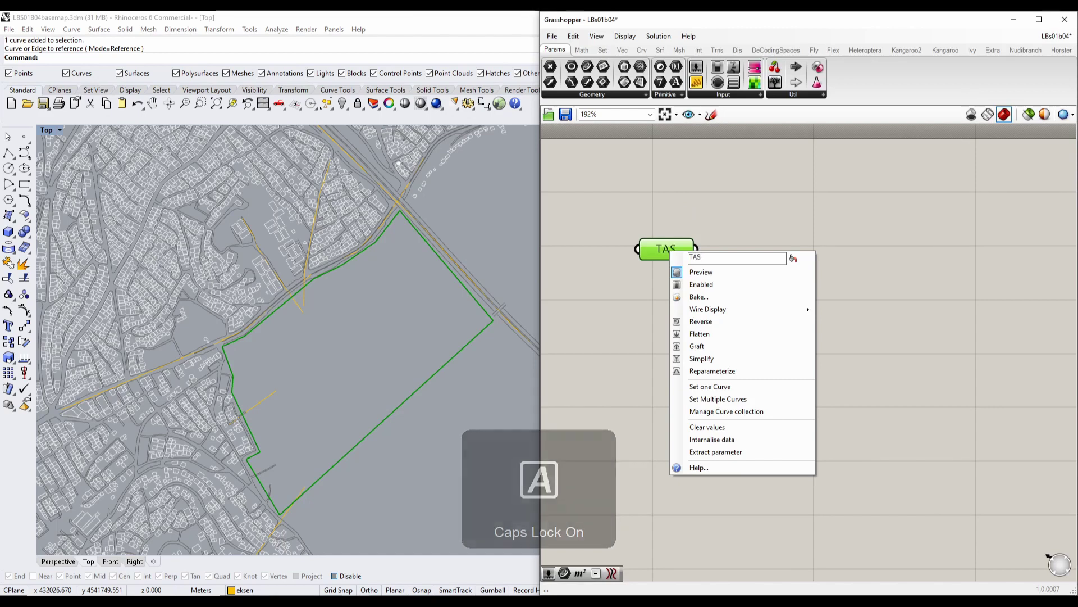
text(ARIM ALANI)
key(Return)
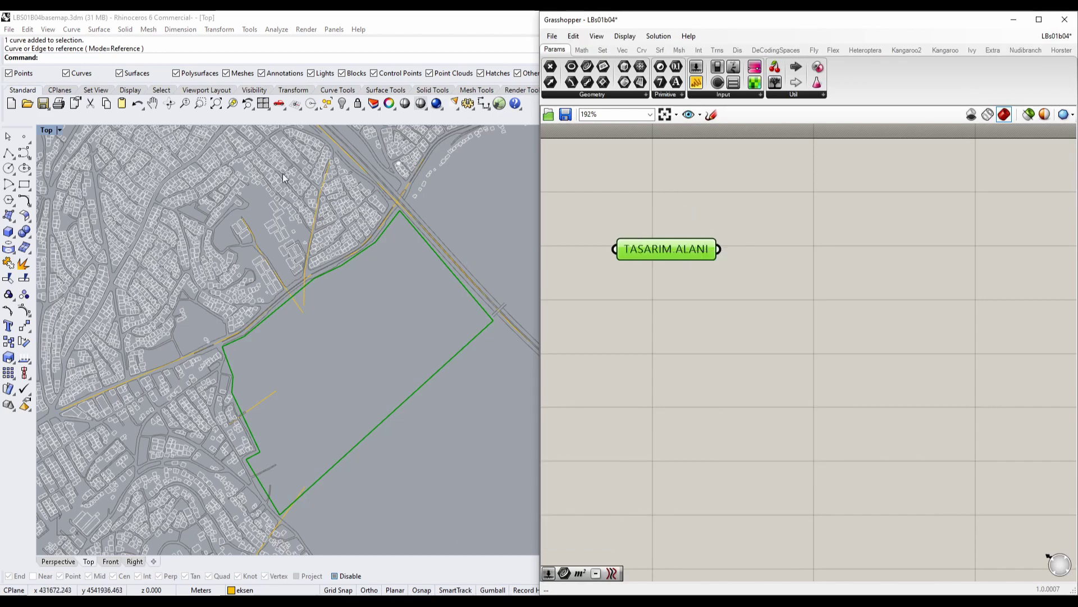
Select the four design axes crossing the site boundary in Rhino: two on the north, one on the west and one at the southern corner.
right_drag(375, 332, 384, 334)
drag(345, 276, 344, 277)
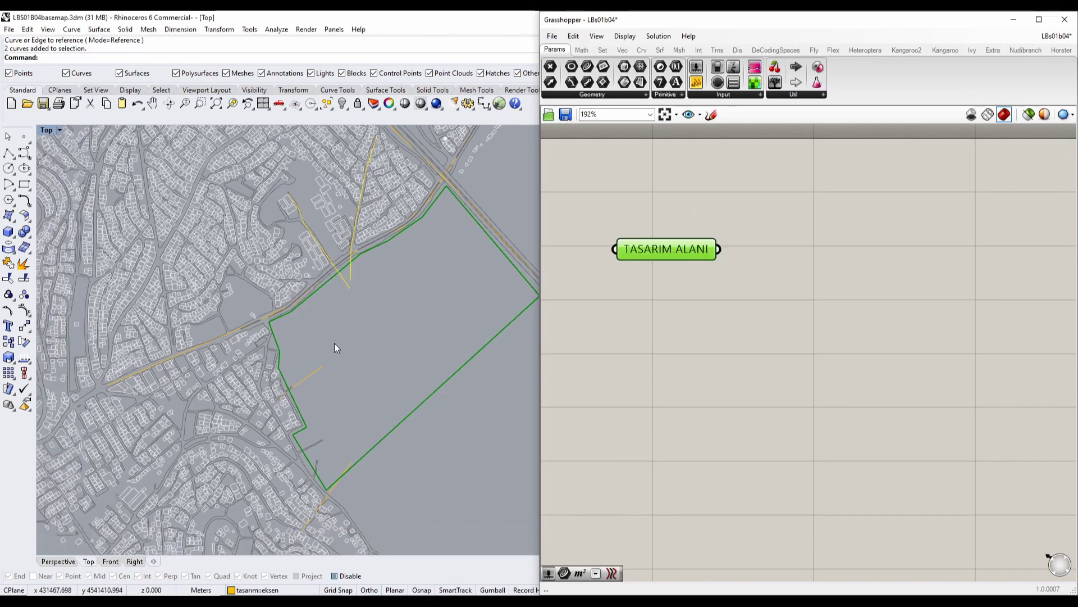
shift+drag(319, 383, 319, 385)
scroll(333, 463, up, 12)
shift+drag(398, 435, 387, 470)
scroll(399, 373, down, 3)
scroll(385, 380, down, 3)
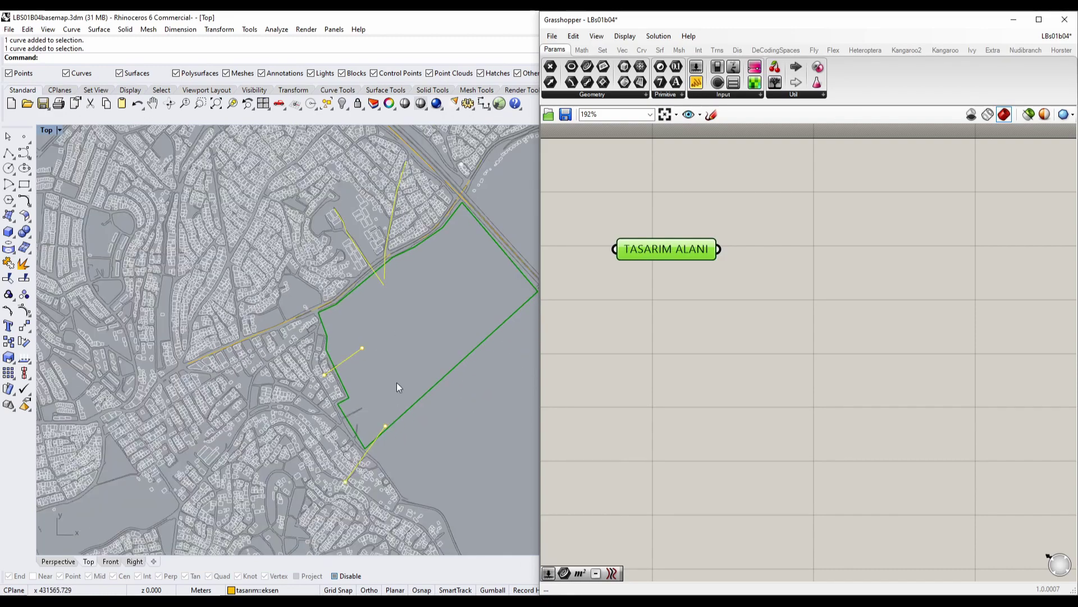
Add a Curve parameter named EKSENLER below TASARIM ALANI and reference the selected axes in it as multiple curves.
double_click(651, 376)
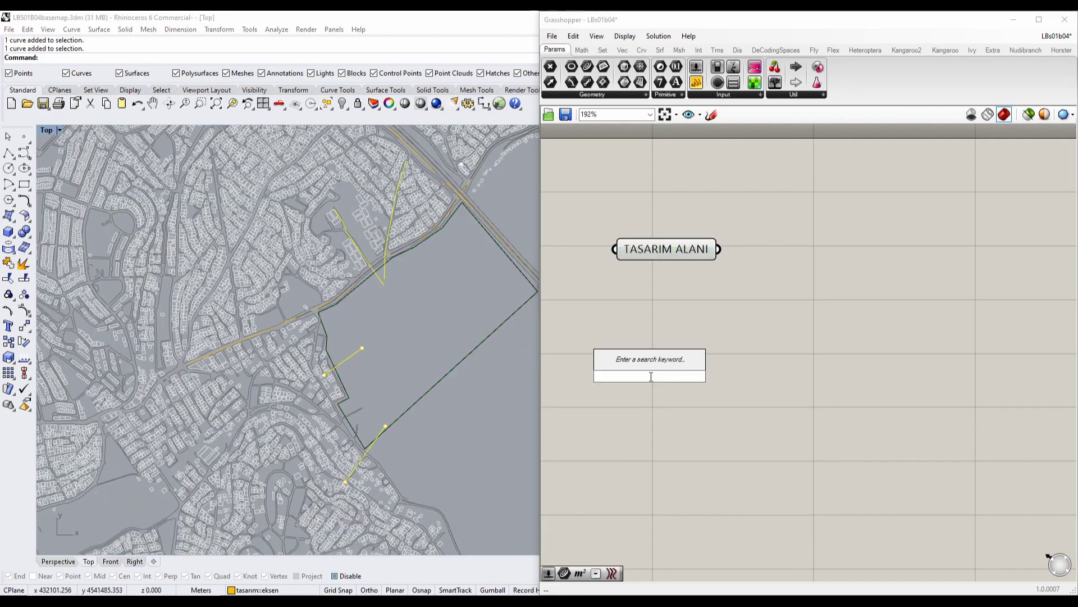
text(CURVE)
key(Return)
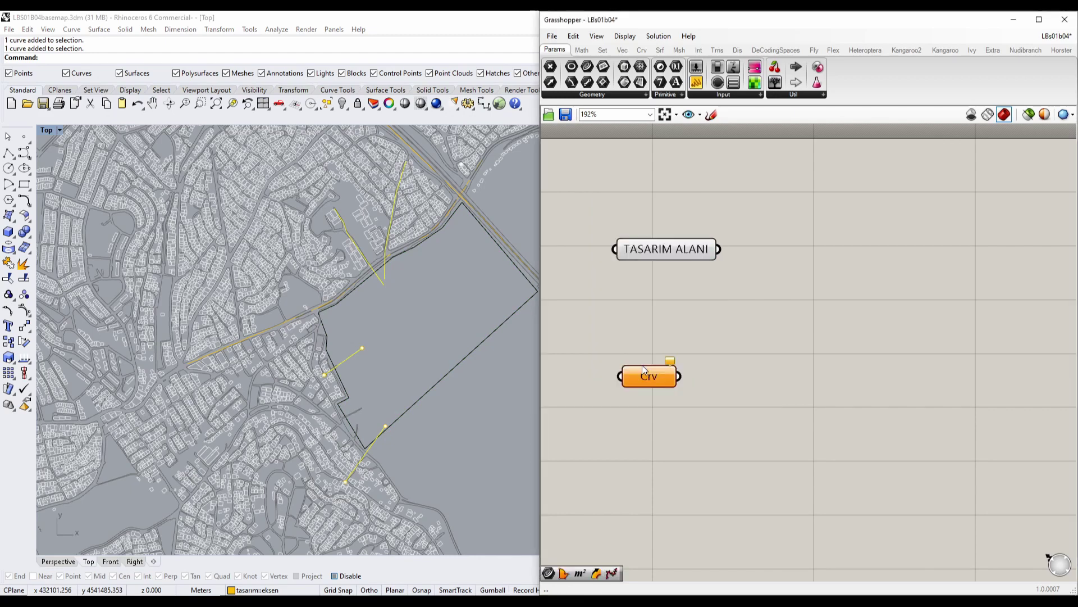
right_click(649, 383)
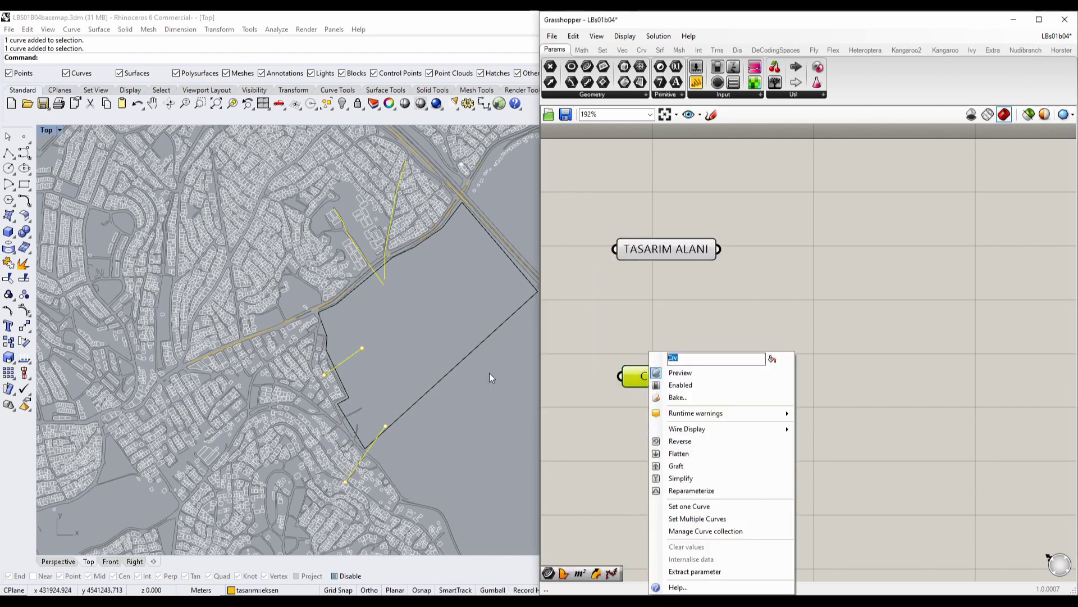
text(EKSENLER)
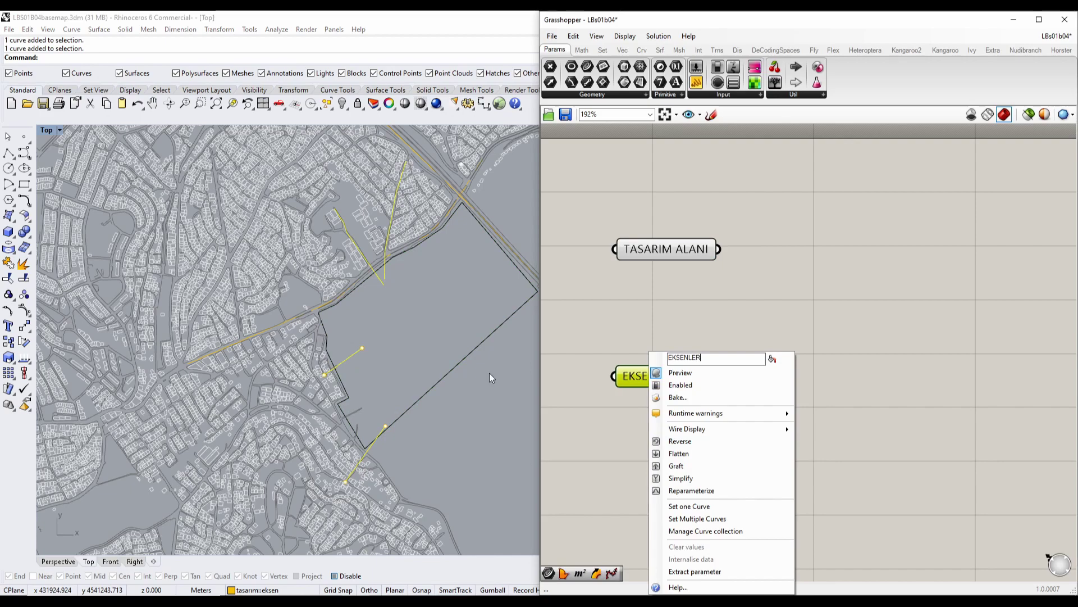
click(697, 518)
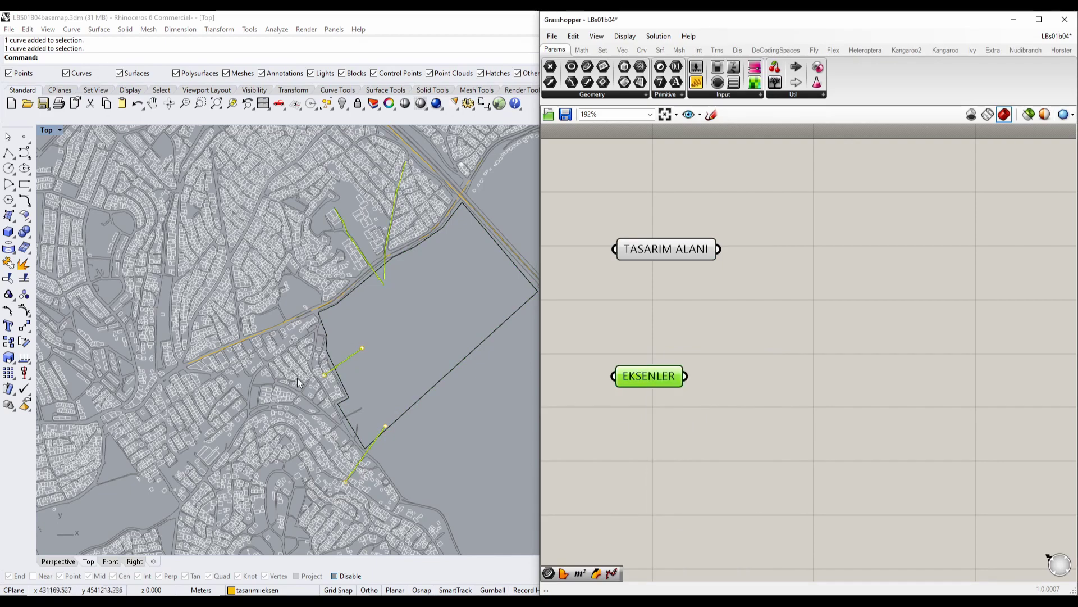
key(Return)
Hide all Rhino basemap objects so only the Grasshopper preview of the site and axes is displayed.
scroll(393, 329, down, 5)
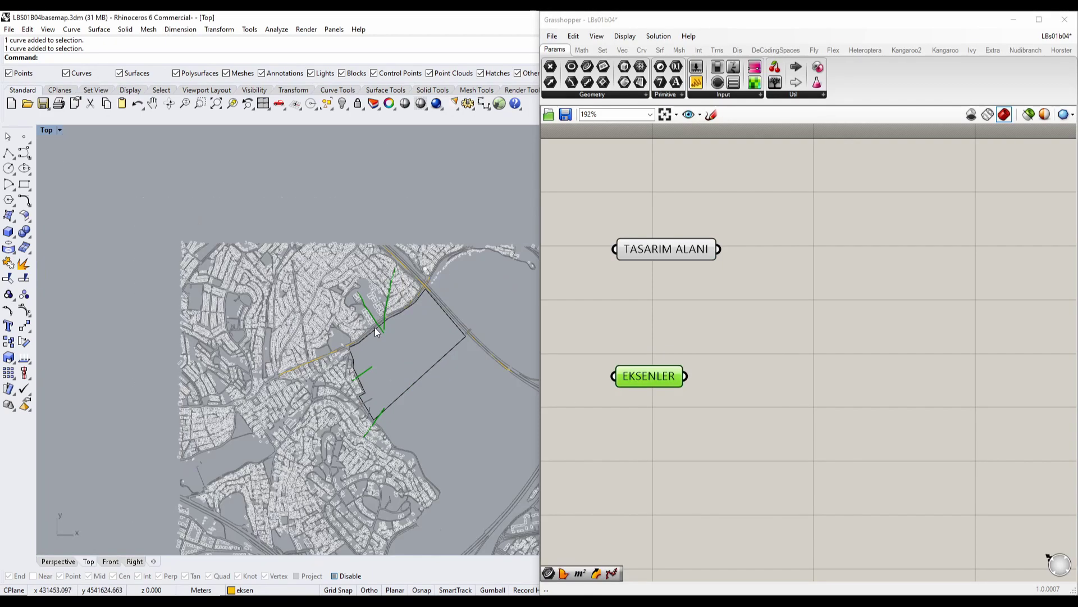
key(ctrl+a)
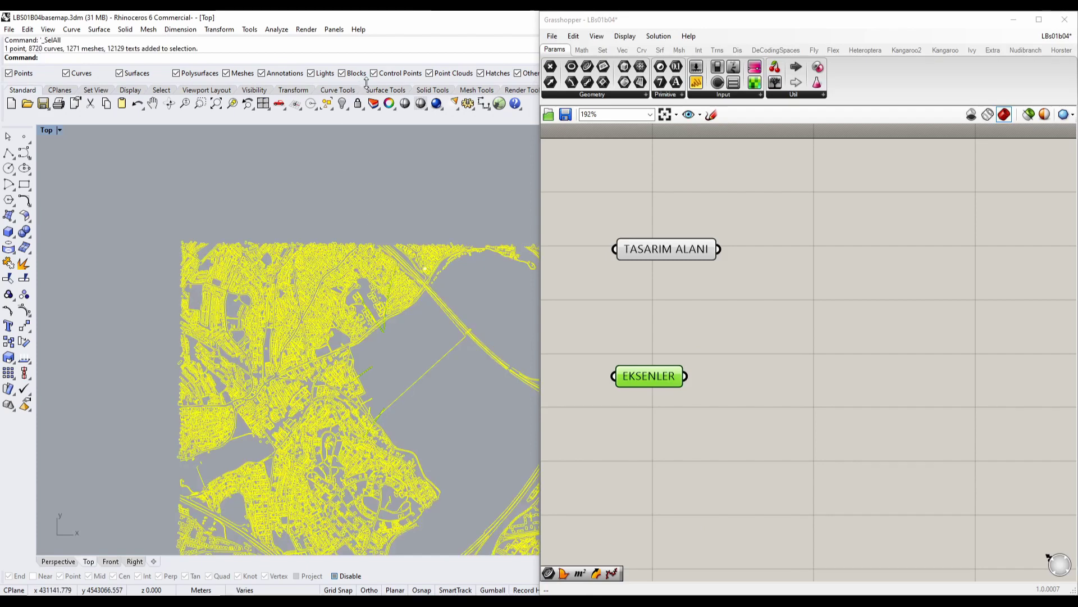
click(343, 104)
scroll(378, 305, up, 6)
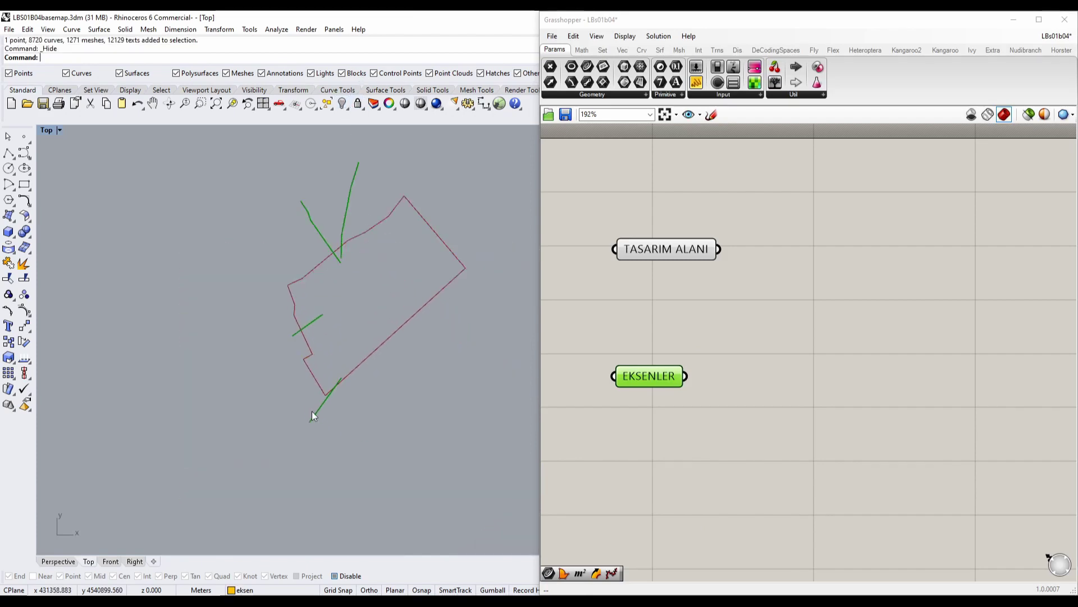
Examine the previewed site boundary and the points where the four axes meet it.
right_drag(397, 239, 341, 399)
scroll(387, 365, down, 8)
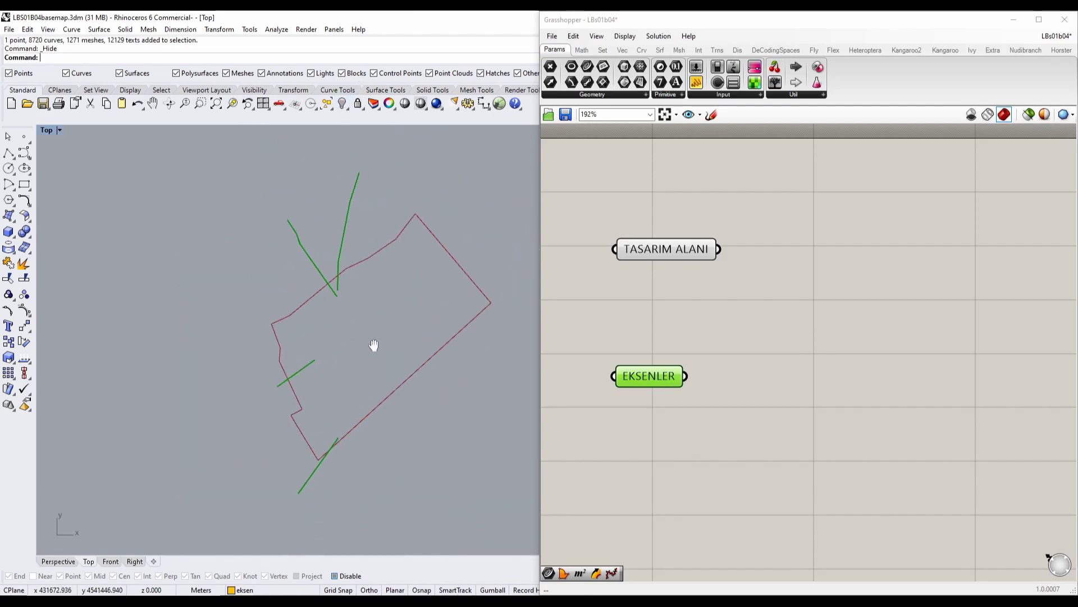
right_drag(373, 345, 332, 359)
scroll(330, 352, up, 4)
scroll(330, 352, down, 1)
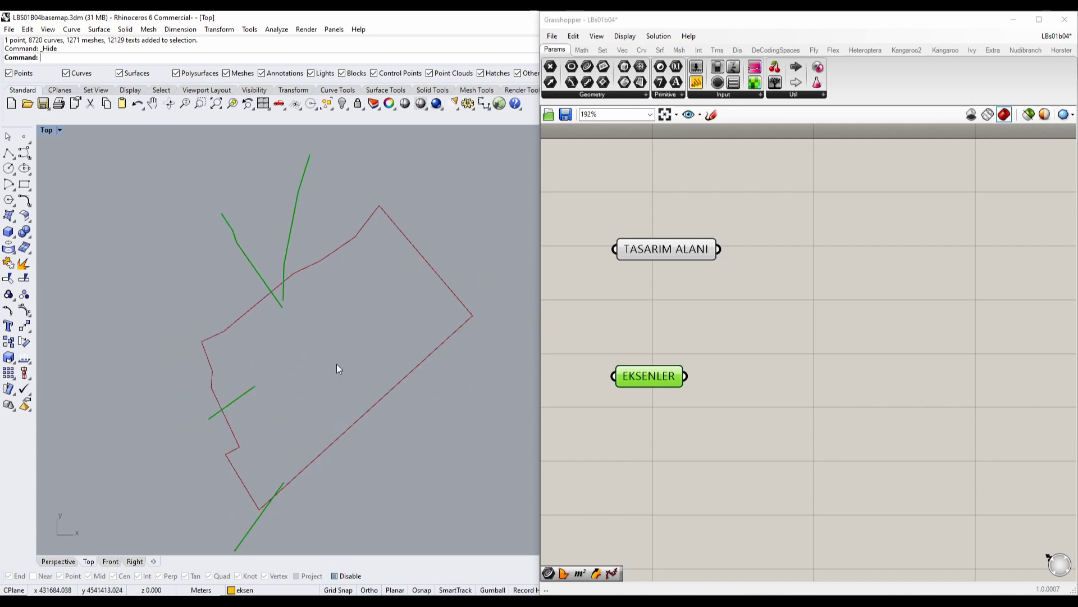
mouse_move(332, 380)
right_down()
mouse_move(364, 332)
mouse_move(340, 376)
right_up()
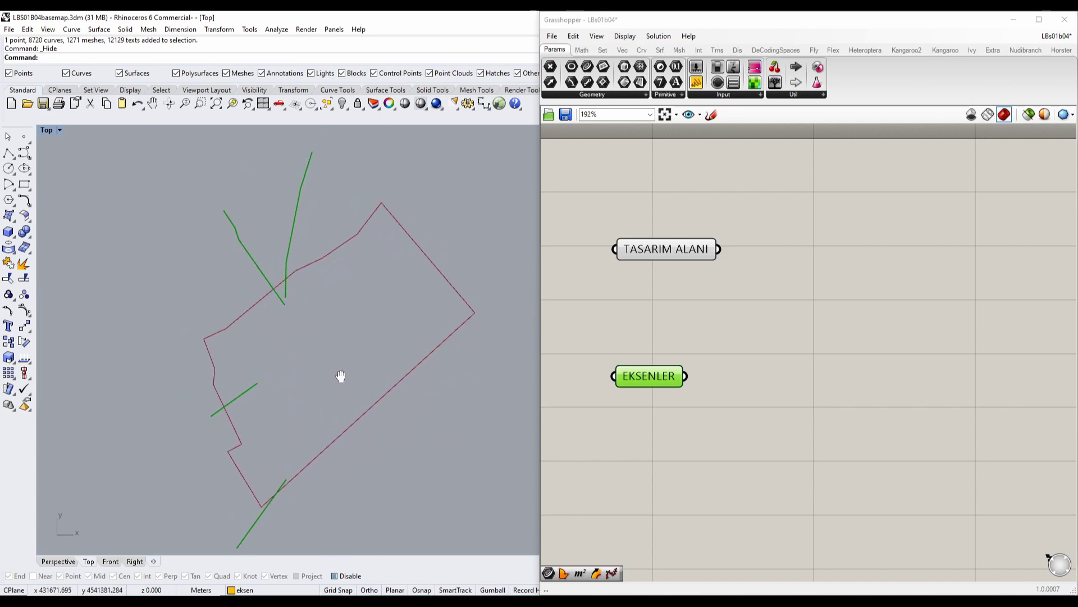
scroll(242, 339, up, 2)
drag(251, 352, 224, 306)
scroll(223, 305, down, 4)
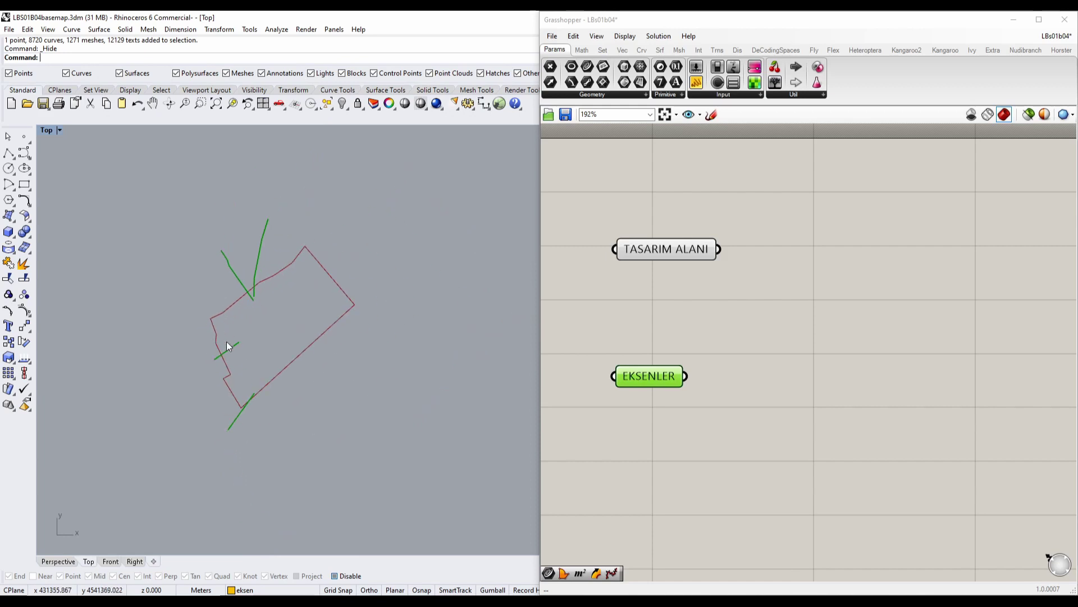
scroll(226, 406, up, 2)
scroll(269, 316, up, 2)
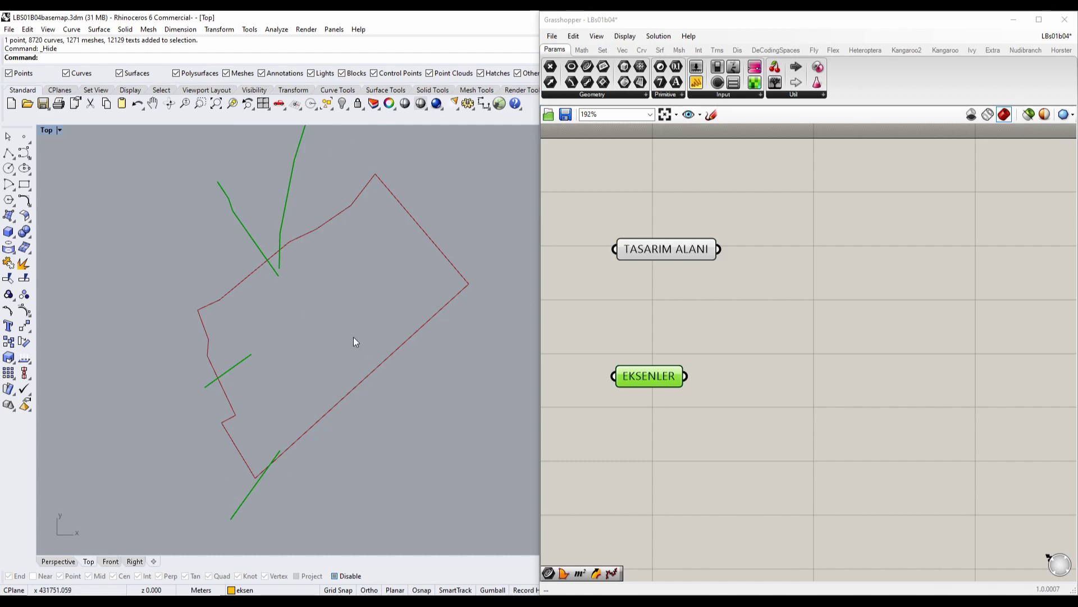
right_drag(353, 339, 348, 367)
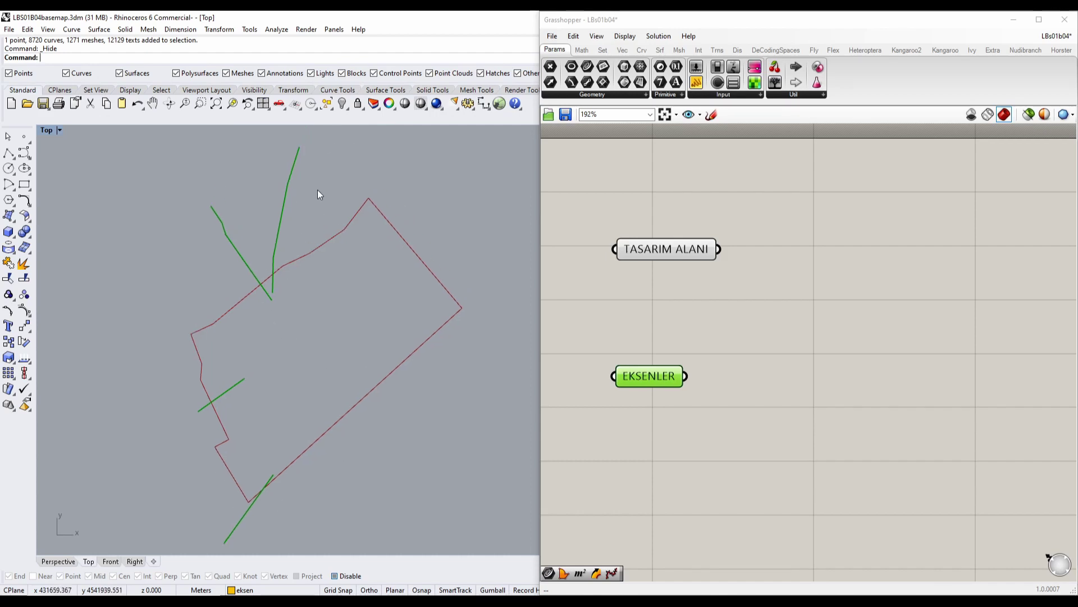
drag(276, 231, 268, 238)
Rearrange the canvas by moving EKSENLER further down and shifting TASARIM ALANI slightly to leave room between them.
click(823, 360)
drag(649, 376, 651, 472)
right_drag(267, 332, 246, 306)
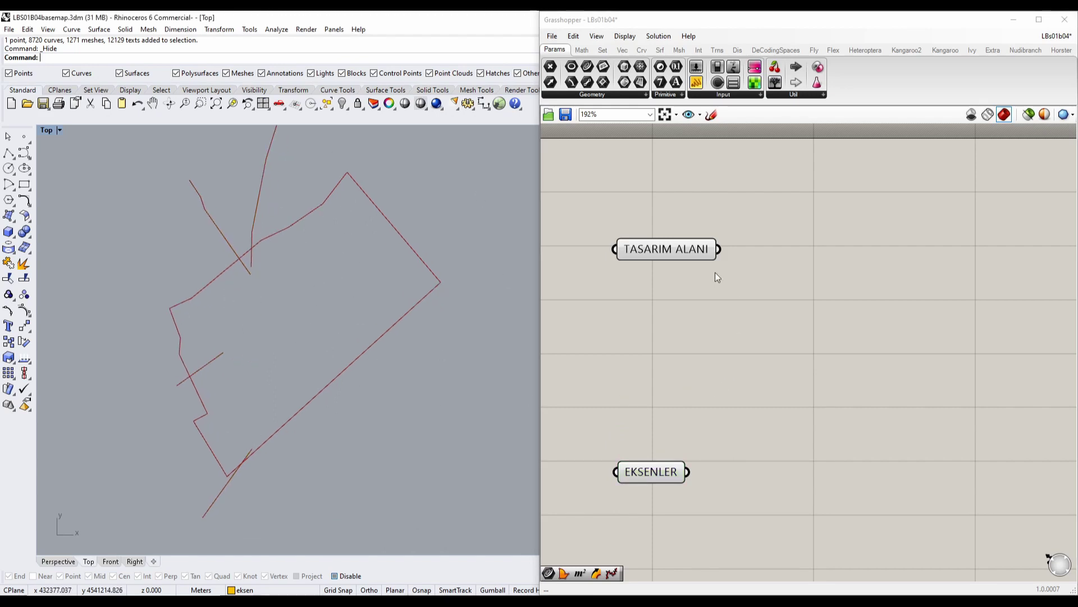
mouse_move(676, 255)
mouse_down()
mouse_move(661, 280)
mouse_move(661, 264)
mouse_up()
right_drag(335, 383, 334, 388)
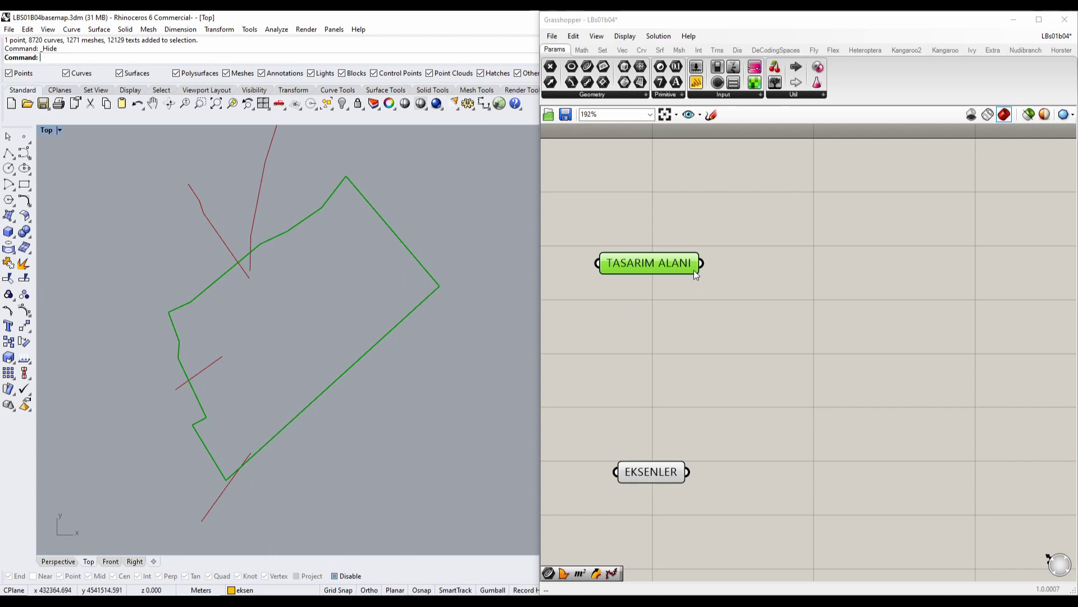
mouse_move(678, 269)
mouse_down()
mouse_move(699, 298)
mouse_move(692, 272)
mouse_up()
Add a Reduce Polyline component beside the TASARIM ALANI parameter.
double_click(808, 304)
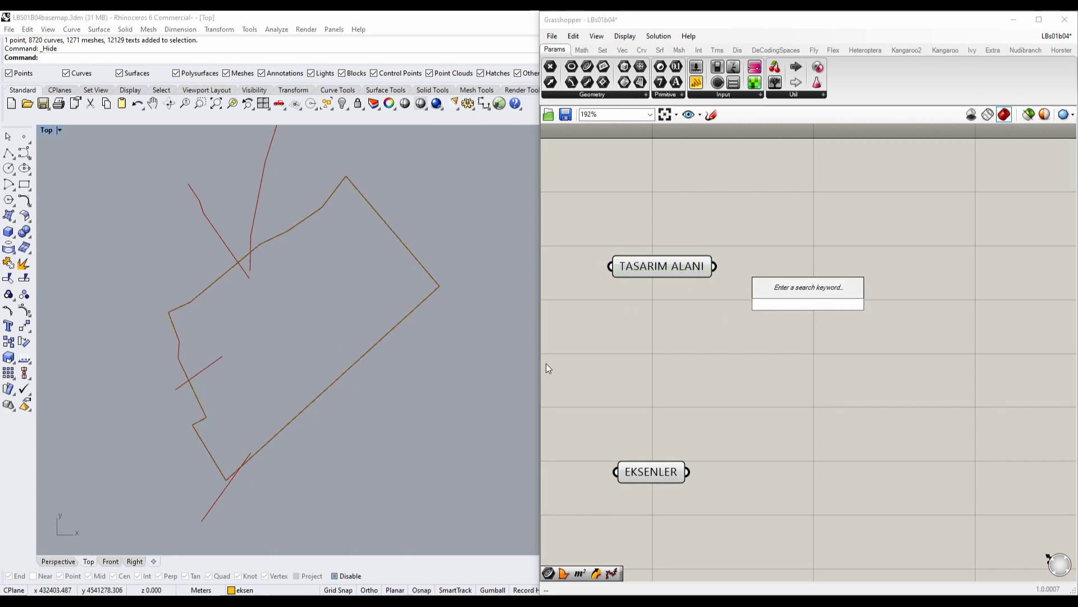
text(REDUC)
key(Return)
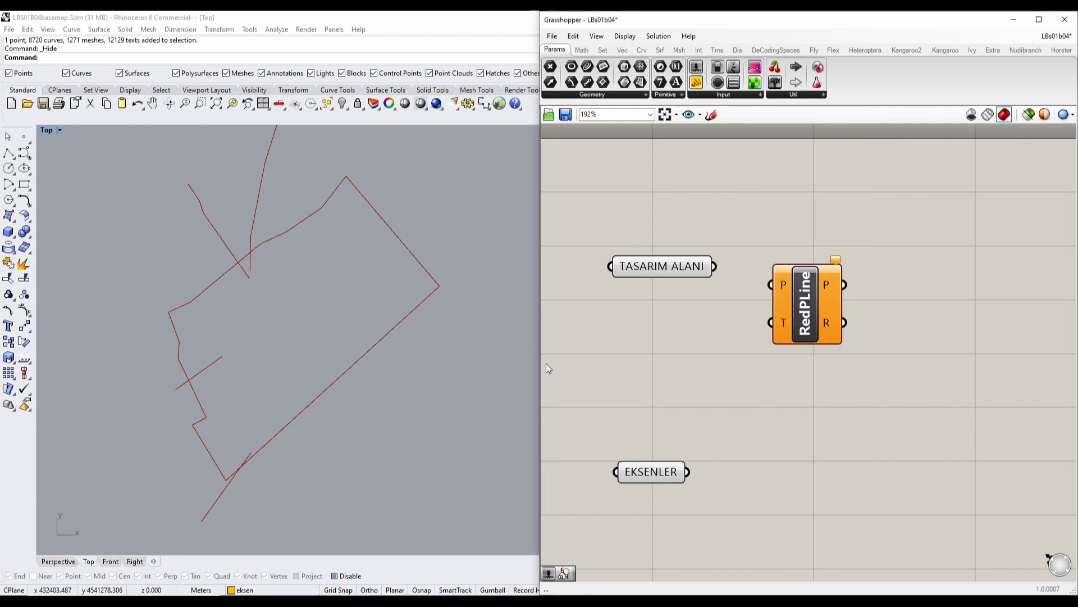
key(XF86AudioLowerVolume)
key(XF86AudioLowerVolume)
key(XF86AudioLowerVolume)
key(XF86AudioLowerVolume)
key(XF86AudioLowerVolume)
key(XF86AudioLowerVolume)
key(XF86AudioLowerVolume)
key(XF86AudioLowerVolume)
key(XF86AudioLowerVolume)
key(XF86AudioLowerVolume)
key(XF86AudioLowerVolume)
key(XF86AudioLowerVolume)
key(XF86AudioLowerVolume)
key(XF86AudioLowerVolume)
key(XF86AudioLowerVolume)
key(XF86AudioLowerVolume)
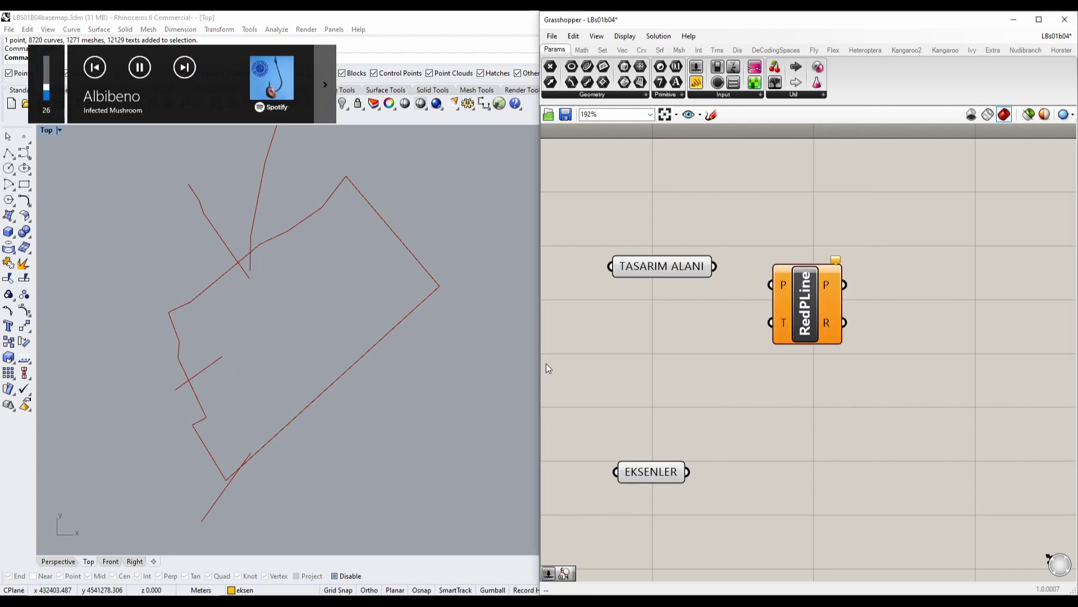
Connect TASARIM ALANI to the polyline input of Reduce Polyline and space the two components apart.
right_drag(439, 311, 378, 386)
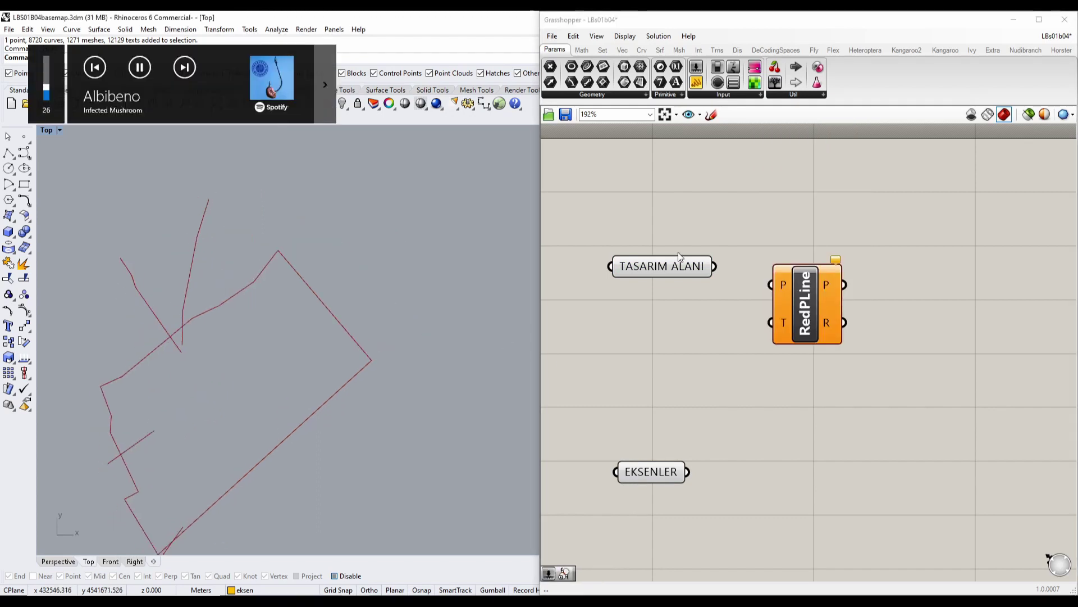
drag(677, 264, 886, 314)
click(688, 364)
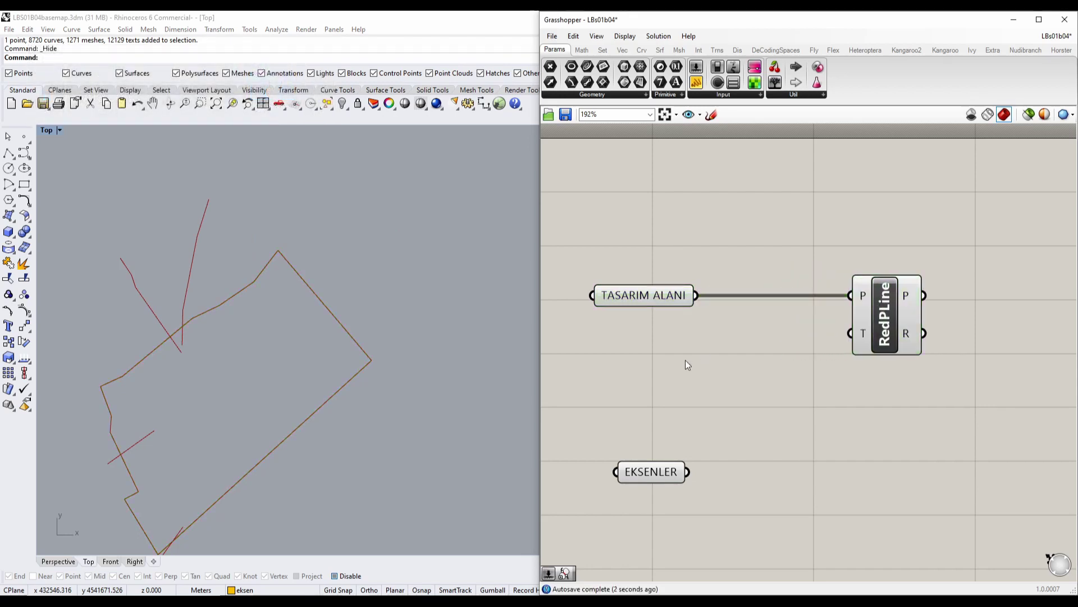
Add a number slider set to 50 and connect it to the tolerance input of Reduce Polyline.
double_click(687, 364)
text(50)
key(Return)
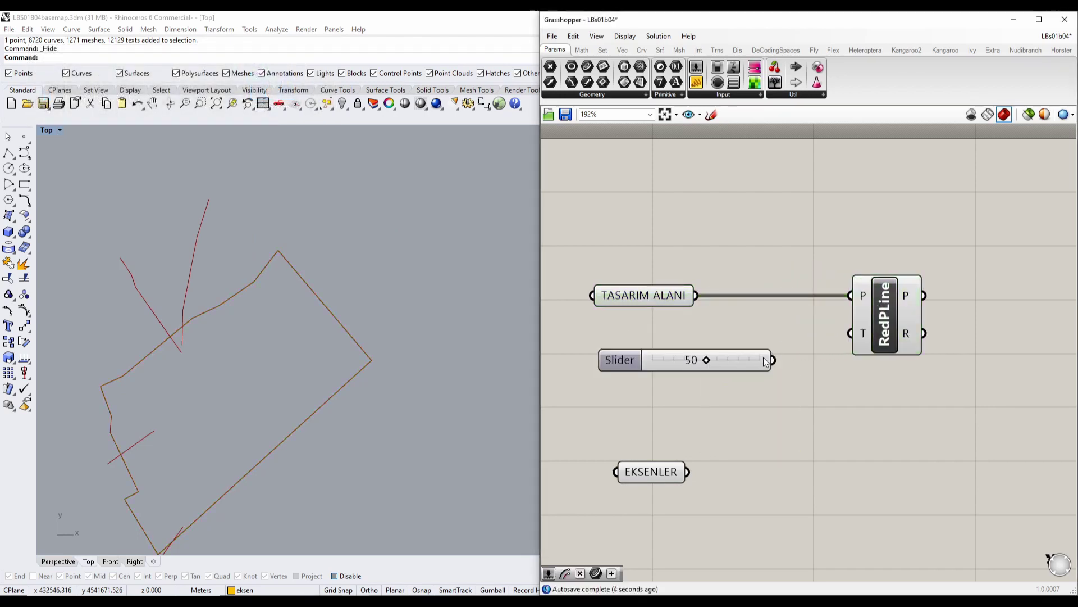
drag(773, 360, 851, 333)
click(227, 447)
right_drag(228, 448, 356, 363)
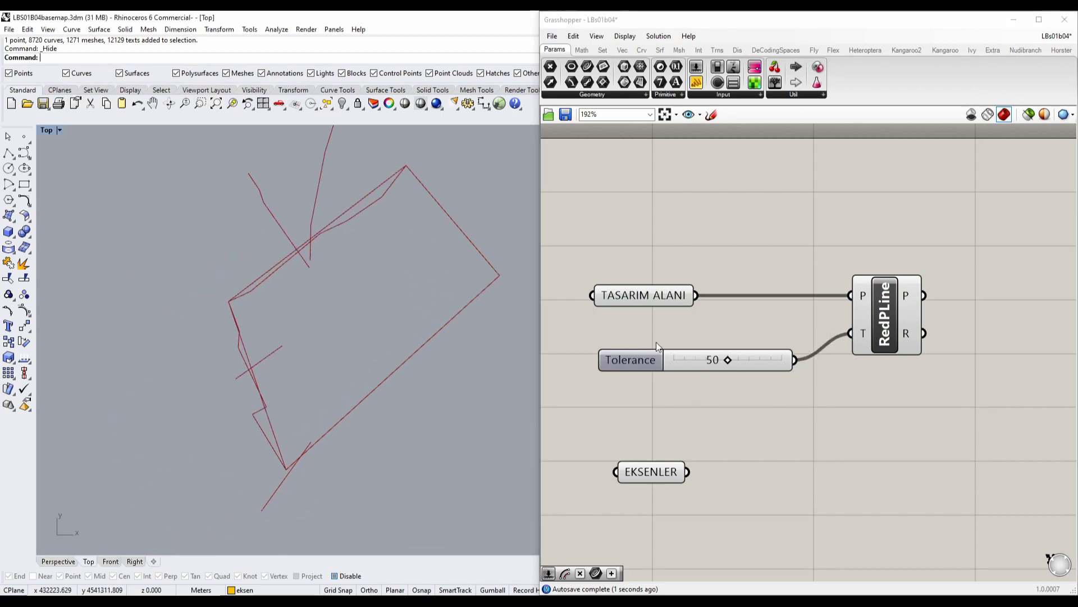
Switch the TASARIM ALANI preview off and back on to compare the original boundary with the reduced polyline.
click(646, 295)
right_click(646, 296)
click(682, 319)
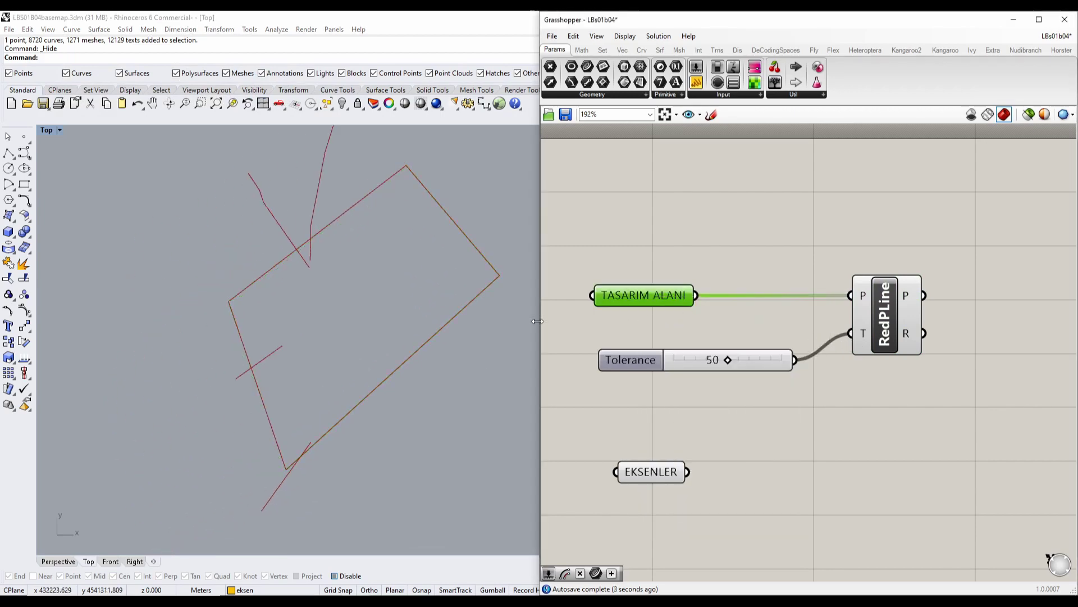
right_click(658, 295)
click(694, 319)
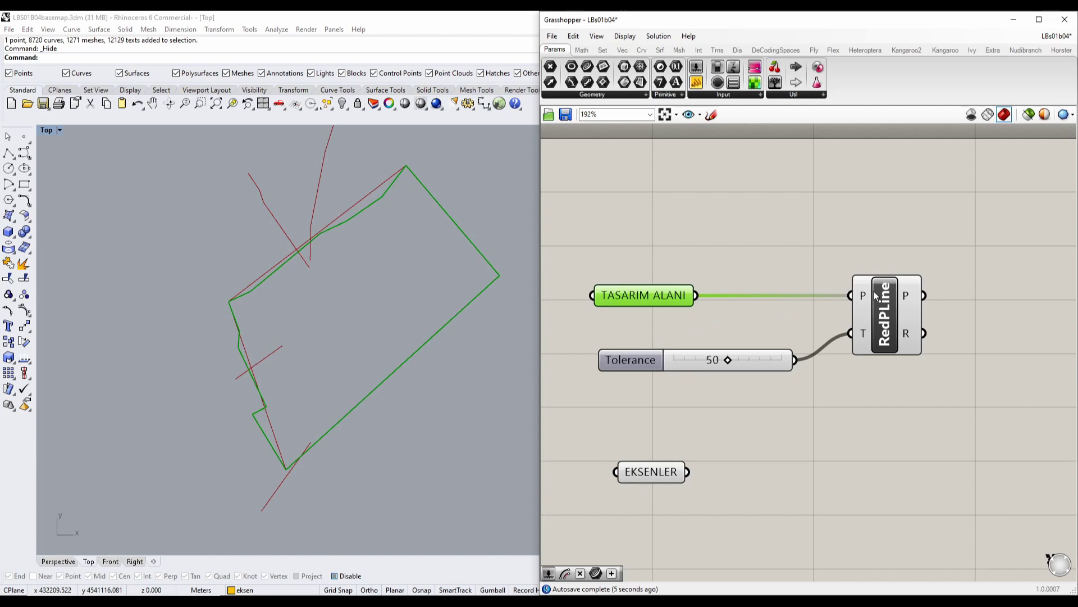
Turn off the preview of the Reduce Polyline component.
click(886, 309)
right_click(887, 308)
click(909, 330)
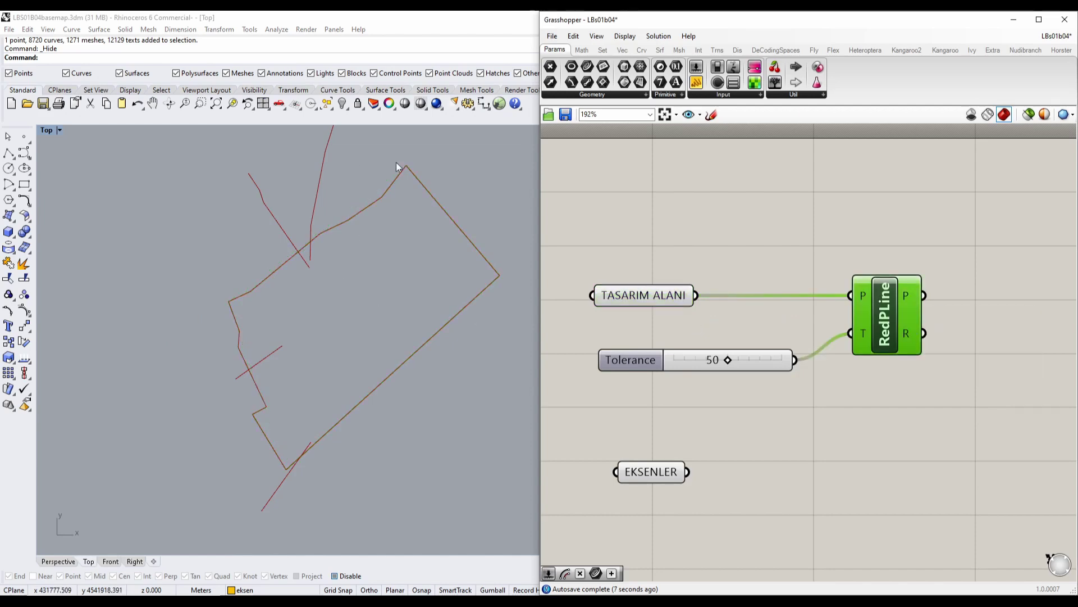
Examine the vertices and bends along the original boundary's northwest and west edges.
right_drag(364, 185, 340, 251)
scroll(349, 244, up, 10)
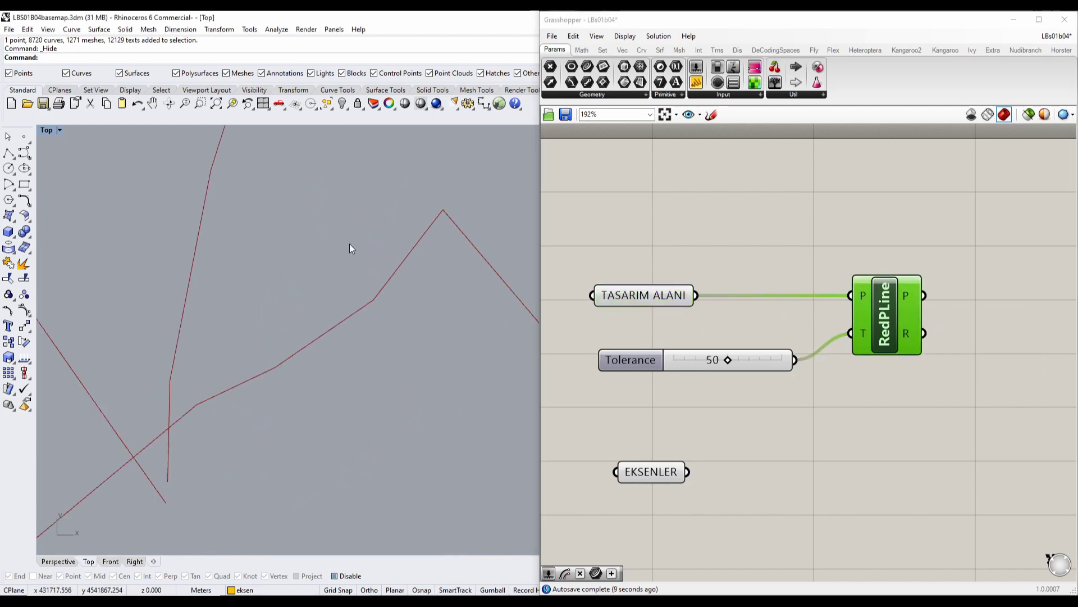
right_drag(297, 367, 377, 227)
scroll(377, 227, down, 6)
scroll(378, 227, up, 2)
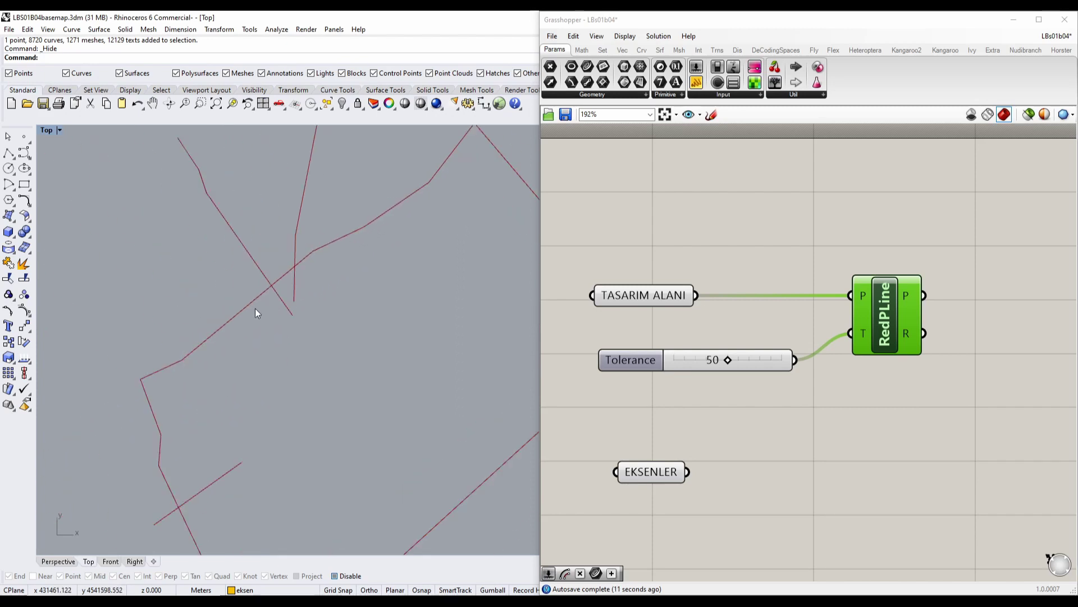
right_drag(207, 339, 176, 401)
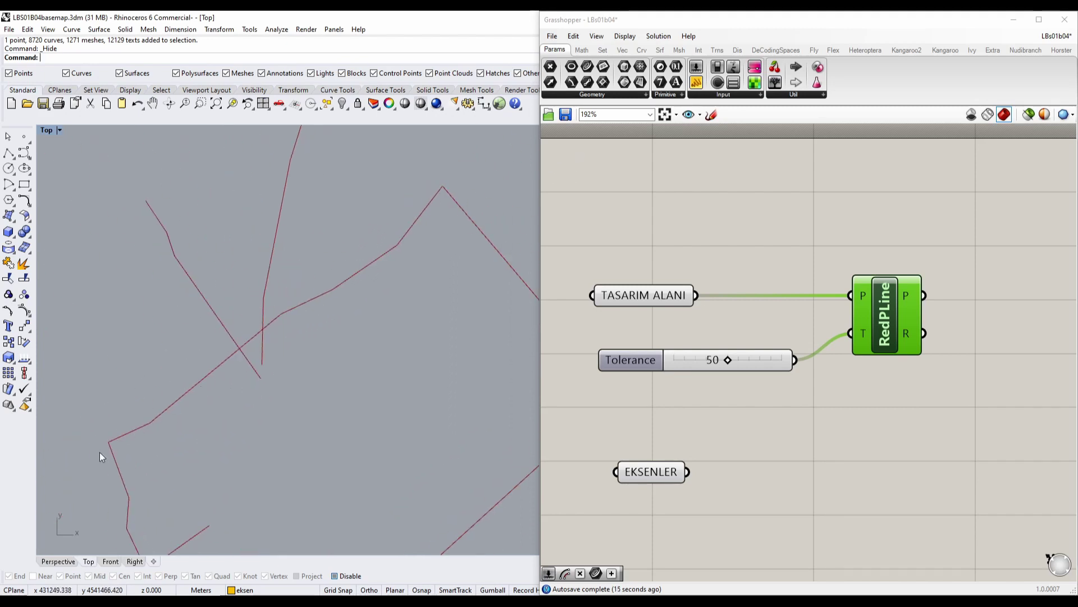
mouse_move(653, 364)
right_down()
mouse_move(609, 338)
mouse_move(697, 364)
mouse_move(659, 354)
right_up()
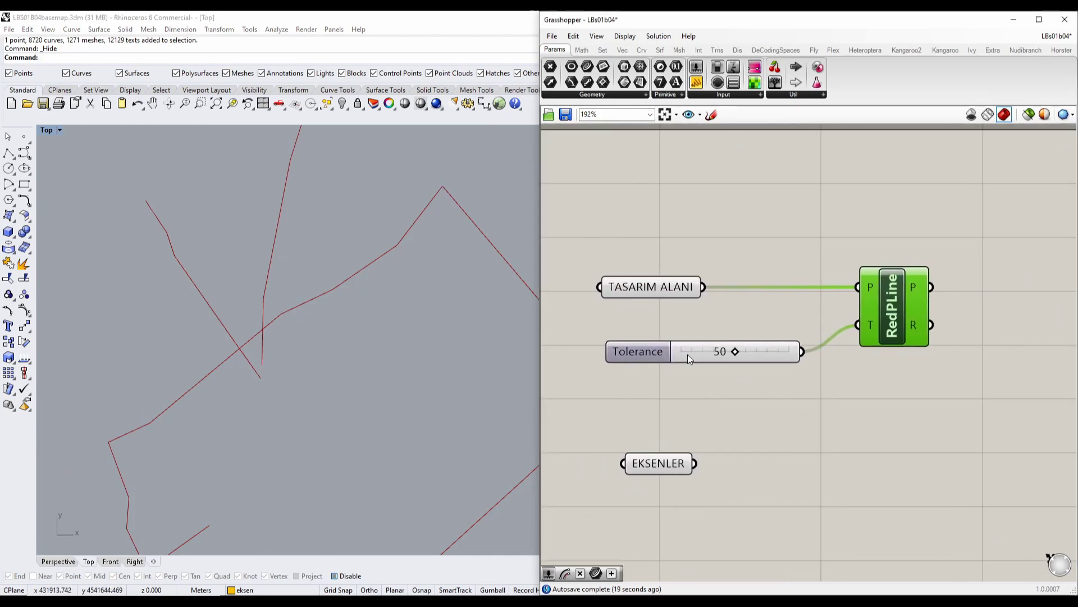
Turn the Reduce Polyline preview on and hide the preview of the TASARIM ALANI curve.
drag(688, 355, 679, 350)
right_click(892, 312)
click(911, 333)
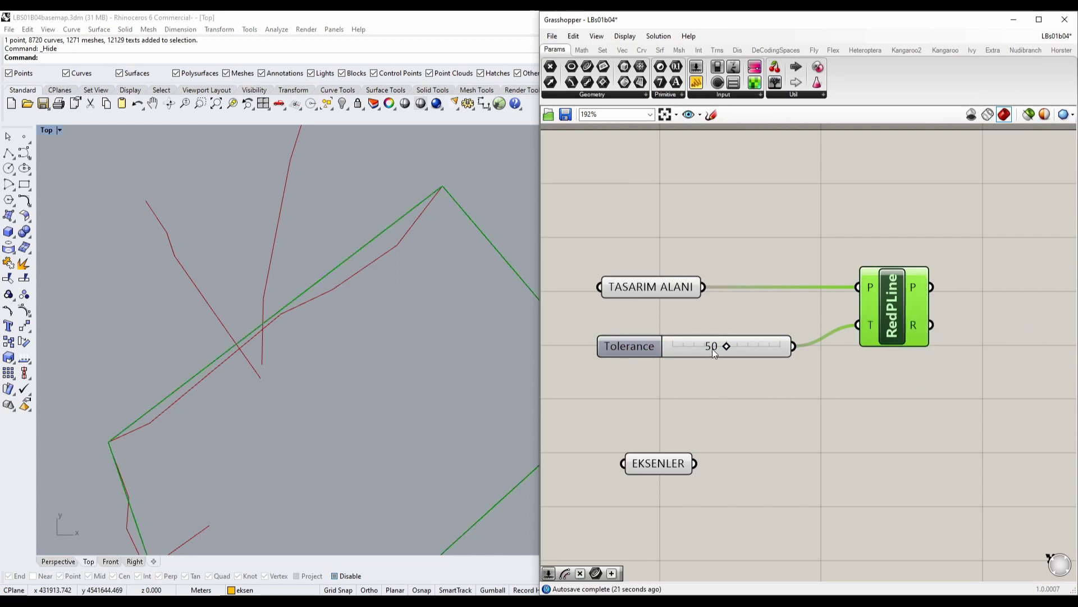
click(651, 287)
right_click(652, 285)
click(692, 308)
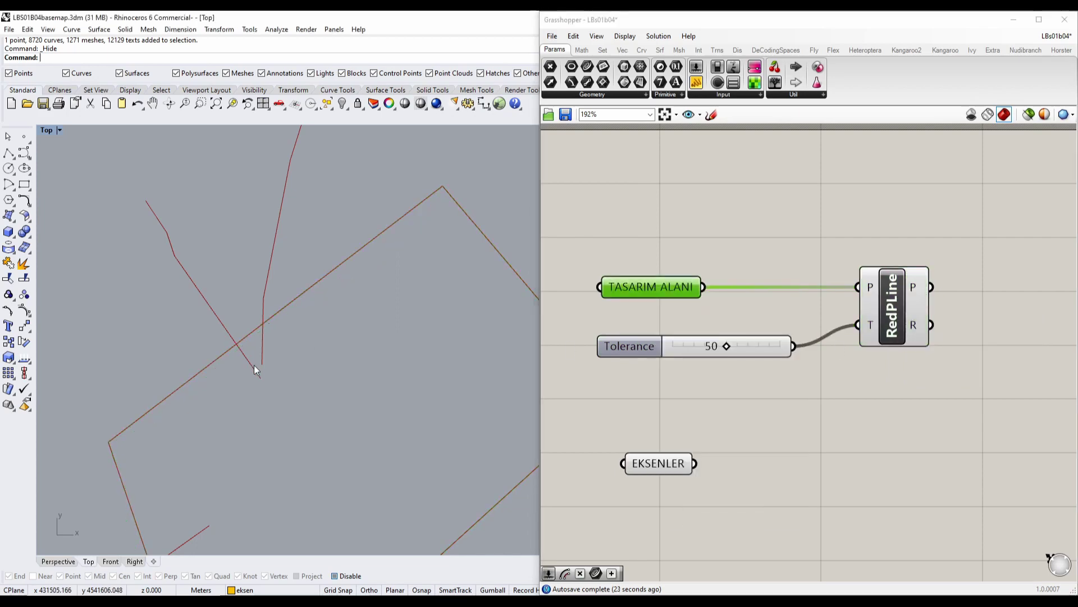
Set the boundary's tolerance slider to 63 and reposition the slider and its Reduce Polyline component.
scroll(292, 308, down, 2)
mouse_move(723, 349)
mouse_down()
mouse_move(637, 357)
mouse_move(725, 358)
mouse_up()
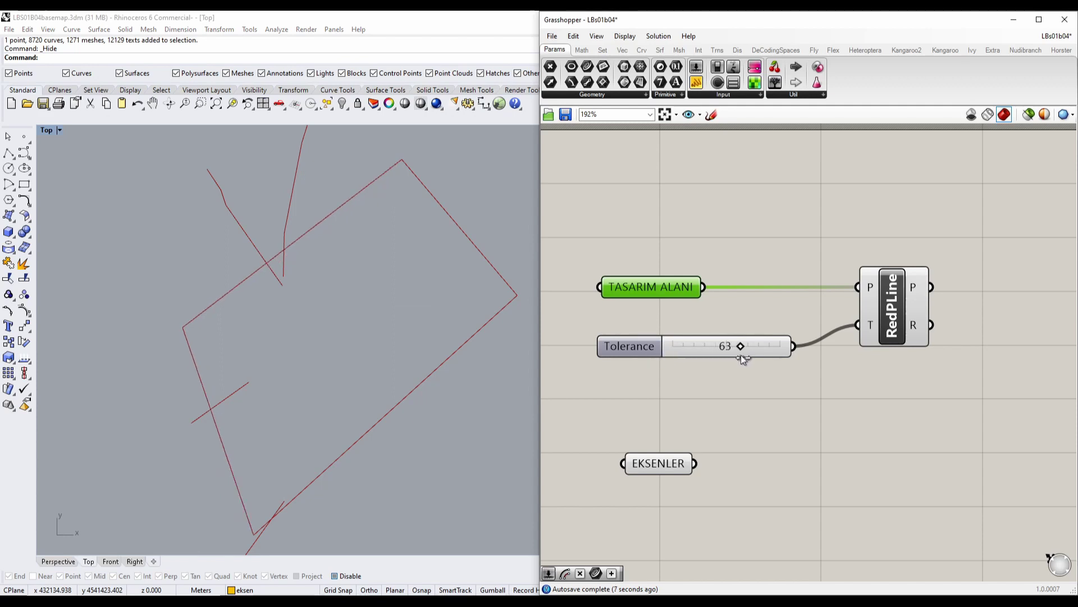
right_drag(357, 346, 339, 320)
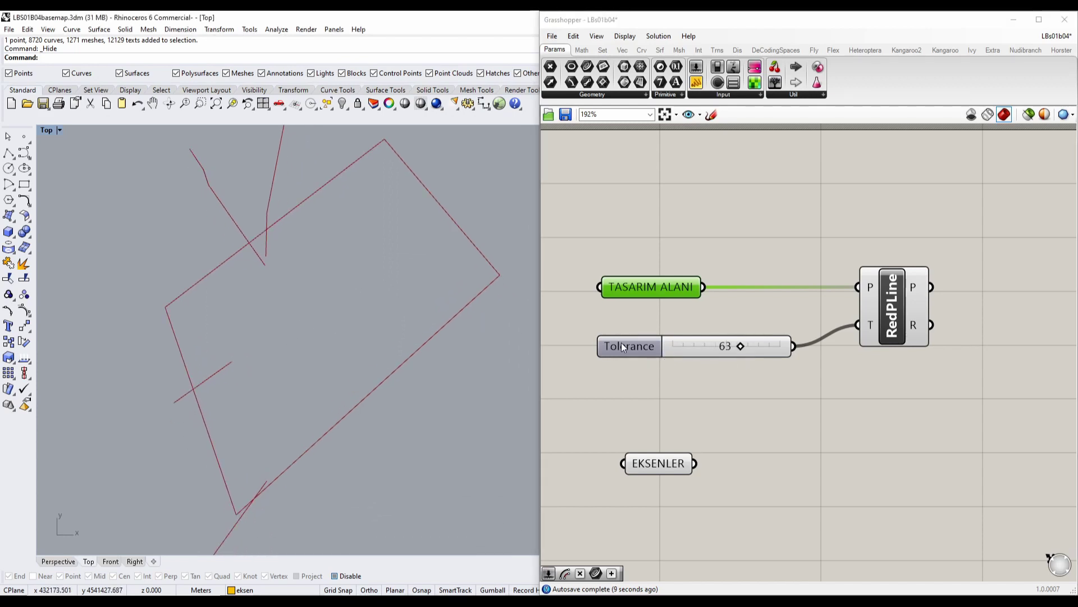
drag(675, 340, 672, 328)
drag(898, 309, 898, 316)
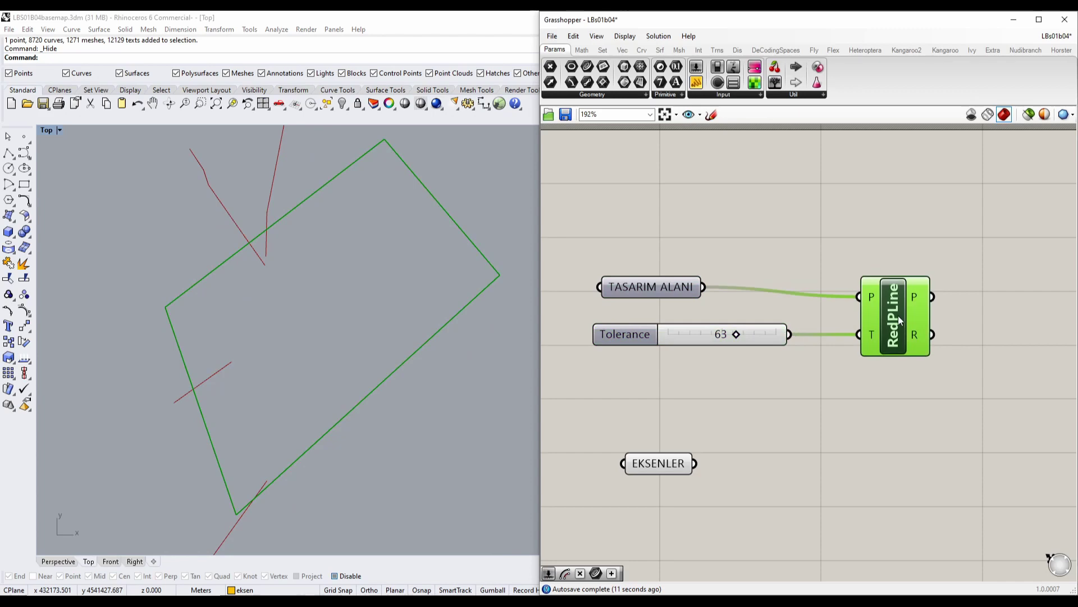
Duplicate the Reduce Polyline component with its tolerance slider, place the copies beside EKSENLER, and connect EKSENLER to the copy's polyline input.
drag(929, 375, 718, 266)
key(ctrl+c)
key(ctrl+v)
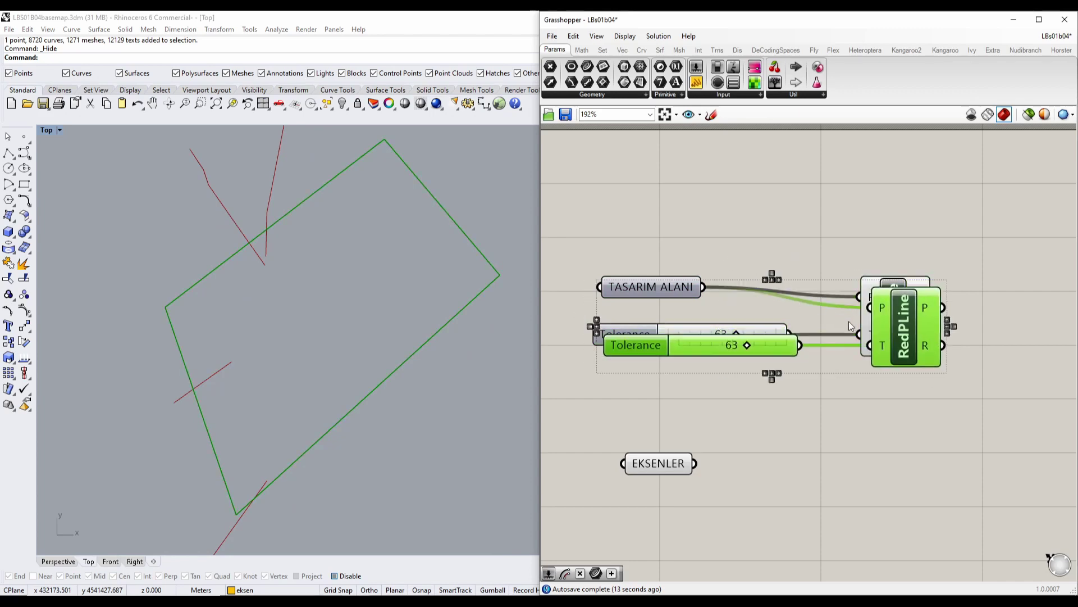
drag(884, 326, 885, 505)
drag(698, 464, 899, 462)
click(669, 492)
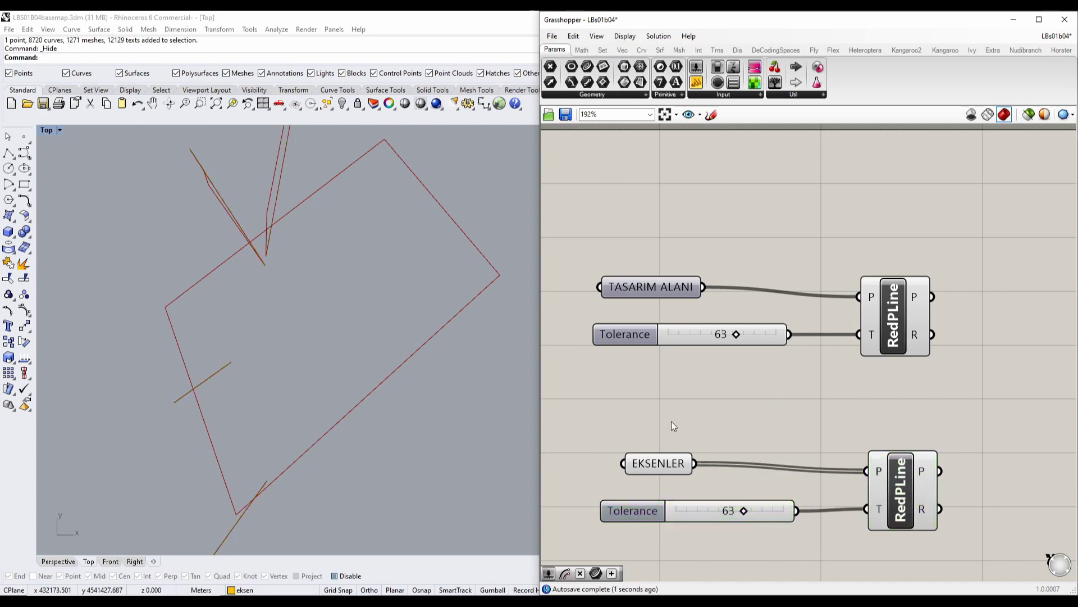
Turn off the preview of the EKSENLER curves so only their reduced polylines are displayed.
click(660, 463)
right_click(664, 464)
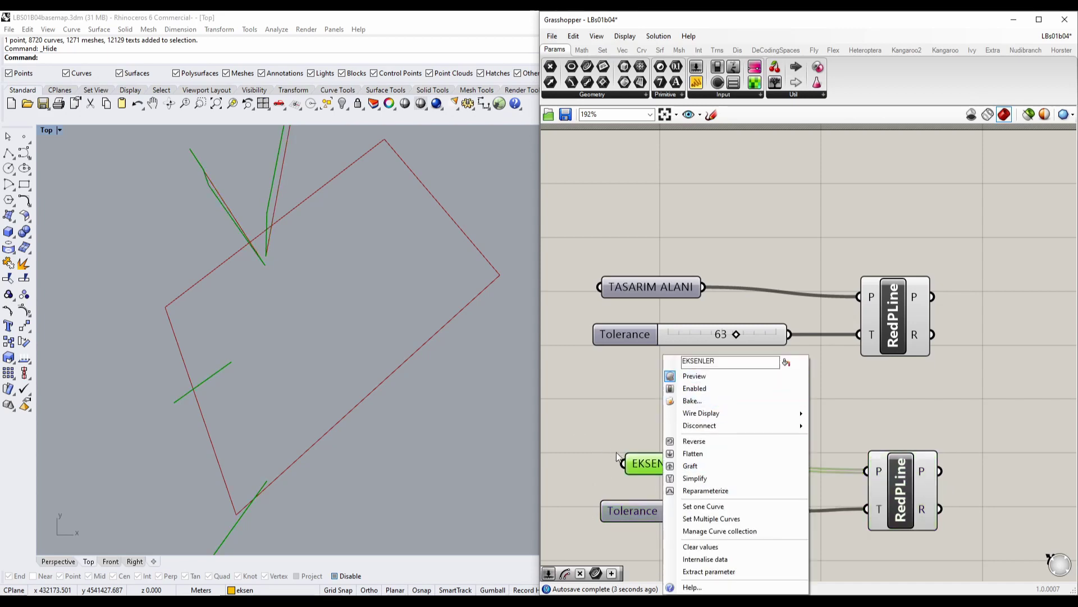
click(619, 457)
right_click(647, 460)
click(716, 377)
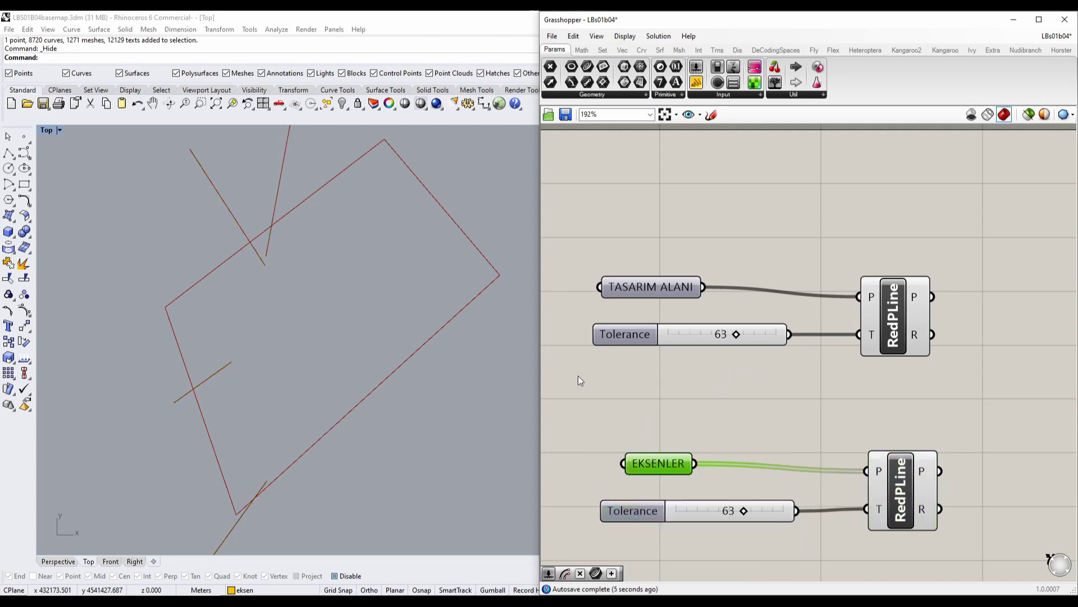
click(578, 377)
Tidy the component layout and move the EKSENLER, tolerance slider and Reduce Polyline group farther below the boundary group.
right_drag(352, 290, 394, 349)
scroll(362, 270, down, 6)
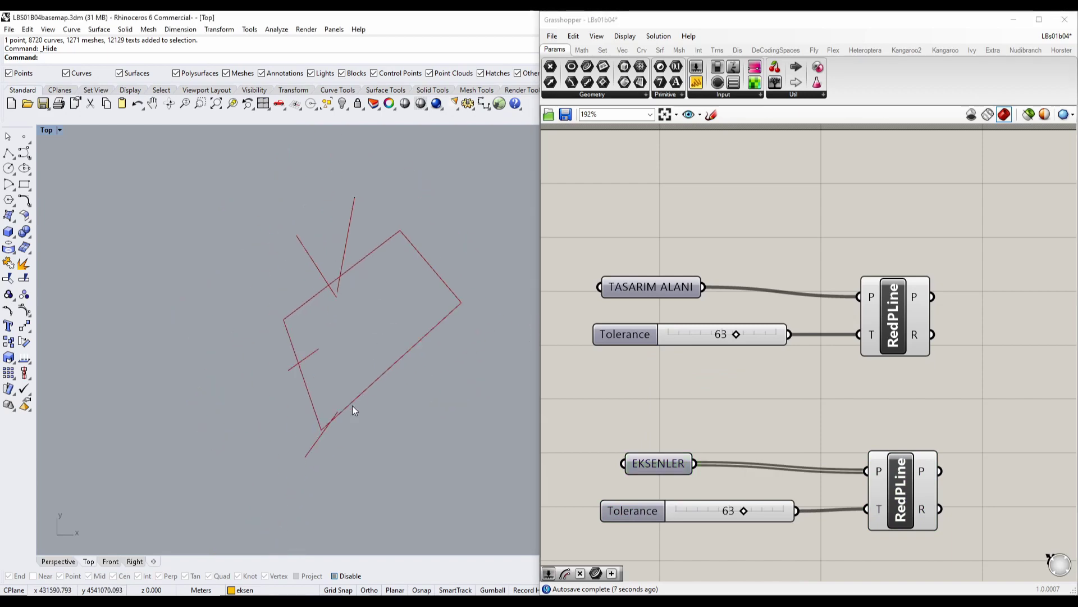
right_drag(356, 376, 324, 359)
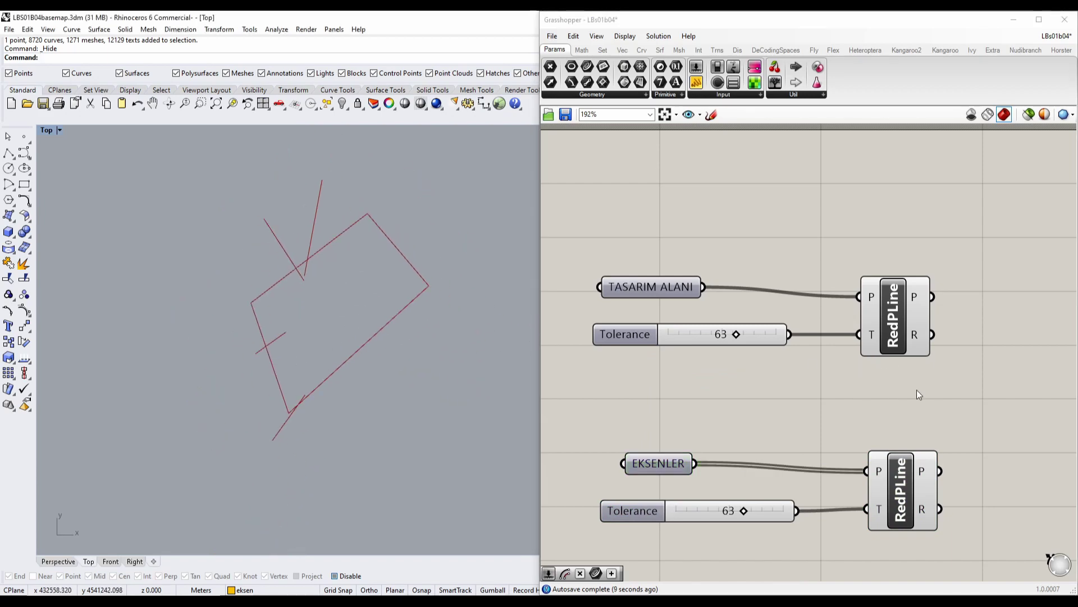
right_drag(916, 390, 871, 353)
drag(717, 298, 712, 304)
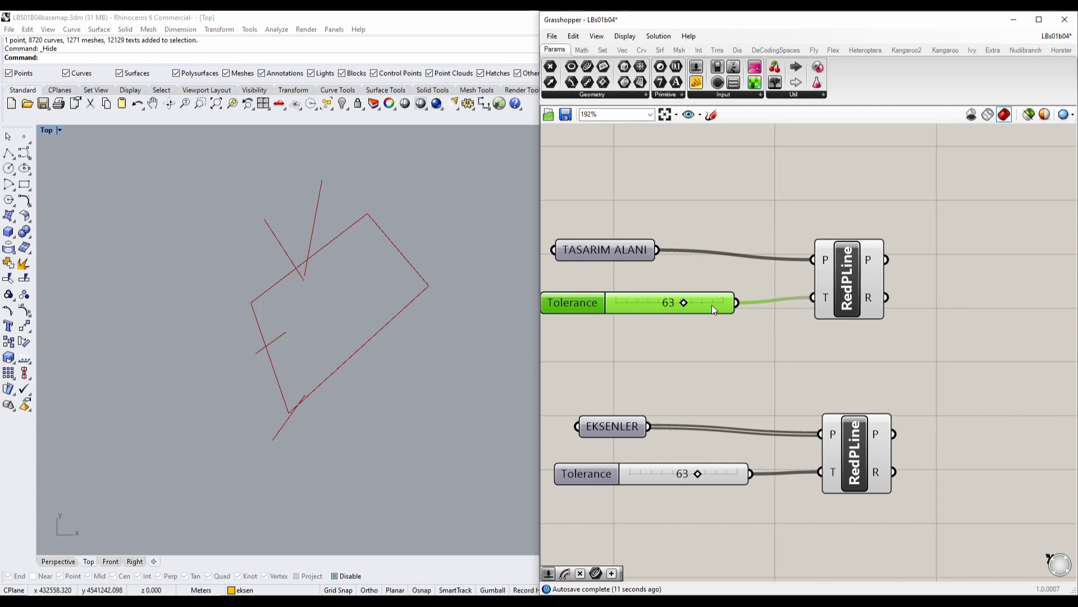
drag(841, 302, 862, 301)
click(860, 444)
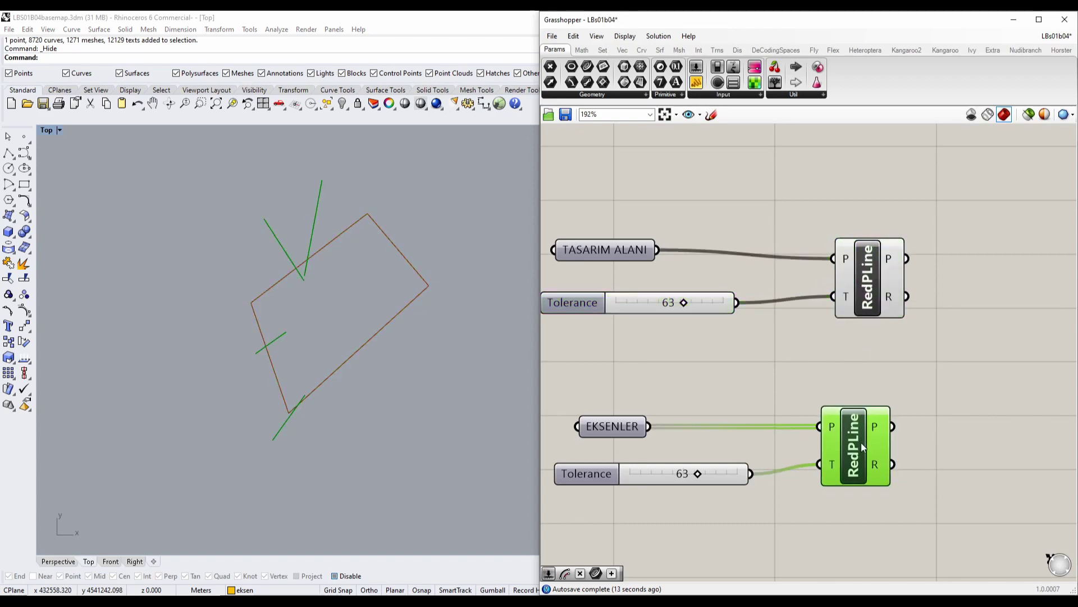
scroll(860, 442, down, 3)
drag(908, 447, 653, 330)
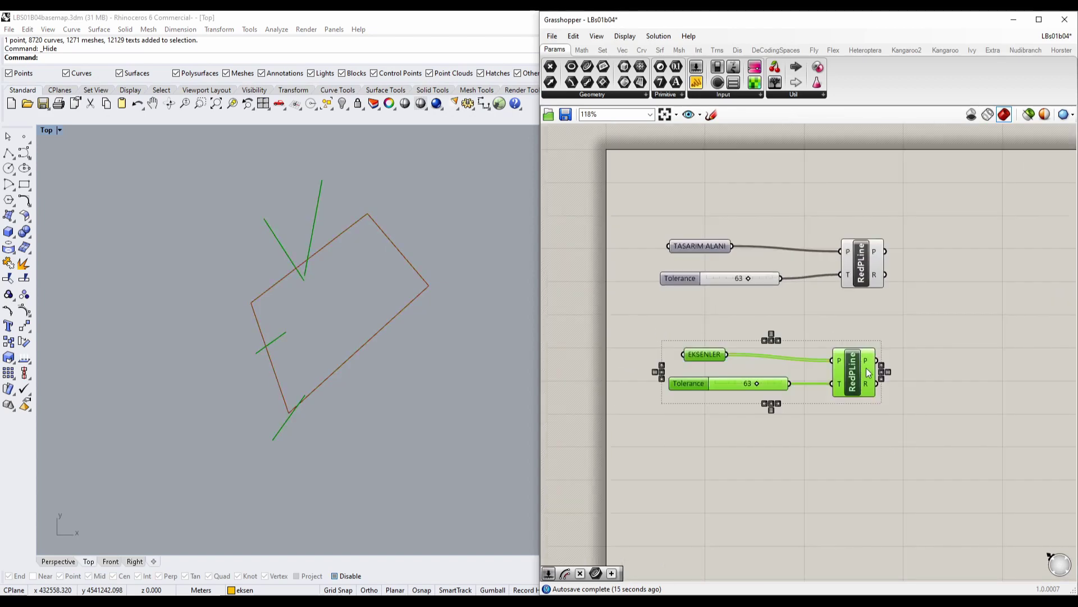
drag(705, 355, 709, 452)
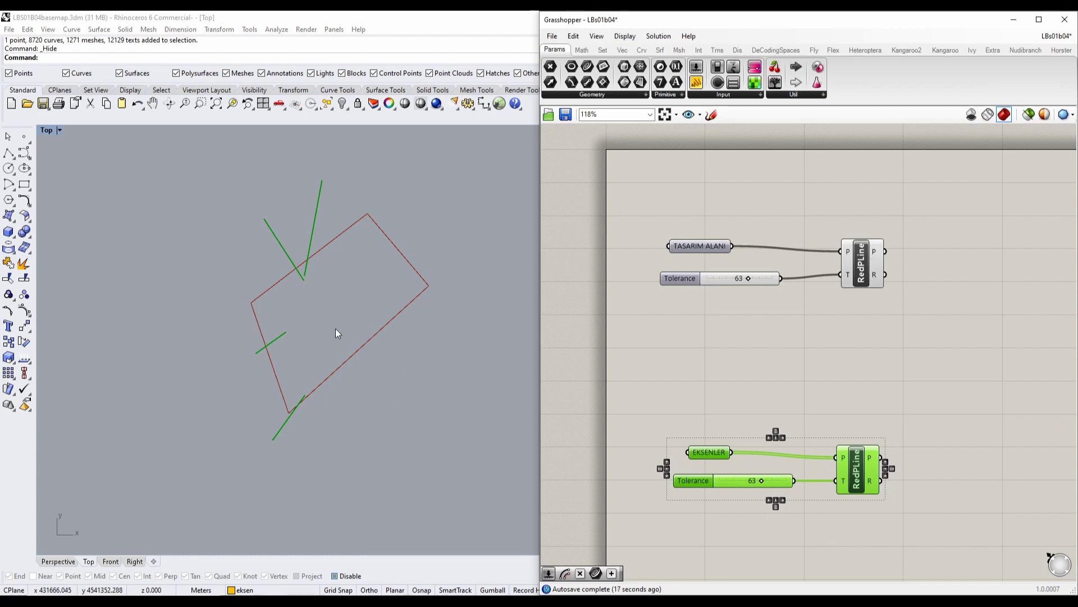
Realign the boundary's tolerance slider and both Reduce Polyline components with the inputs that feed them.
scroll(335, 329, up, 5)
scroll(381, 363, down, 2)
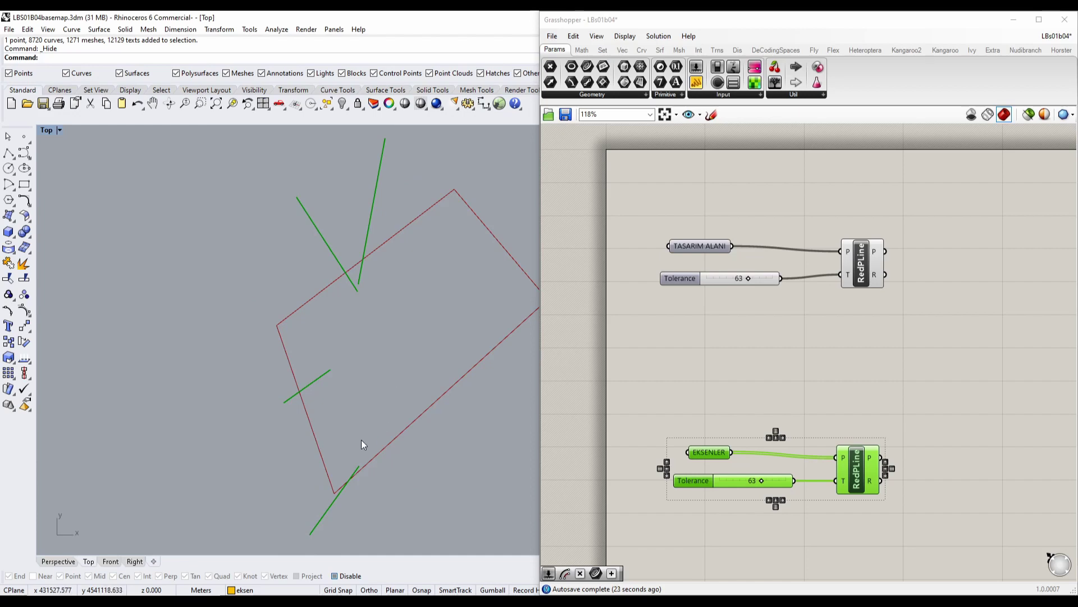
right_drag(404, 392, 334, 404)
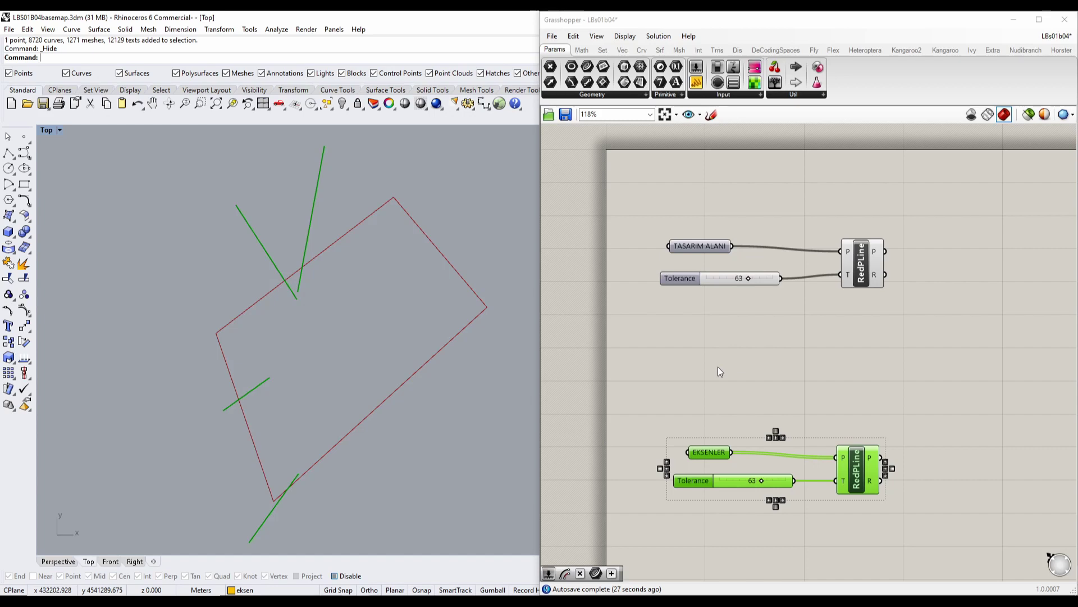
drag(725, 281, 719, 272)
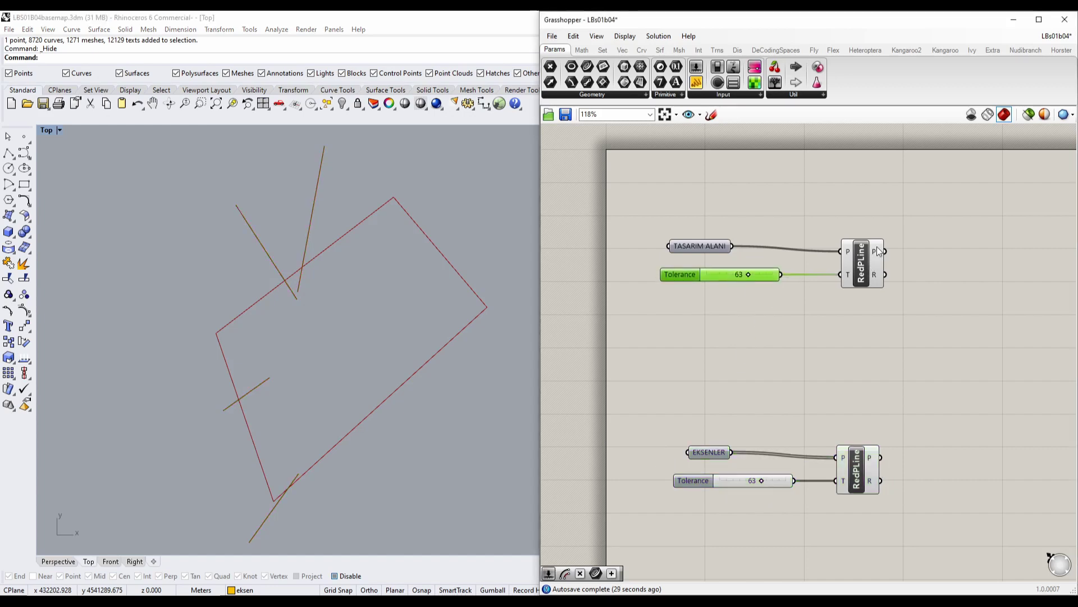
click(874, 264)
drag(873, 261, 881, 258)
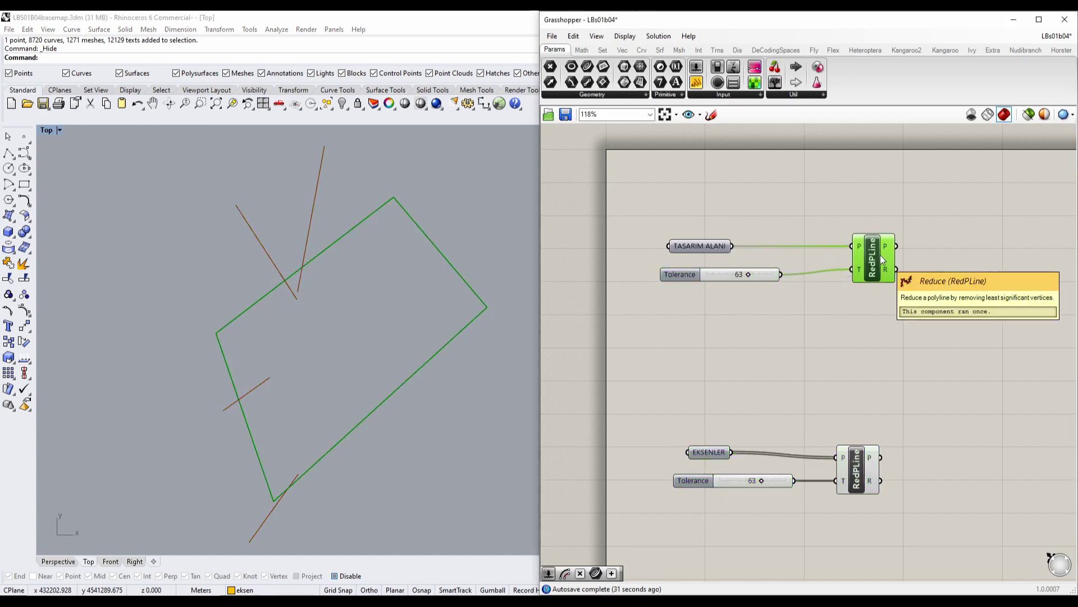
click(869, 341)
click(883, 258)
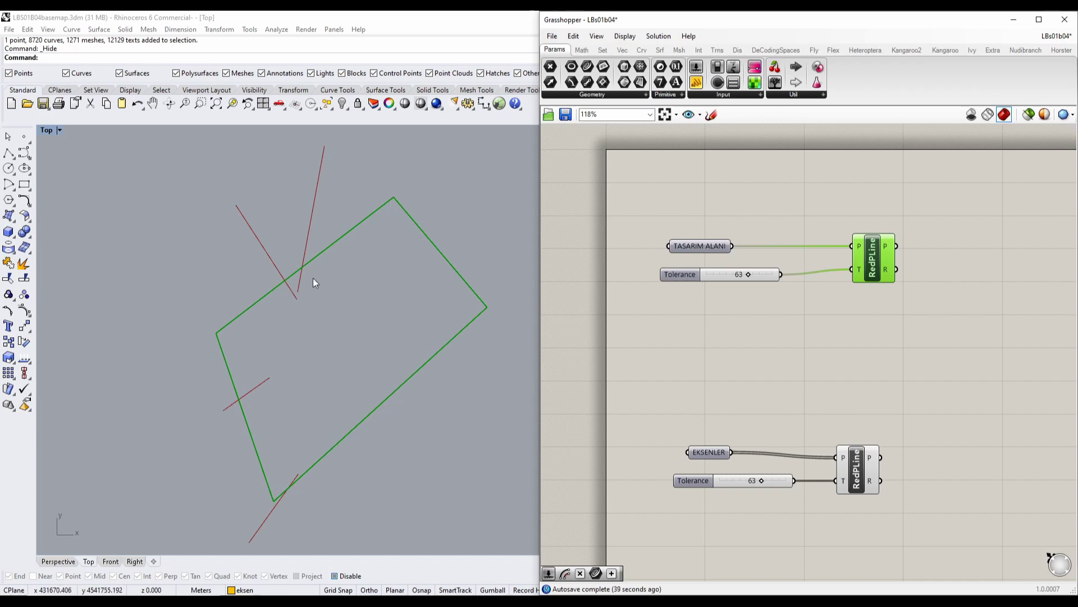
mouse_move(871, 262)
mouse_down()
mouse_move(865, 246)
mouse_move(868, 261)
mouse_up()
drag(849, 475, 858, 470)
Examine the ends of the reduced axes and where they cross the simplified site boundary.
right_drag(442, 382, 419, 377)
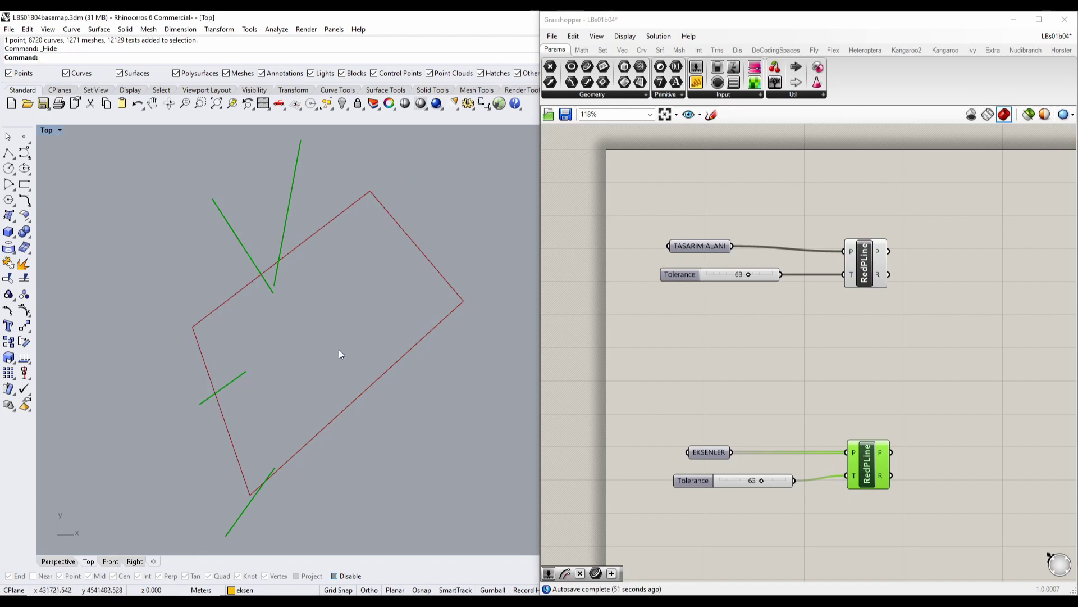
right_drag(365, 309, 329, 325)
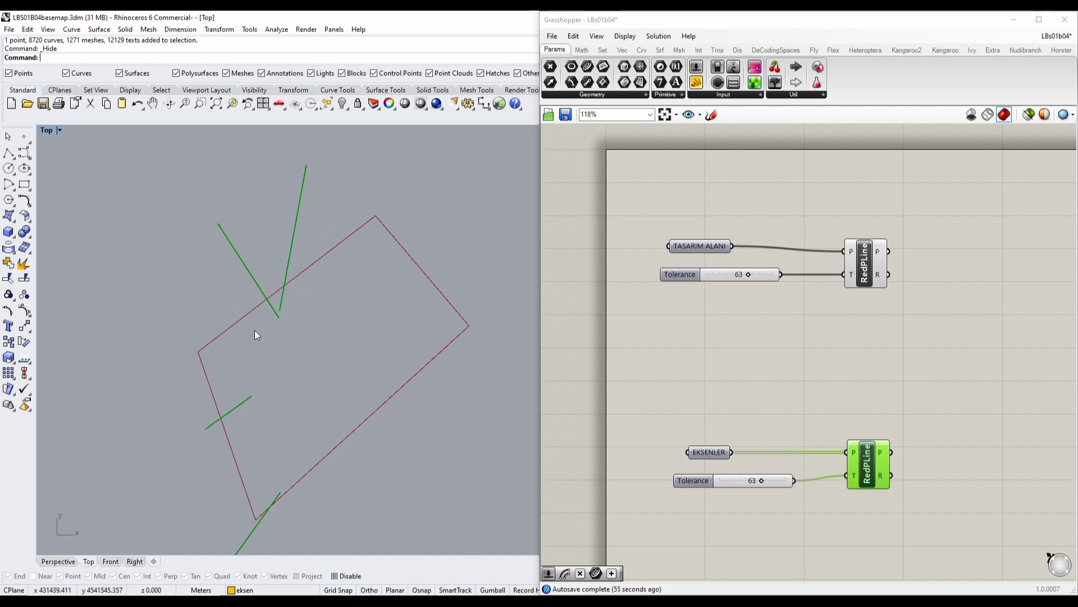
right_drag(255, 335, 234, 309)
scroll(234, 309, up, 6)
scroll(267, 310, down, 4)
mouse_move(298, 328)
right_down()
mouse_move(301, 344)
mouse_move(302, 321)
mouse_move(291, 319)
right_up()
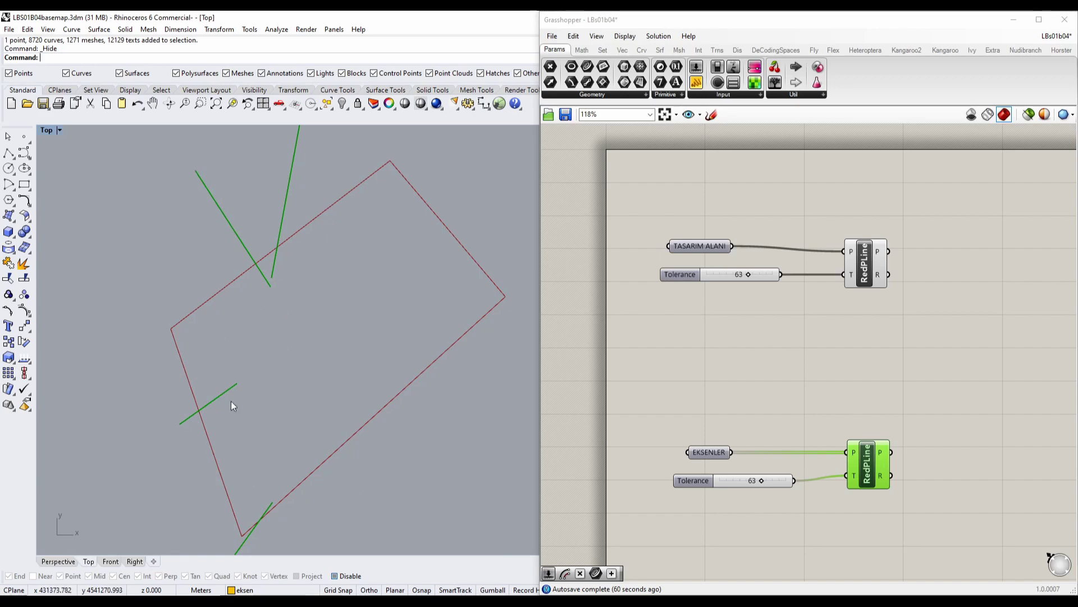
right_drag(239, 326, 293, 400)
right_drag(298, 341, 294, 315)
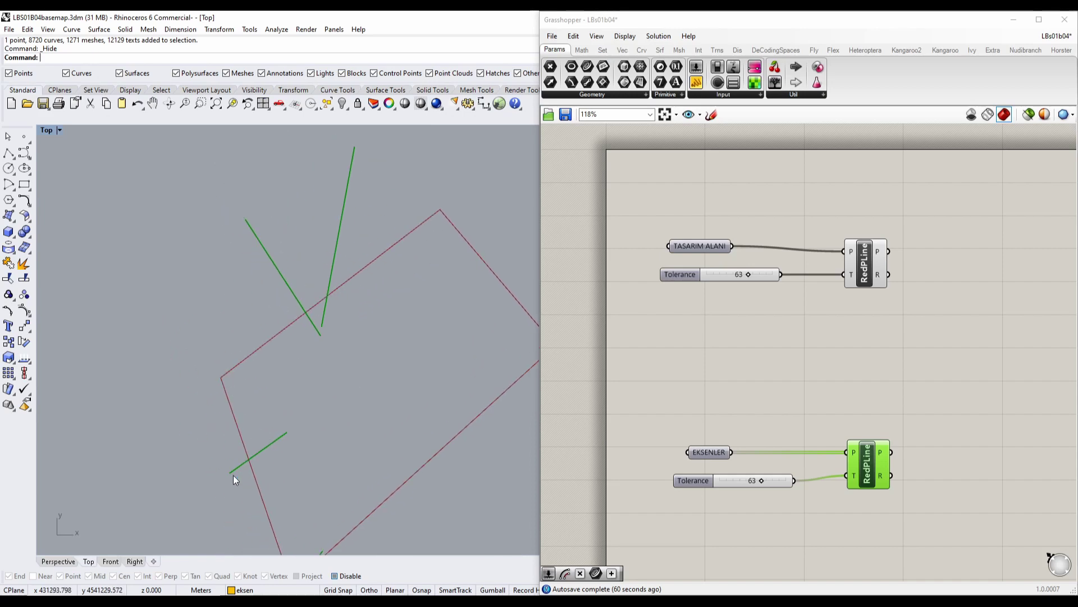
scroll(372, 307, down, 5)
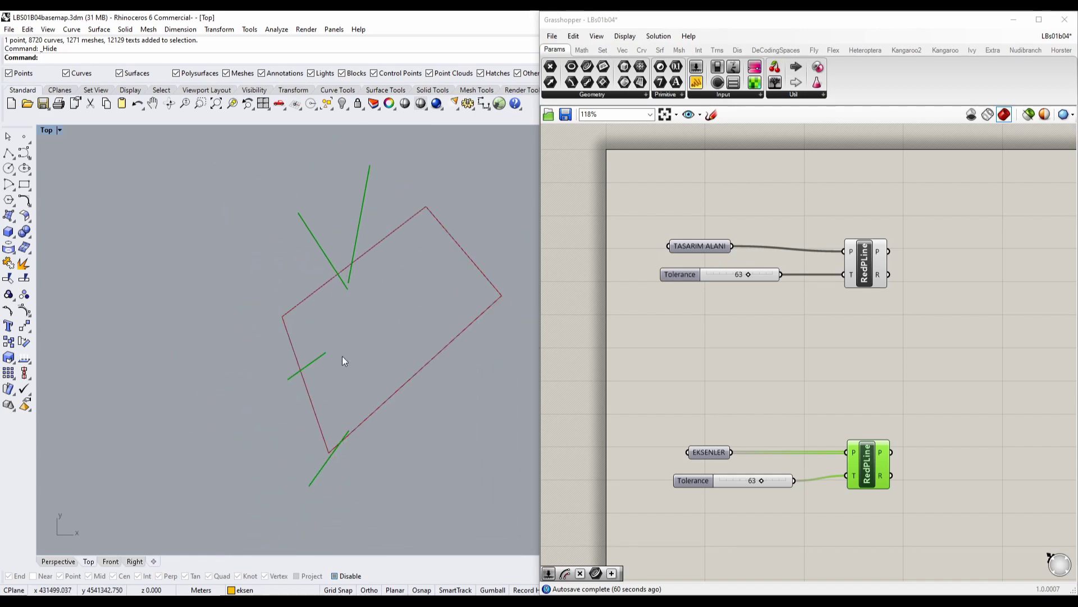
scroll(318, 494, up, 5)
right_drag(337, 466, 299, 500)
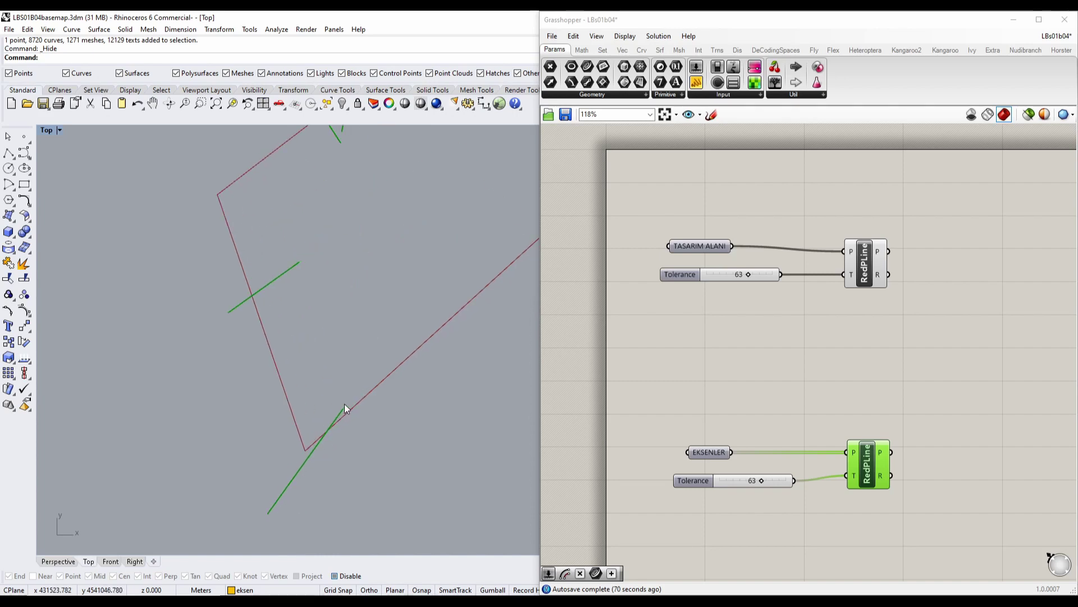
right_drag(431, 273, 412, 474)
right_drag(390, 132, 381, 267)
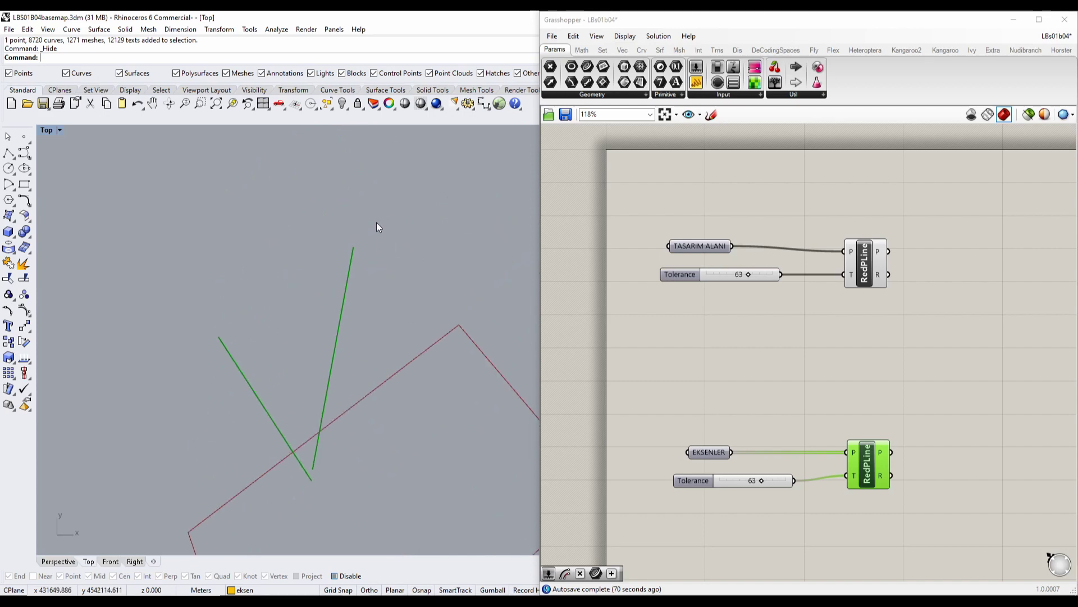
right_drag(349, 421, 360, 333)
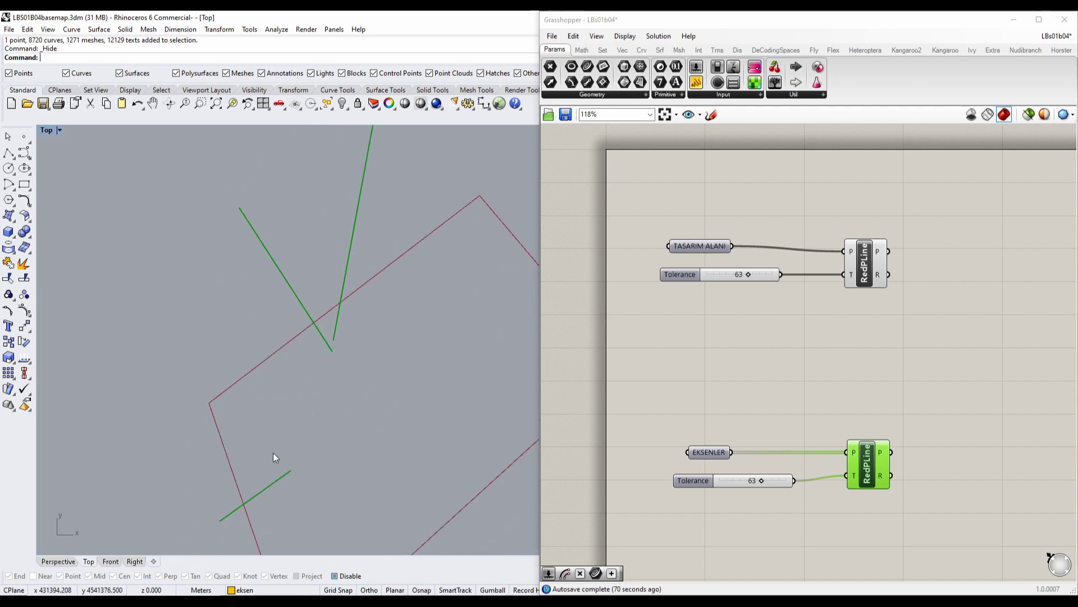
right_drag(273, 453, 298, 365)
right_drag(357, 271, 392, 361)
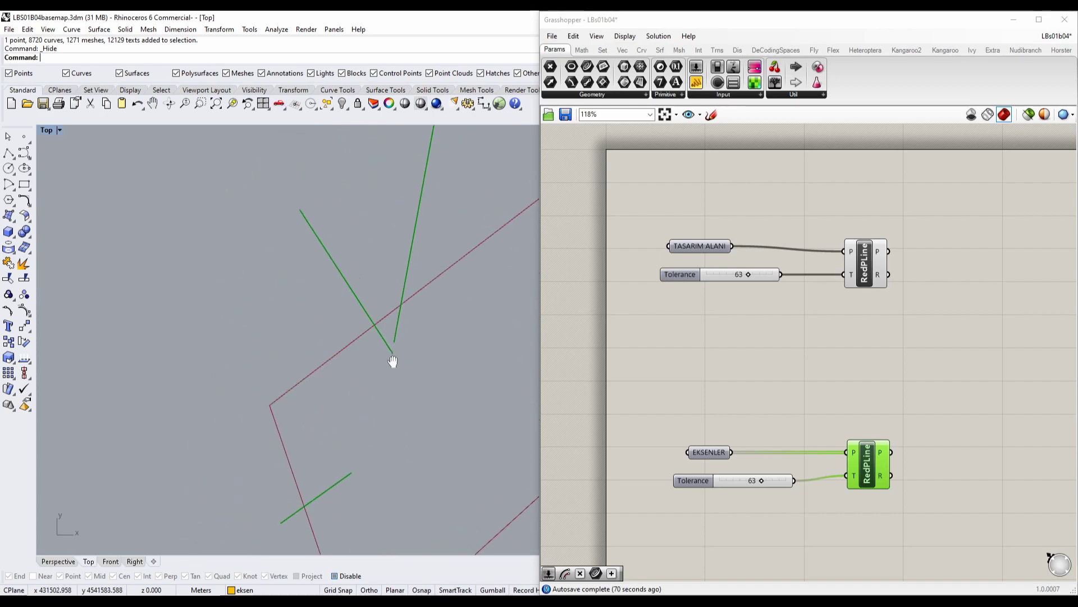
scroll(368, 332, down, 2)
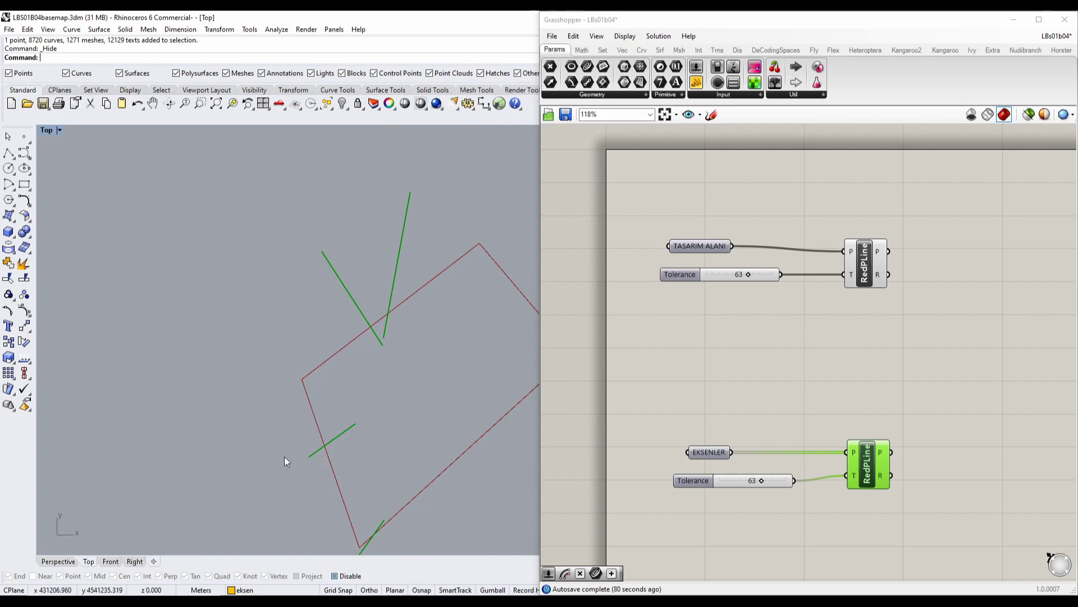
right_drag(383, 392, 326, 342)
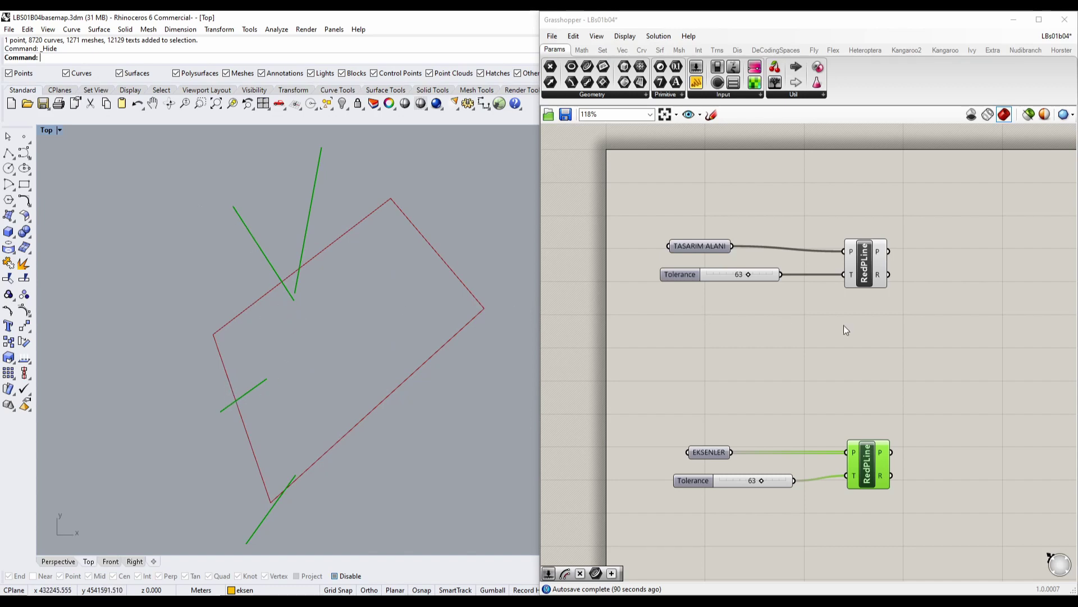
click(885, 332)
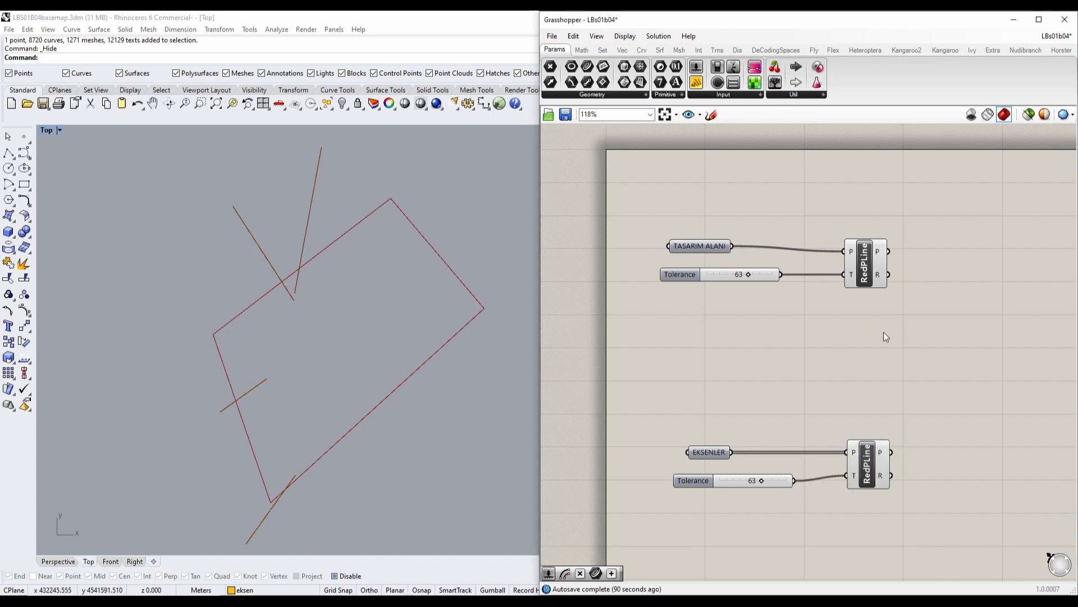
click(388, 311)
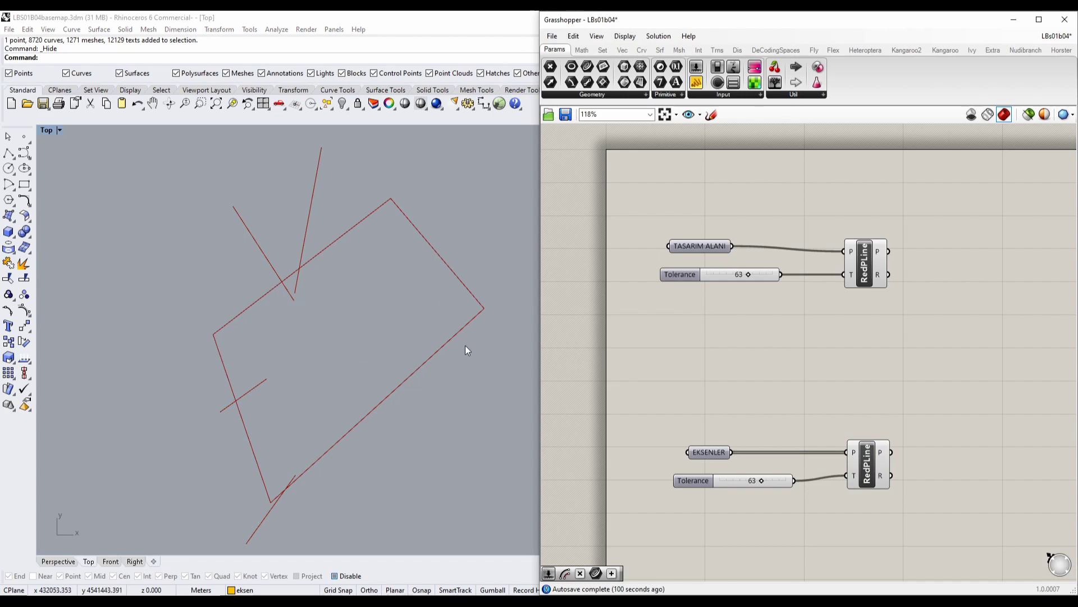
Add a List Item component and feed its list input with the reduced polylines of the EKSENLER axes.
right_drag(808, 370, 741, 317)
scroll(651, 321, down, 1)
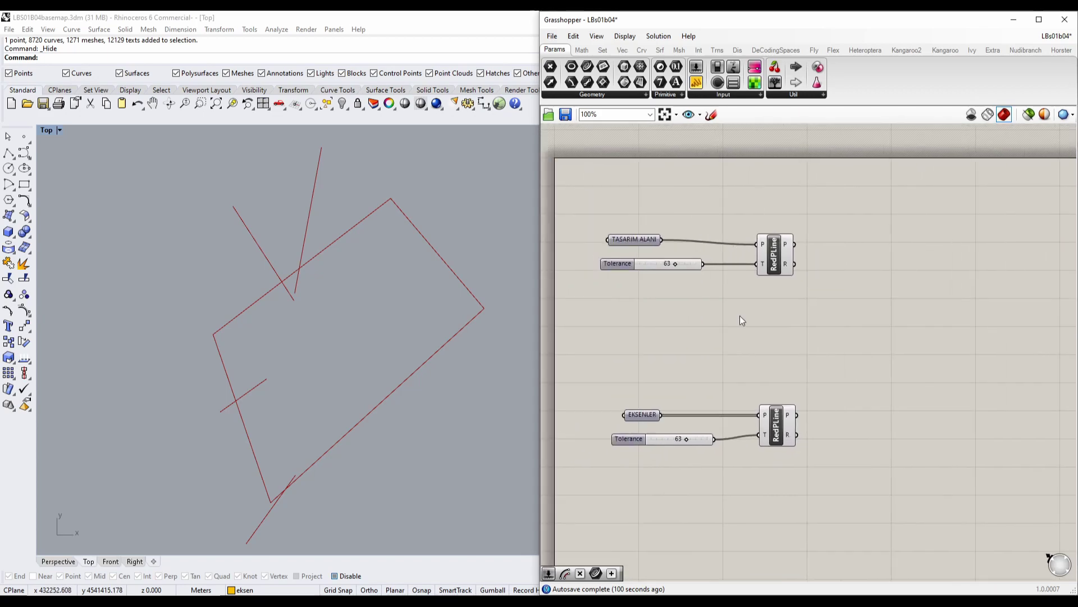
double_click(864, 408)
text(LIST)
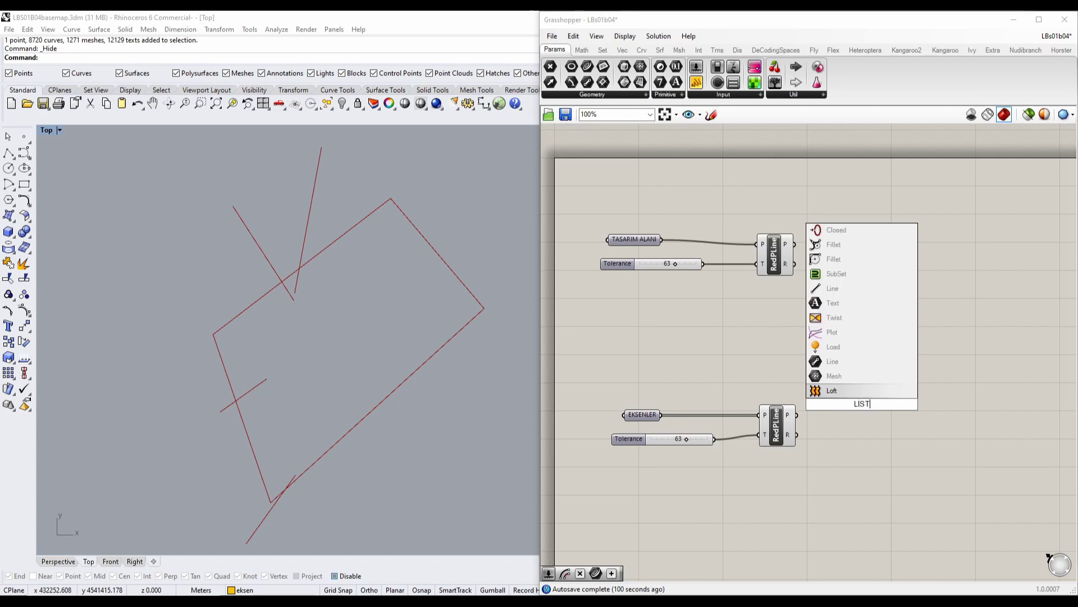
key(Caps_Lock)
key(BackSpace)
key(BackSpace)
key(BackSpace)
key(BackSpace)
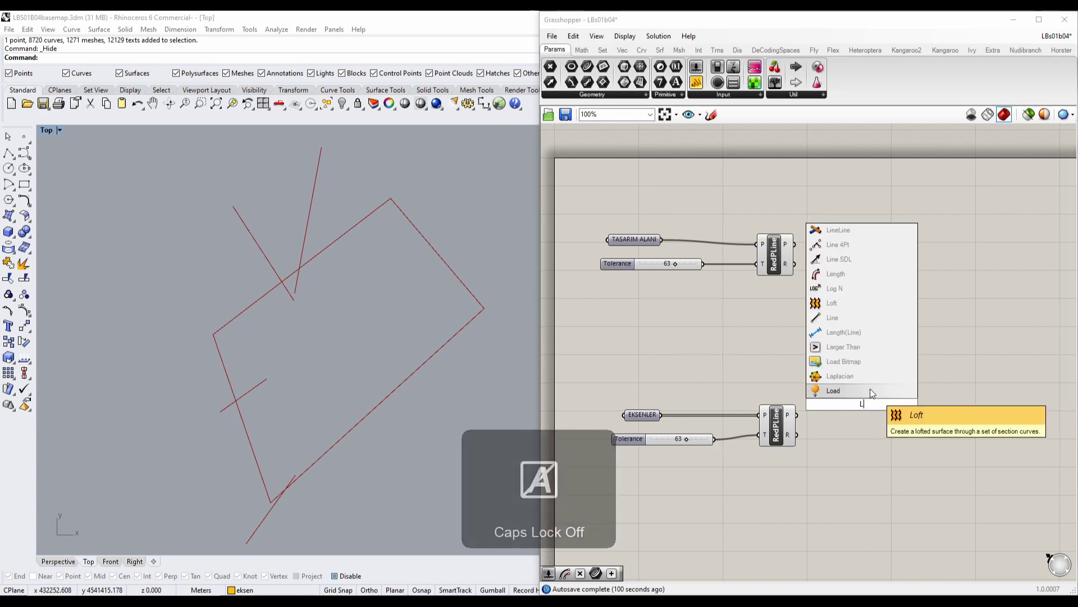
text(list)
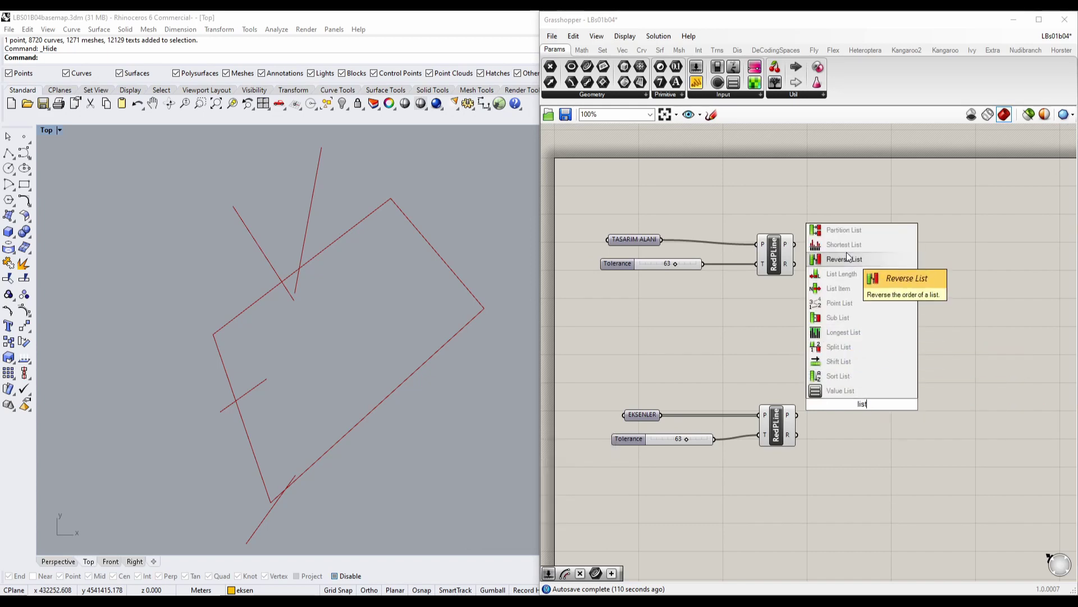
click(850, 287)
drag(796, 415, 949, 430)
Create a number slider set to 5, delete the slider set to 1, and connect the remaining one to List Item's index.
click(851, 533)
double_click(852, 532)
text(1)
key(Return)
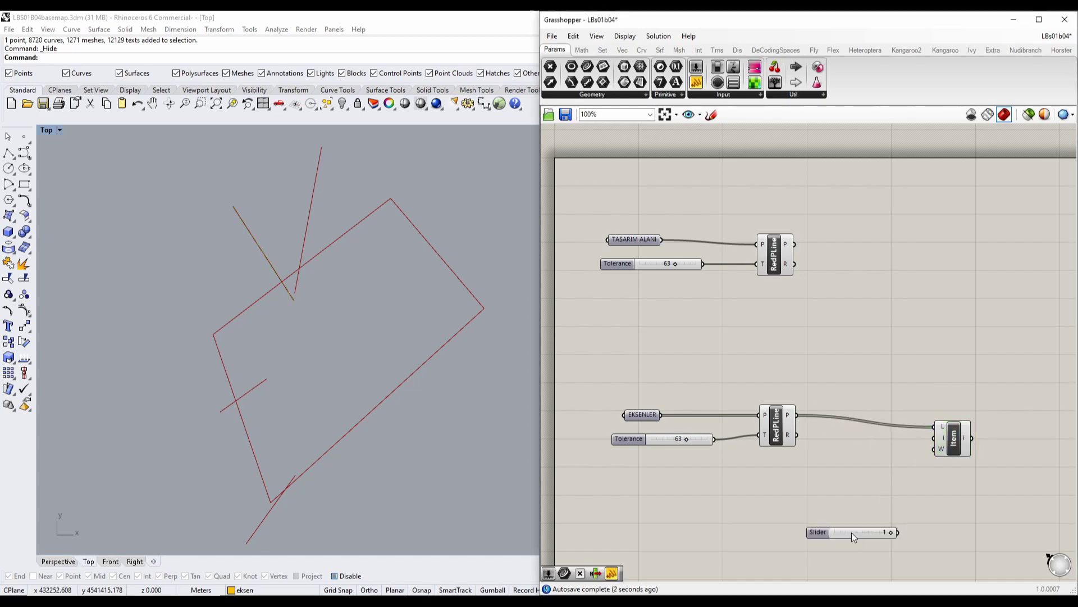
double_click(831, 504)
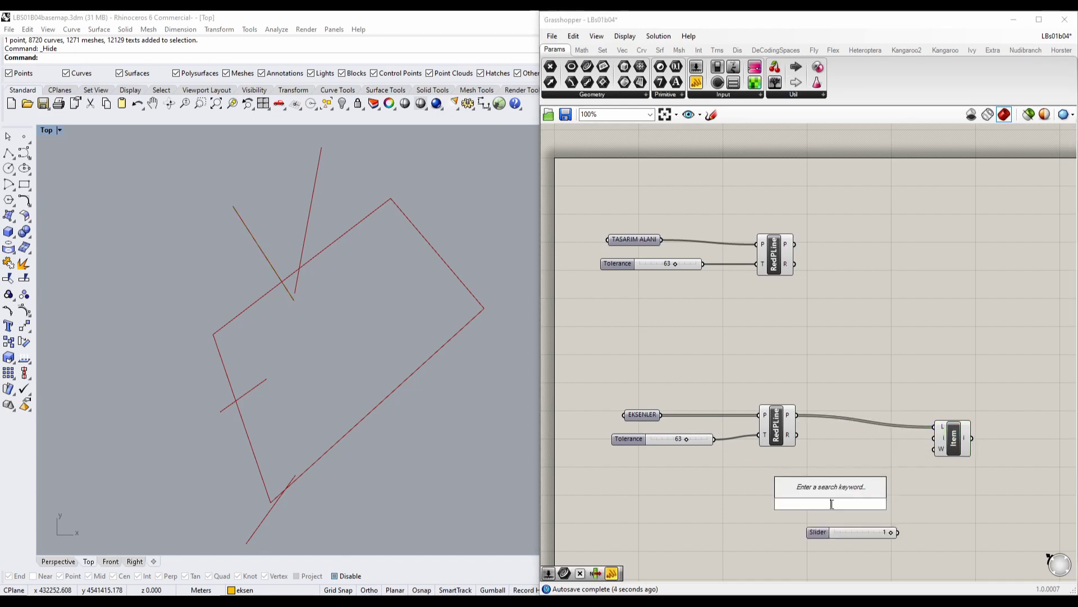
text(5)
key(Return)
click(869, 532)
key(Delete)
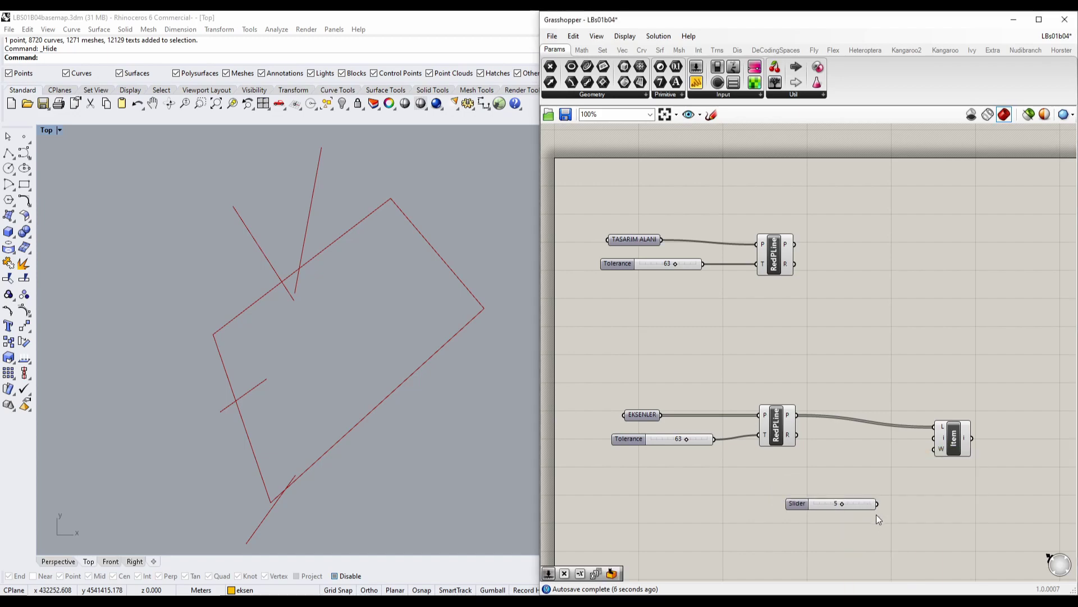
drag(910, 458, 933, 438)
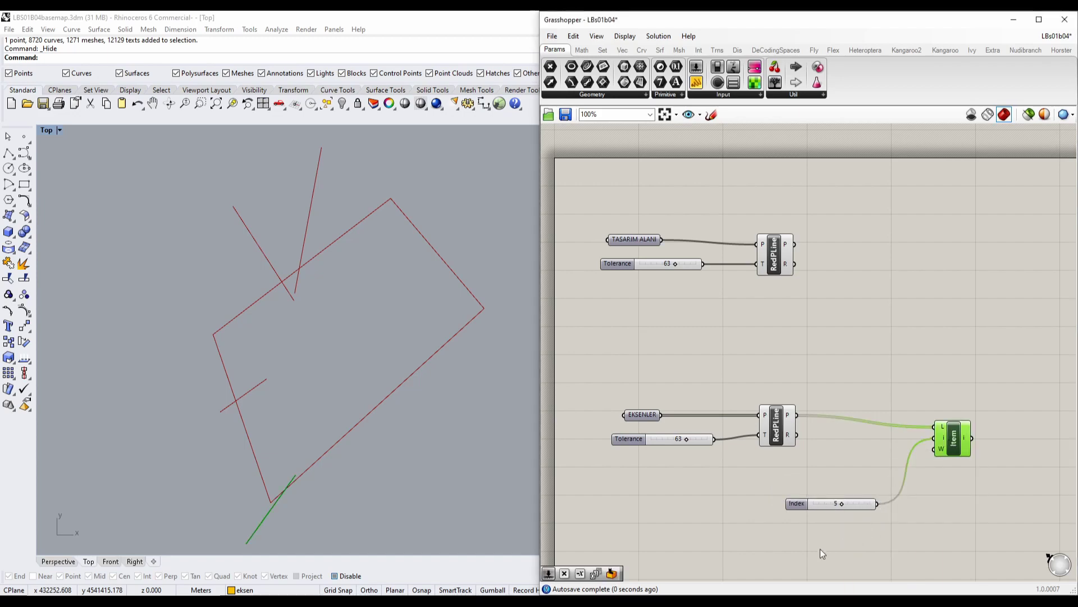
Step the List Item index through lower values, ending at 2, to identify the individual axes in the viewport.
drag(842, 505, 839, 506)
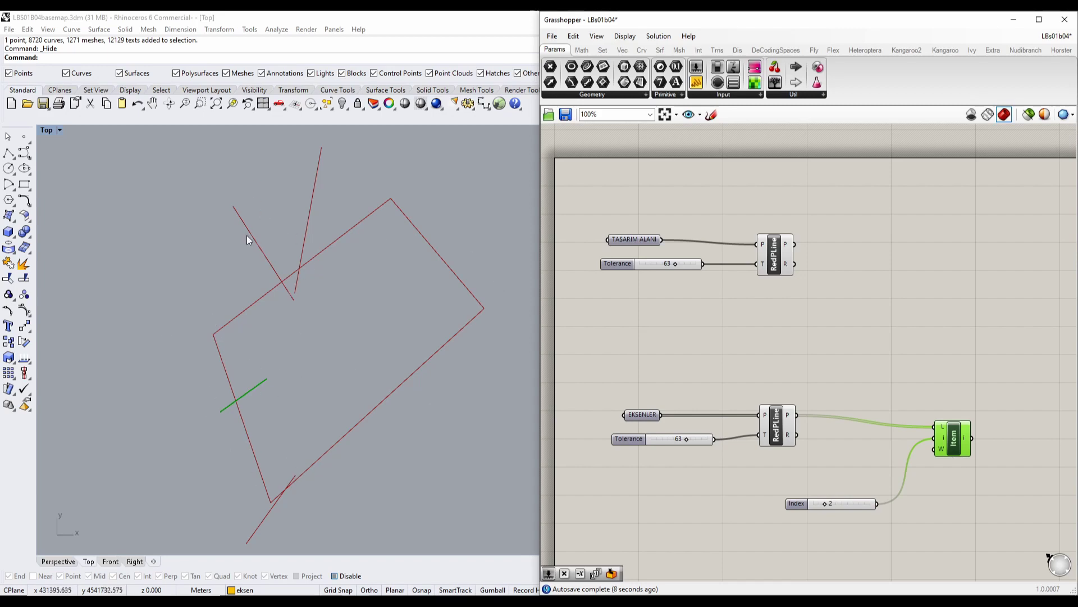
drag(826, 505, 824, 506)
drag(815, 505, 823, 506)
drag(294, 413, 258, 349)
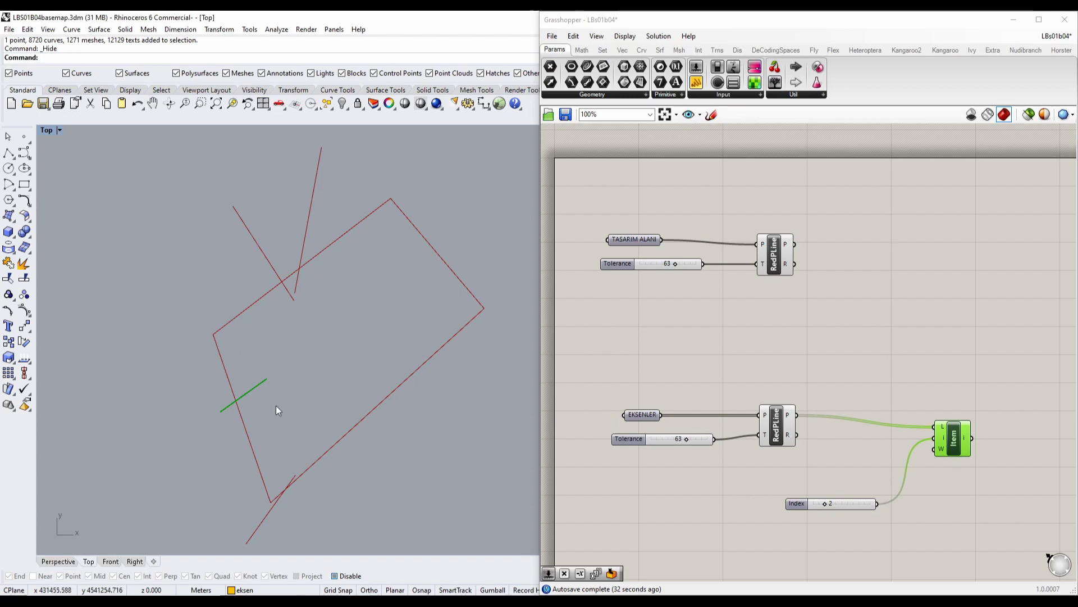
drag(277, 411, 267, 378)
Delete the List Item component together with its index slider.
drag(949, 530, 854, 383)
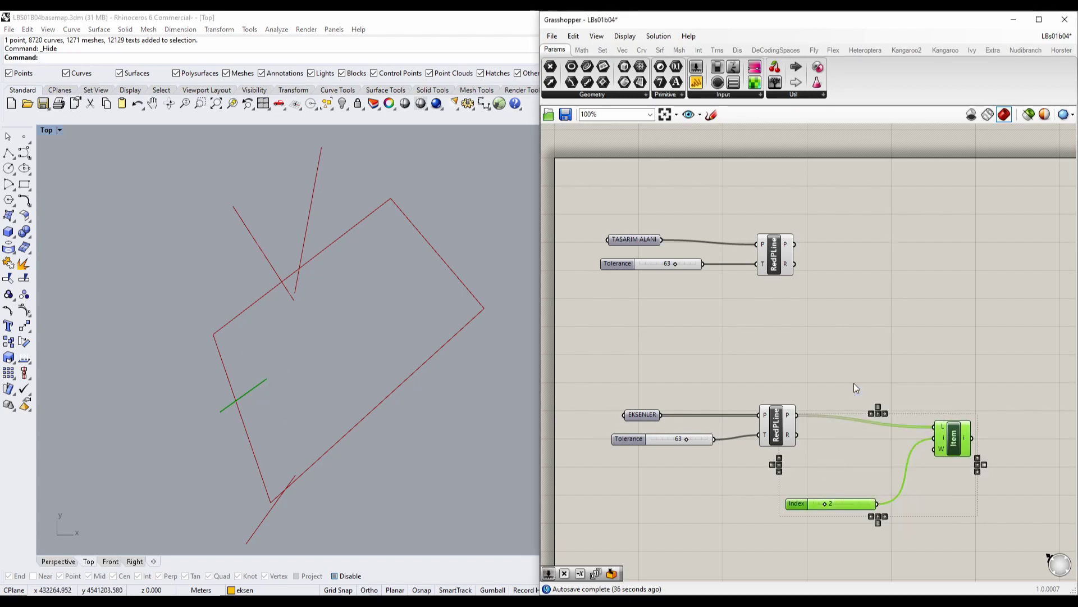
key(Delete)
right_drag(906, 422, 827, 372)
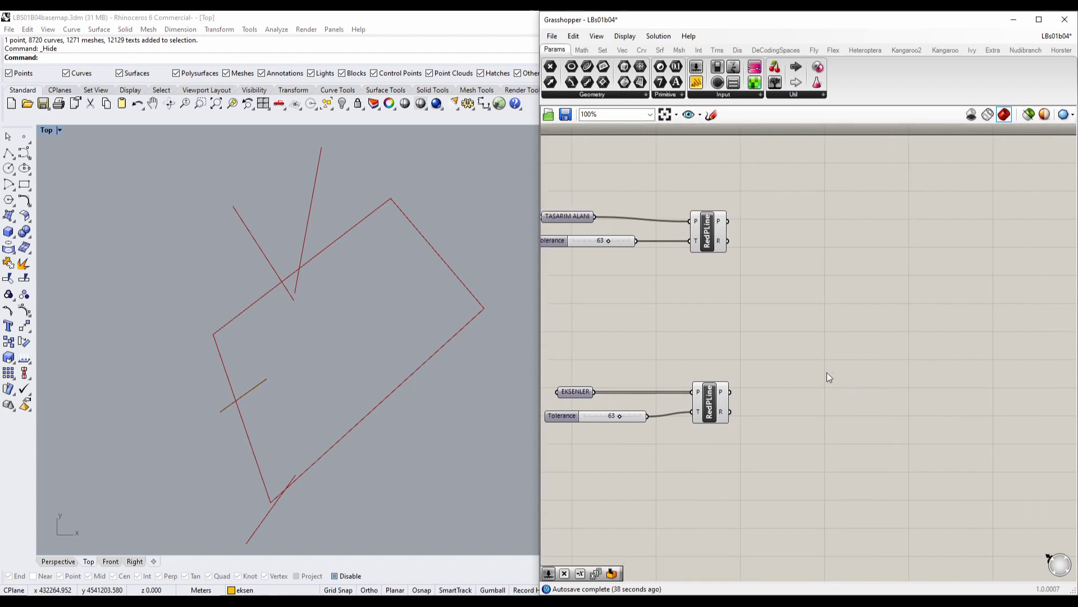
Align the boundary's Reduce Polyline component with the TASARIM ALANI parameter that feeds it.
drag(718, 229, 723, 224)
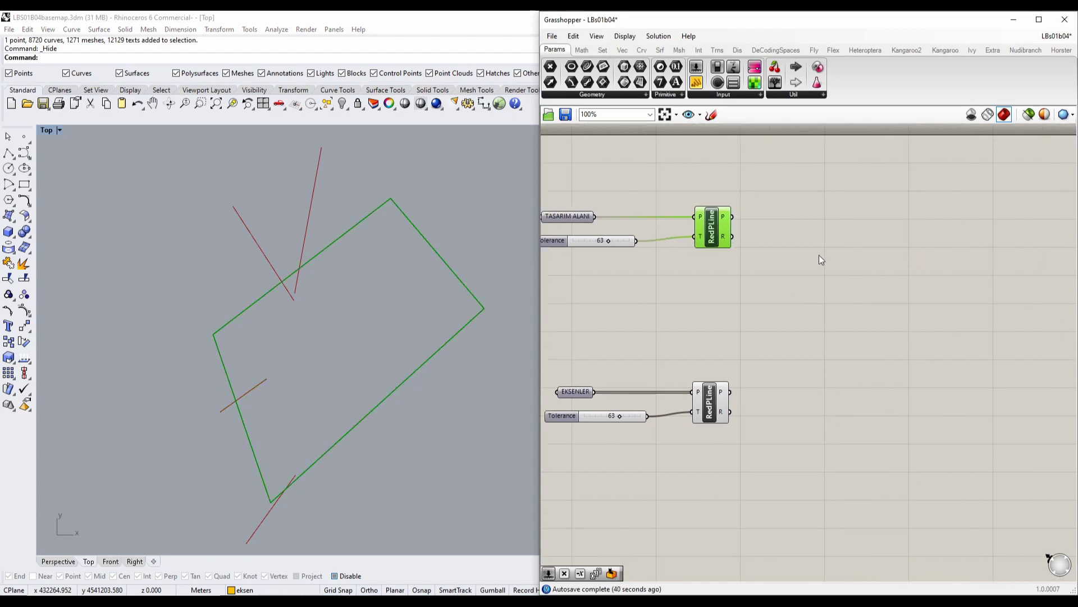
right_drag(819, 255, 873, 258)
right_drag(391, 336, 301, 331)
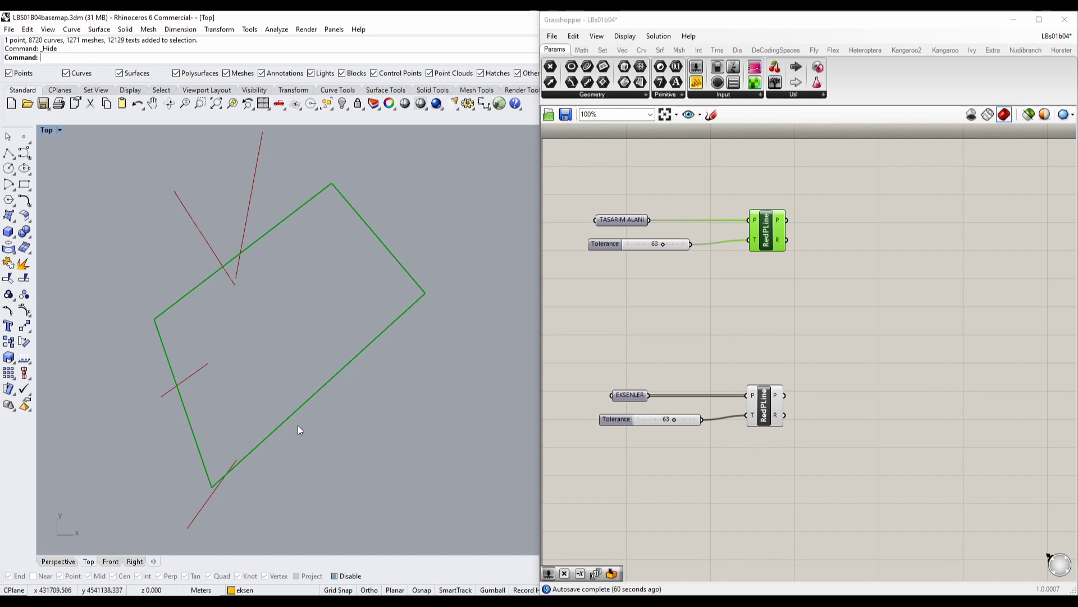
click(845, 306)
double_click(844, 305)
text(ext)
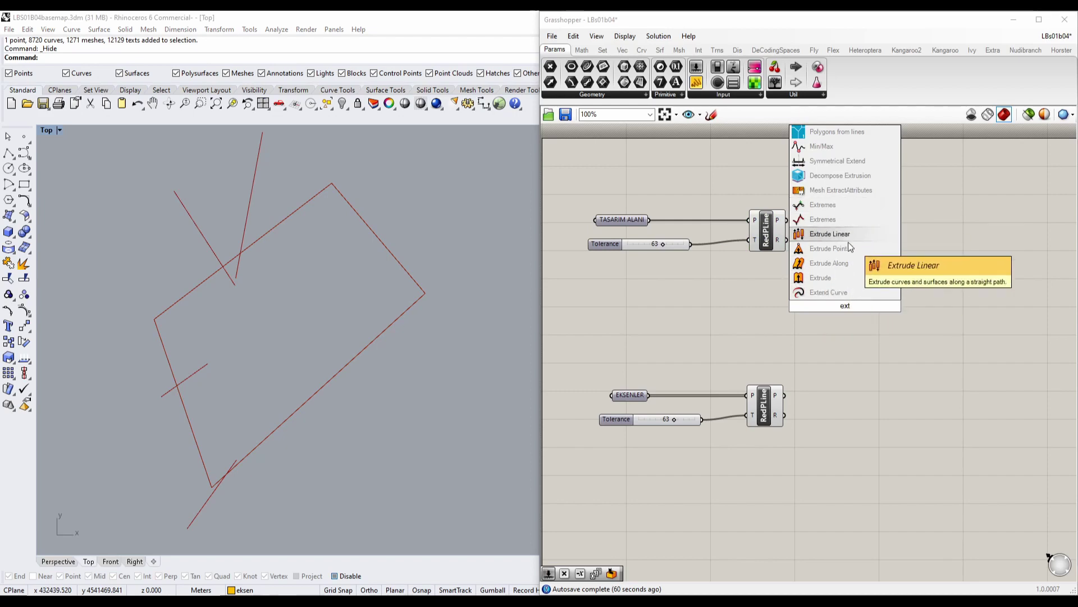
click(834, 322)
Add an Explode component beside the boundary's Reduce Polyline and connect the simplified boundary polyline to its curve input.
double_click(834, 322)
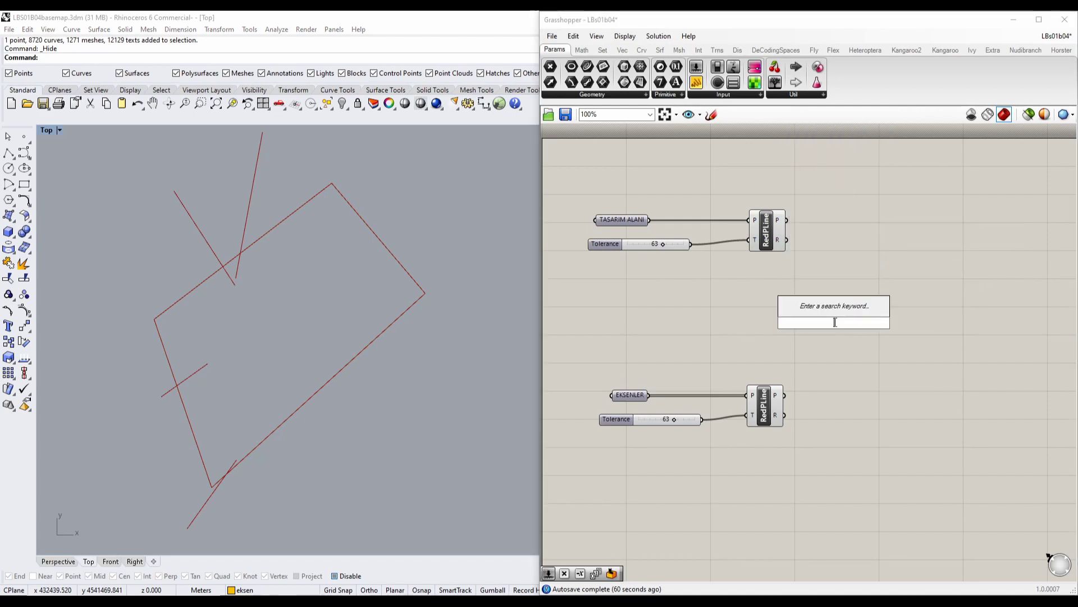
text(expl)
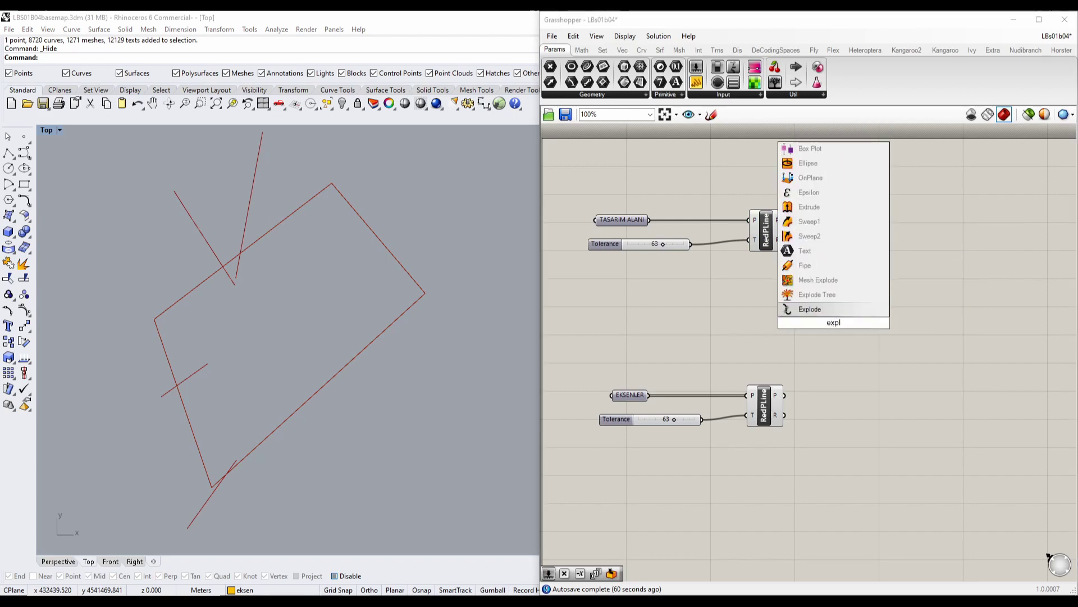
click(848, 310)
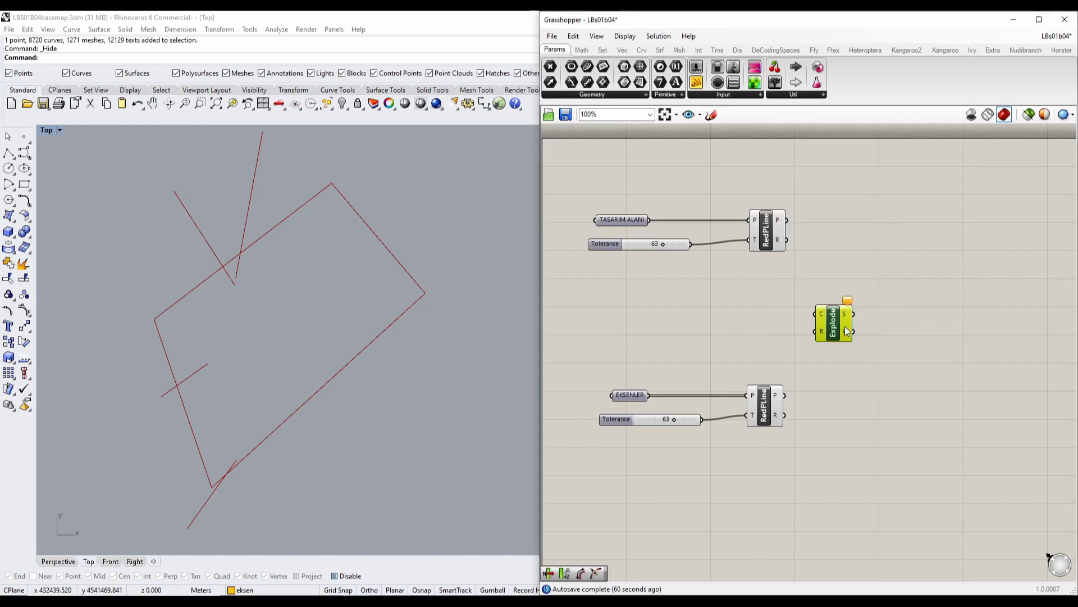
drag(847, 331, 865, 295)
drag(781, 220, 892, 237)
click(879, 268)
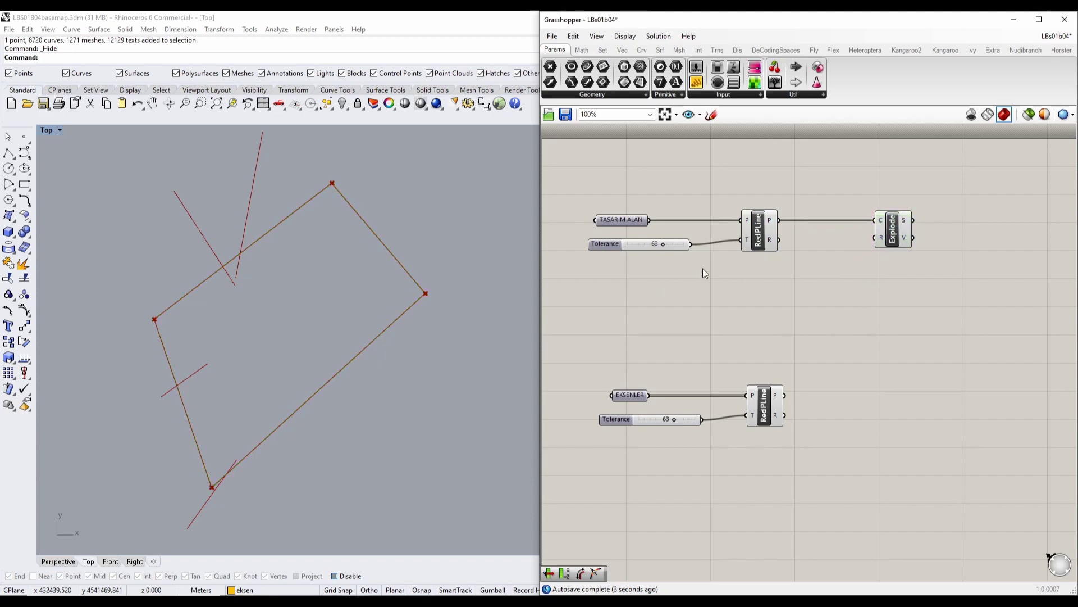
click(903, 230)
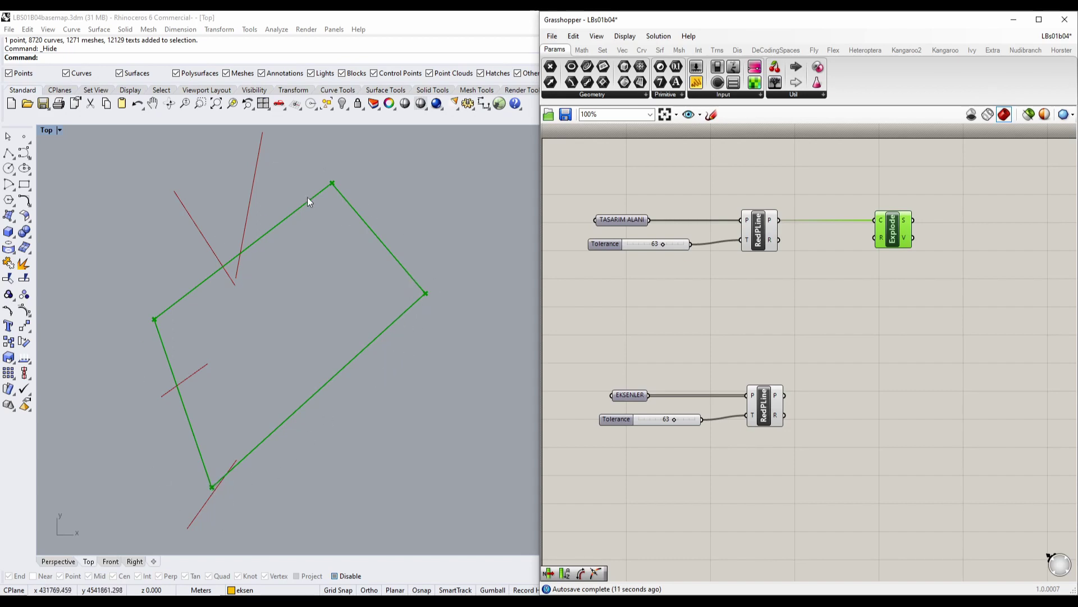
mouse_move(312, 332)
right_down()
mouse_move(333, 348)
mouse_move(301, 345)
right_up()
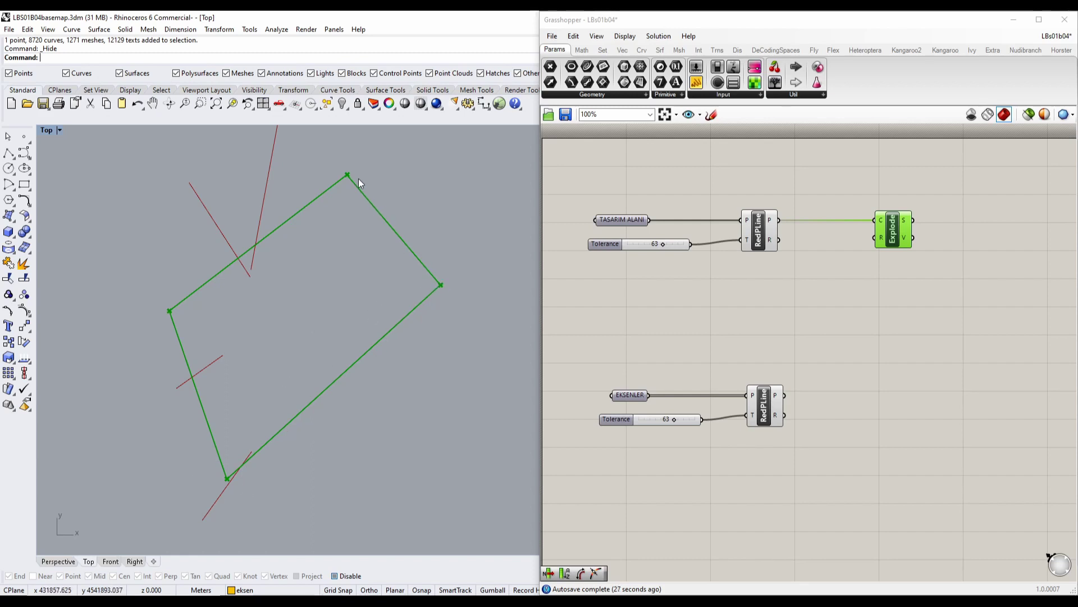
Add a Sort List component after Explode, leaving room between the two for another component.
right_drag(836, 279, 634, 290)
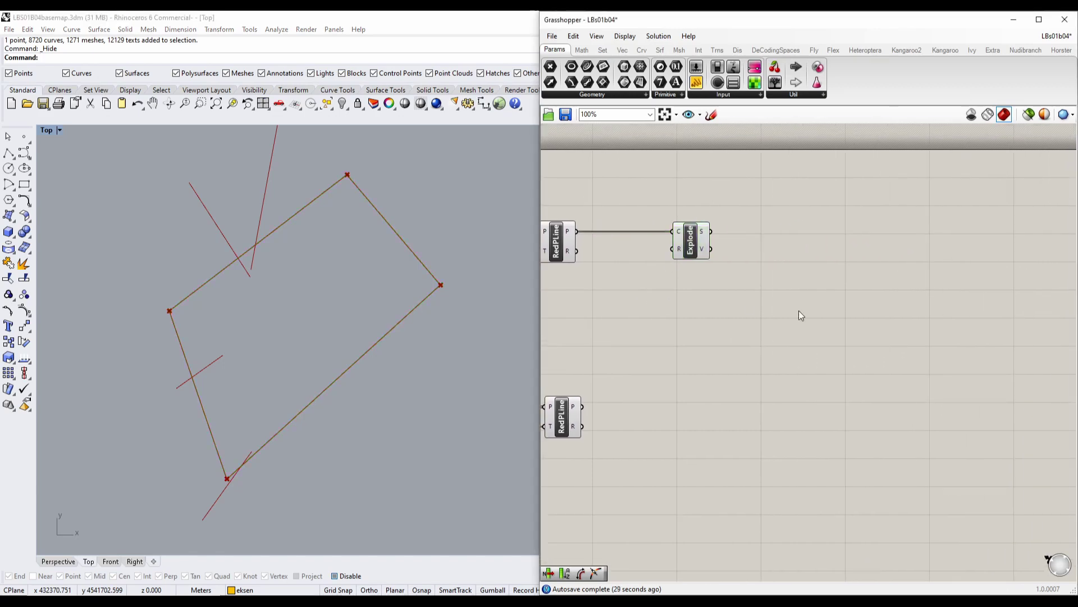
double_click(799, 311)
text(sort)
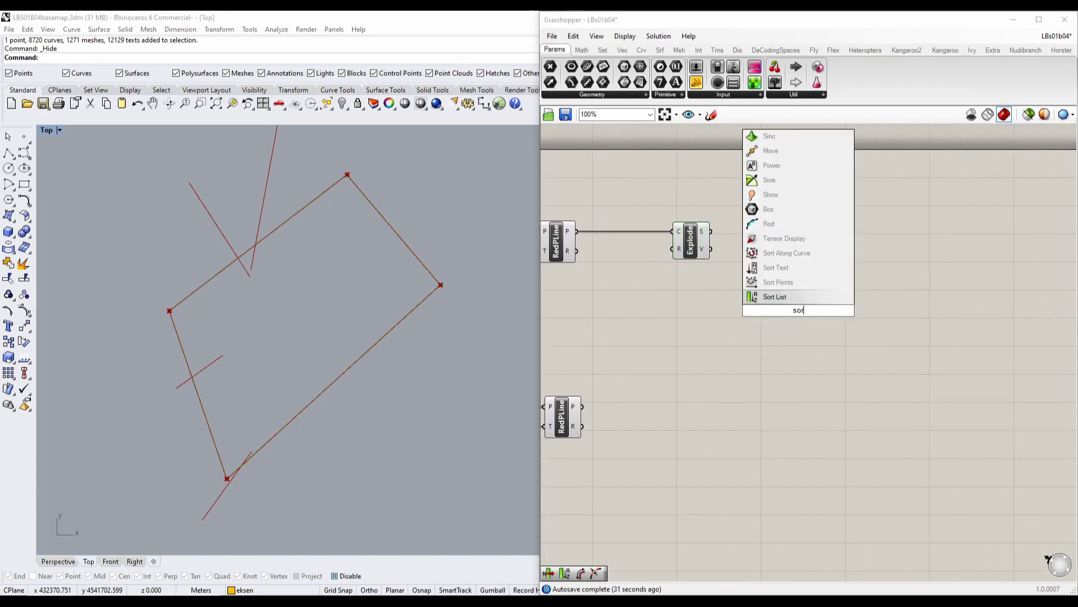
click(798, 298)
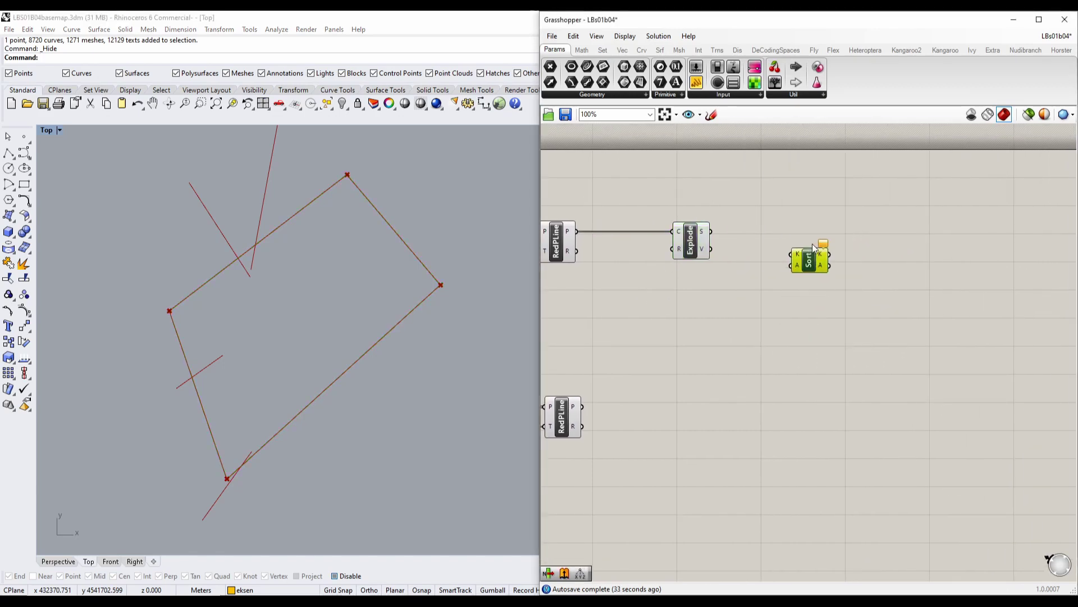
drag(809, 258, 809, 276)
right_drag(815, 279, 707, 351)
scroll(706, 349, up, 4)
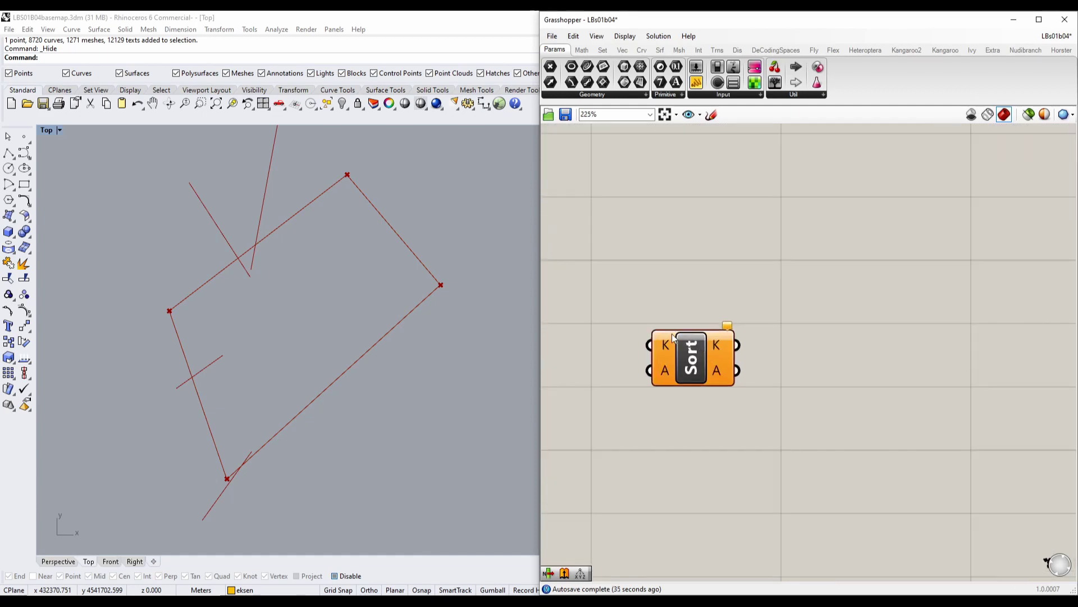
drag(687, 353, 799, 360)
Add a curve Length component between Explode and Sort List and connect the exploded boundary segments to it.
right_drag(679, 349, 828, 350)
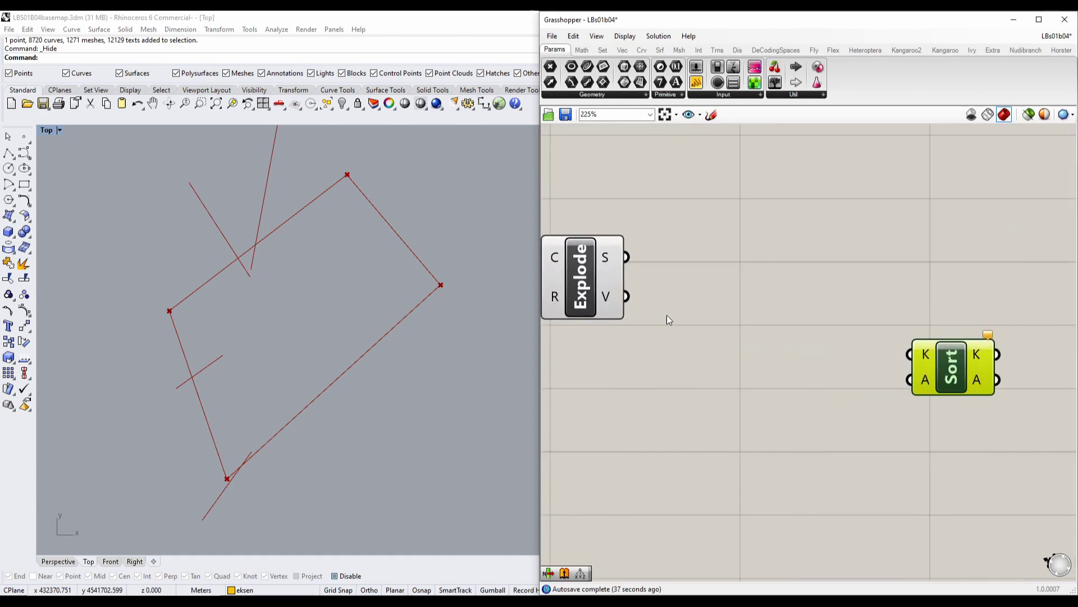
double_click(730, 371)
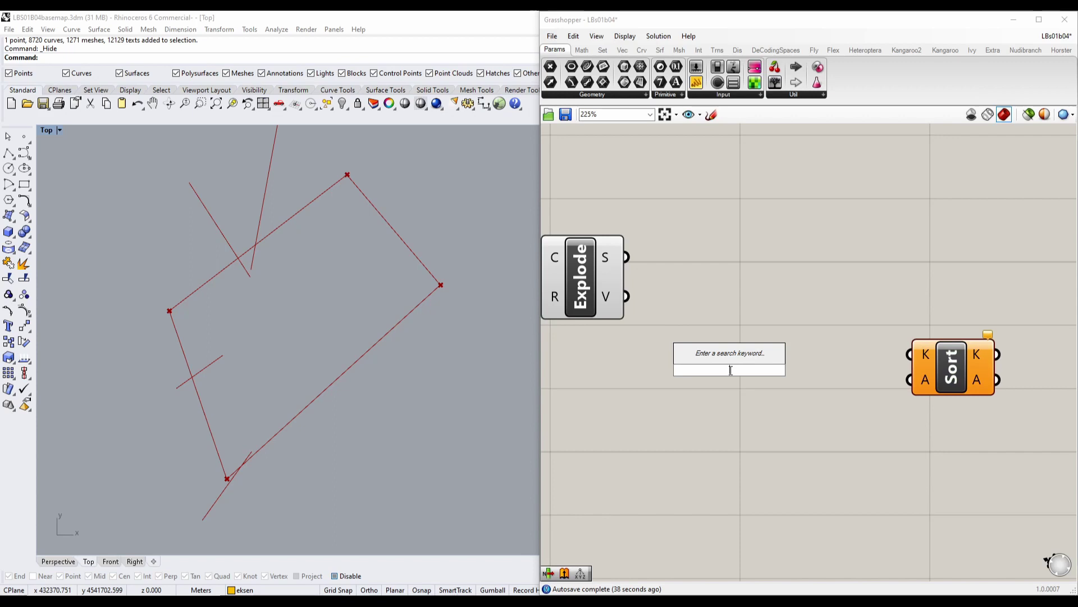
text(length)
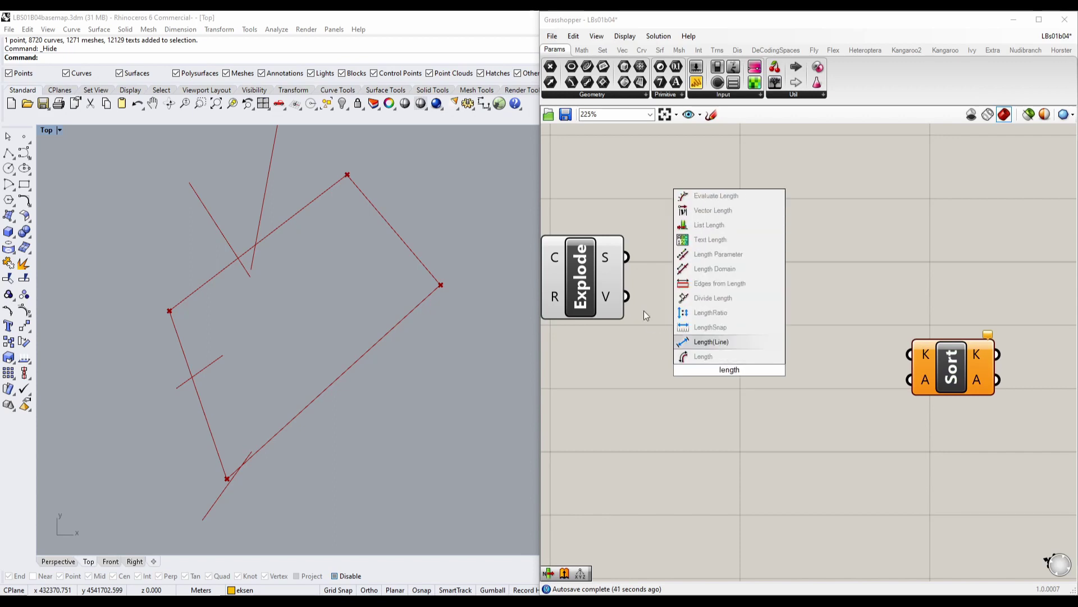
click(696, 356)
drag(627, 257, 747, 257)
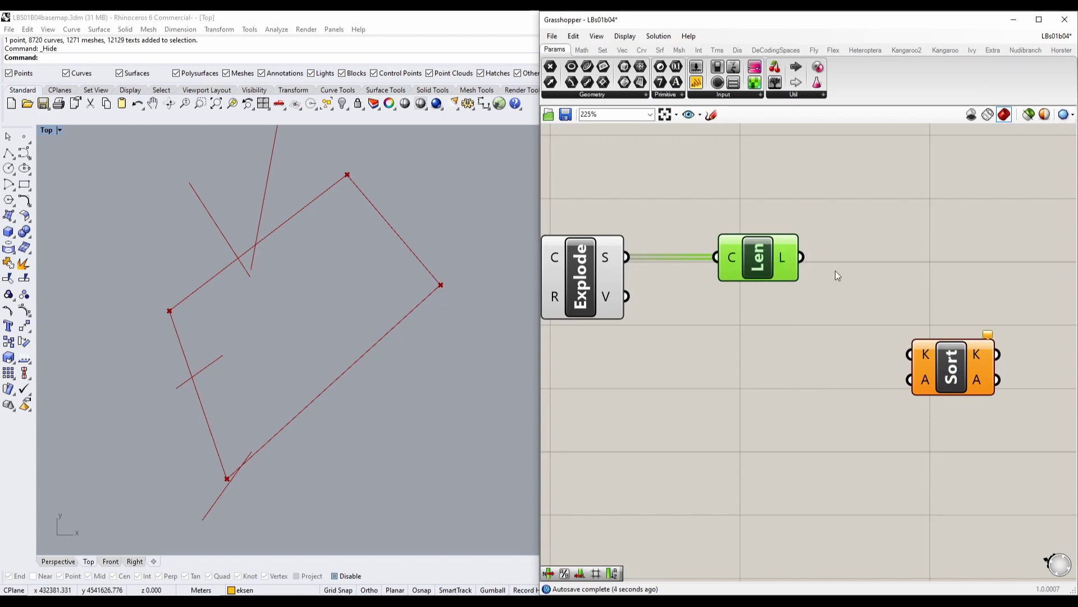
Connect the segment lengths to Sort List's K input and align Sort List with the Length component.
right_drag(835, 272, 767, 270)
drag(874, 360, 899, 310)
drag(737, 254, 866, 302)
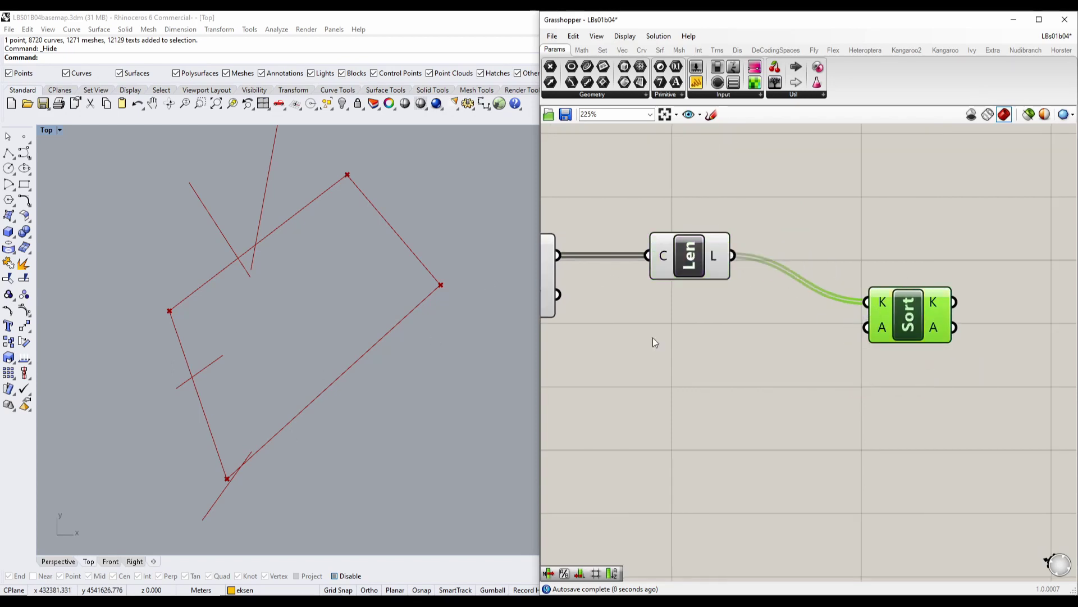
right_drag(730, 312, 776, 346)
drag(944, 357, 946, 314)
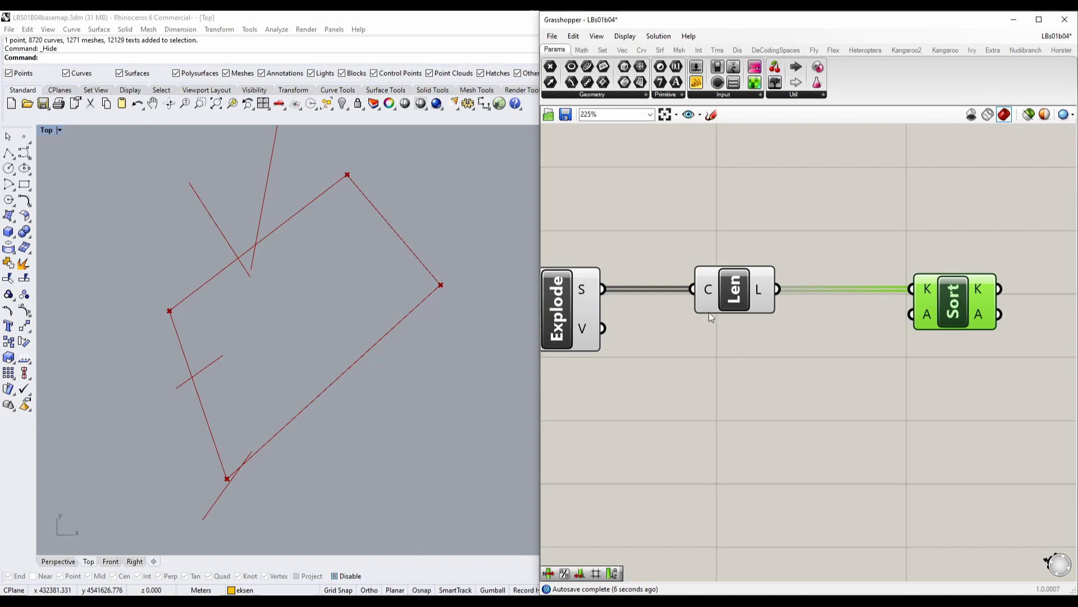
Connect the exploded boundary segments to Sort List's A input, moving the Length component up clear of the wire.
mouse_move(741, 300)
mouse_down()
mouse_move(732, 226)
mouse_move(744, 282)
mouse_up()
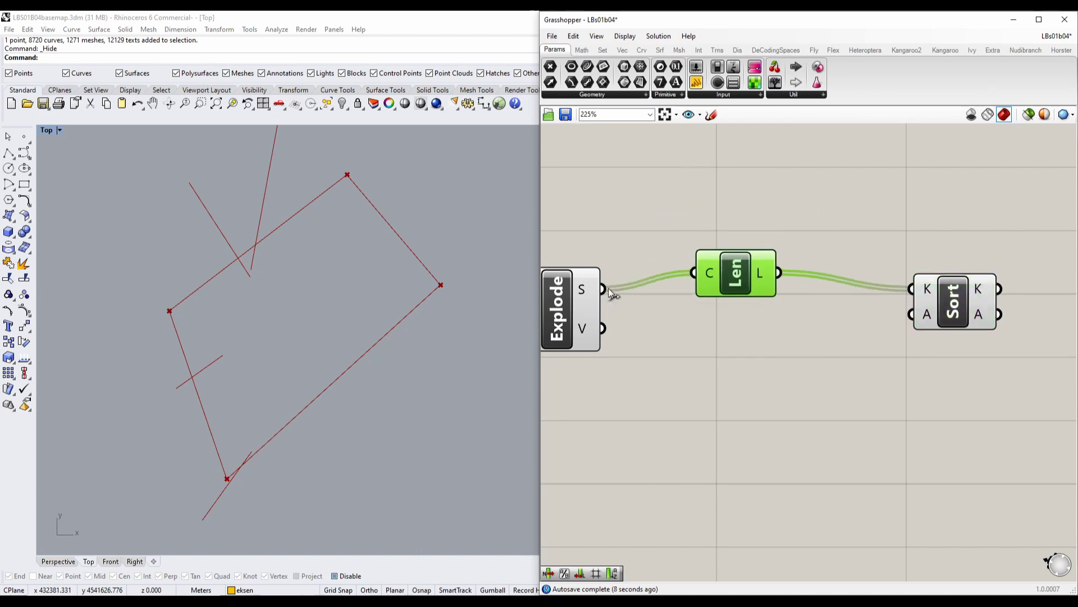
right_drag(616, 332, 648, 300)
drag(635, 256, 944, 281)
drag(809, 258, 875, 239)
right_drag(899, 238, 805, 272)
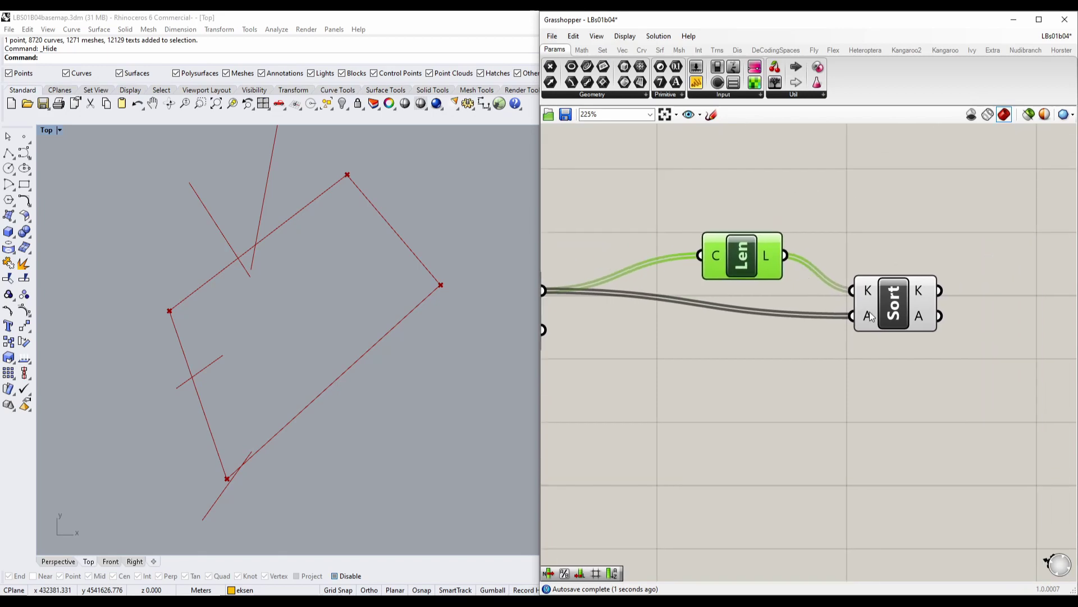
right_drag(639, 366, 850, 358)
click(737, 282)
Lower Sort List slightly and add a List Item component after it.
right_drag(915, 384, 644, 396)
double_click(965, 330)
right_drag(922, 376, 851, 354)
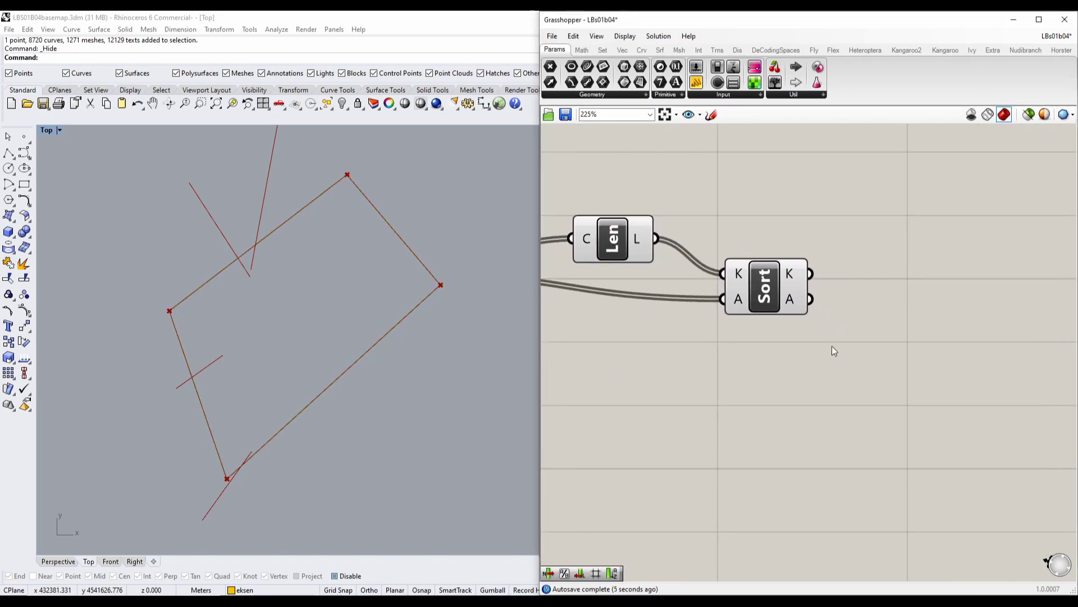
drag(762, 297, 761, 325)
click(912, 333)
double_click(914, 338)
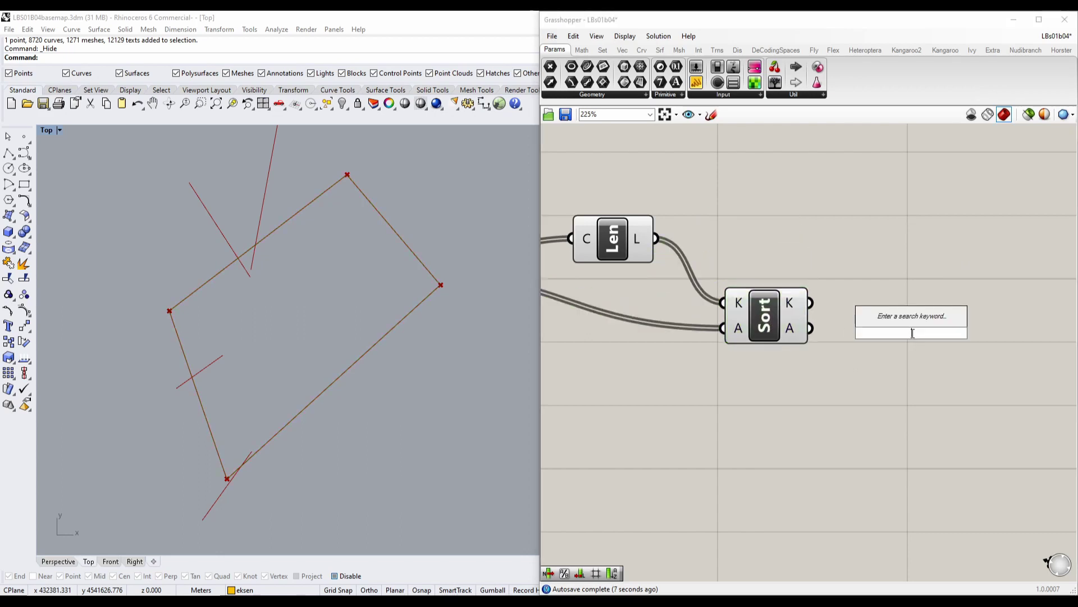
text(list)
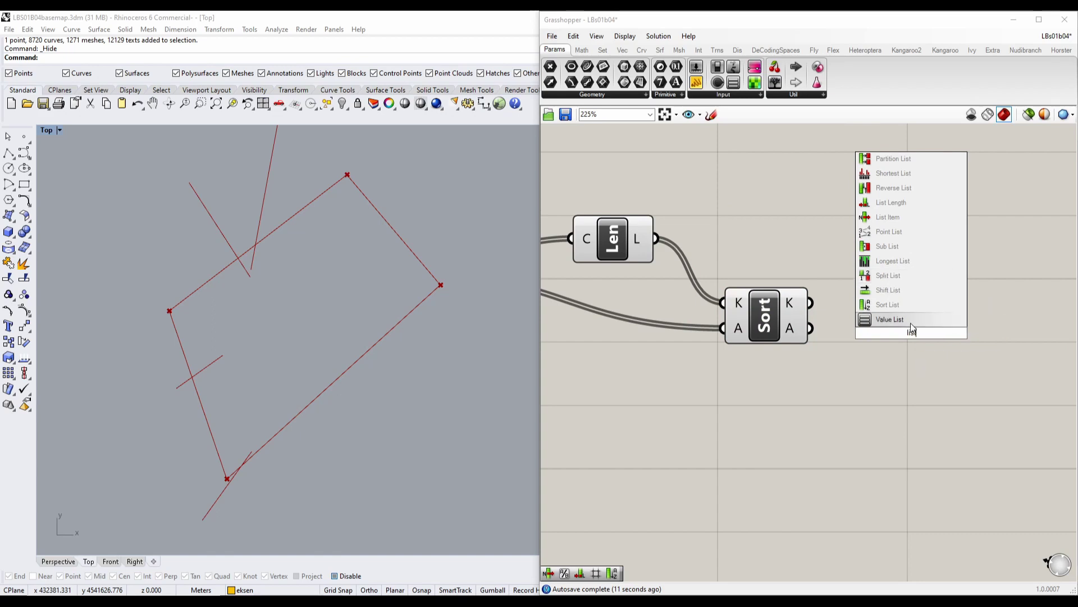
click(901, 218)
click(922, 354)
drag(919, 349, 921, 357)
Connect Sort List's A output to List Item's L input and align List Item so the wire runs straight.
right_drag(710, 360, 856, 349)
scroll(800, 305, down, 1)
right_drag(957, 334, 699, 328)
scroll(698, 331, up, 2)
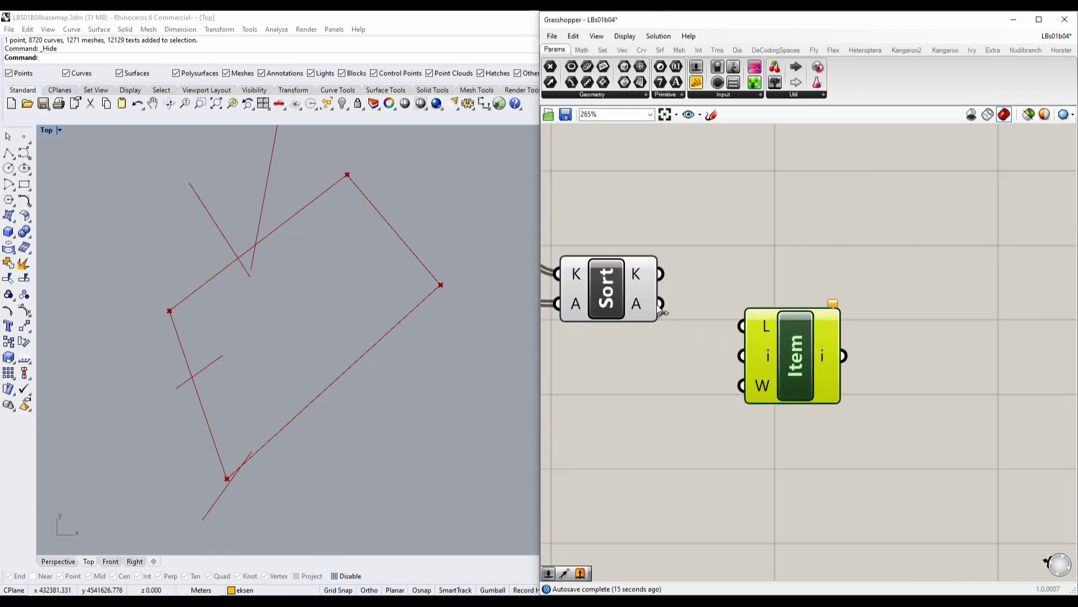
mouse_move(637, 307)
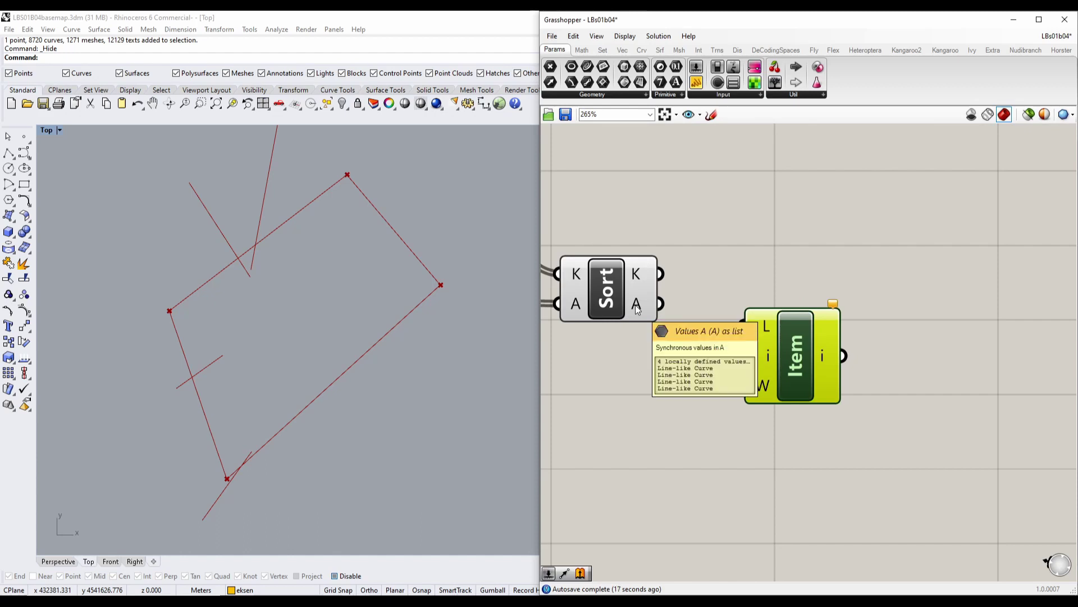
drag(661, 304, 747, 326)
drag(766, 368, 790, 345)
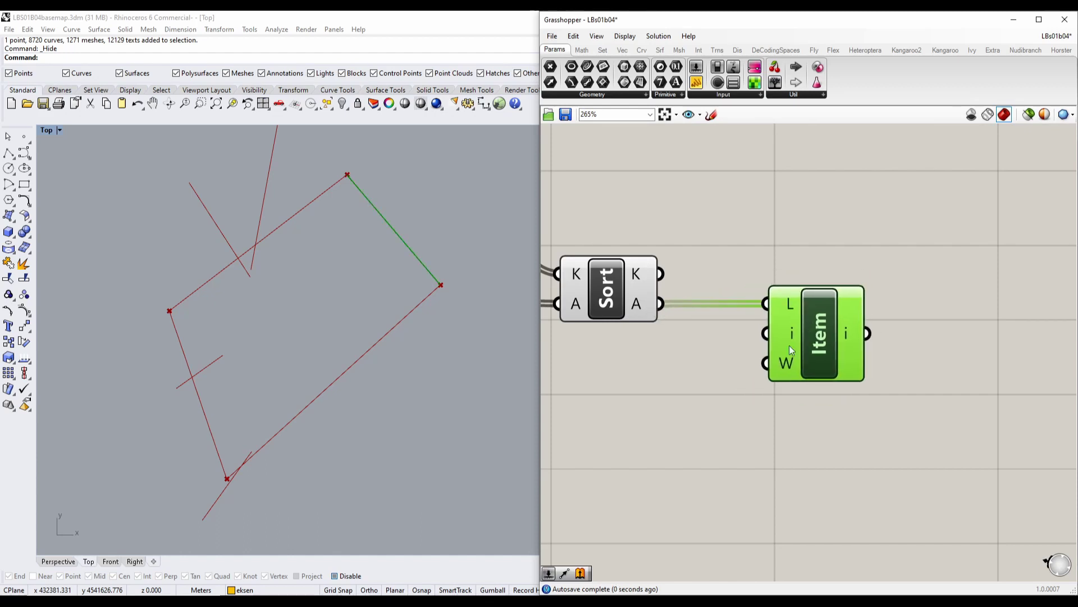
Move Sort List up a little and raise the Length component well clear of the Explode-to-Sort wire.
right_drag(790, 345, 873, 324)
right_drag(766, 366, 874, 353)
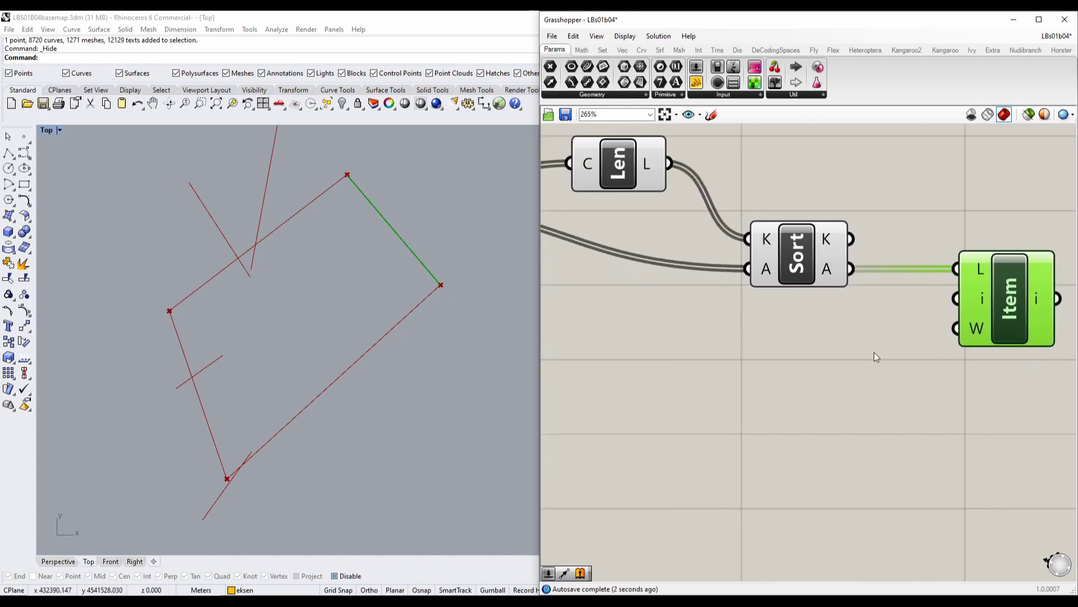
right_drag(648, 305, 696, 368)
drag(835, 307, 830, 269)
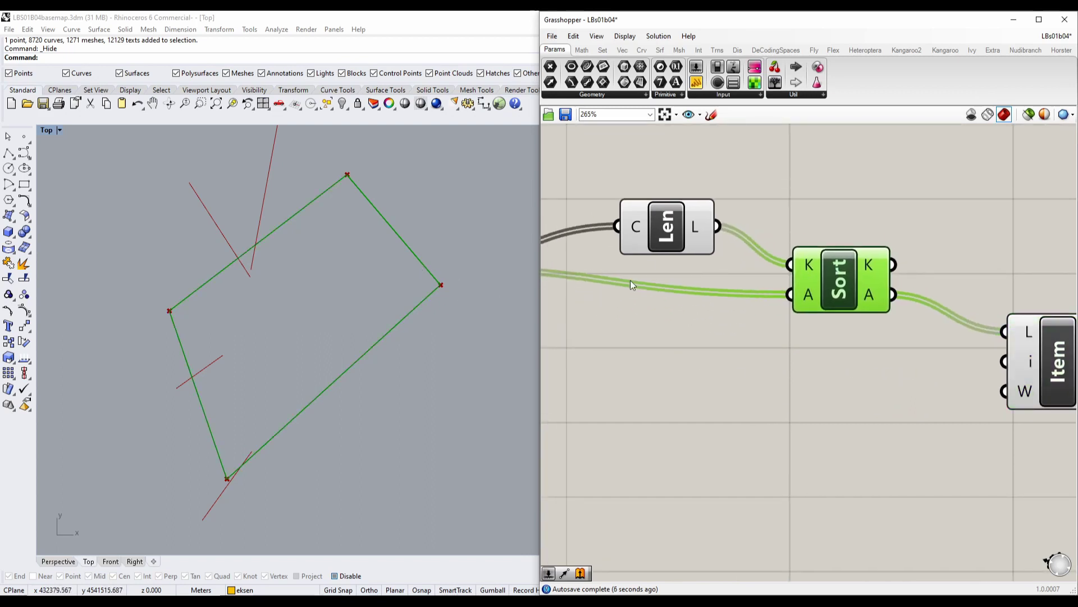
right_drag(630, 284, 684, 342)
drag(722, 301, 697, 264)
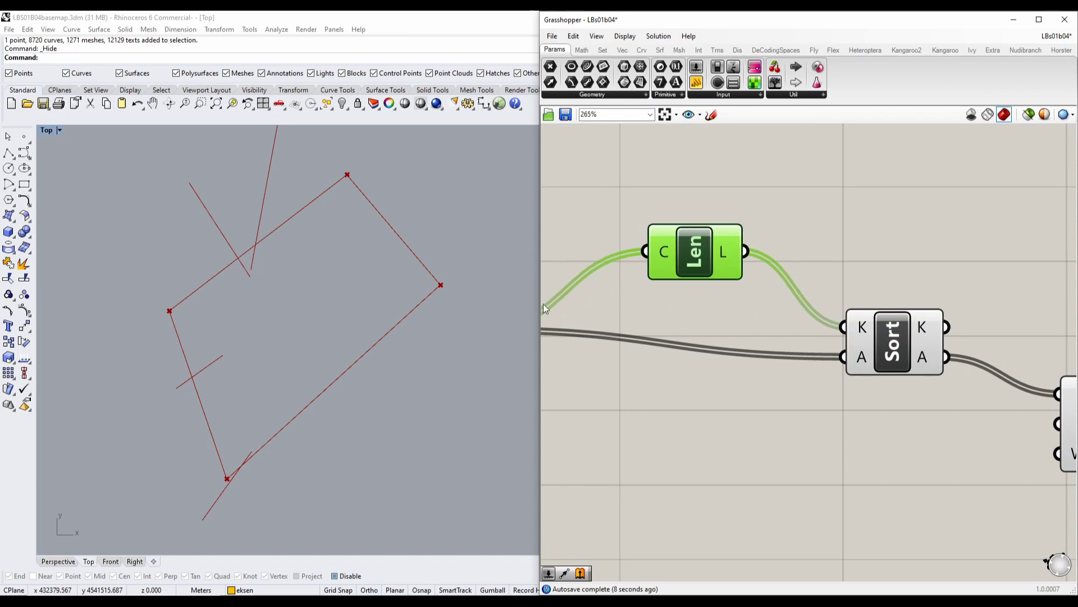
click(897, 339)
right_drag(675, 364, 811, 318)
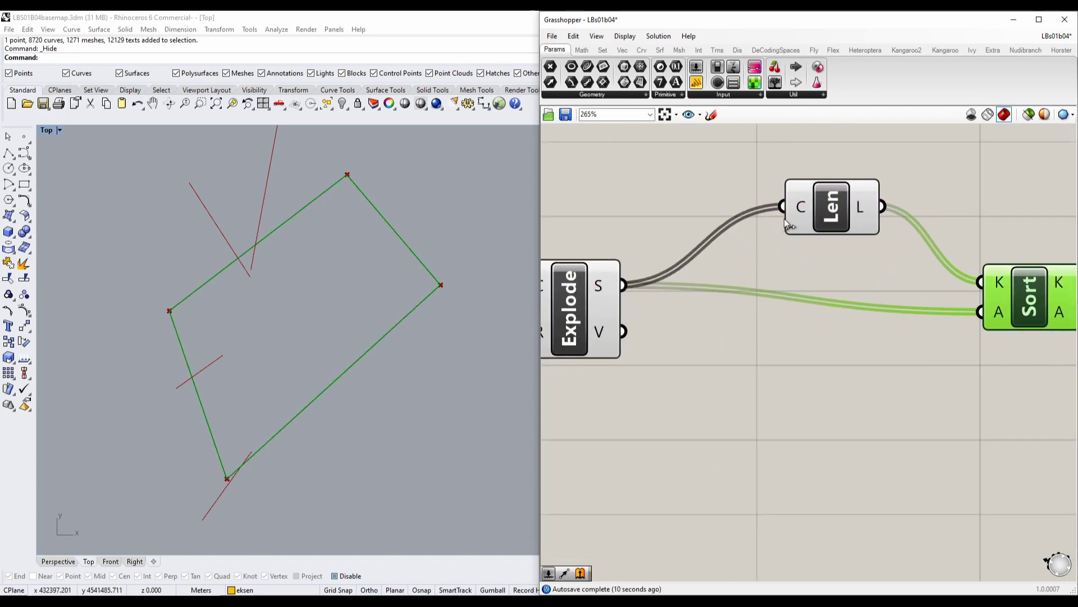
drag(784, 218, 779, 206)
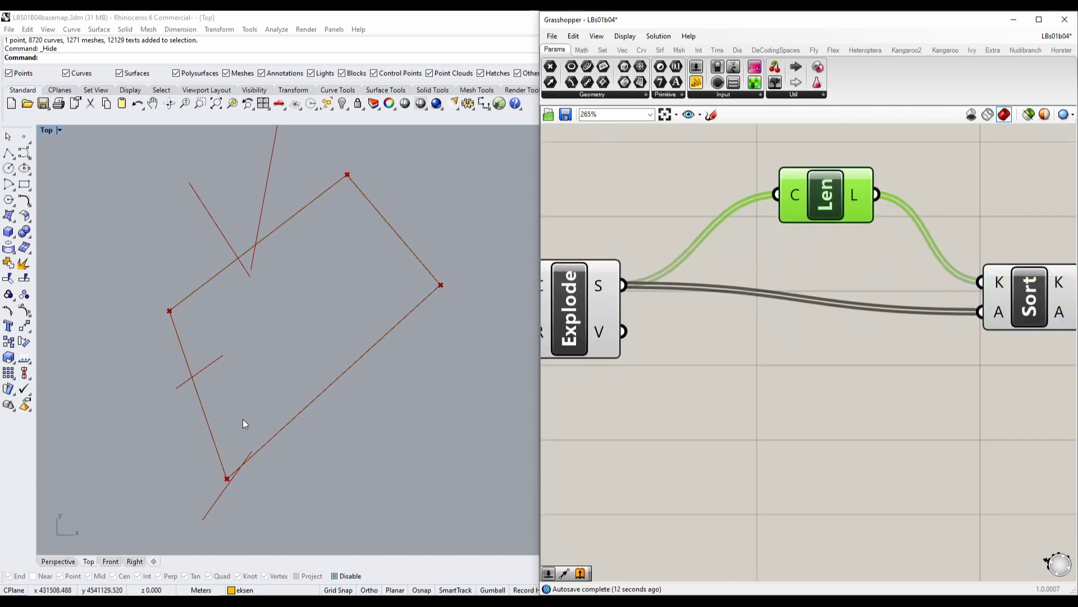
Realign List Item with Sort List's A output.
right_drag(826, 395, 471, 421)
drag(902, 423, 906, 397)
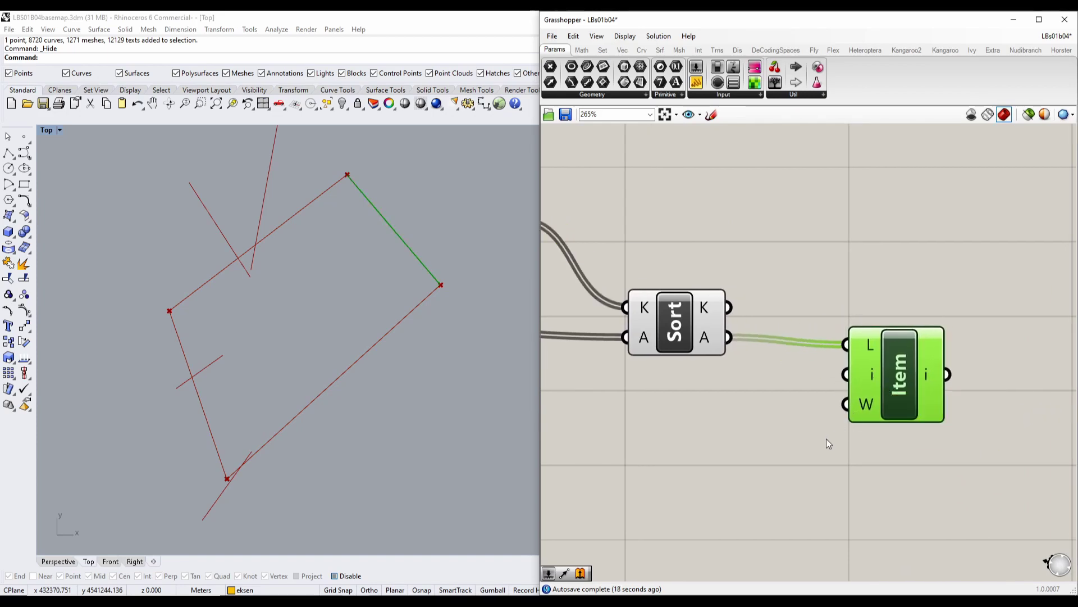
click(778, 462)
click(888, 397)
scroll(955, 387, down, 4)
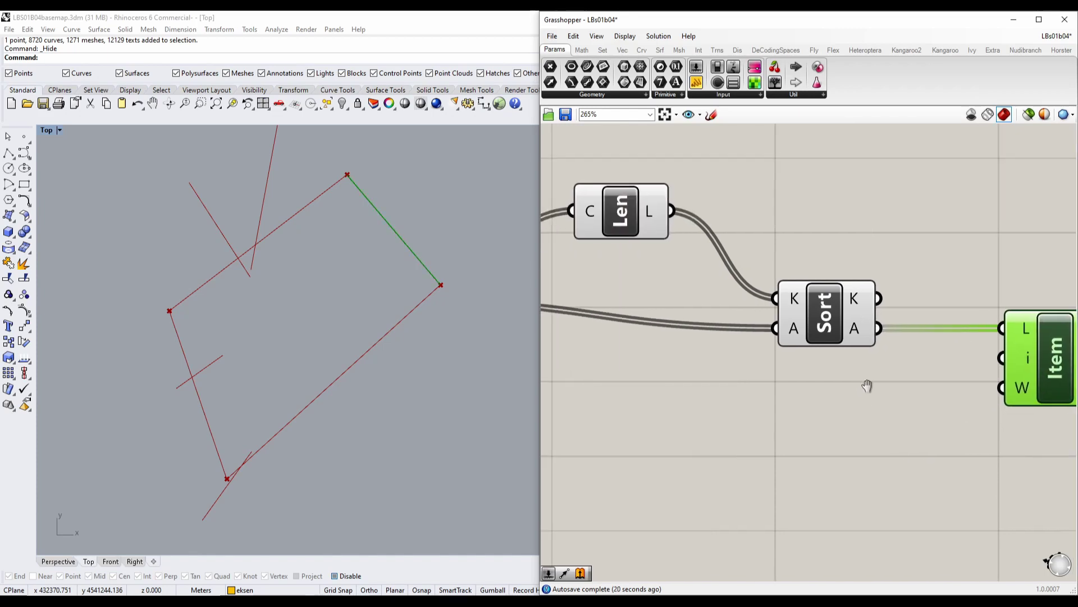
drag(872, 423, 750, 310)
right_drag(926, 338, 808, 334)
click(823, 384)
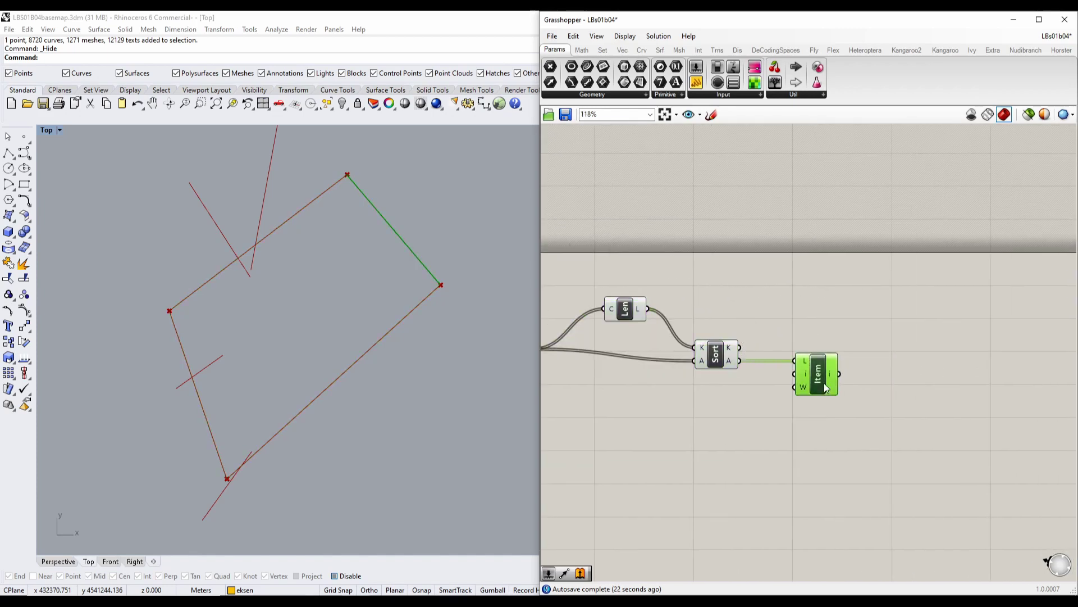
scroll(817, 380, up, 4)
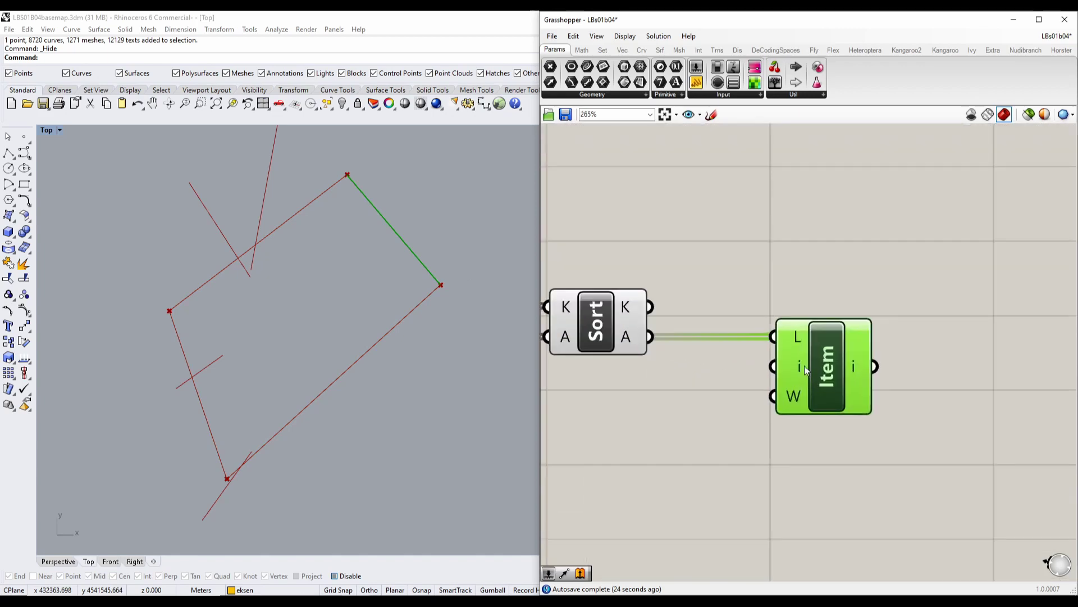
right_drag(614, 355, 745, 378)
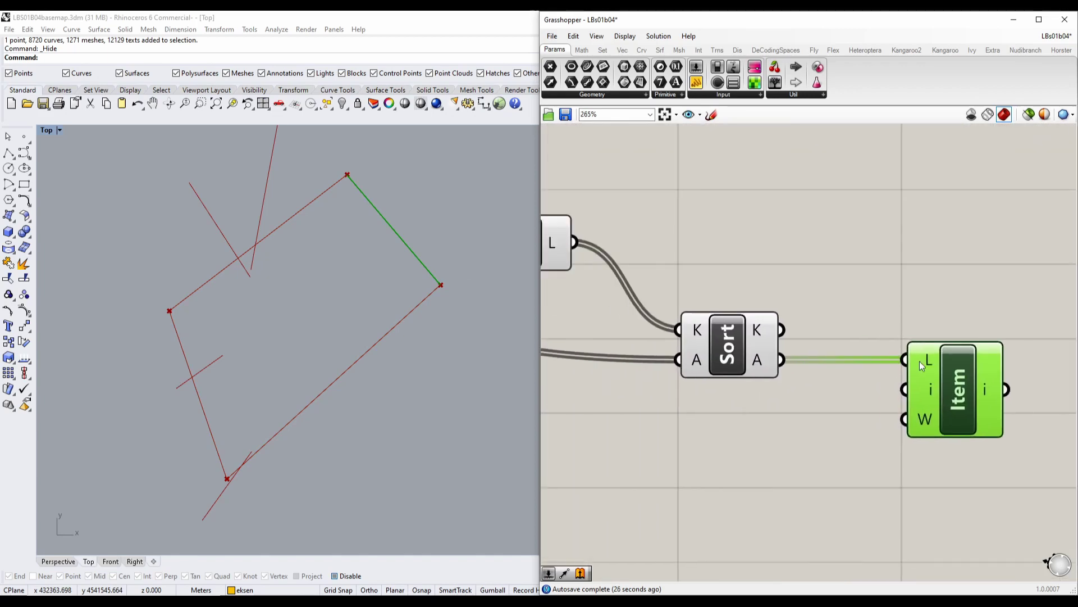
Reverse Sort List's A output so List Item picks the longest boundary edge, and shift List Item farther from Sort List.
right_drag(771, 436, 801, 394)
click(800, 393)
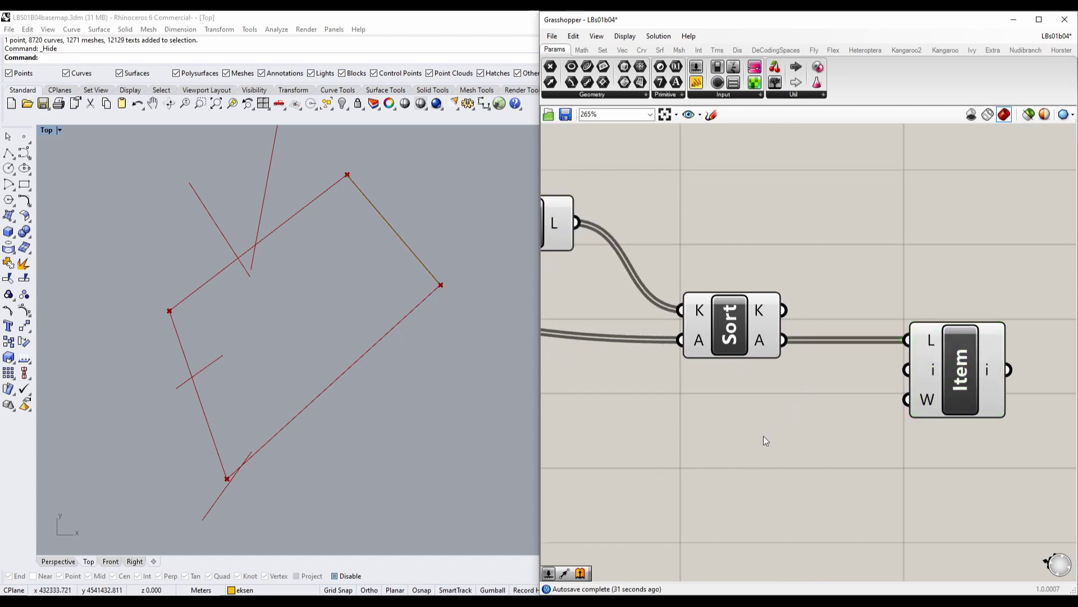
right_click(761, 339)
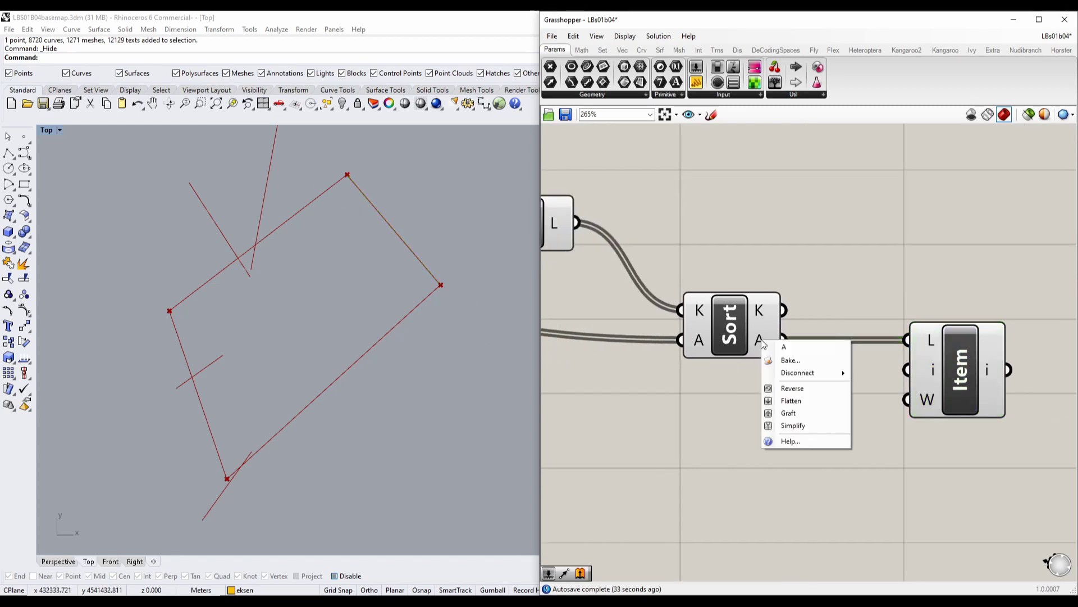
click(798, 389)
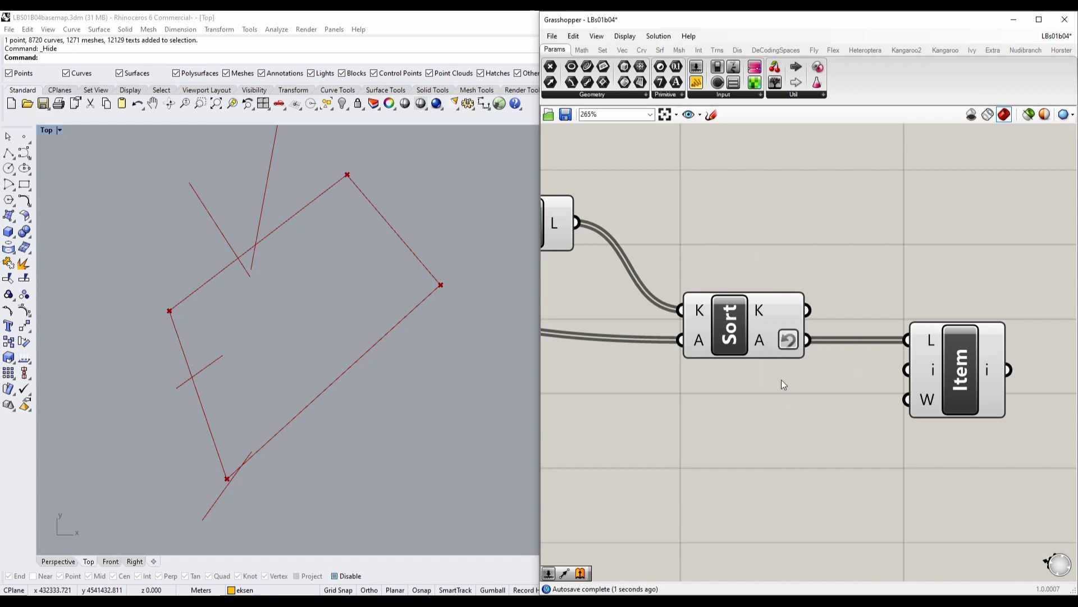
click(935, 393)
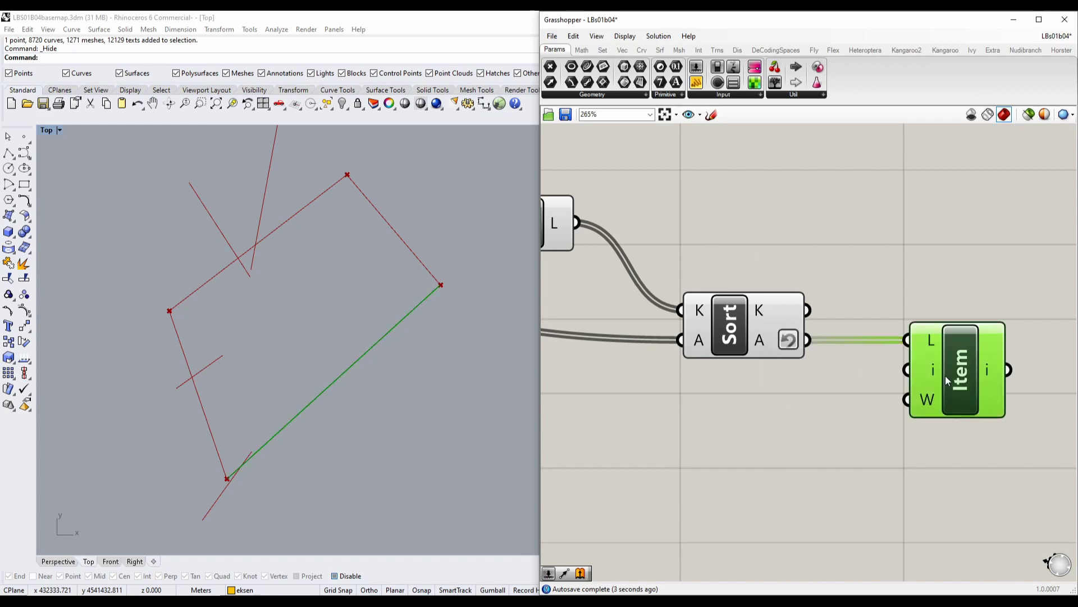
right_drag(318, 449, 318, 411)
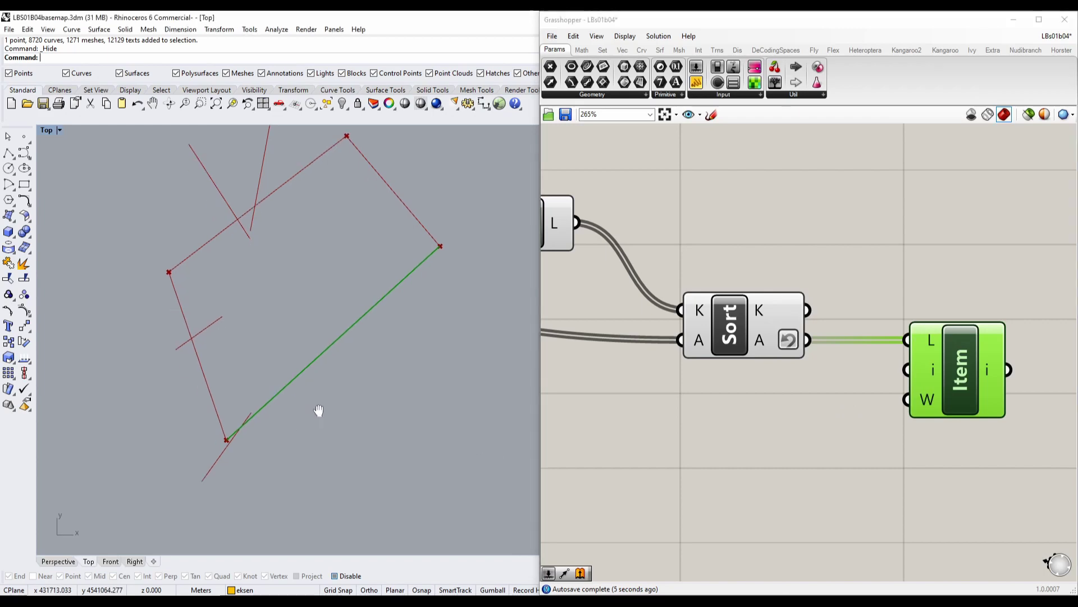
drag(972, 379, 991, 380)
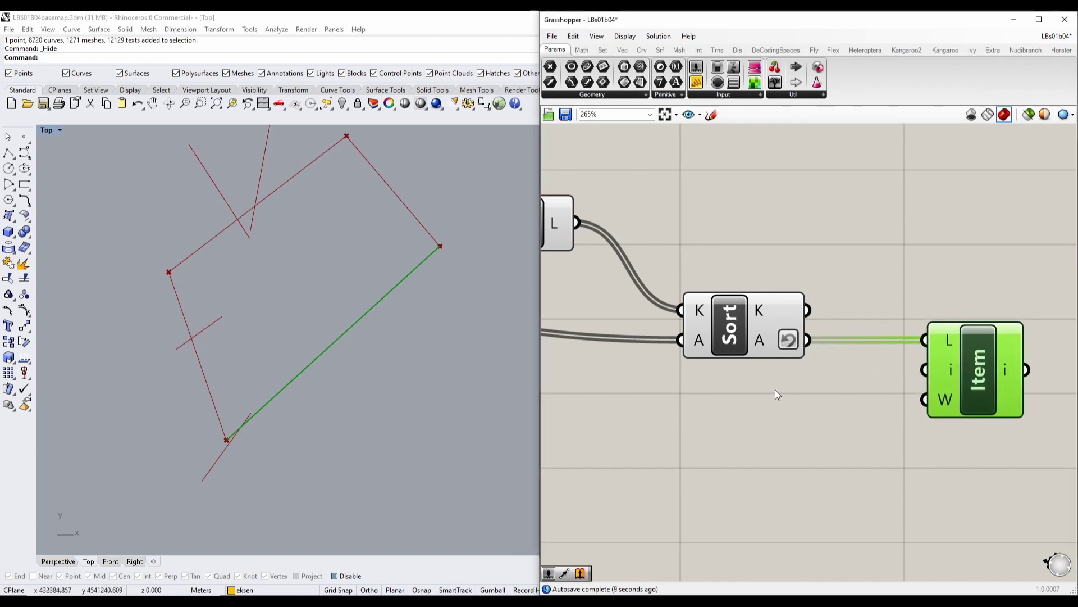
right_drag(919, 436, 805, 423)
scroll(805, 424, down, 3)
drag(851, 383, 879, 360)
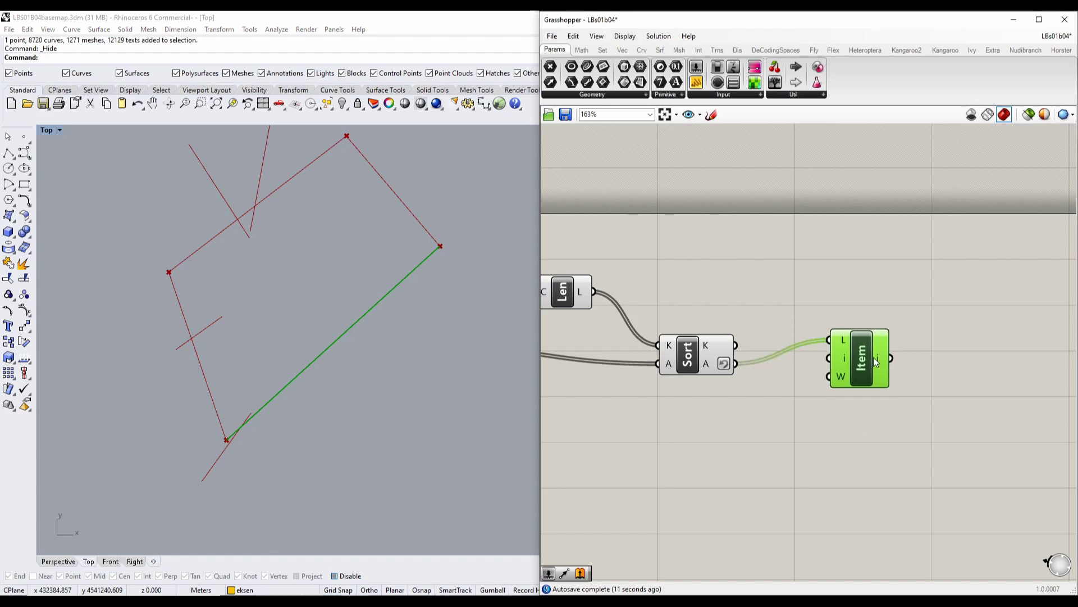
Turn off the preview of the Explode, Length and Sort List components together.
right_drag(672, 410, 915, 419)
scroll(915, 419, down, 2)
drag(941, 448, 645, 301)
right_click(737, 292)
click(763, 312)
right_drag(669, 400, 835, 342)
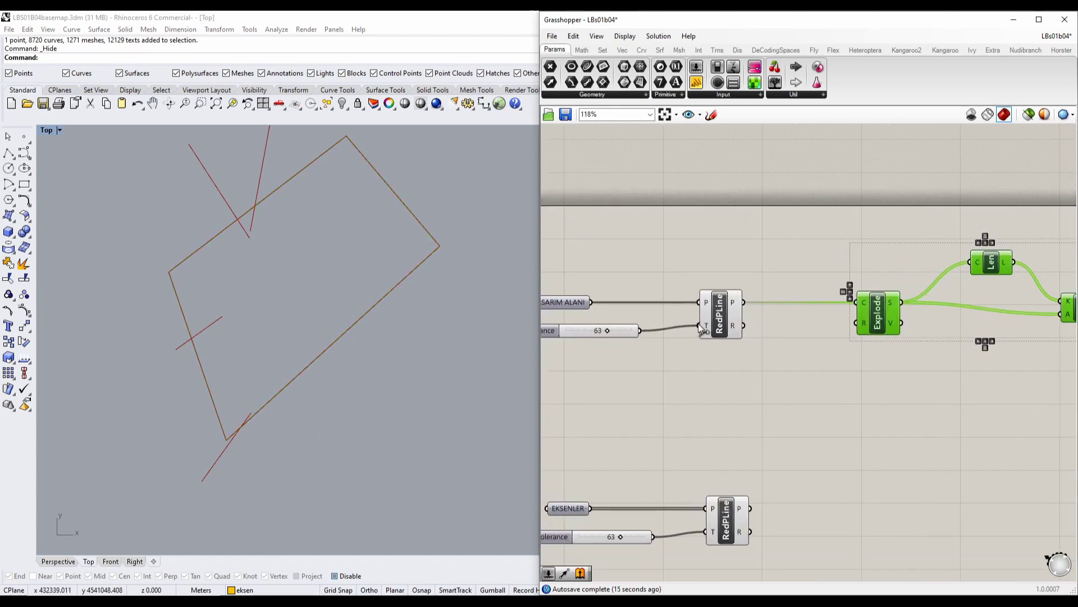
Compare the reduced boundary polyline with the original TASARIM ALANI curve by briefly switching on the curve's preview.
click(714, 315)
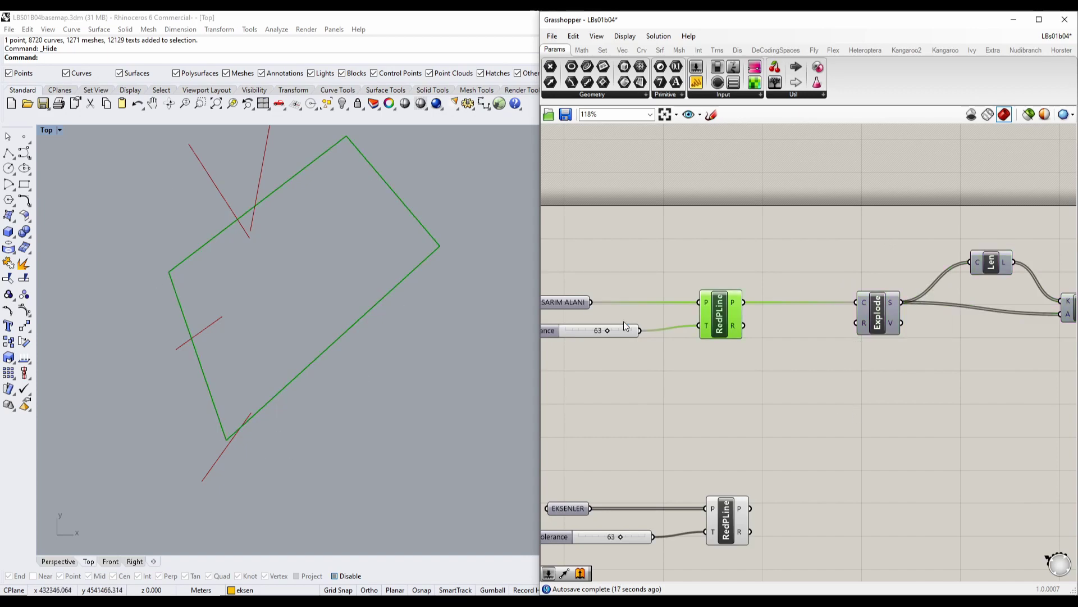
right_drag(757, 337, 907, 386)
click(665, 331)
right_click(665, 331)
click(696, 353)
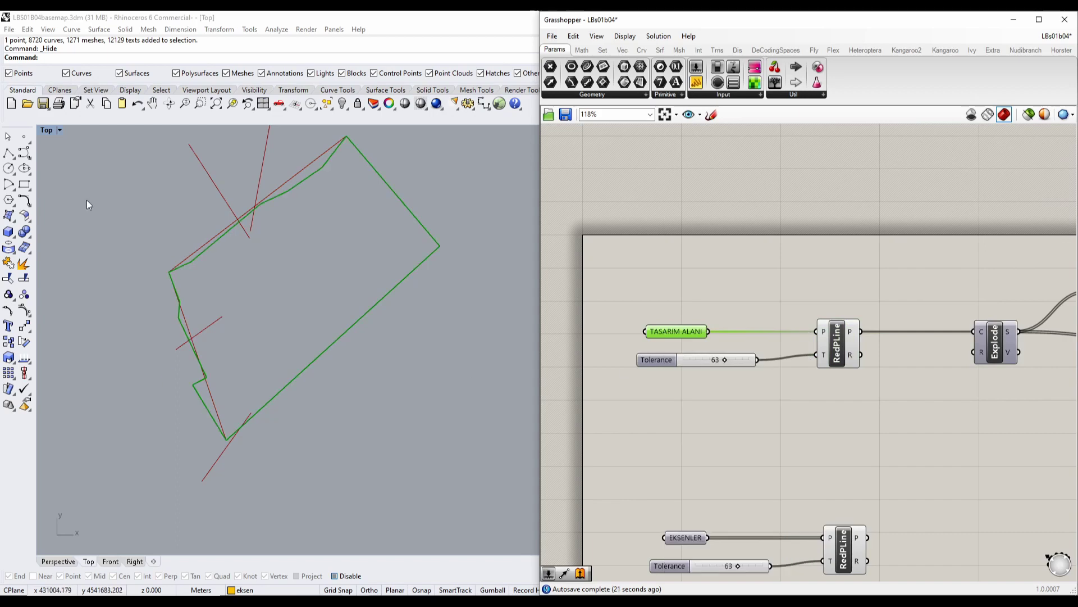
right_click(679, 331)
click(709, 353)
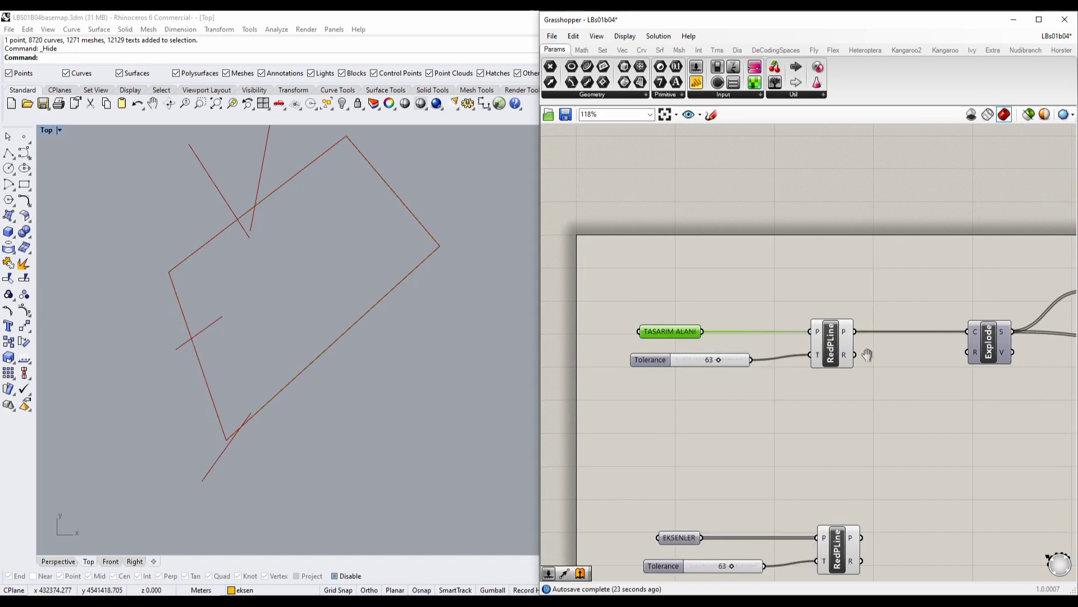
Align List Item with Sort List's A output, place it closer to Sort List, and inspect its output.
right_drag(983, 354, 545, 346)
click(901, 360)
drag(905, 359, 904, 348)
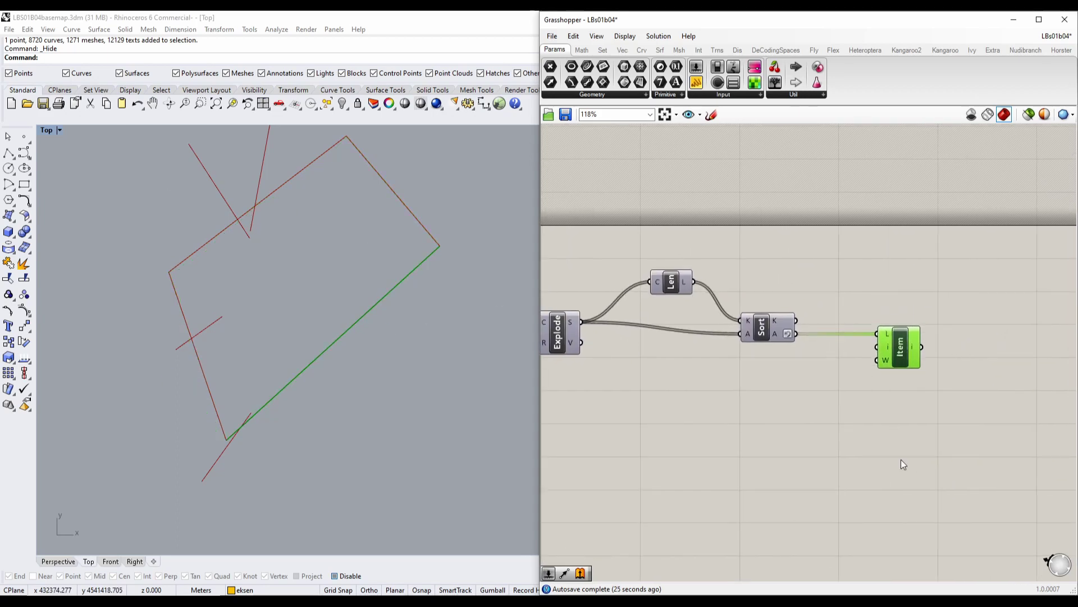
right_drag(901, 459, 816, 422)
mouse_move(817, 324)
mouse_down()
mouse_move(818, 306)
mouse_move(824, 322)
mouse_up()
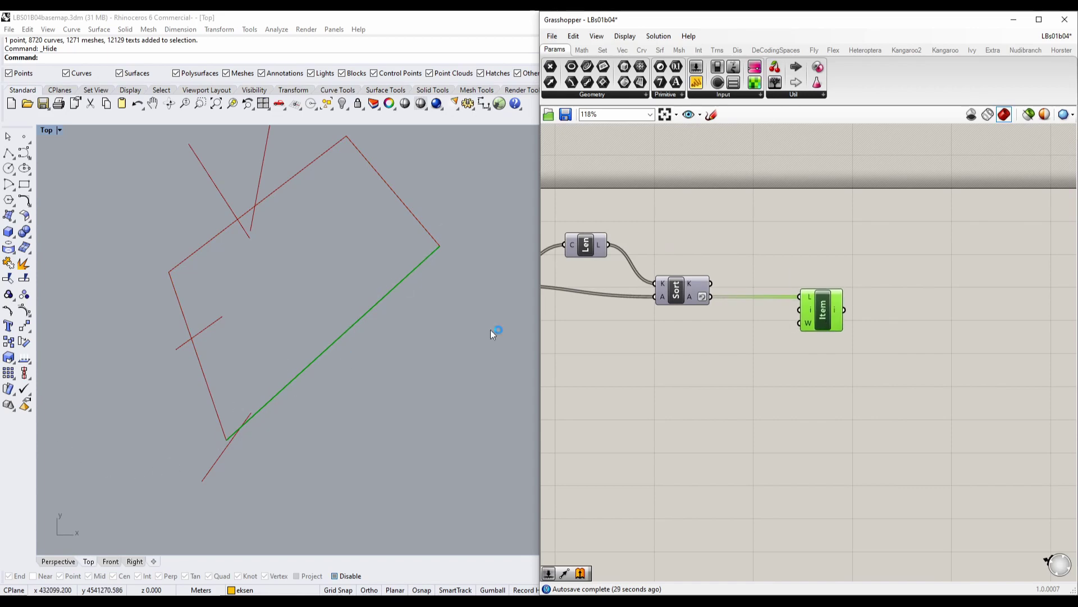
drag(815, 308, 780, 309)
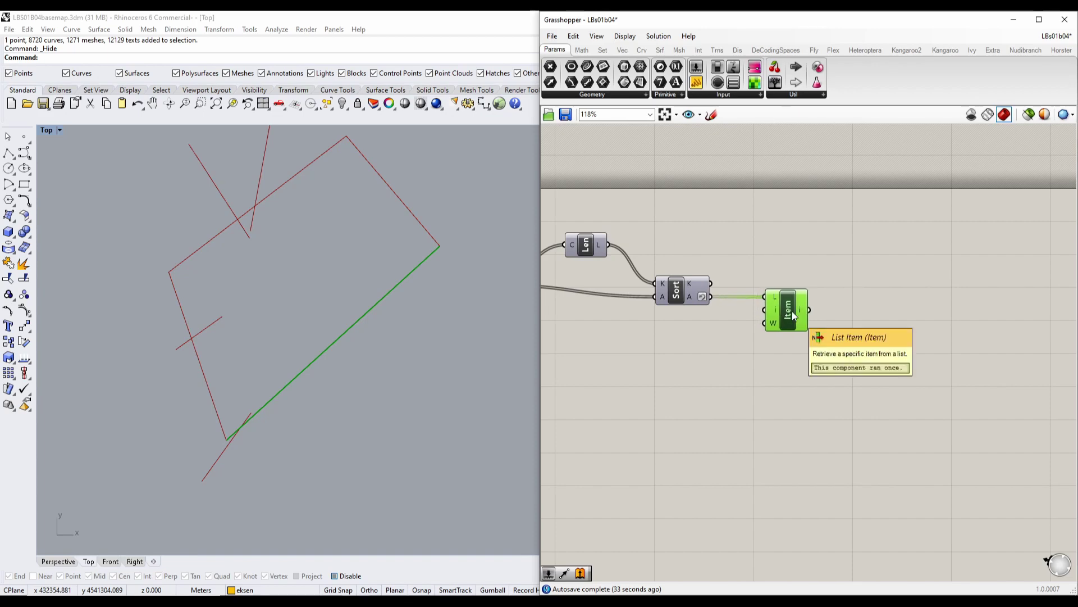
mouse_move(803, 311)
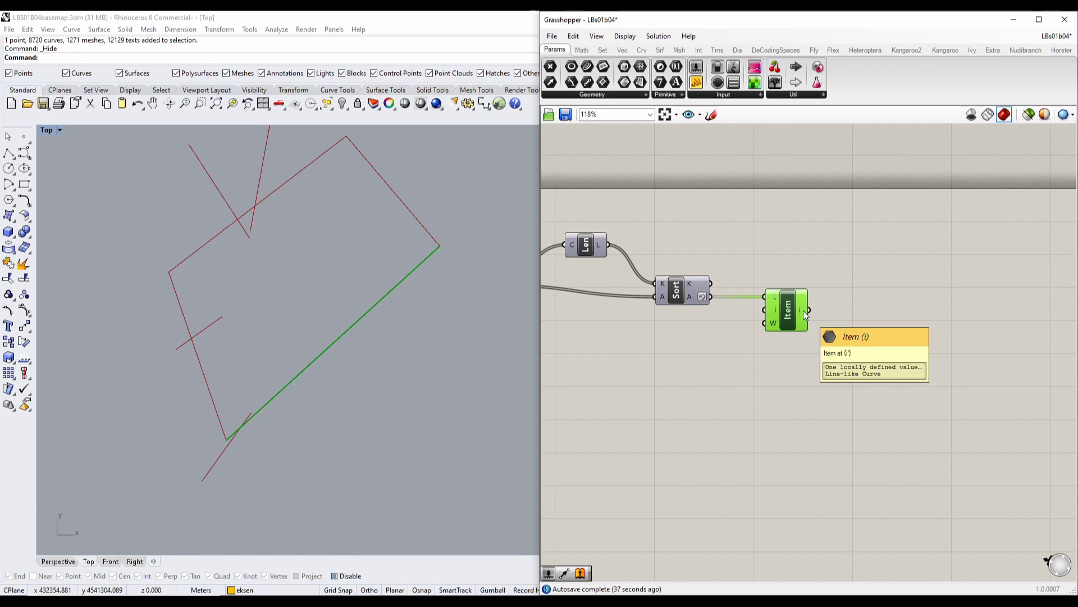
Add a Vector 2Pt component after List Item, leaving room between the two.
double_click(817, 411)
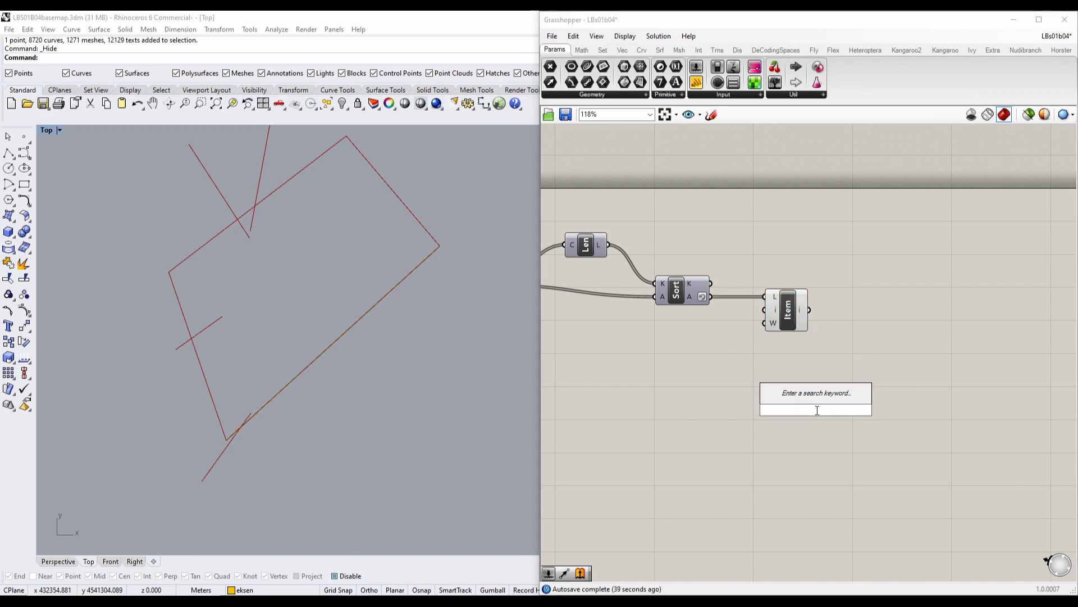
text(ve)
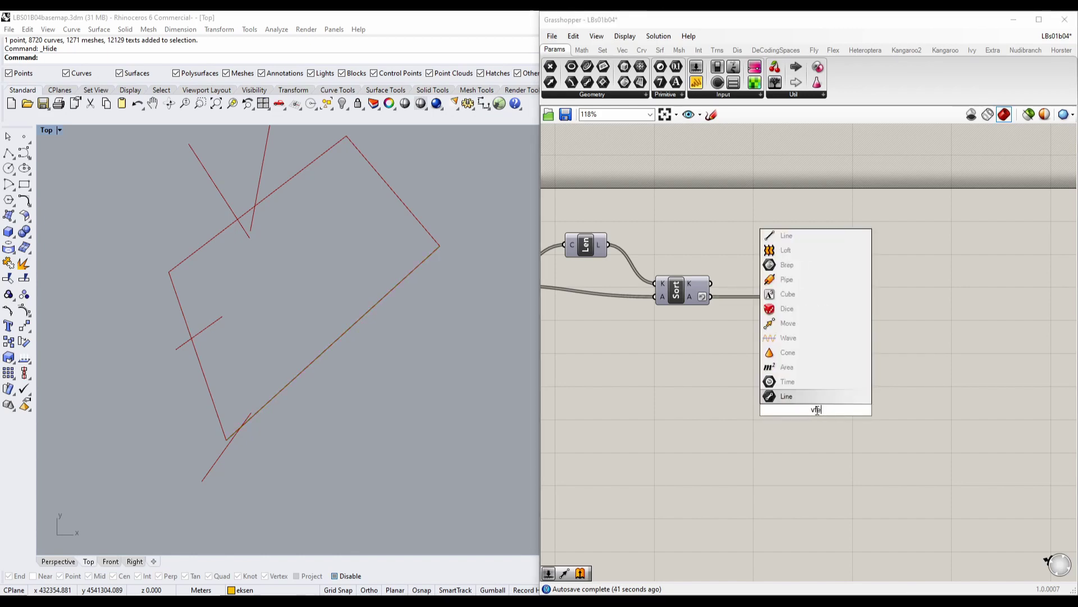
text(c)
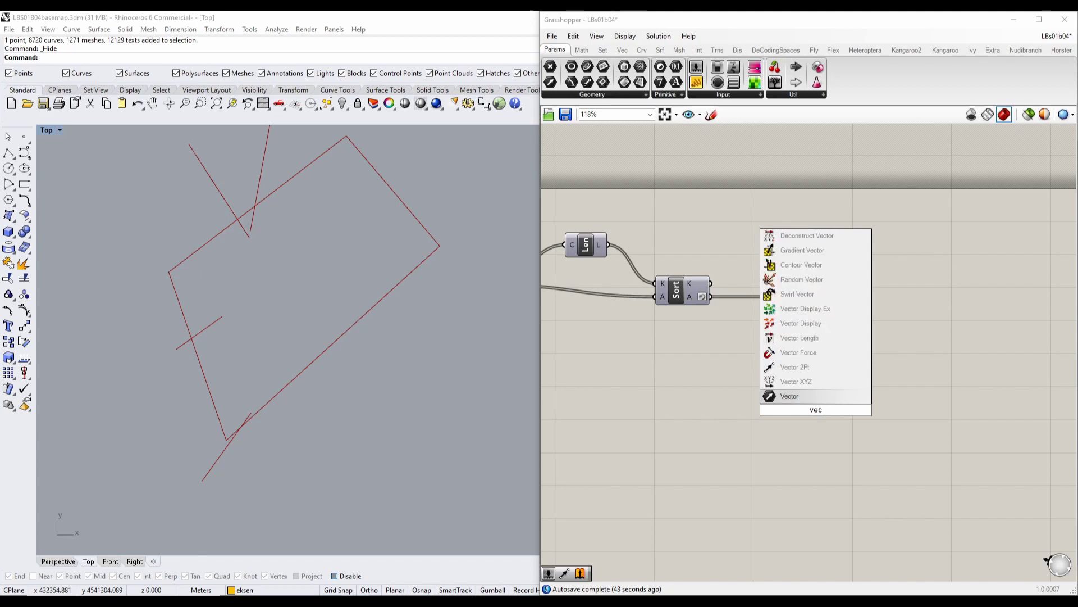
click(820, 369)
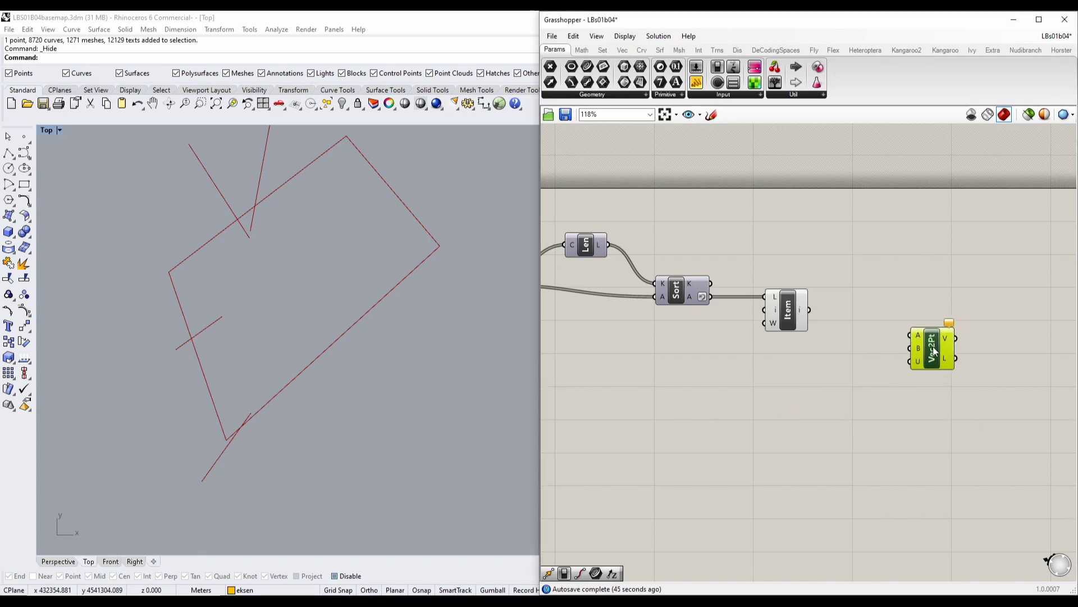
Move Vector 2Pt farther from List Item to leave room between them, and check which edge List Item returns.
scroll(932, 346, up, 3)
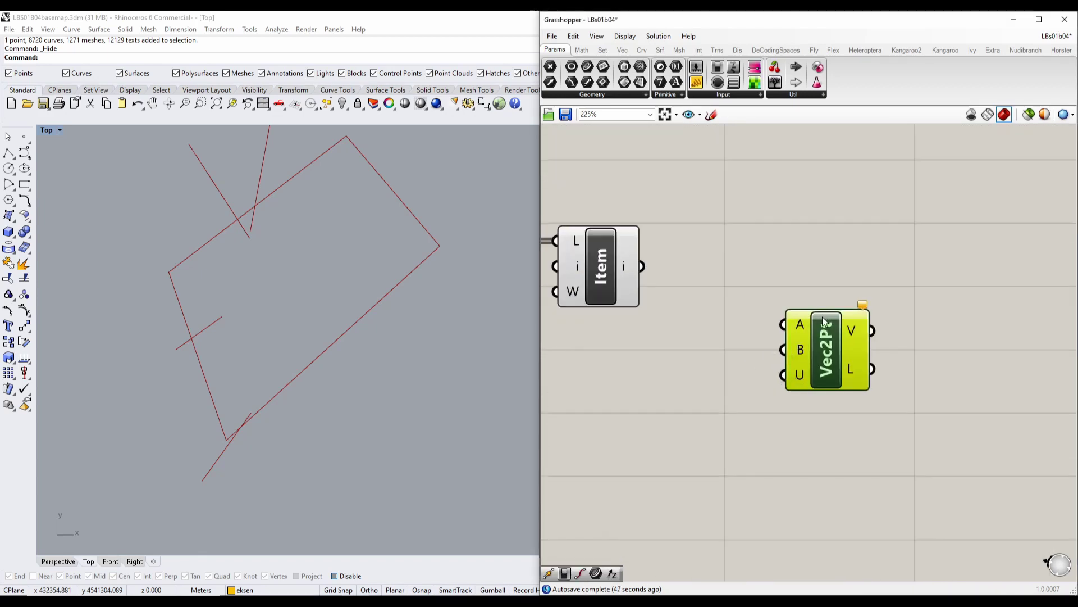
drag(824, 321, 843, 295)
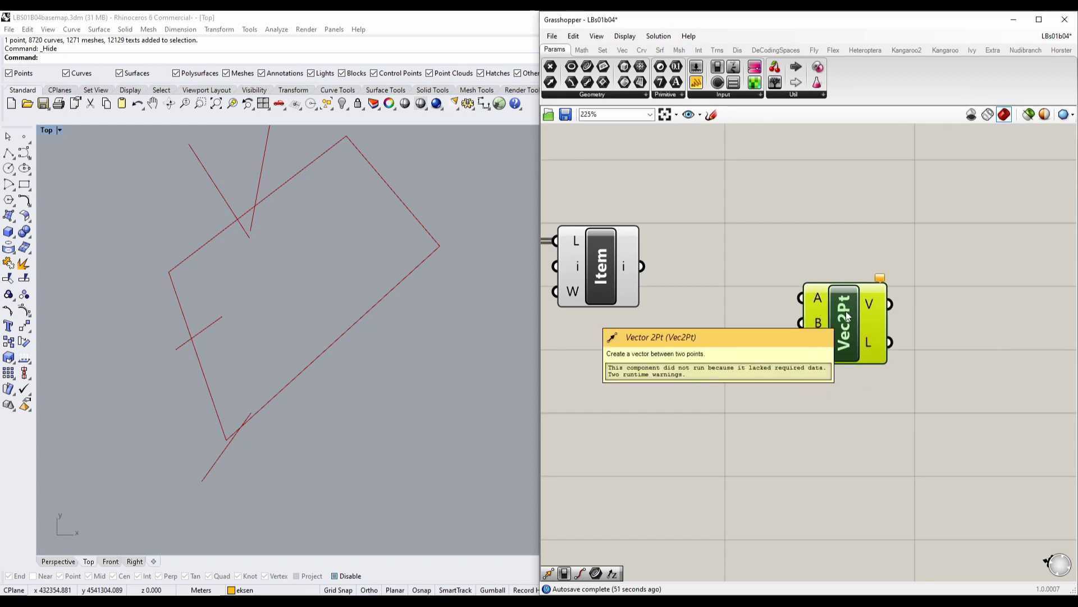
right_drag(737, 360, 721, 392)
drag(831, 338, 917, 340)
right_drag(694, 416, 800, 399)
scroll(800, 399, down, 3)
double_click(798, 410)
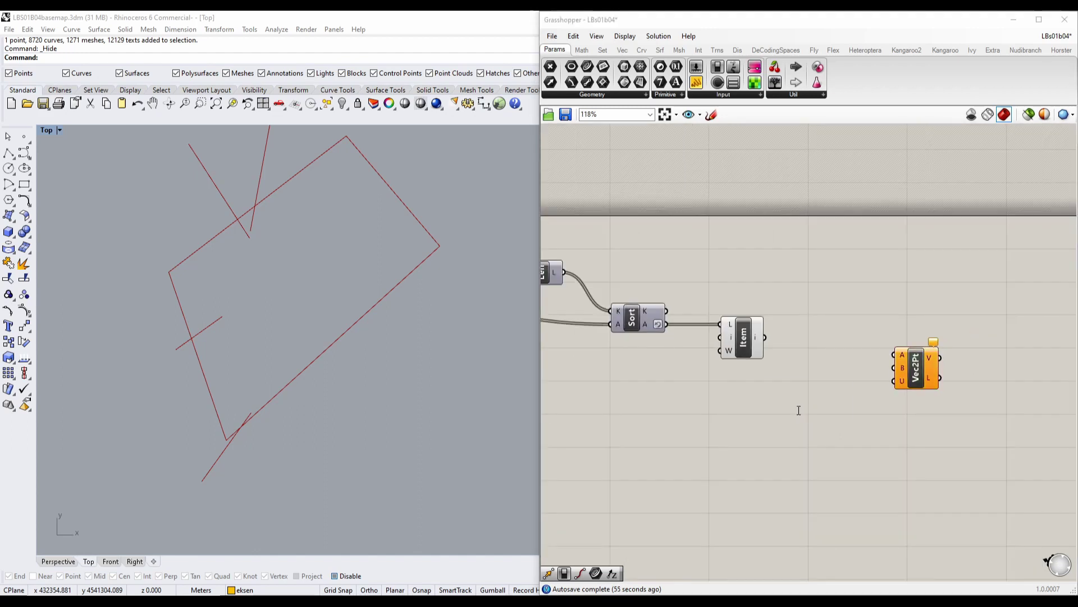
double_click(799, 410)
right_drag(872, 376, 982, 381)
scroll(745, 358, up, 4)
click(638, 322)
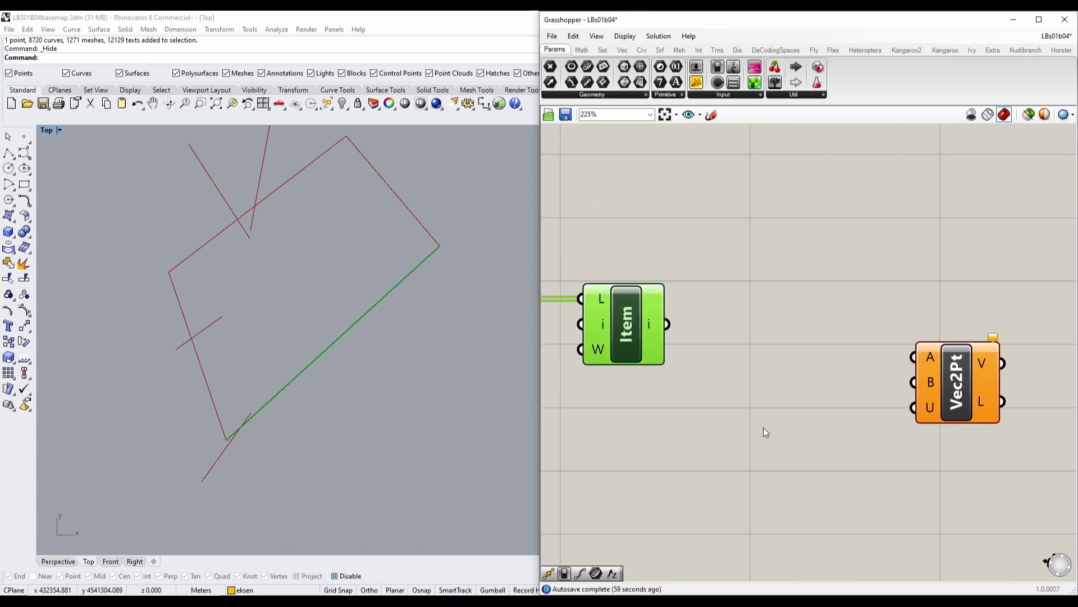
Add an End Points component fed by List Item's output and connect its S and E outputs to Vector 2Pt's A and B.
double_click(764, 428)
text(end)
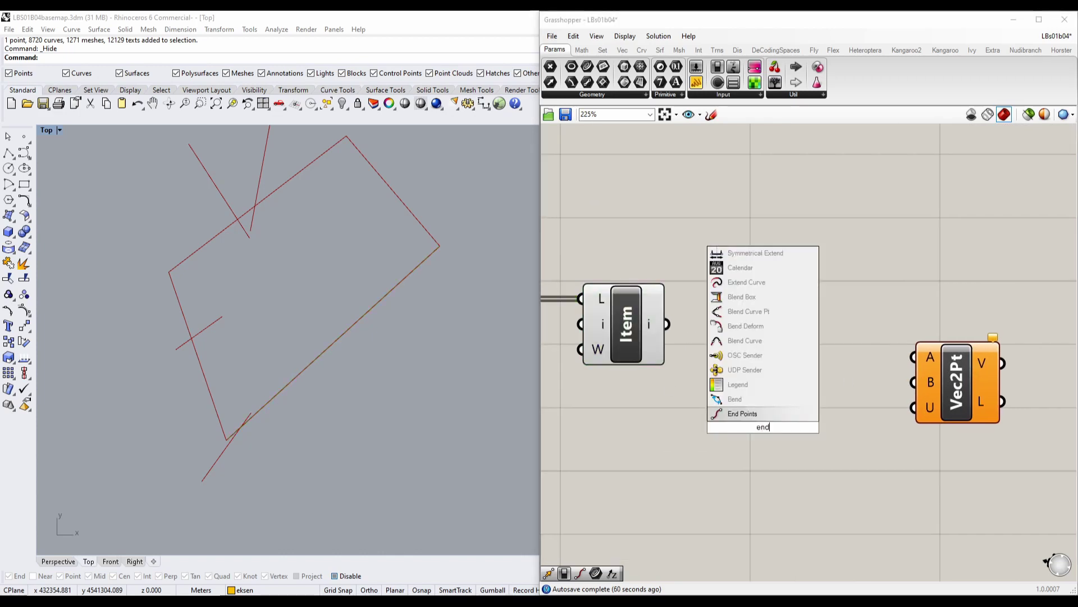
key(Return)
drag(667, 324, 746, 307)
drag(810, 296, 914, 357)
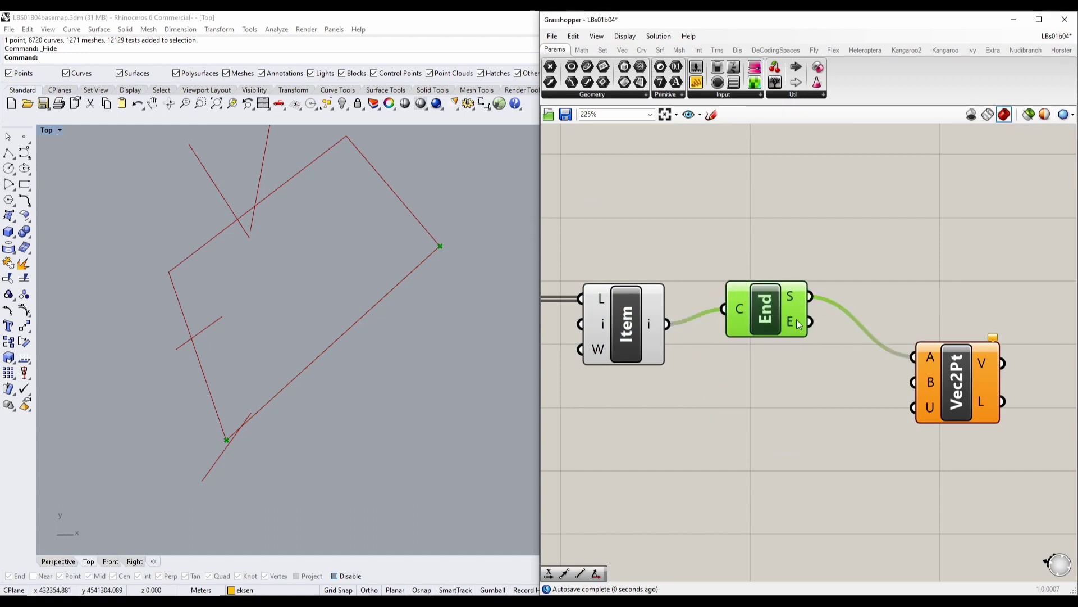
drag(809, 321, 914, 382)
Align End Points and Vector 2Pt with List Item so the wires between them run straight.
drag(759, 307, 763, 332)
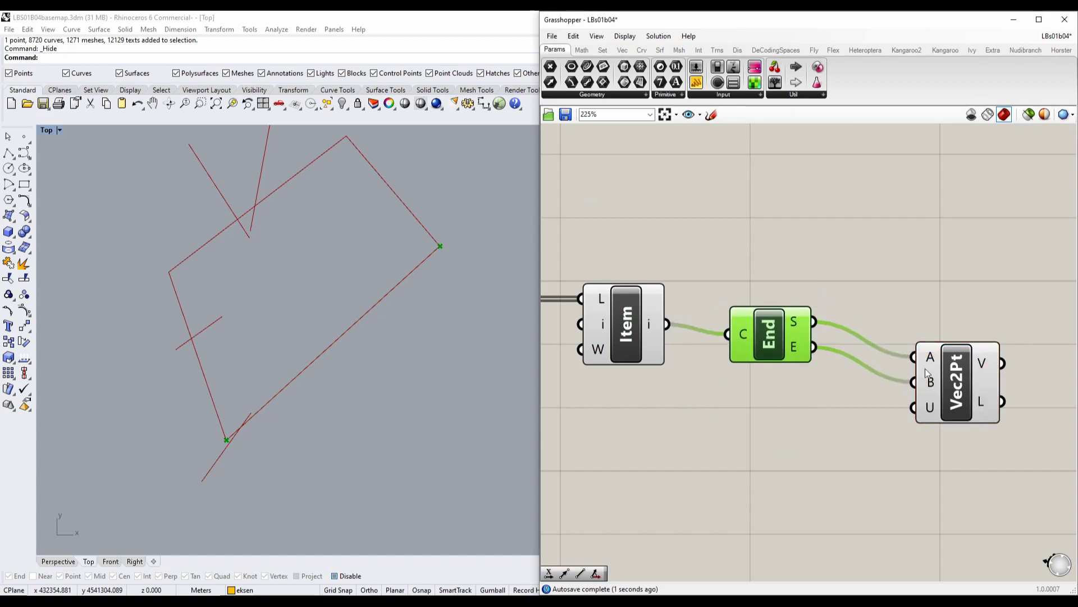
drag(974, 384, 972, 339)
mouse_move(983, 321)
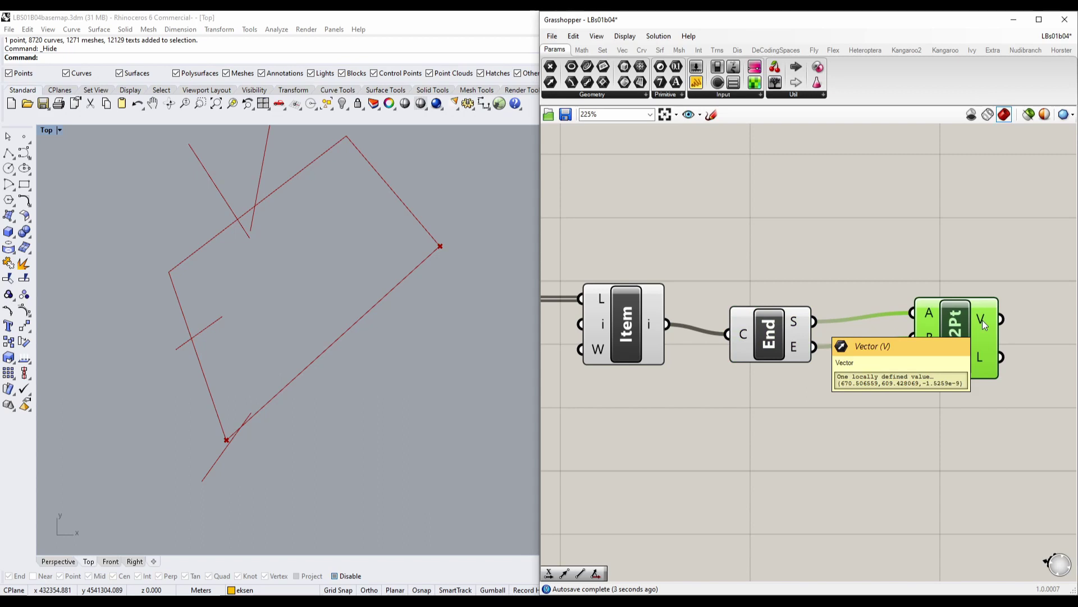
drag(763, 343, 763, 336)
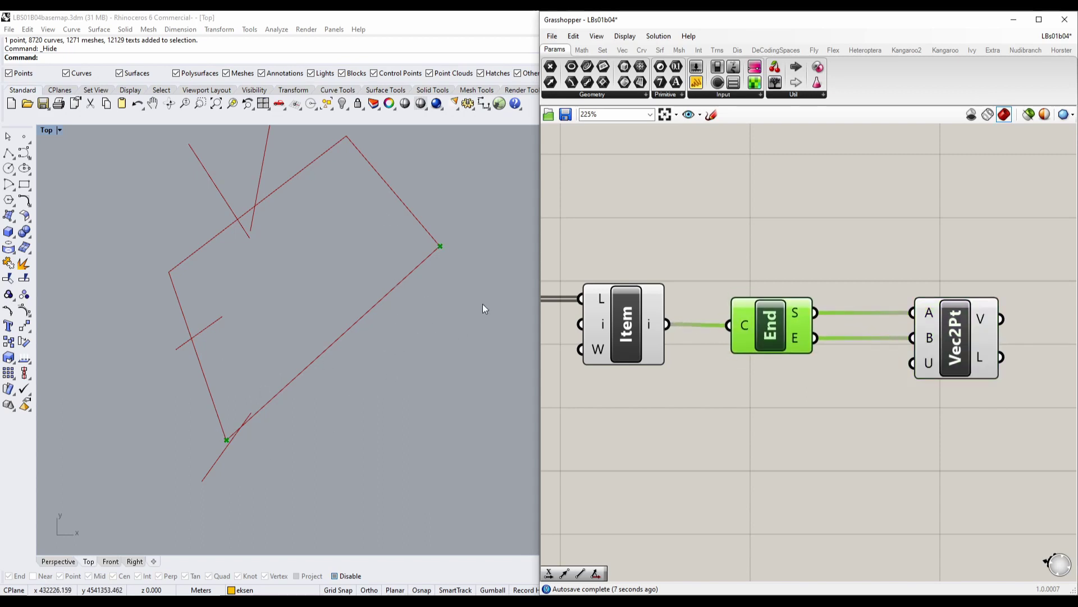
right_drag(339, 358, 295, 381)
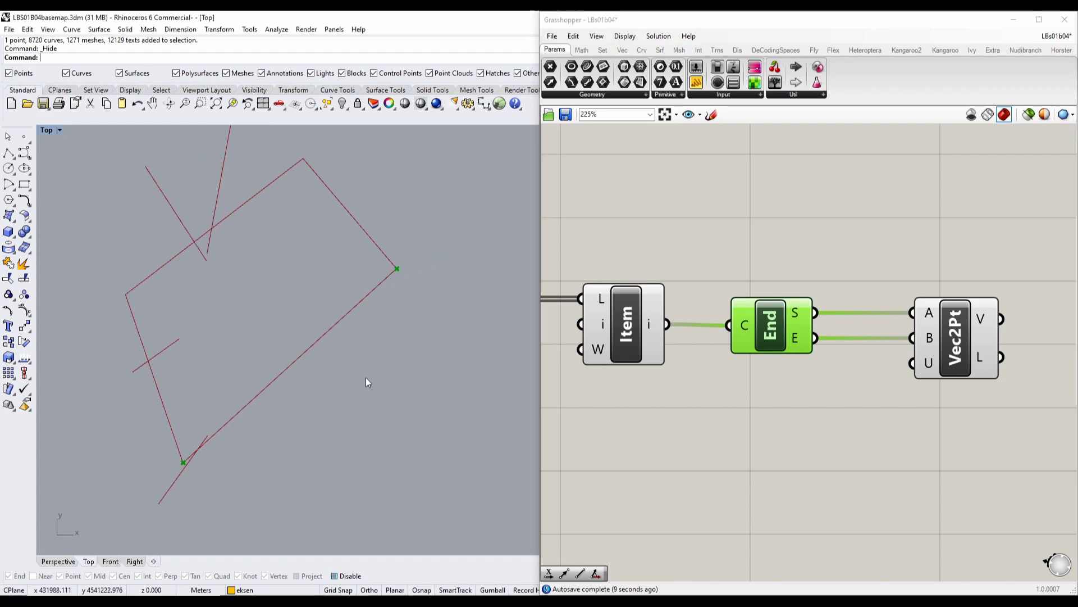
Copy End Points and Vector 2Pt to the axes' row and feed the copy from Reduce Polyline's P output.
right_drag(814, 413, 785, 385)
scroll(787, 387, down, 2)
click(892, 342)
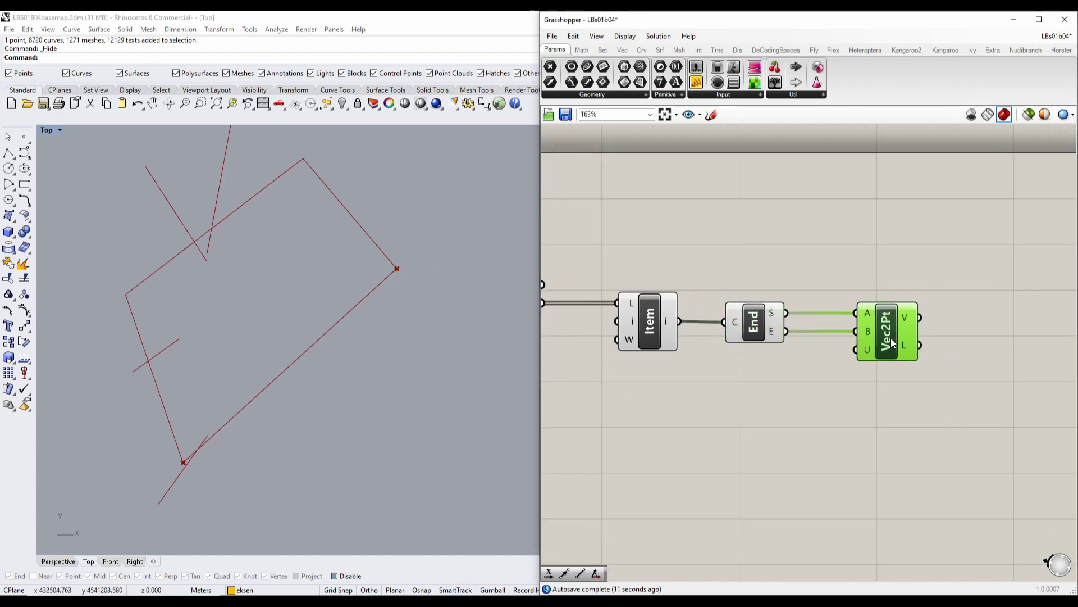
scroll(831, 350, down, 5)
right_drag(671, 416, 815, 301)
drag(879, 238, 951, 304)
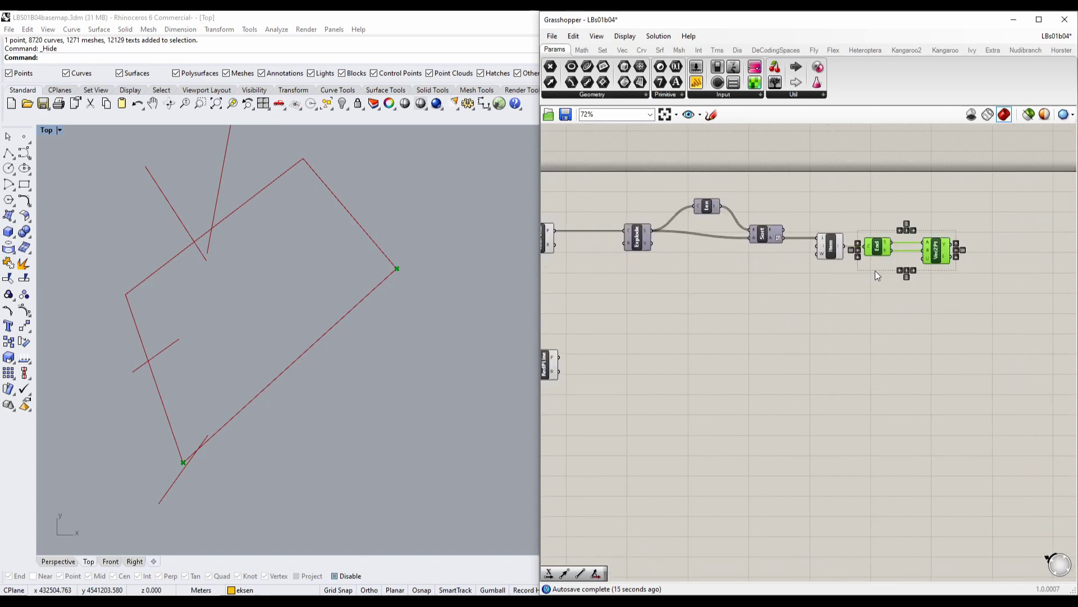
drag(878, 269, 619, 387)
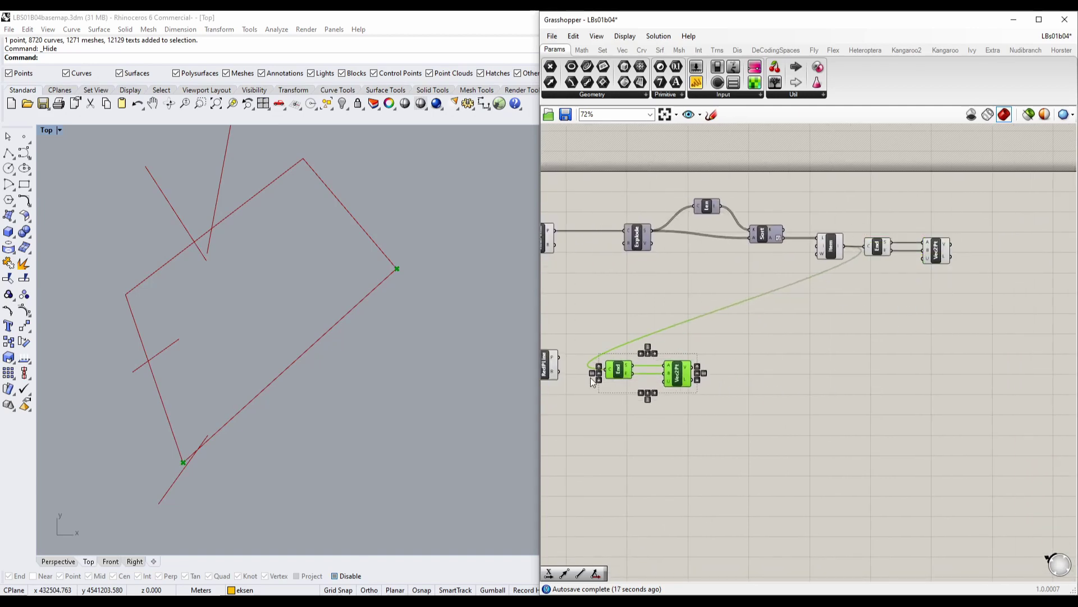
scroll(646, 320, up, 4)
click(615, 307)
drag(826, 302, 917, 327)
Move the copied End Points and Vector 2Pt together farther away from the axes' Reduce Polyline.
right_drag(996, 368, 761, 409)
drag(878, 427, 709, 328)
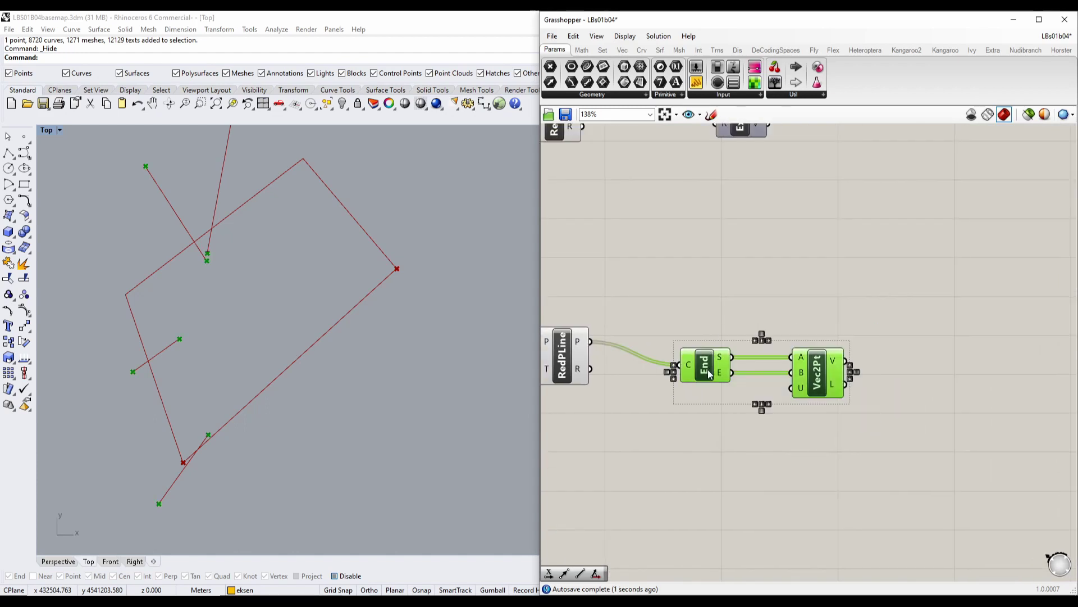
drag(710, 372, 808, 333)
right_drag(815, 357, 867, 358)
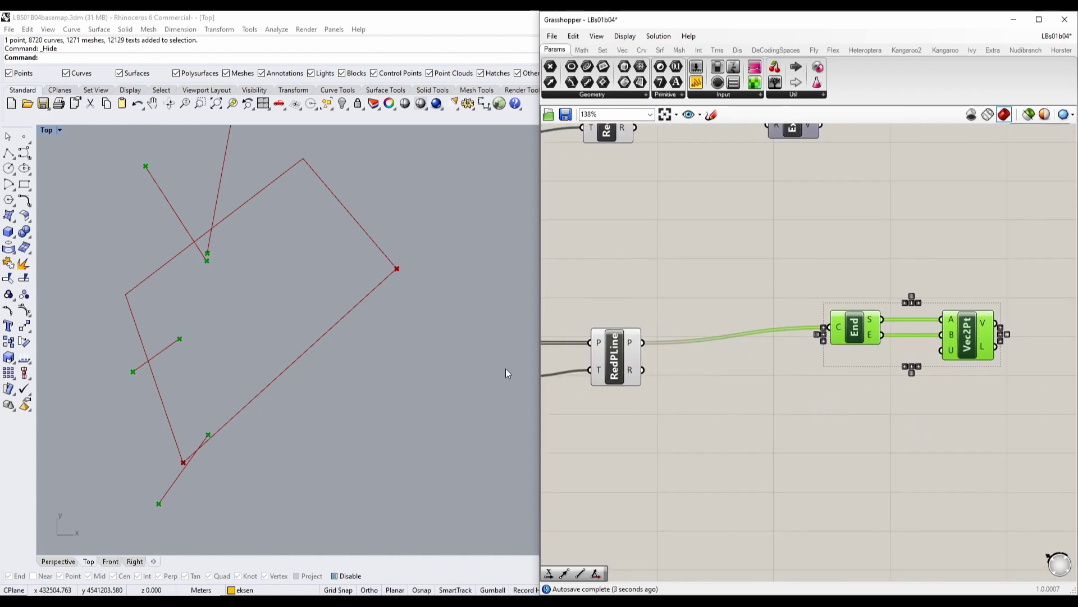
Shift the whole axes row and align its End Points and Vector 2Pt beneath the matching pair of the boundary row.
right_drag(944, 373, 887, 374)
scroll(811, 409, down, 2)
scroll(887, 375, down, 3)
drag(989, 459, 599, 315)
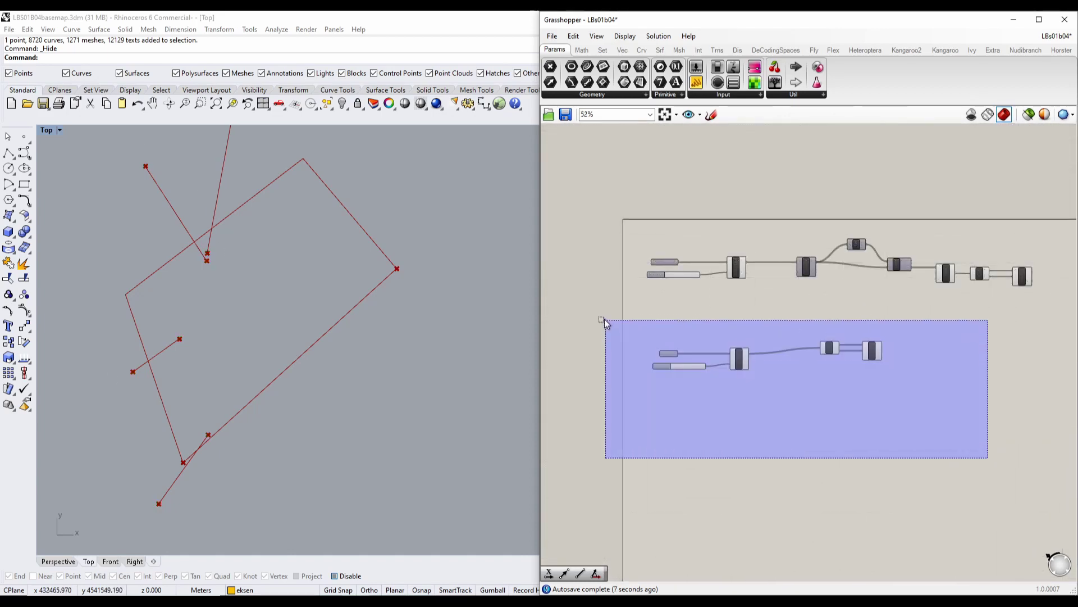
drag(874, 354, 1031, 357)
scroll(843, 424, up, 5)
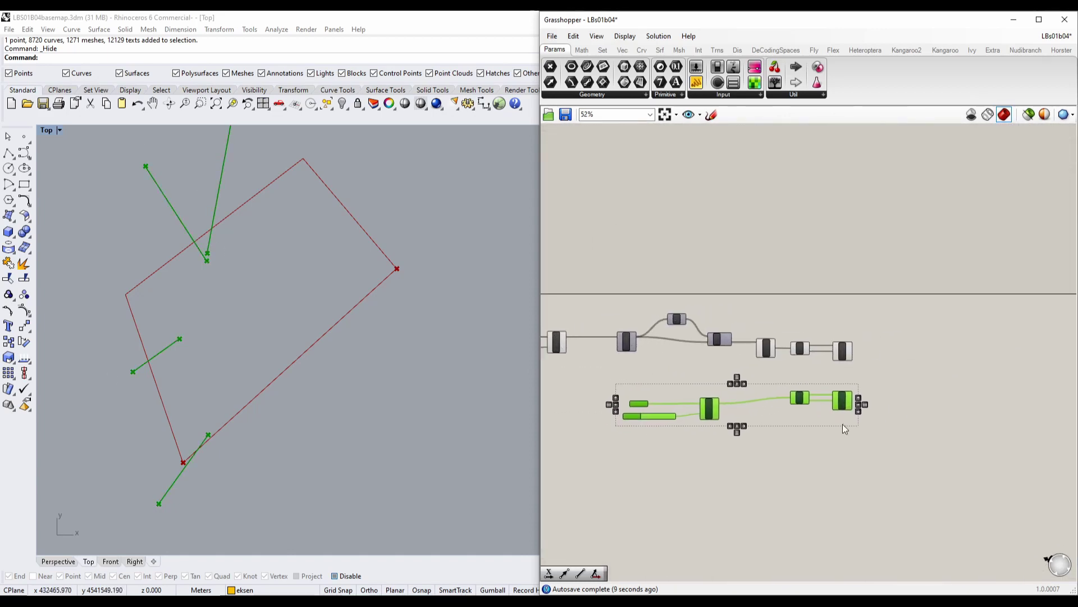
drag(891, 439, 708, 326)
drag(731, 349, 733, 364)
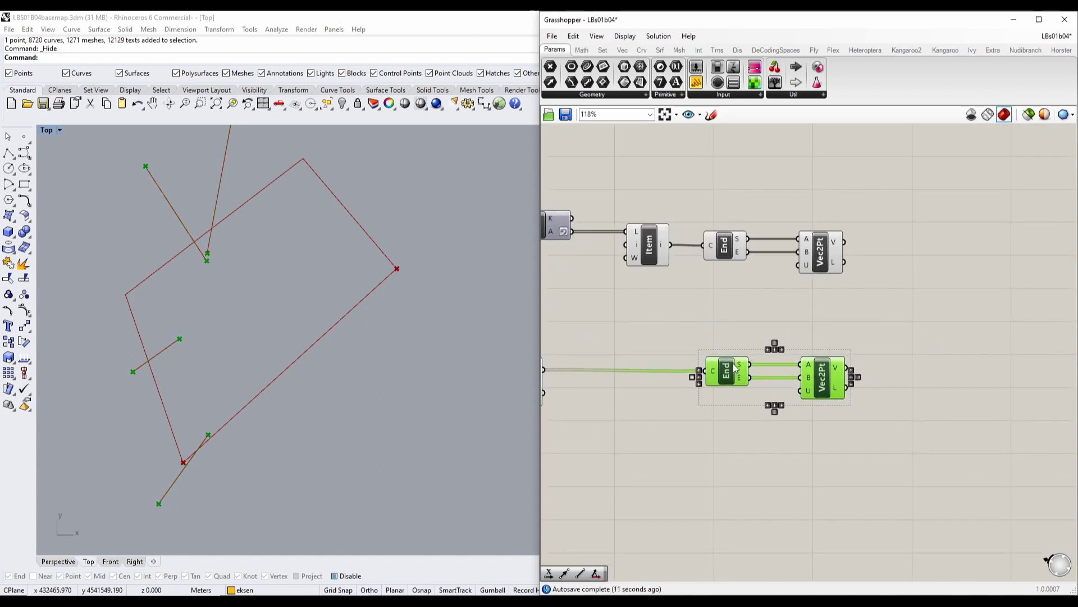
Examine the longest boundary edge and the reduced axis lines in the viewport as the sources of the two Vector 2Pt components.
click(829, 258)
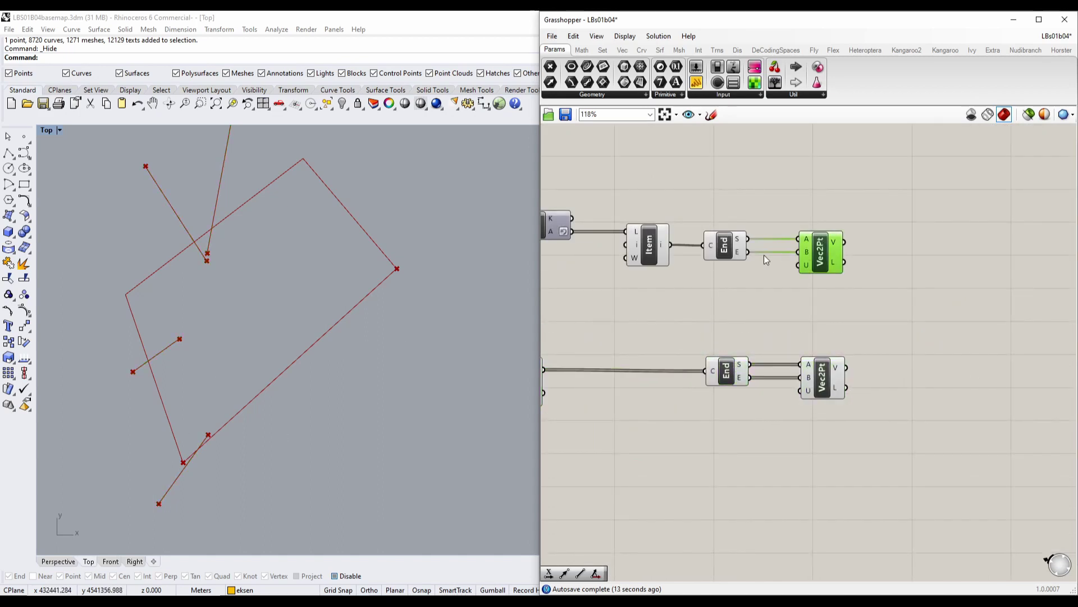
click(650, 253)
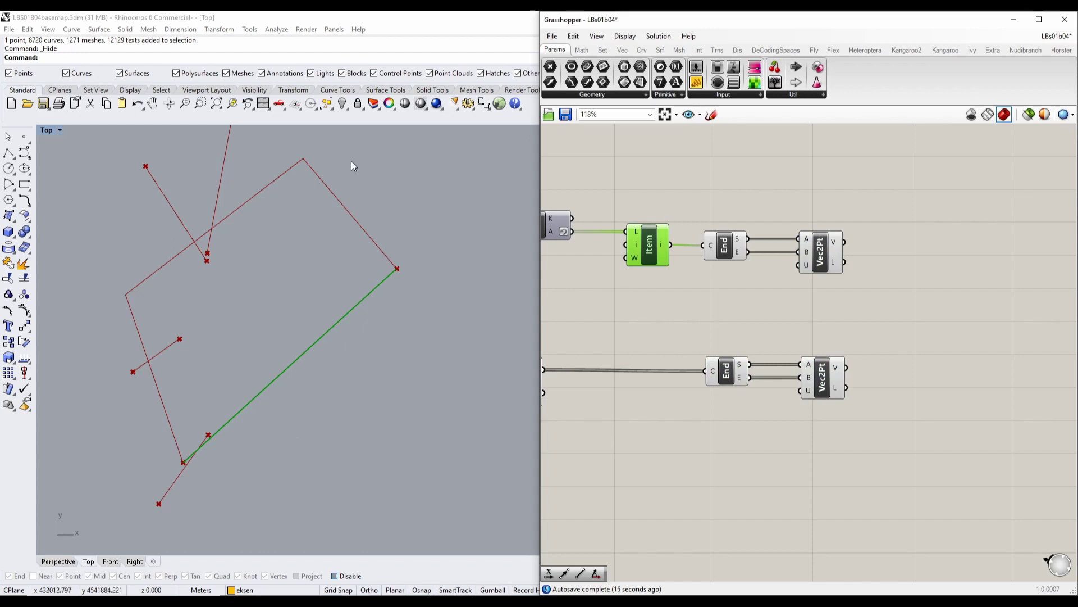
click(820, 263)
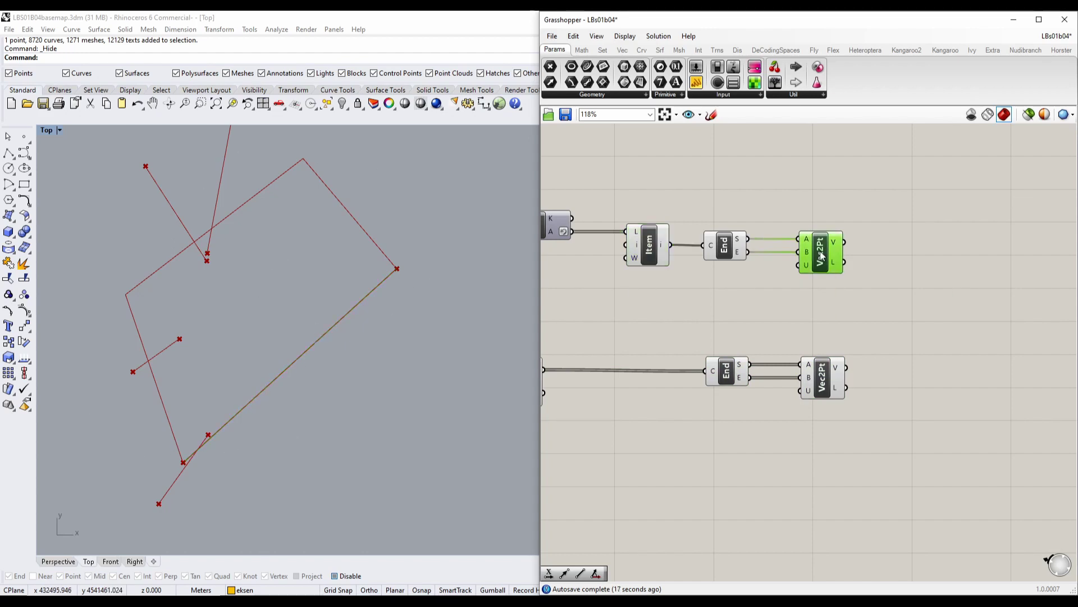
right_drag(765, 301, 851, 262)
click(921, 347)
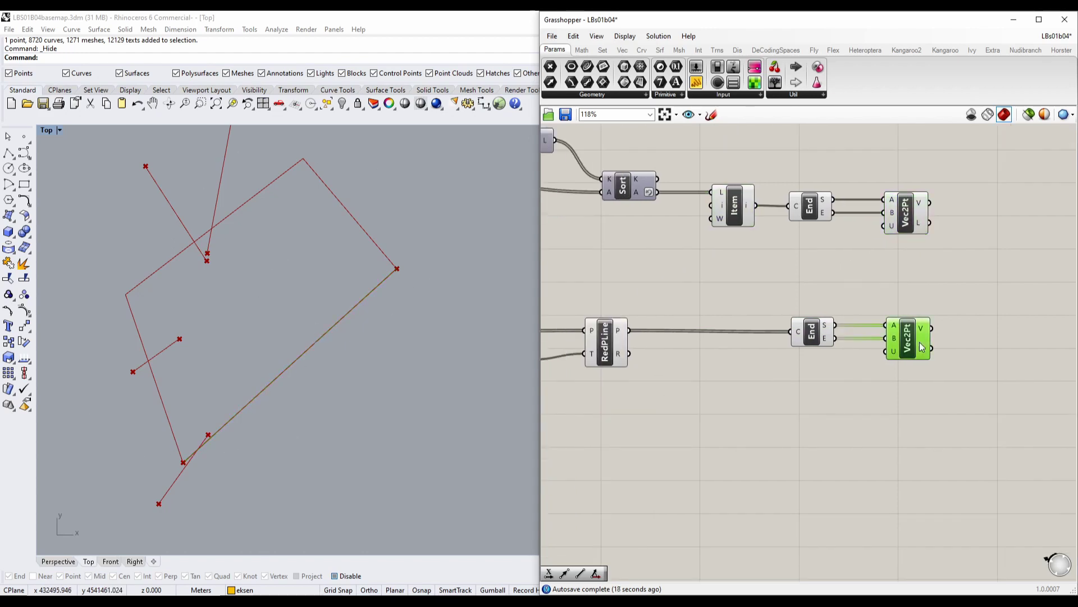
click(609, 347)
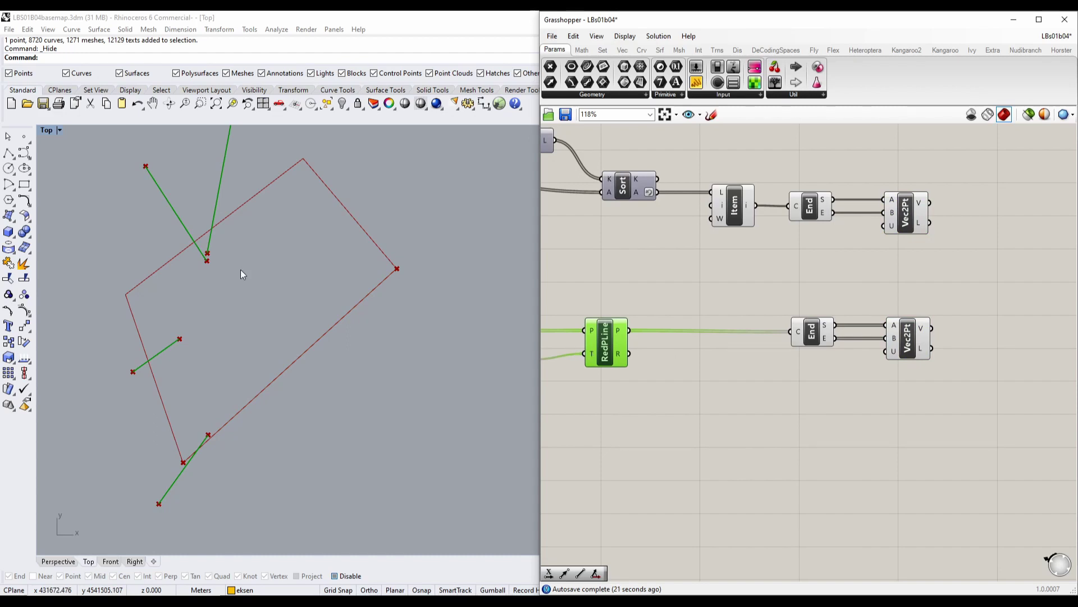
right_drag(215, 183, 267, 262)
right_drag(224, 436, 249, 321)
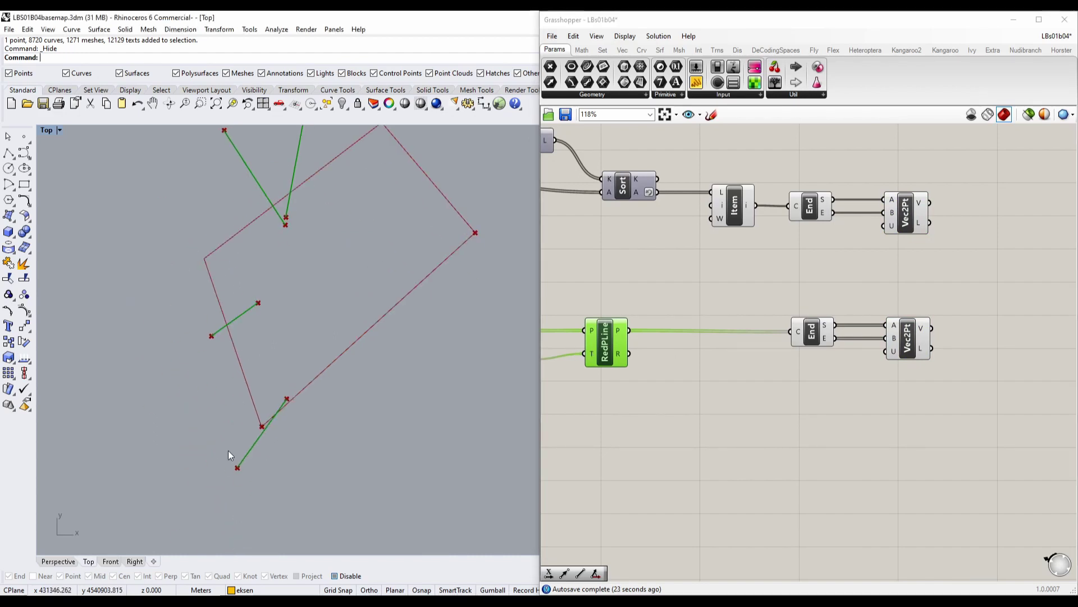
right_drag(277, 185, 277, 277)
click(918, 341)
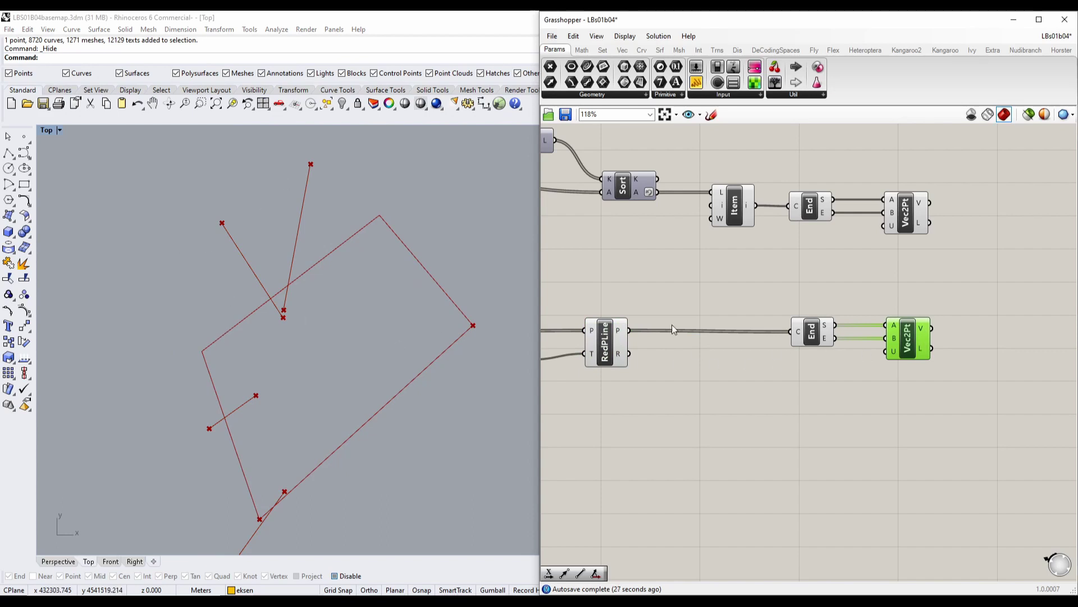
Add a vector Angle component and connect the boundary vector to its A input and the axis vectors to its B input.
right_drag(911, 399, 792, 400)
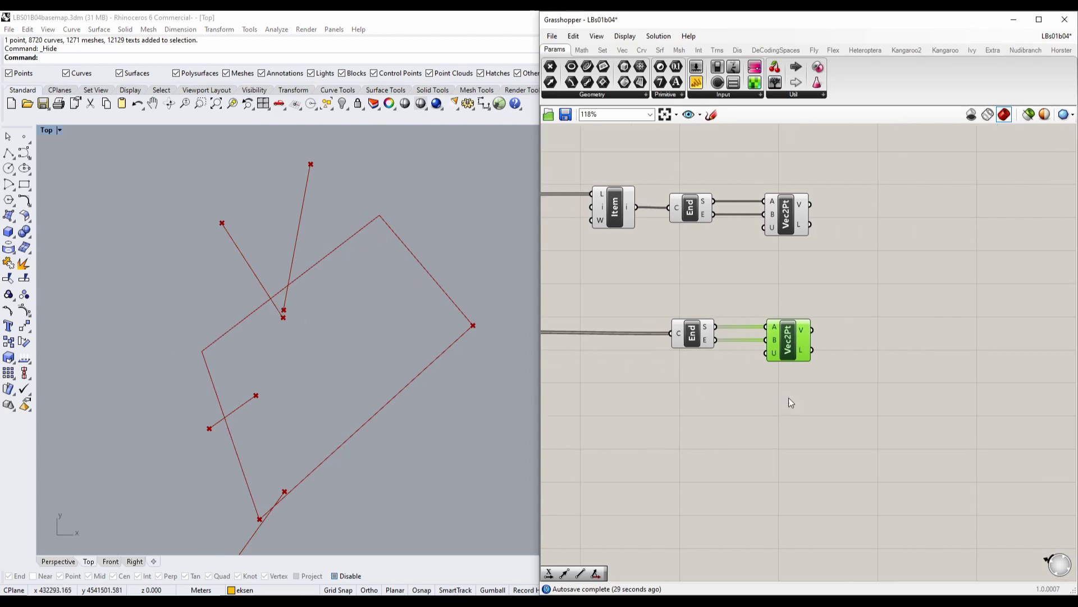
right_drag(865, 307, 781, 316)
double_click(856, 299)
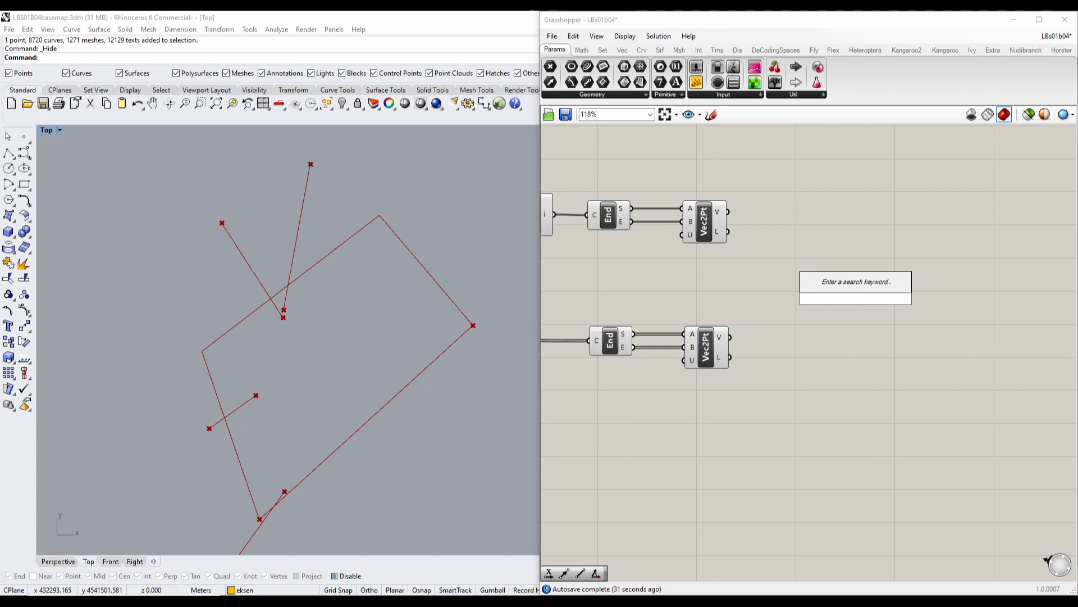
text(ang)
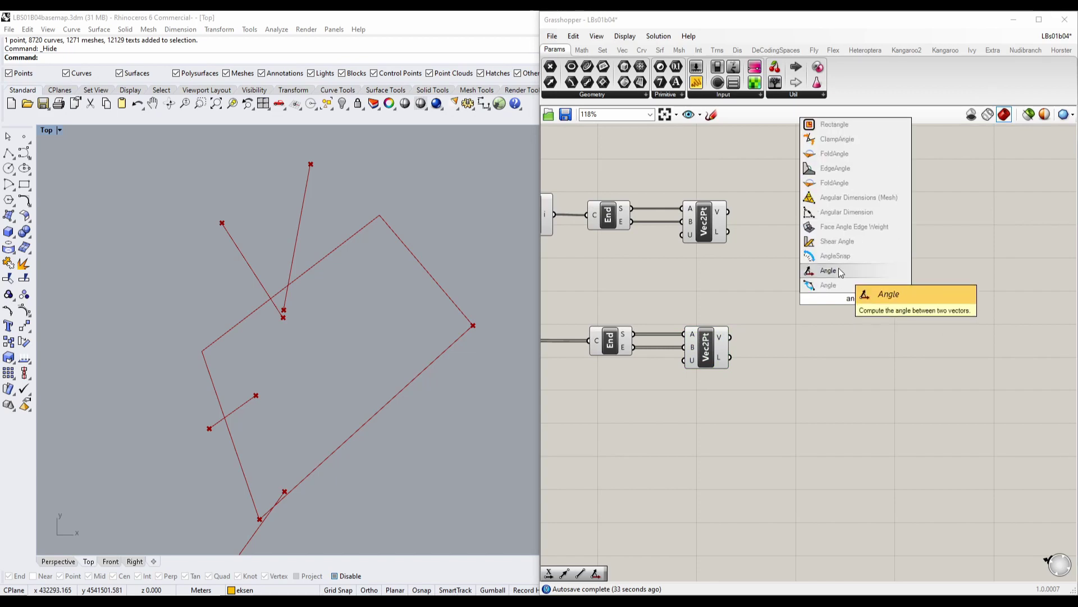
click(838, 271)
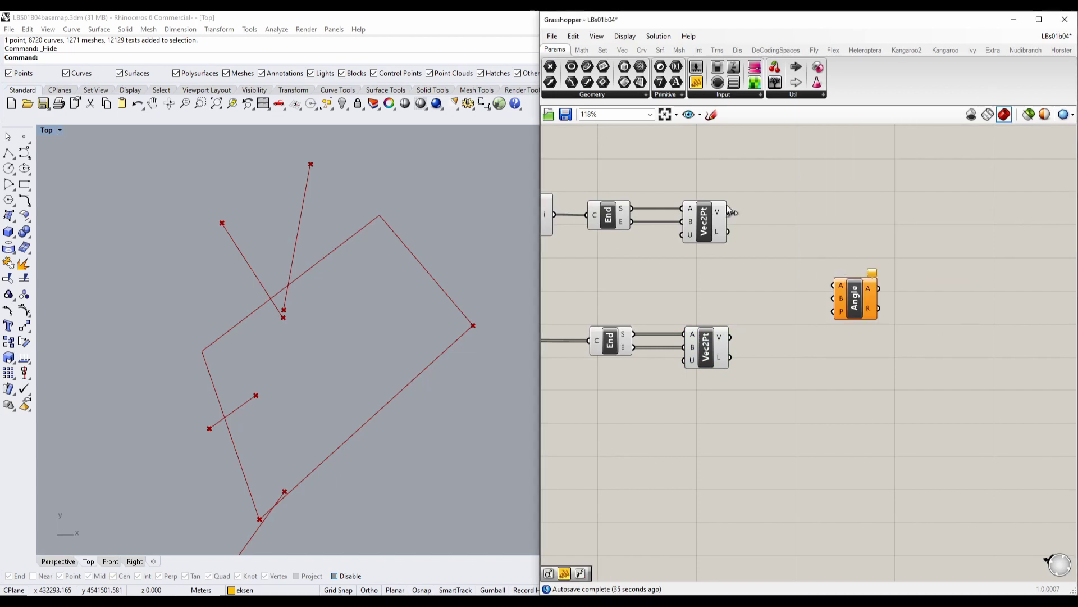
drag(731, 212, 835, 285)
drag(731, 337, 834, 299)
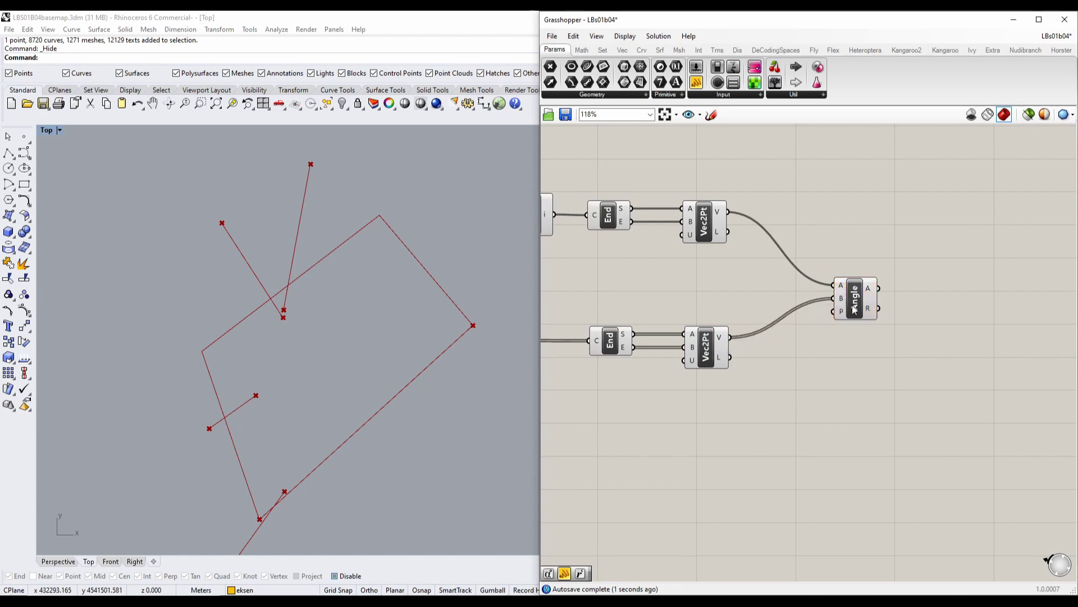
Add a Panel beside the Angle component and connect Angle's A output to it.
right_drag(852, 306, 610, 310)
double_click(702, 278)
text(pa)
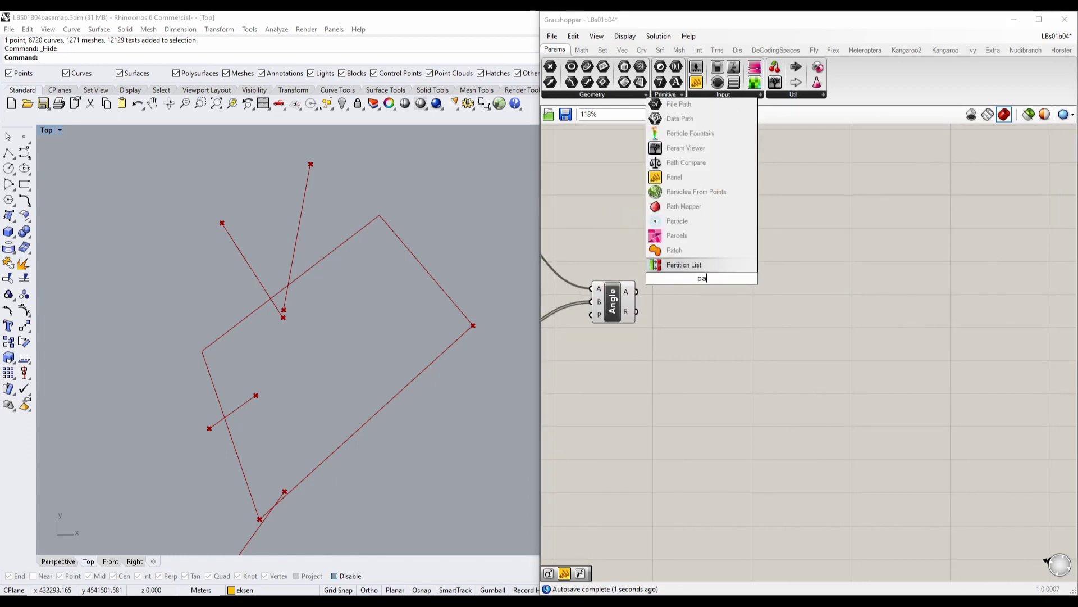
text(n)
key(Return)
drag(665, 272, 739, 291)
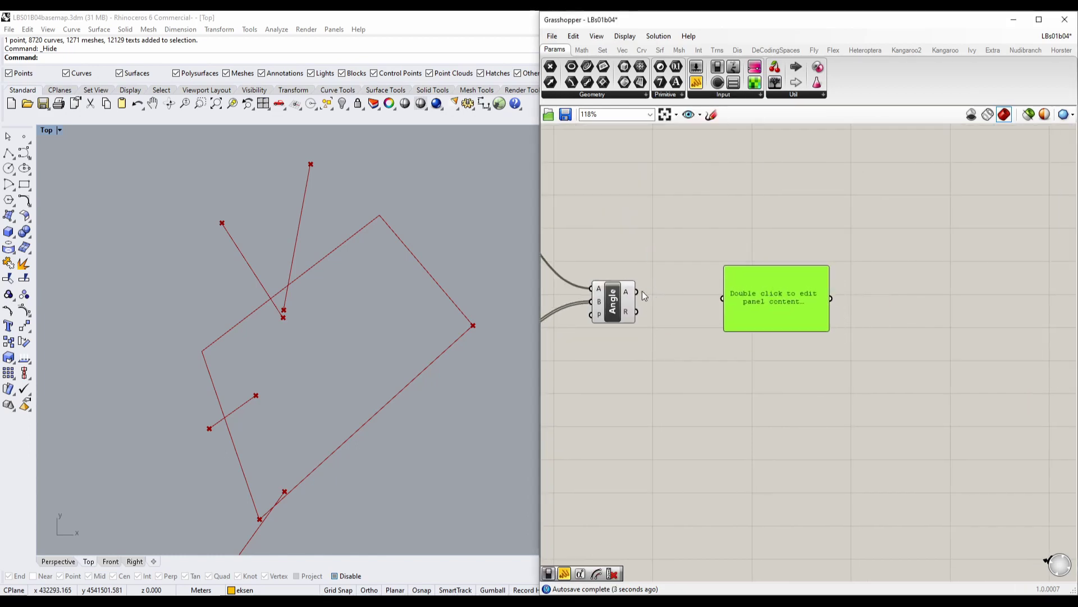
drag(637, 291, 801, 293)
Read the angle values in the panel and move the panel farther from the Angle component.
right_drag(742, 322, 702, 309)
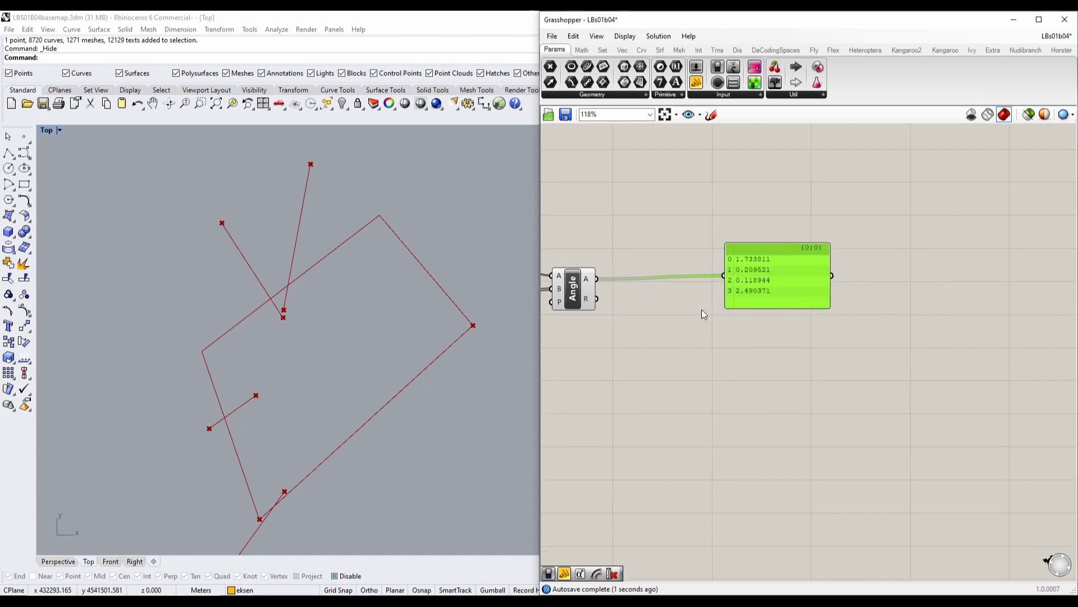
scroll(723, 273, up, 4)
scroll(796, 316, down, 5)
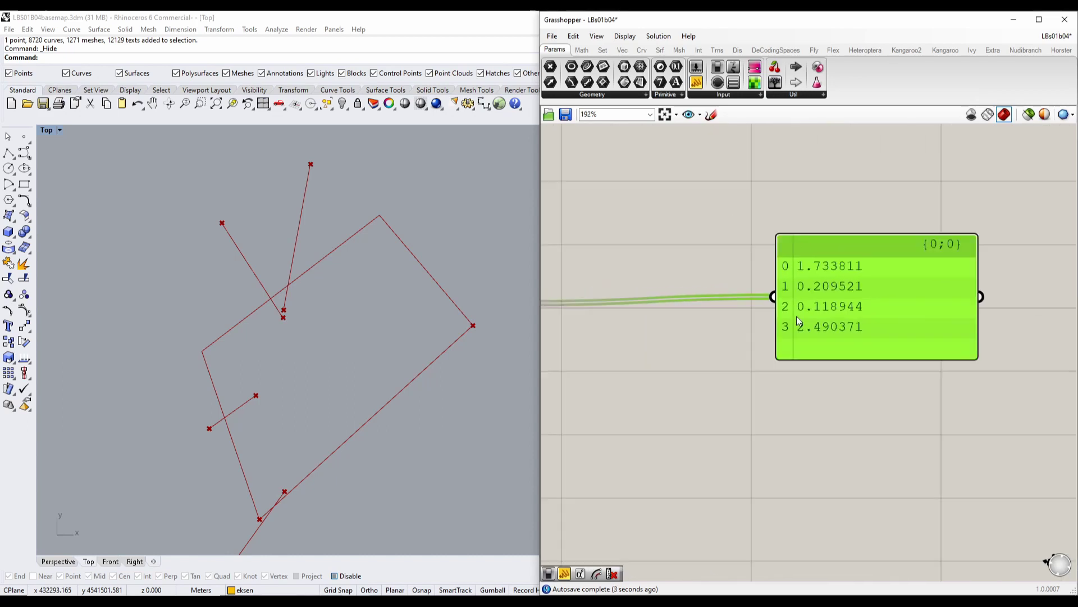
scroll(715, 312, up, 2)
drag(922, 316, 985, 312)
right_drag(819, 330, 746, 315)
click(669, 288)
scroll(828, 316, down, 3)
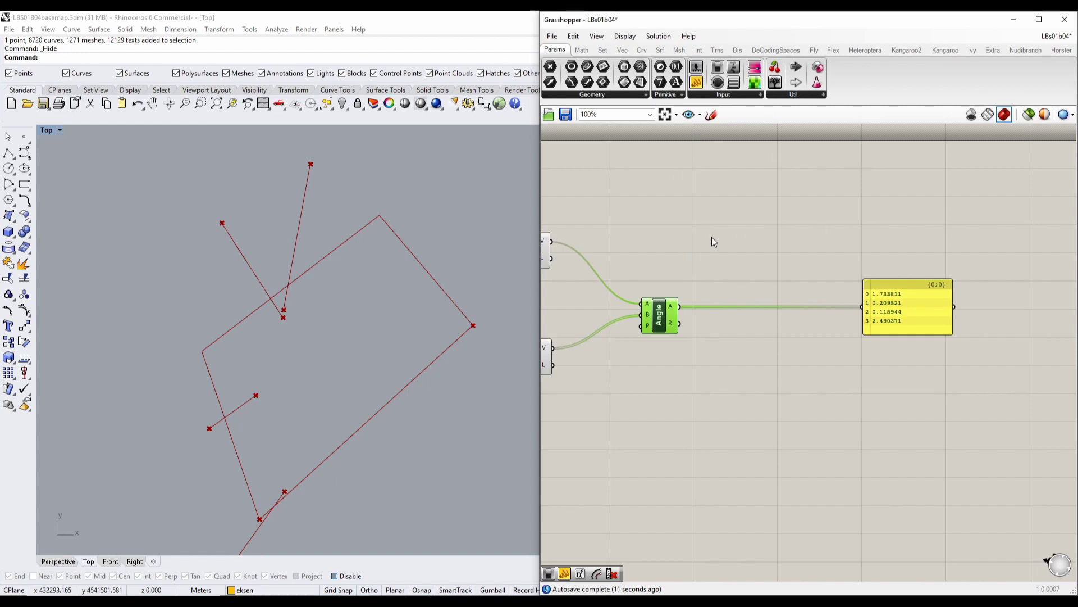
Add a Degrees component between Angle and the panel, and connect Angle's A output to its R input.
drag(920, 319, 872, 293)
scroll(751, 304, up, 4)
double_click(763, 336)
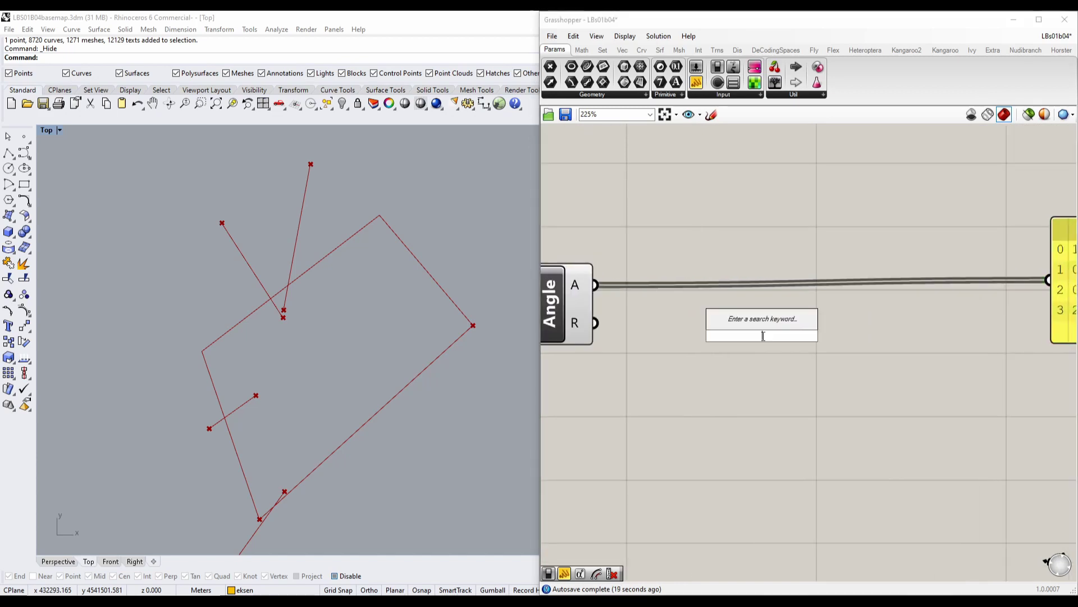
text(degree)
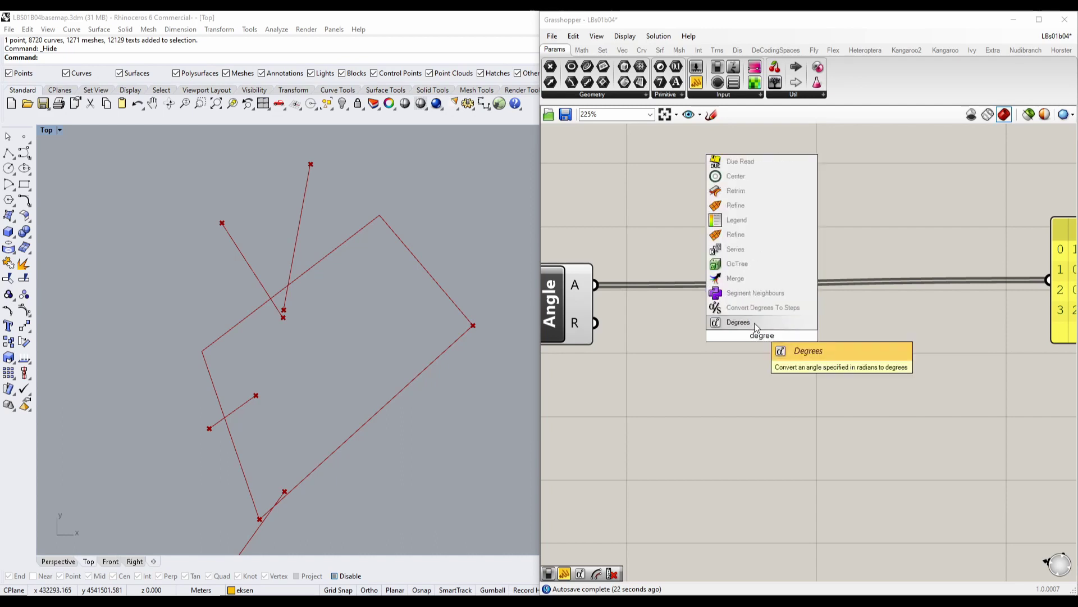
click(738, 321)
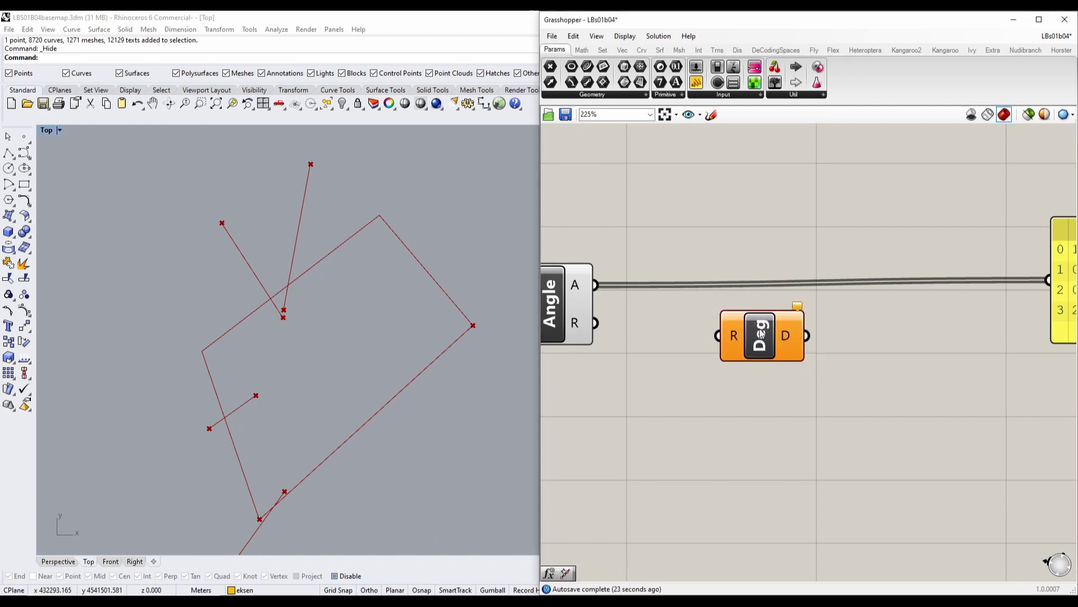
drag(753, 331, 772, 223)
drag(595, 285, 722, 224)
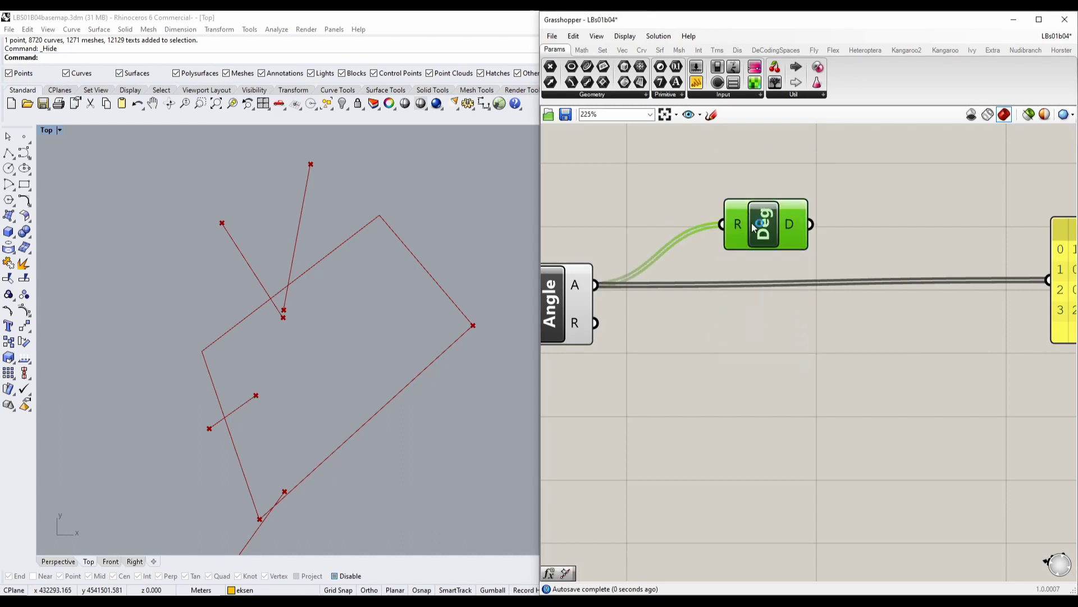
Connect the Degrees component's D output to the panel in place of the radian values, and arrange both closely in one row.
right_drag(739, 215, 603, 257)
drag(674, 266, 911, 321)
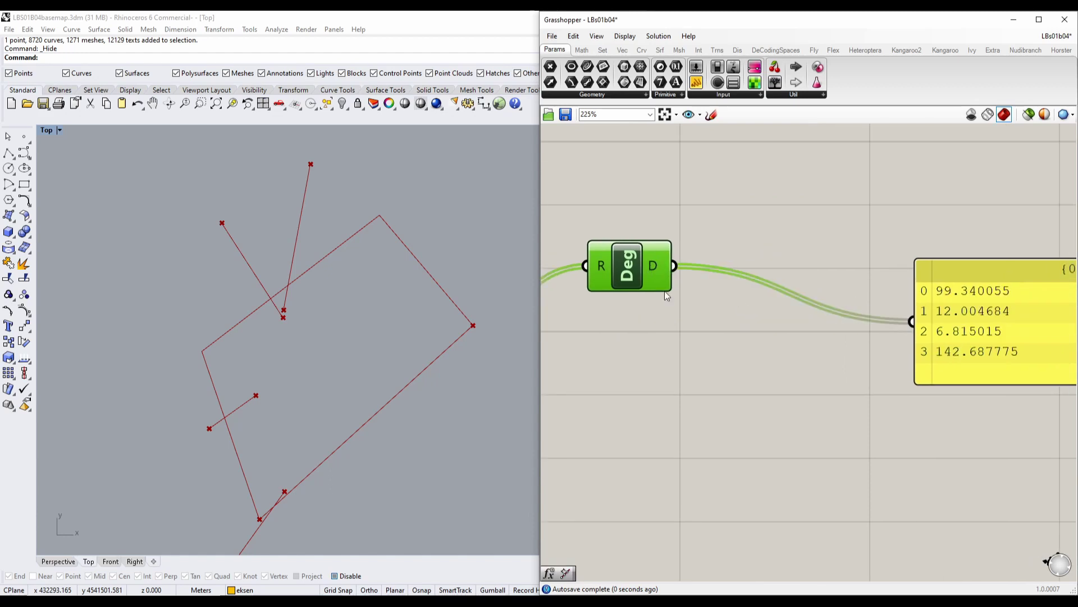
drag(618, 262, 629, 311)
right_drag(837, 327, 806, 309)
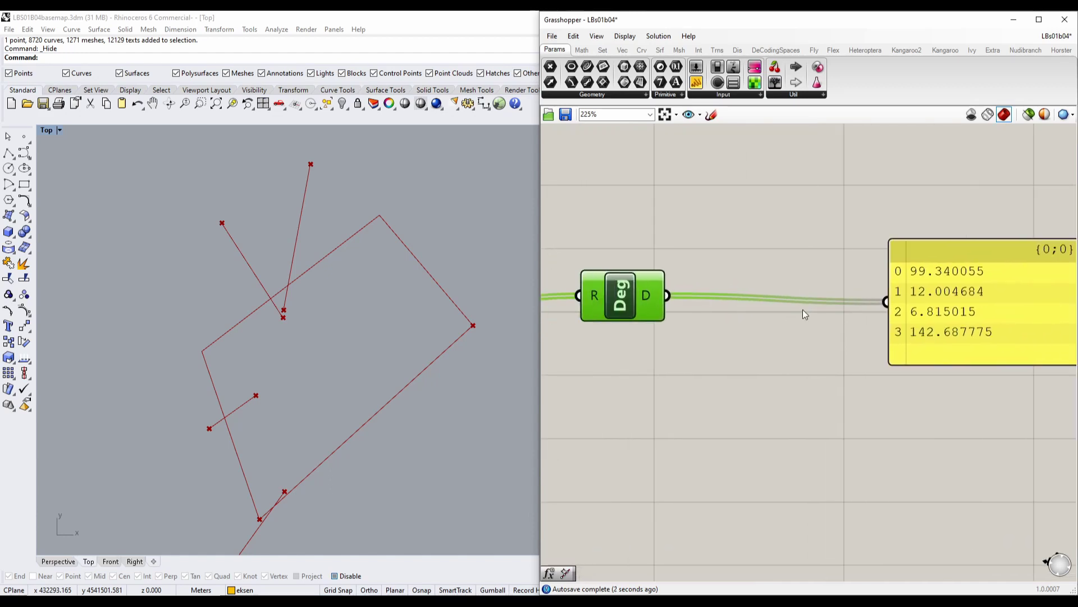
scroll(804, 312, down, 2)
drag(931, 312, 823, 299)
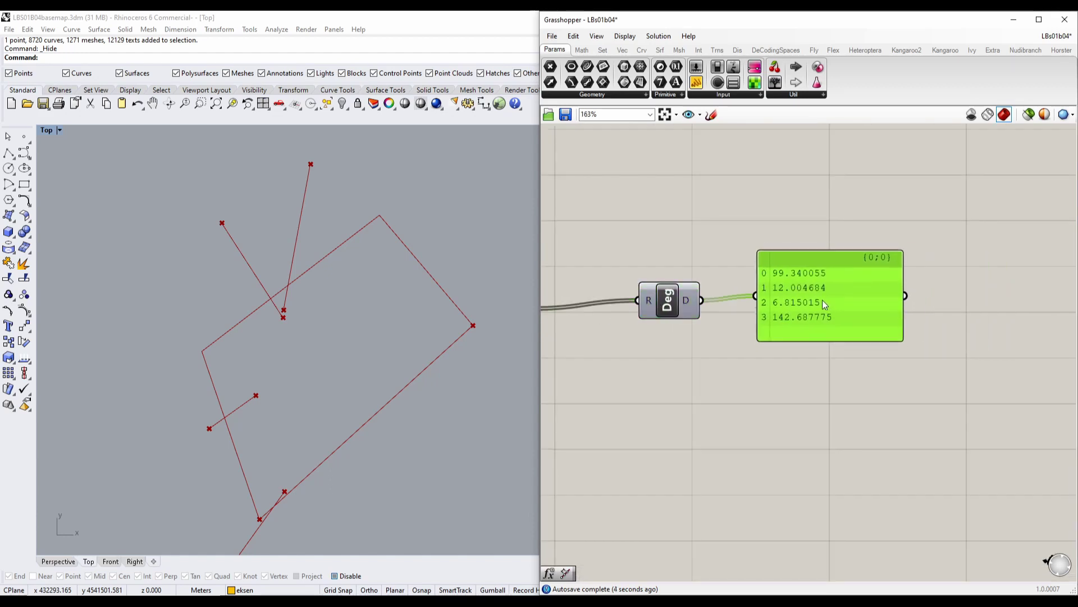
Compare each degree value in the panel with the longest boundary edge, highlighted through its List Item, and the axis lines in the viewport.
scroll(765, 283, up, 3)
mouse_move(801, 279)
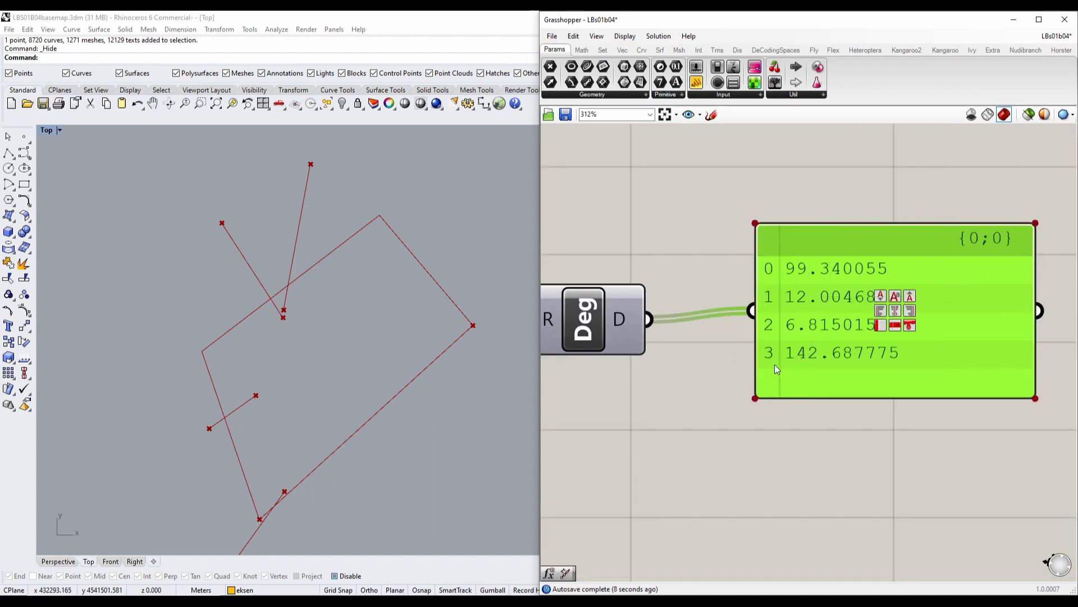
right_drag(774, 365, 879, 335)
scroll(824, 318, down, 3)
scroll(820, 318, up, 1)
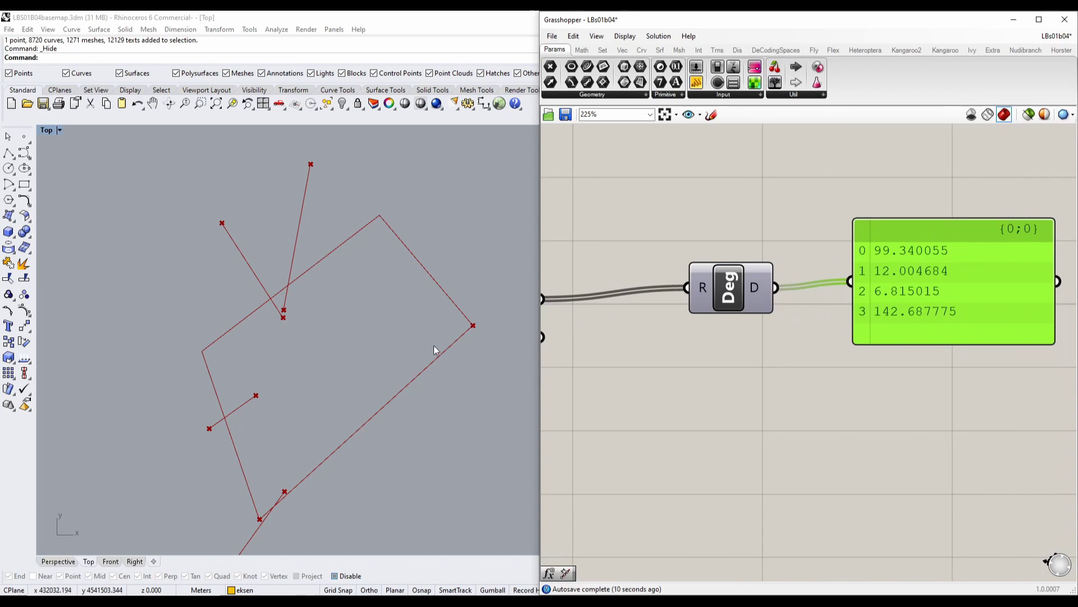
right_drag(347, 392, 340, 360)
scroll(938, 338, down, 5)
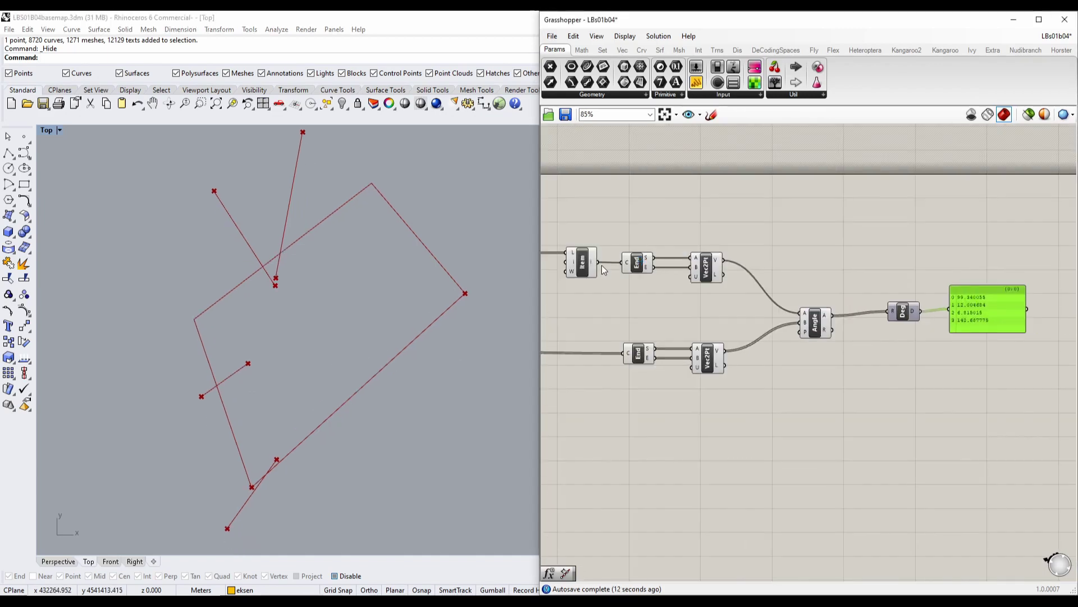
click(590, 264)
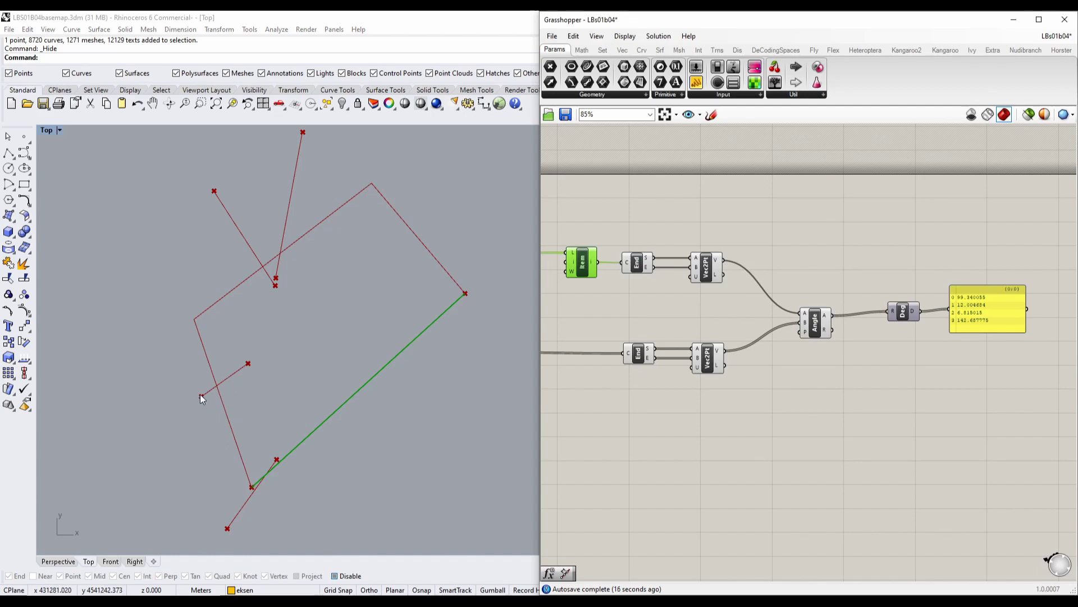
scroll(982, 351, up, 5)
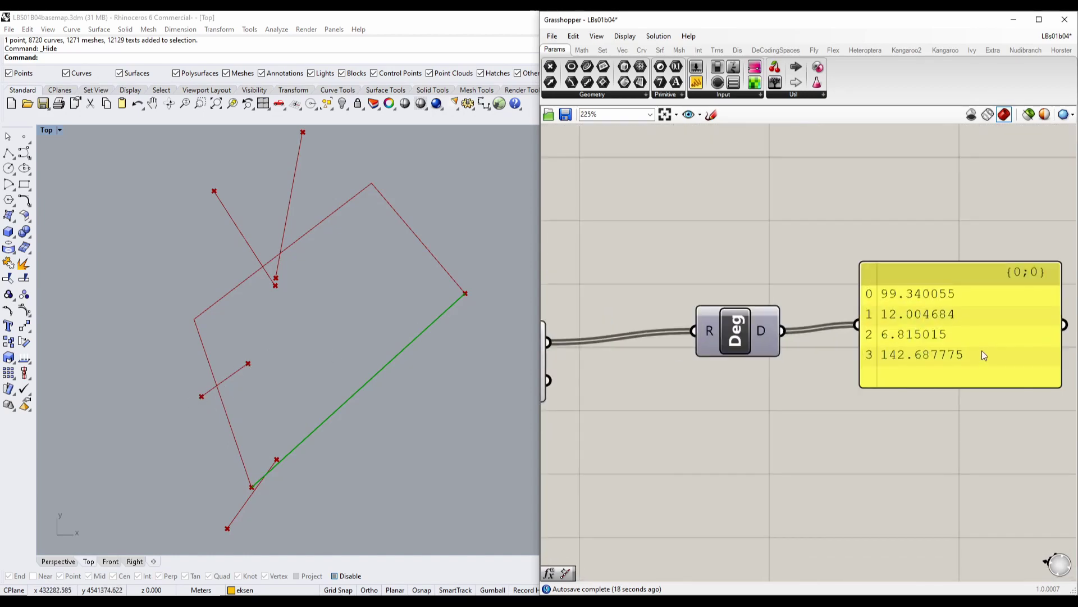
right_drag(304, 306, 315, 332)
right_drag(262, 481, 300, 378)
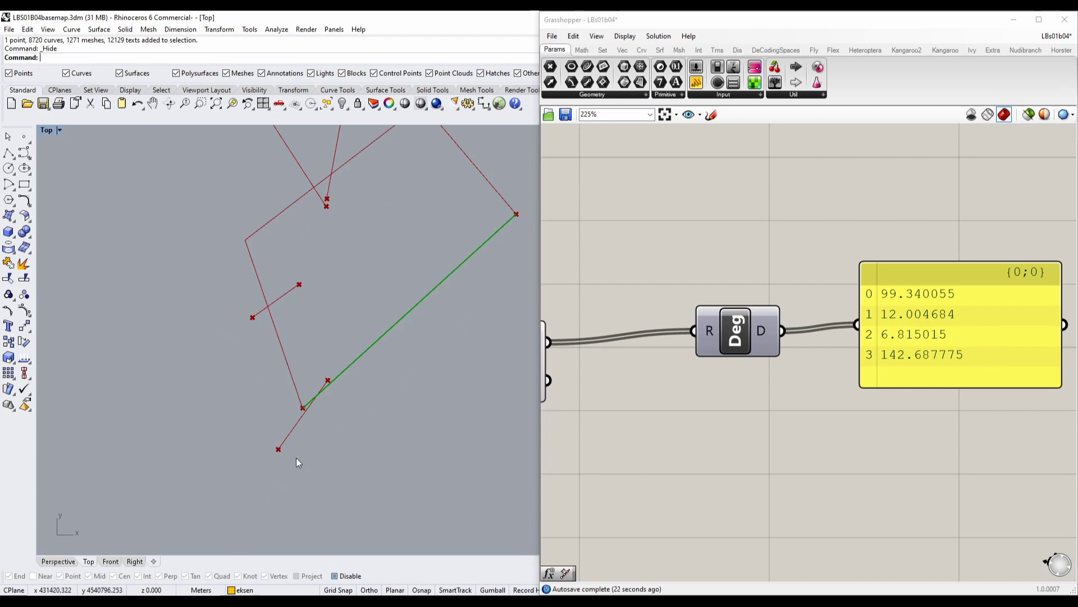
right_drag(402, 246, 406, 318)
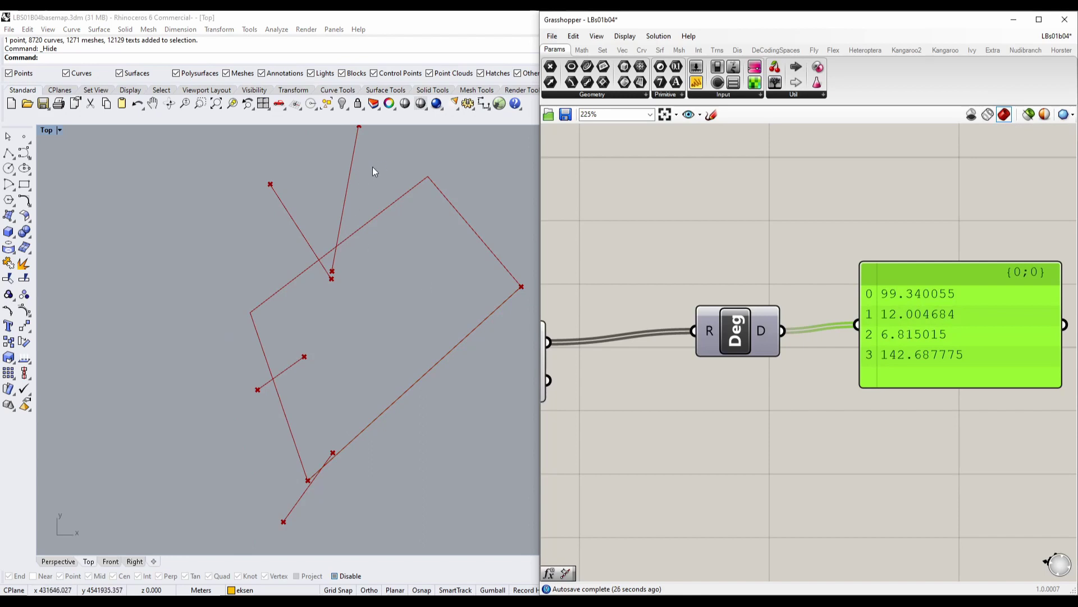
right_drag(372, 167, 377, 224)
Move the panel slightly farther from the Degrees component, level with its D output.
drag(897, 348, 922, 351)
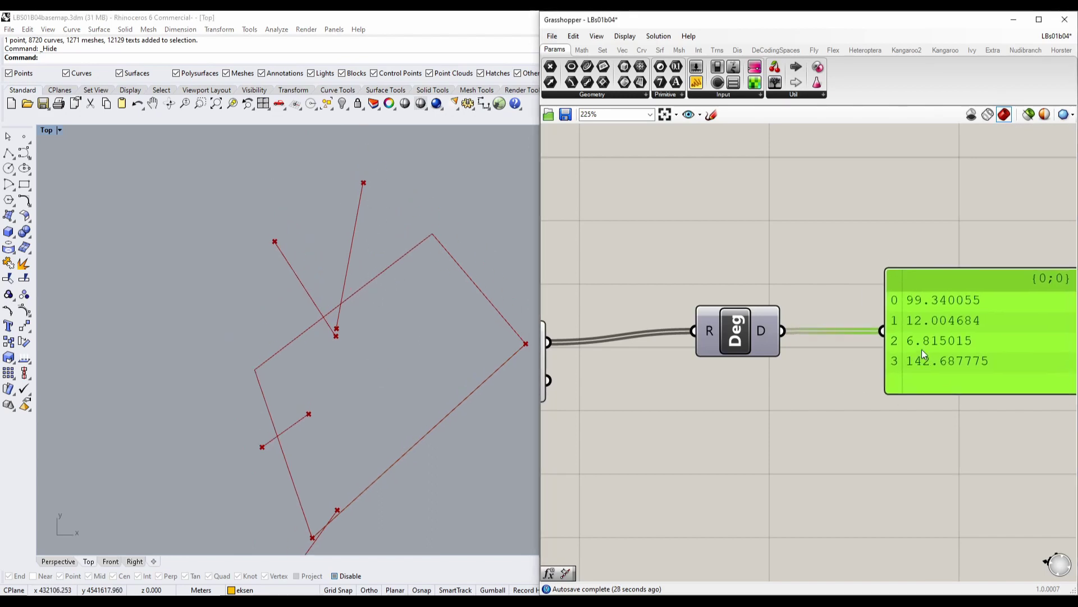
right_drag(856, 358, 840, 323)
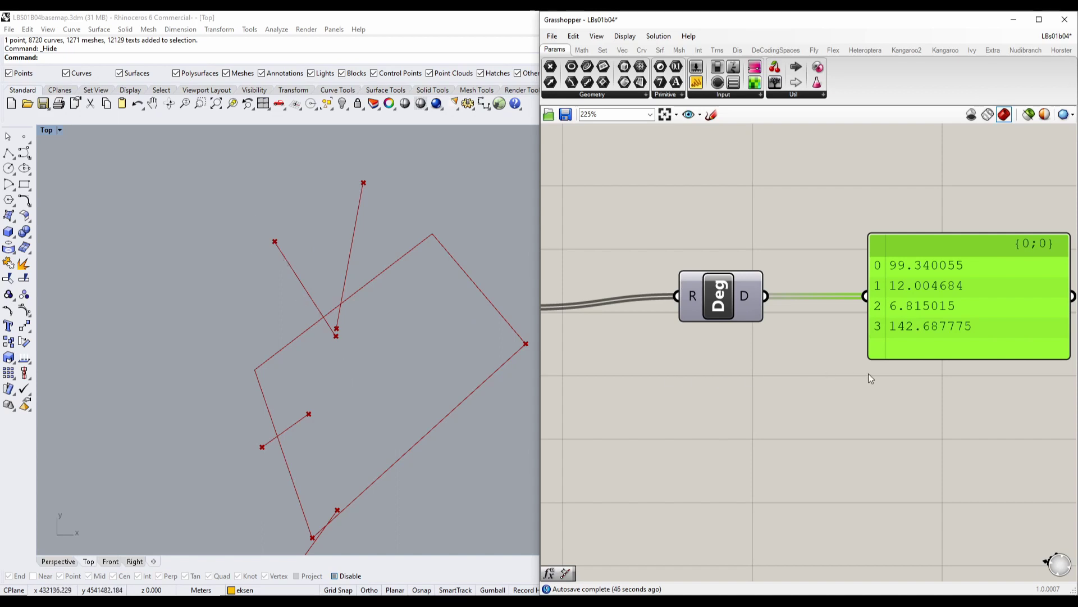
Show the hidden basemap objects around the site in Rhino, and undo that Show command.
right_click(341, 104)
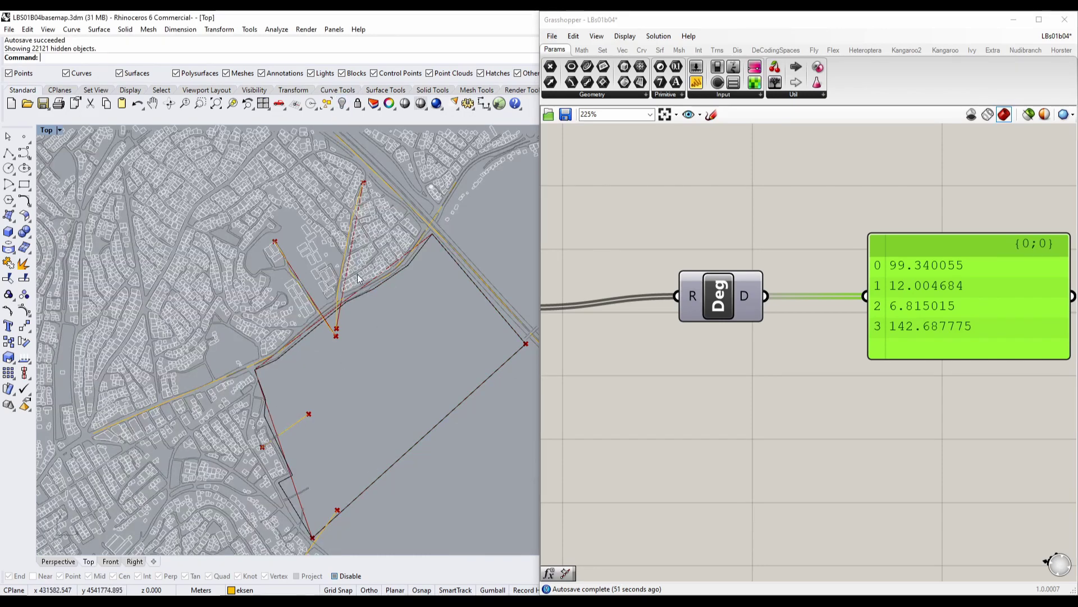
key(ctrl+z)
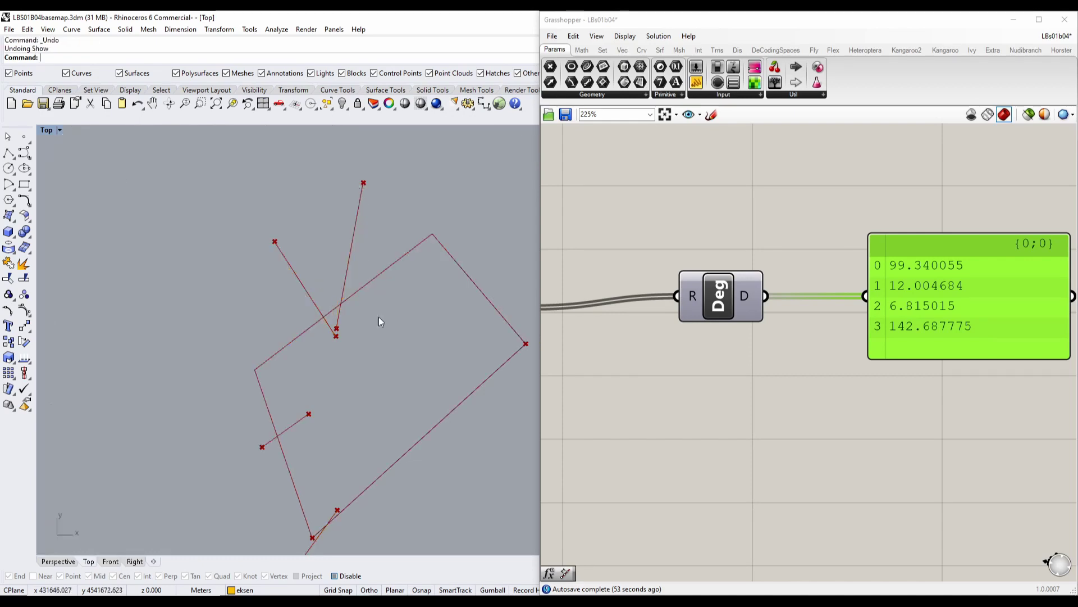
right_drag(429, 375, 386, 339)
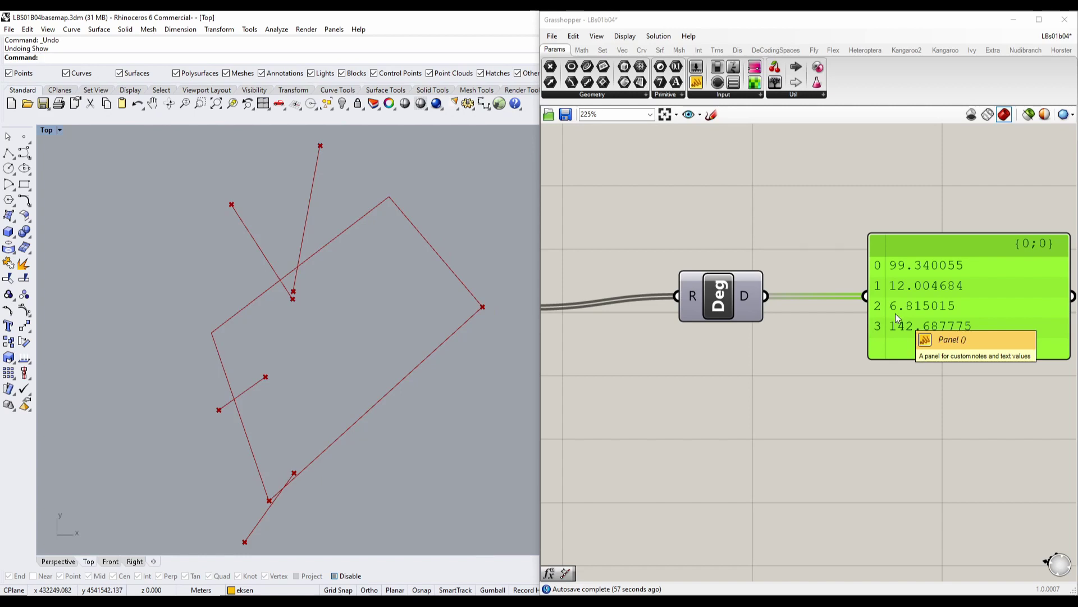
Examine the degree values in the panel and trace them back through the angle and vector components to the reduced polylines.
scroll(471, 356, down, 5)
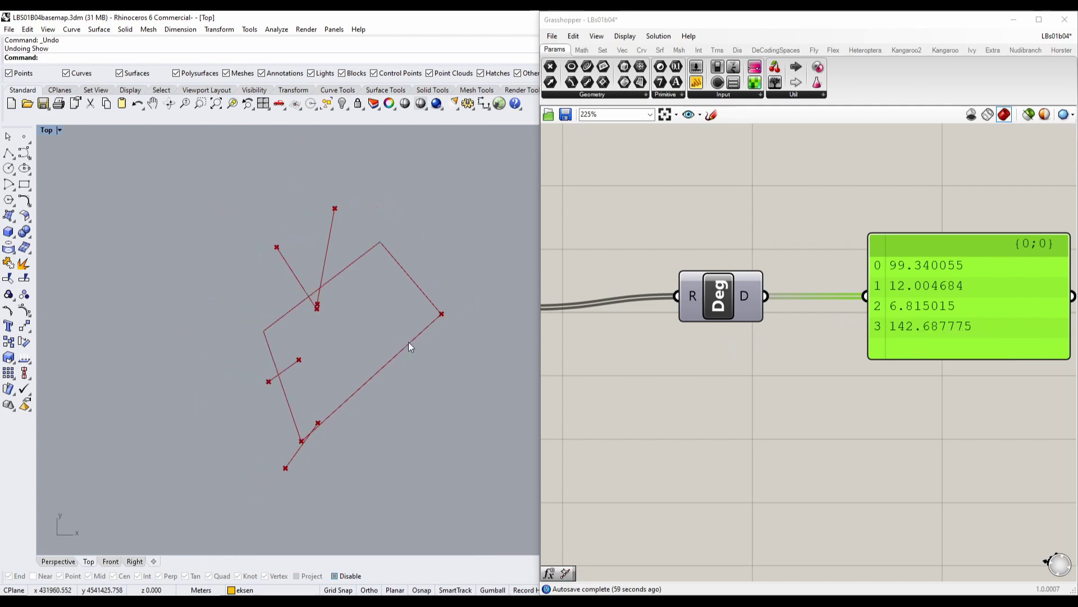
drag(735, 301, 705, 312)
right_drag(895, 320, 799, 315)
drag(842, 282, 849, 293)
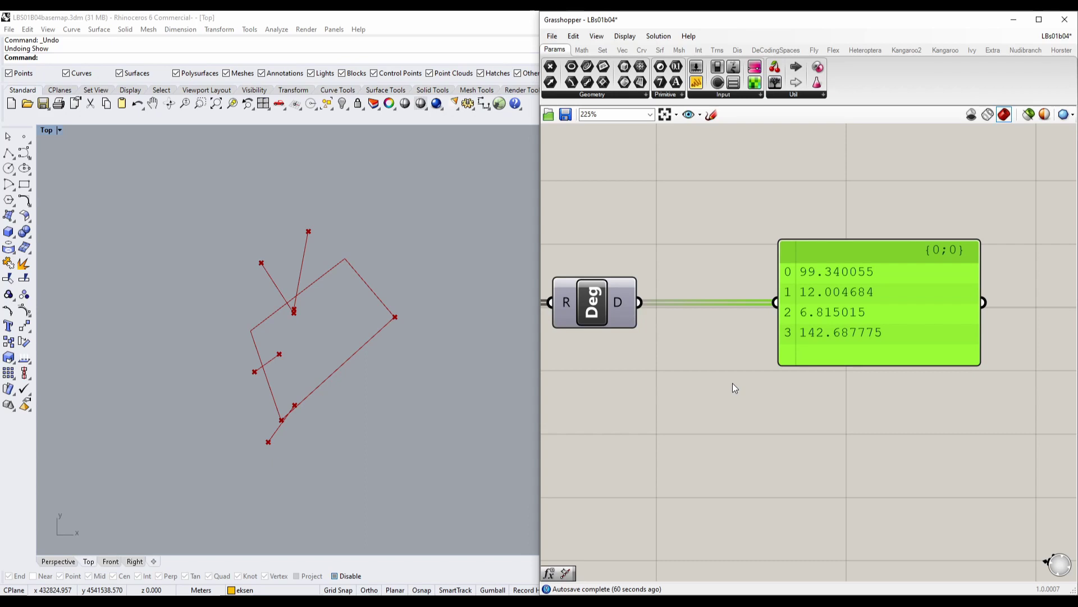
right_drag(736, 382, 847, 347)
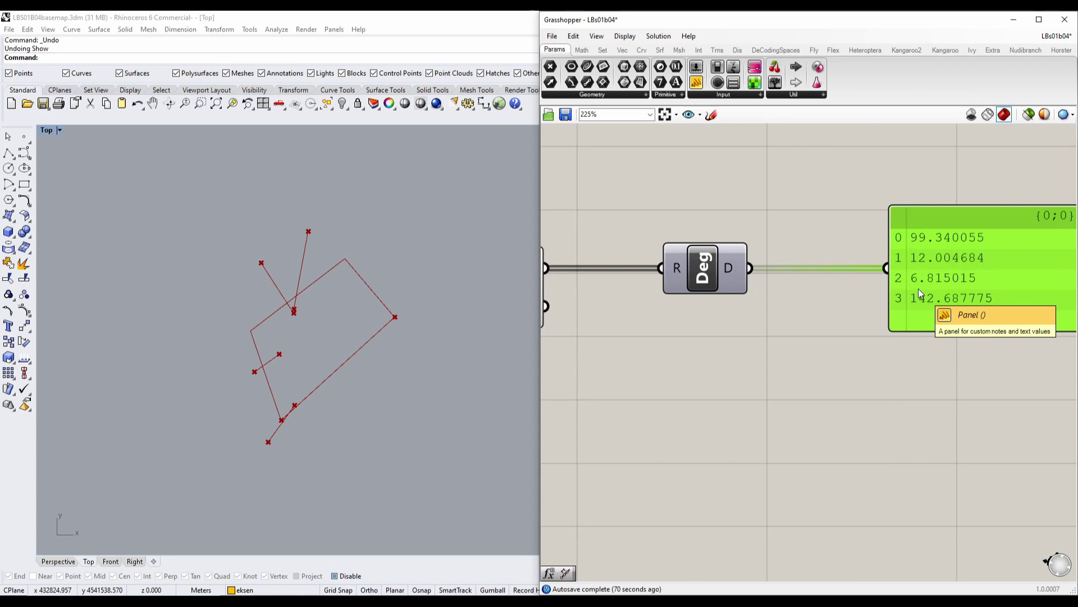
right_drag(284, 280, 360, 251)
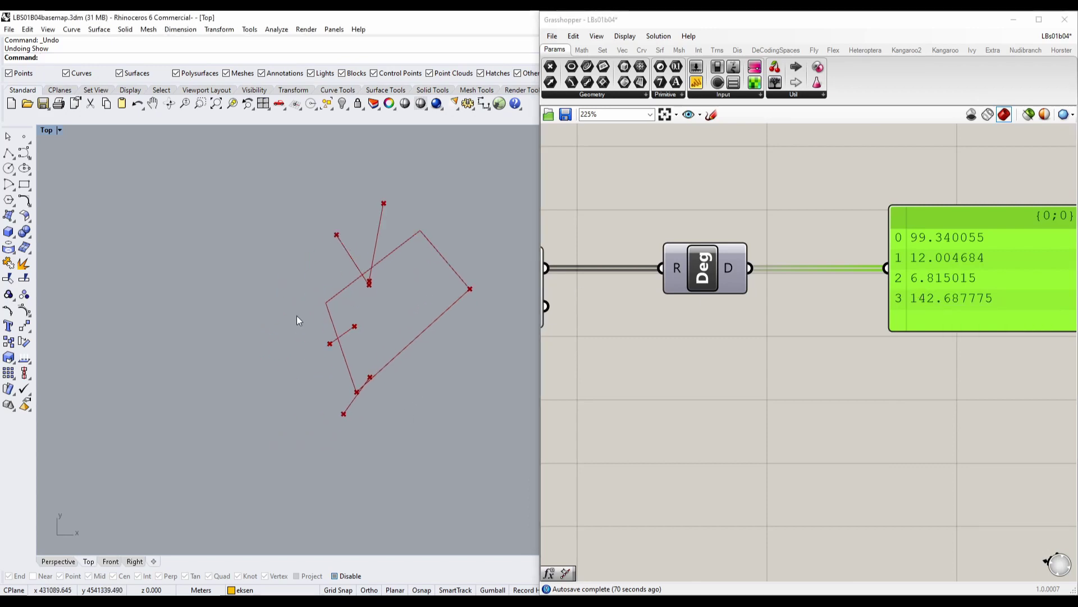
right_drag(608, 307, 751, 305)
scroll(751, 305, down, 6)
right_drag(696, 339, 843, 300)
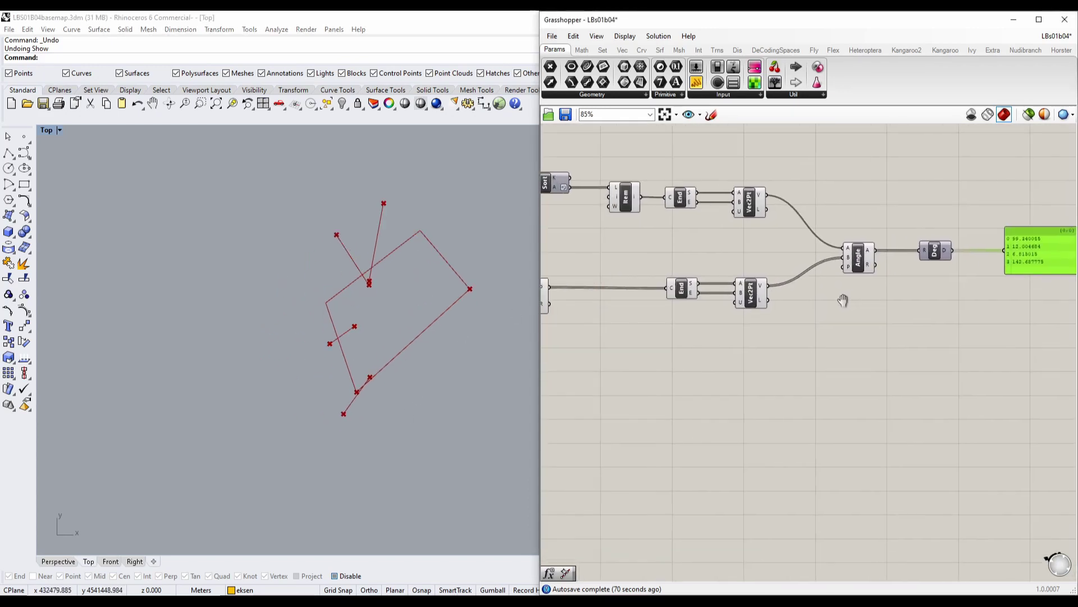
right_drag(625, 313, 790, 291)
click(697, 281)
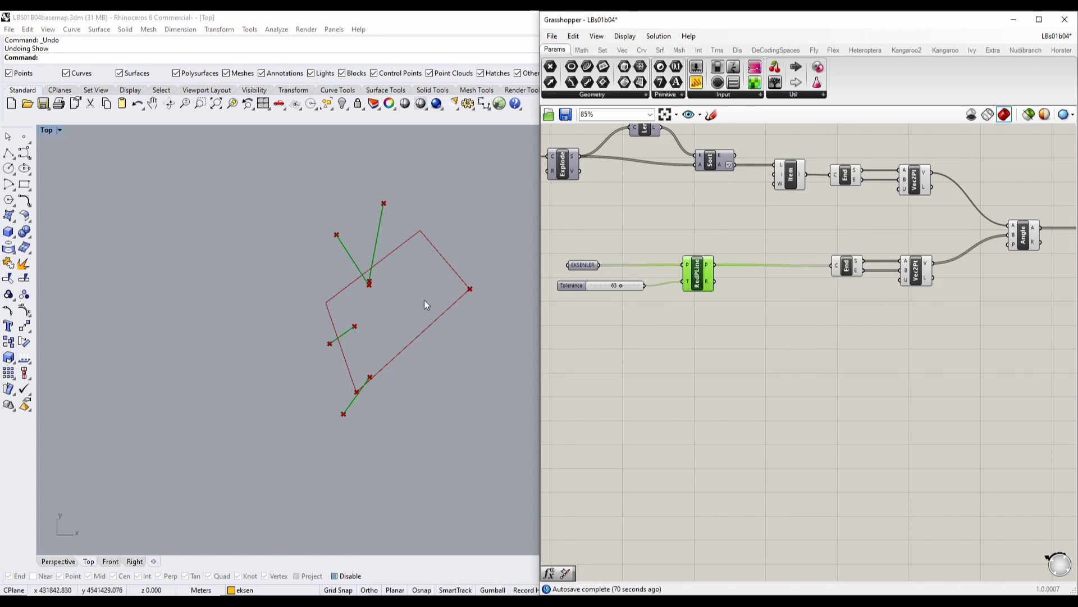
right_drag(1029, 318, 725, 330)
click(926, 252)
right_drag(844, 270, 777, 271)
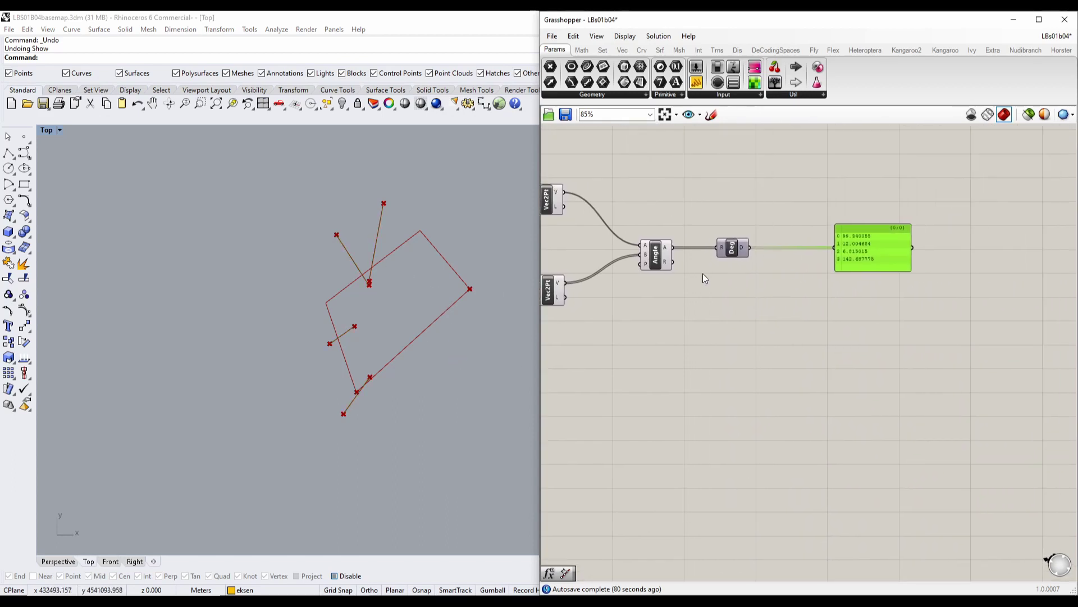
Add an Evaluate component and place it below the Degrees component.
scroll(837, 270, up, 3)
right_drag(734, 362, 736, 332)
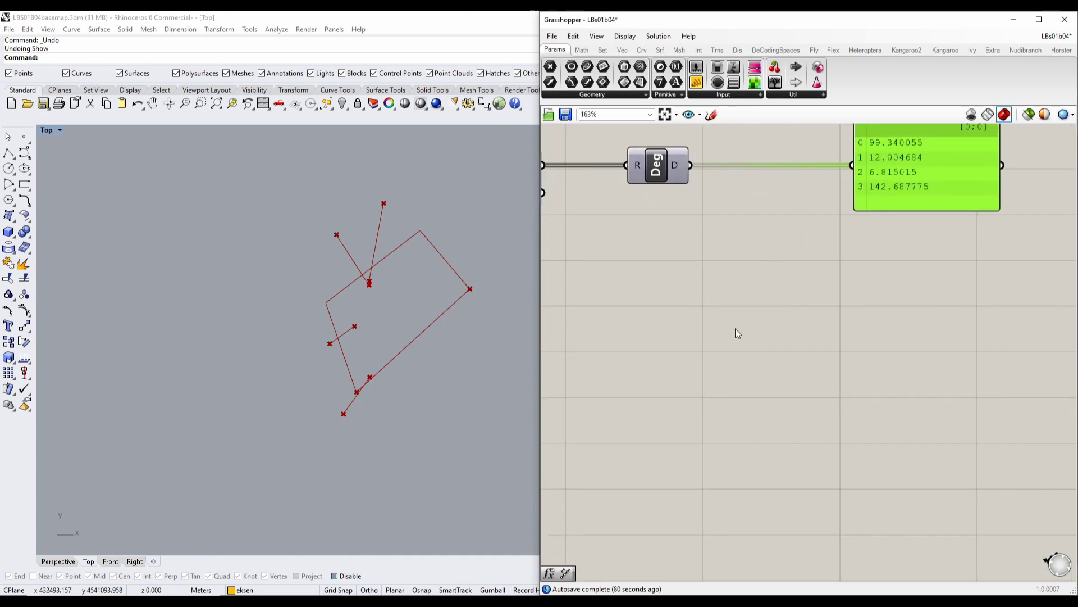
double_click(737, 329)
text(smal)
double_click(880, 312)
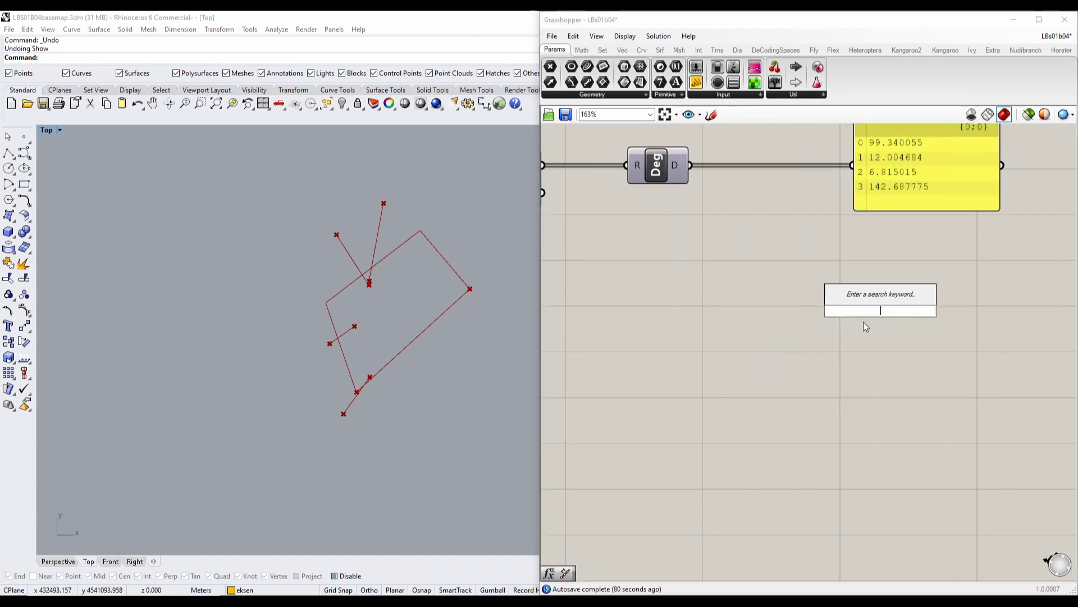
text(eval)
key(Return)
drag(868, 320, 678, 283)
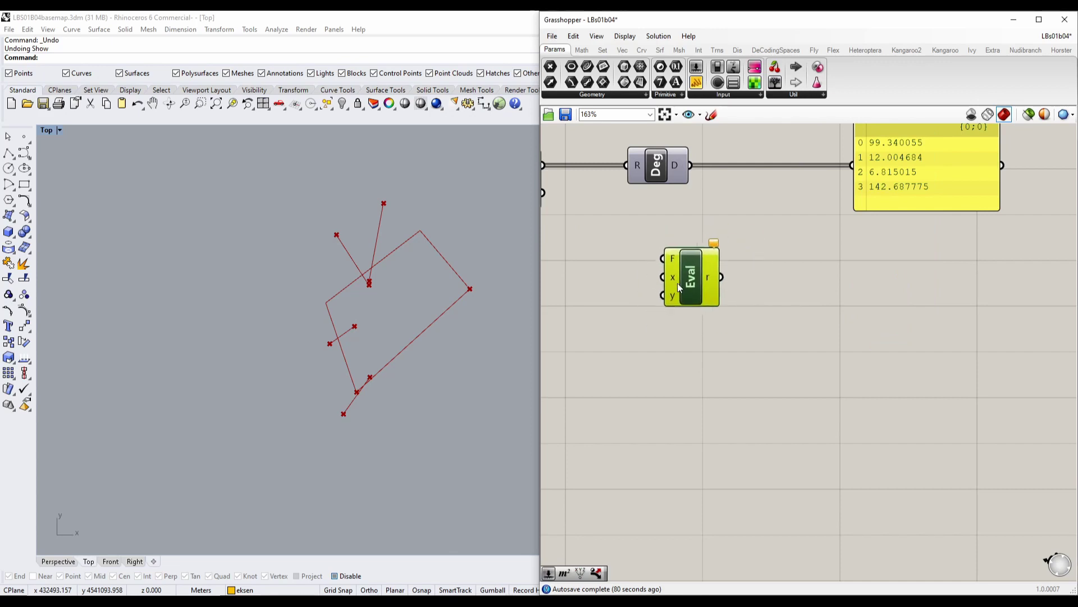
Open the Evaluate component's Expression Designer, look over its functions, operators and variables, and close it without entering an expression.
right_drag(678, 283, 762, 331)
scroll(792, 320, up, 3)
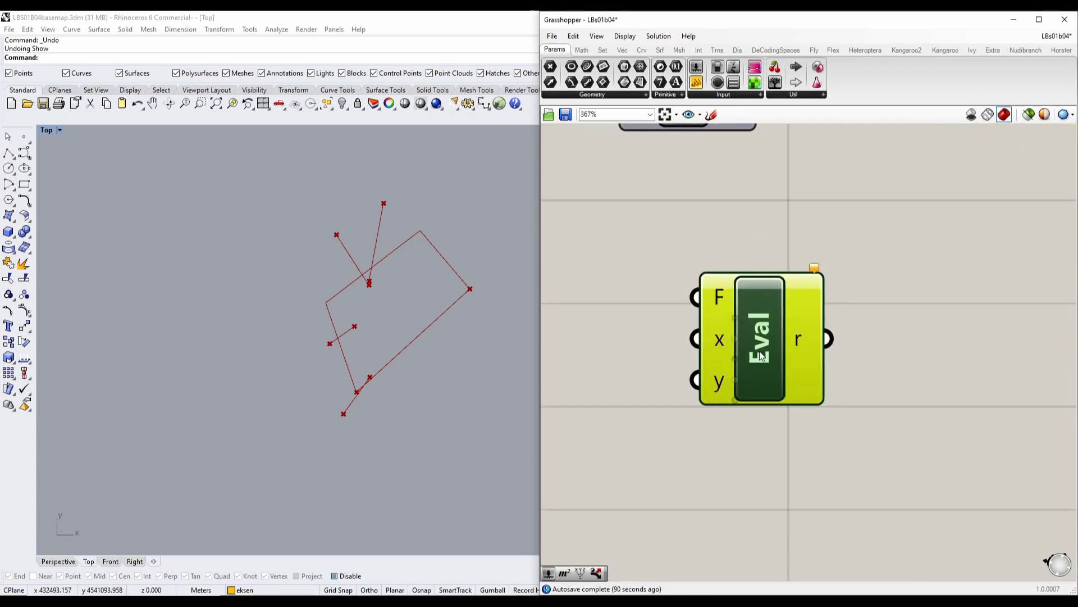
double_click(762, 356)
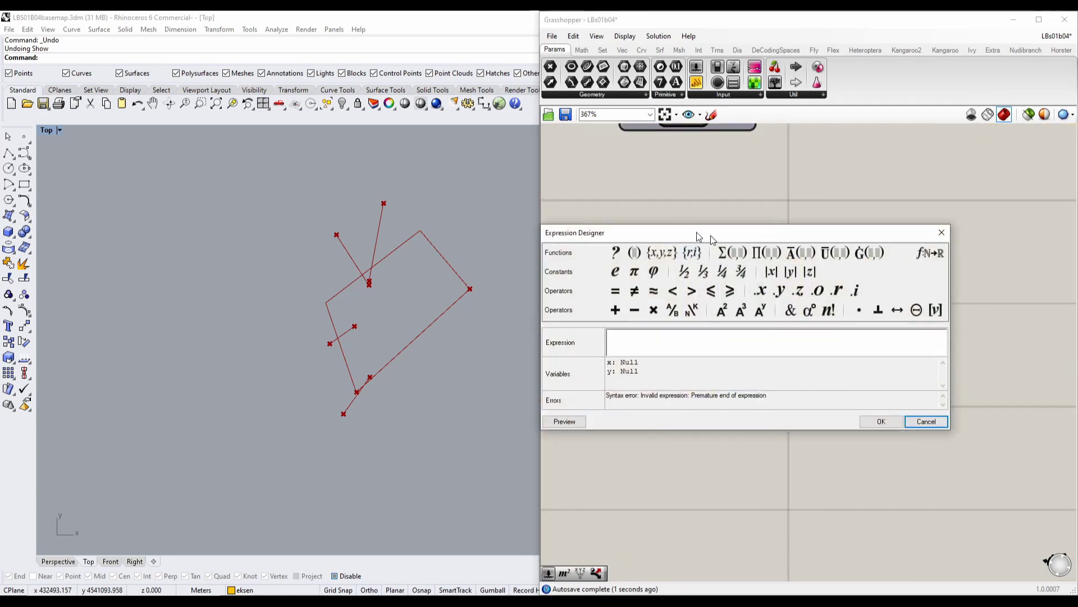
drag(697, 232, 504, 157)
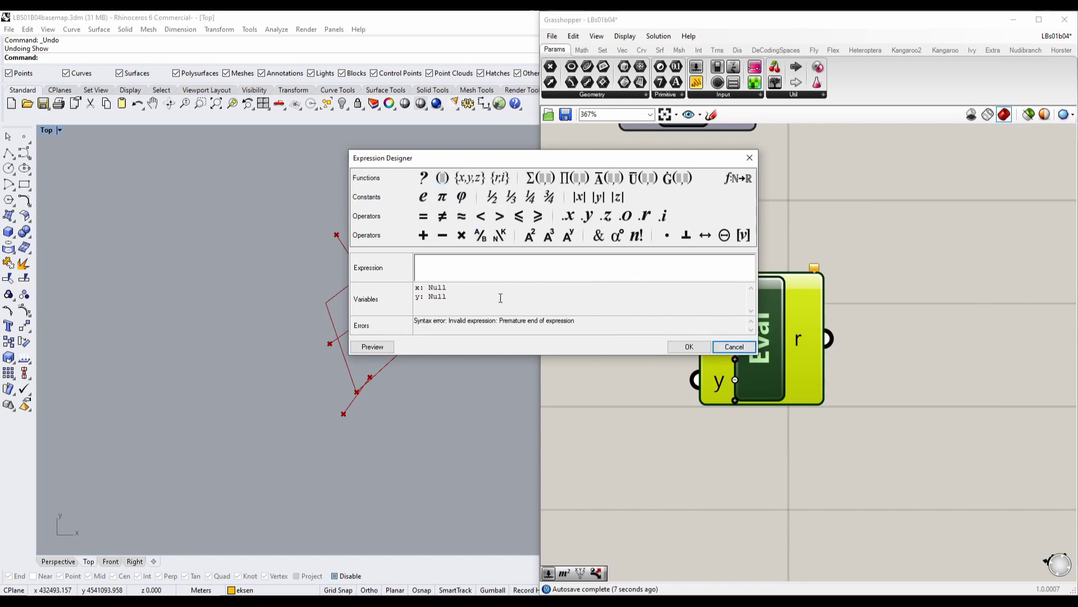
drag(528, 156, 687, 135)
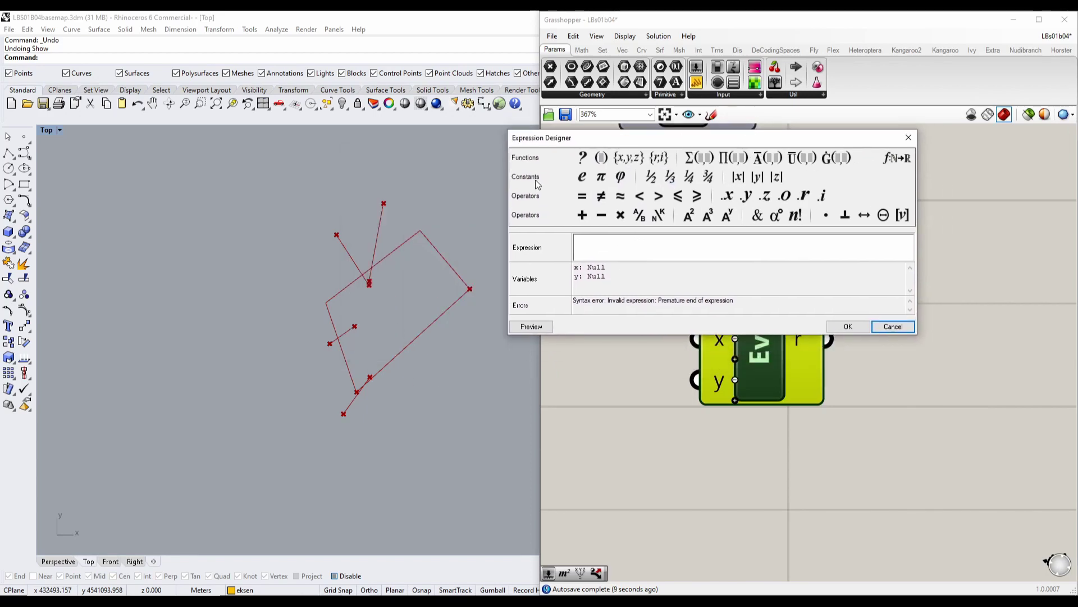
click(616, 244)
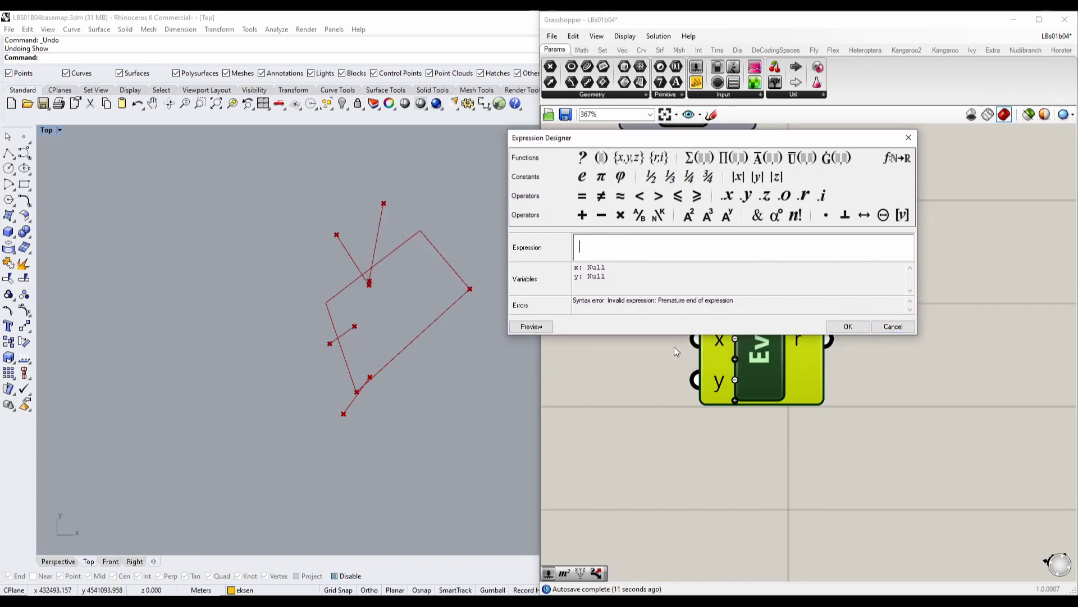
drag(681, 144, 767, 354)
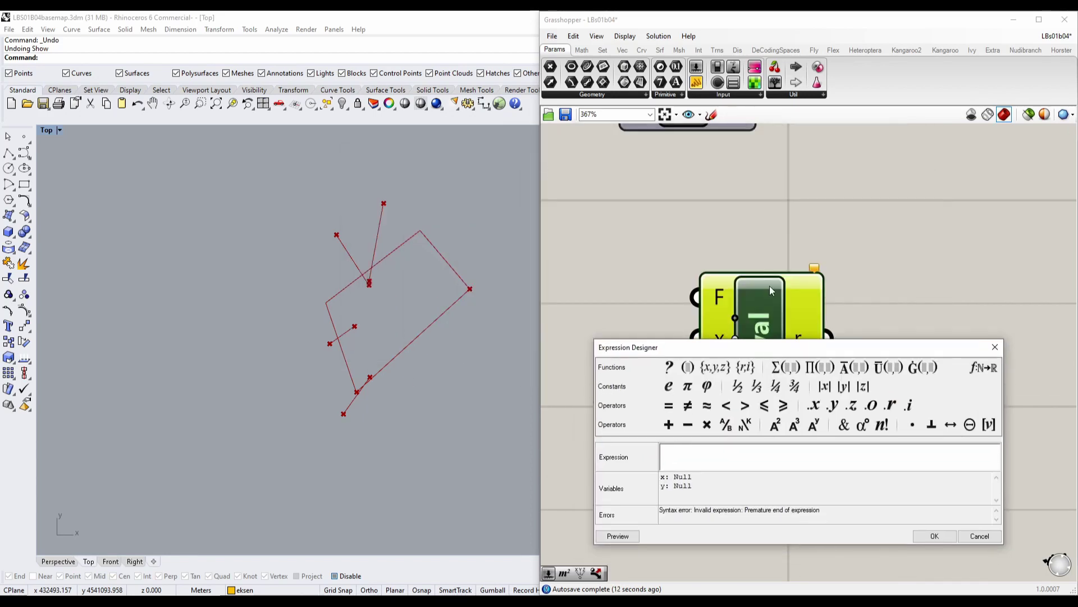
click(995, 347)
right_drag(837, 262, 722, 378)
scroll(721, 377, down, 3)
click(724, 376)
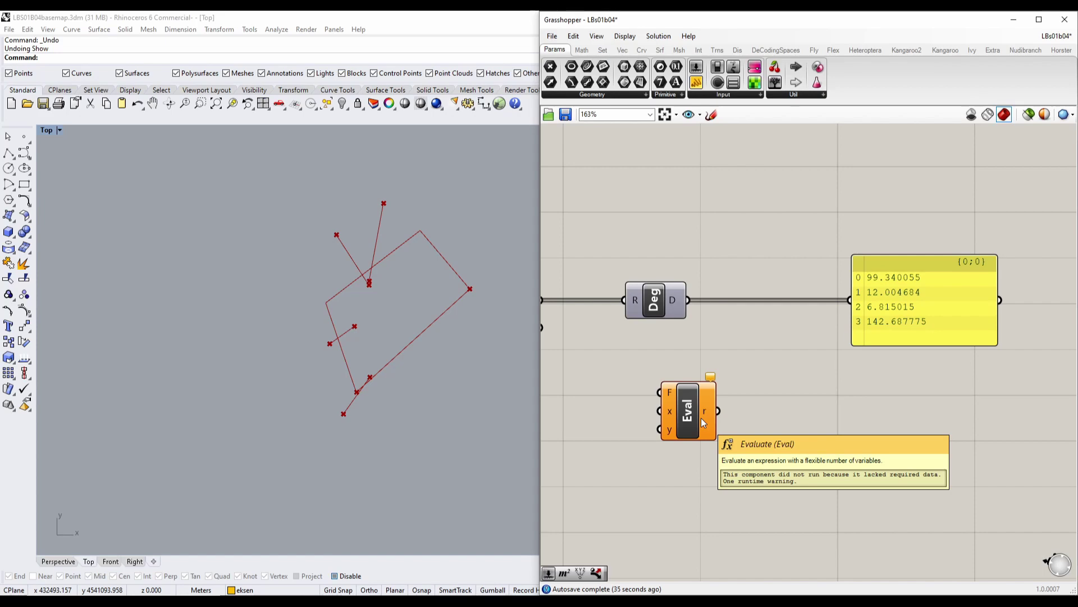
Look up the If function in the Expression Designer's function list, and close the list and the designer.
right_drag(733, 407, 804, 369)
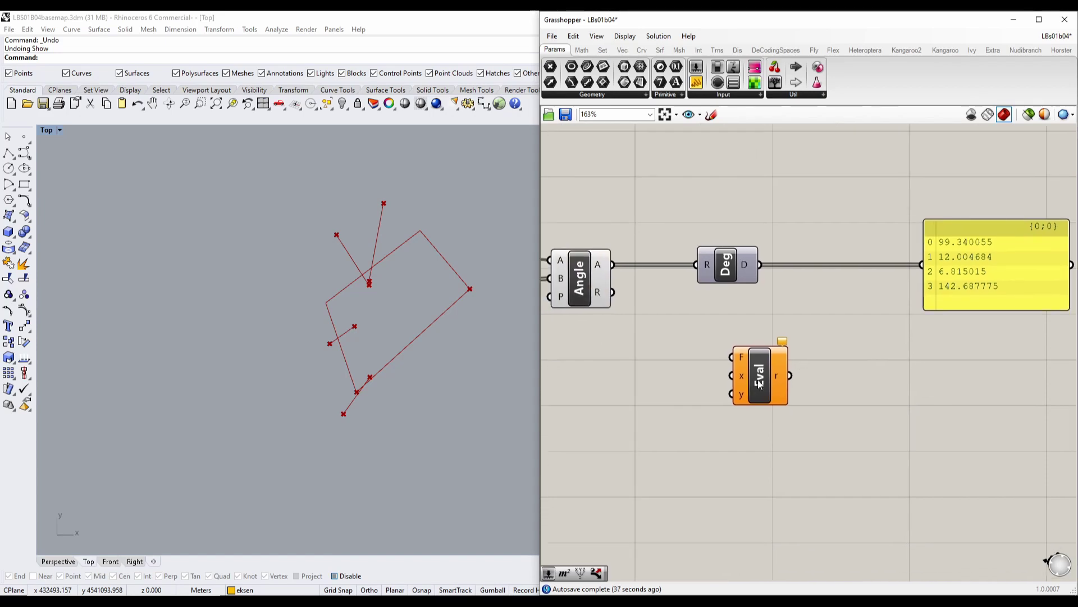
scroll(757, 378, up, 3)
click(763, 374)
double_click(764, 380)
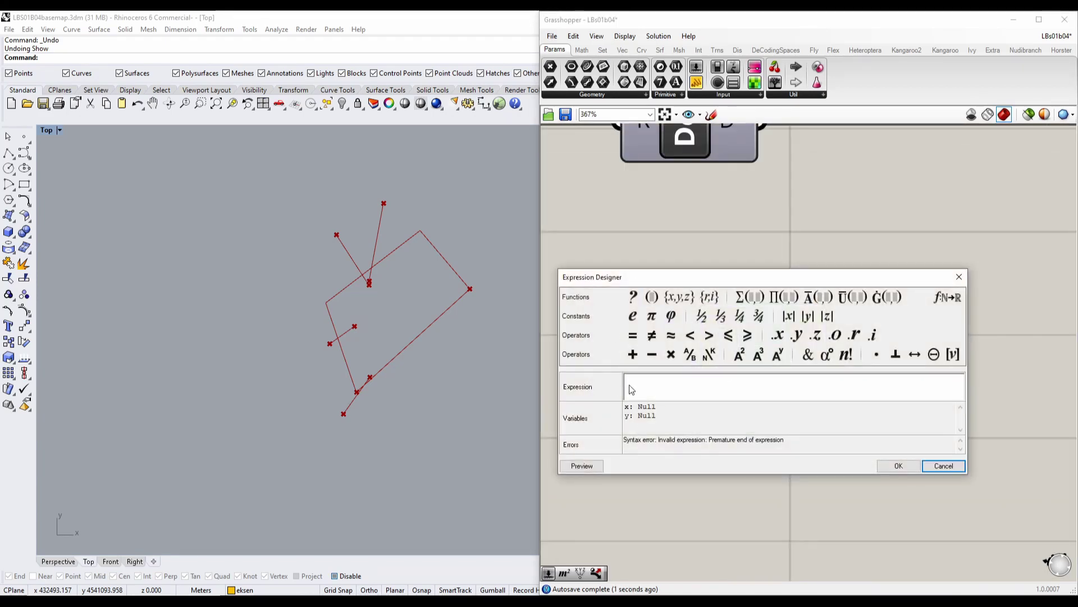
click(948, 296)
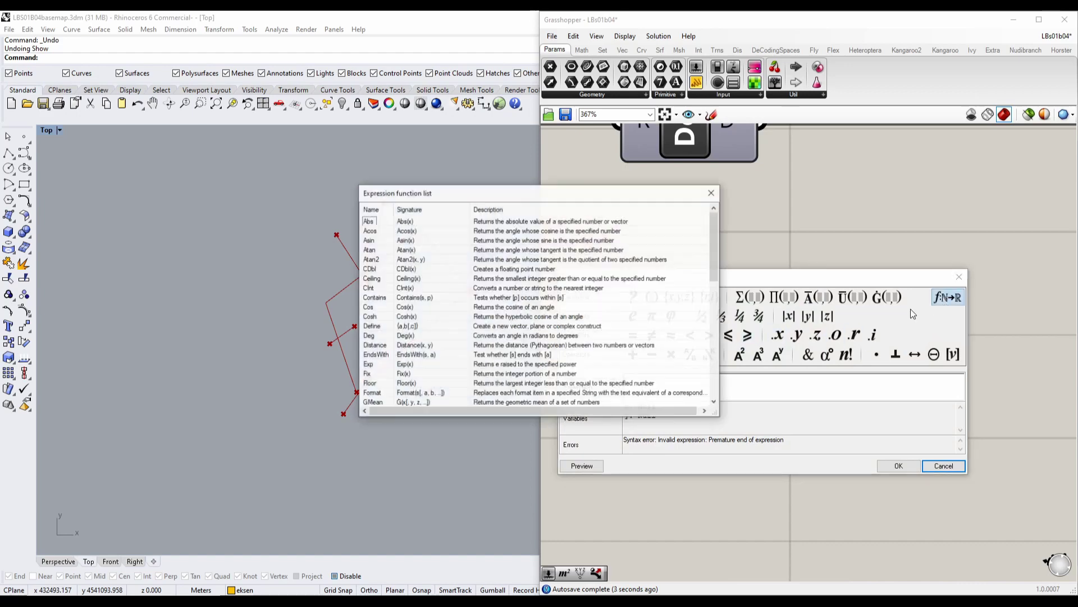
drag(714, 241, 716, 295)
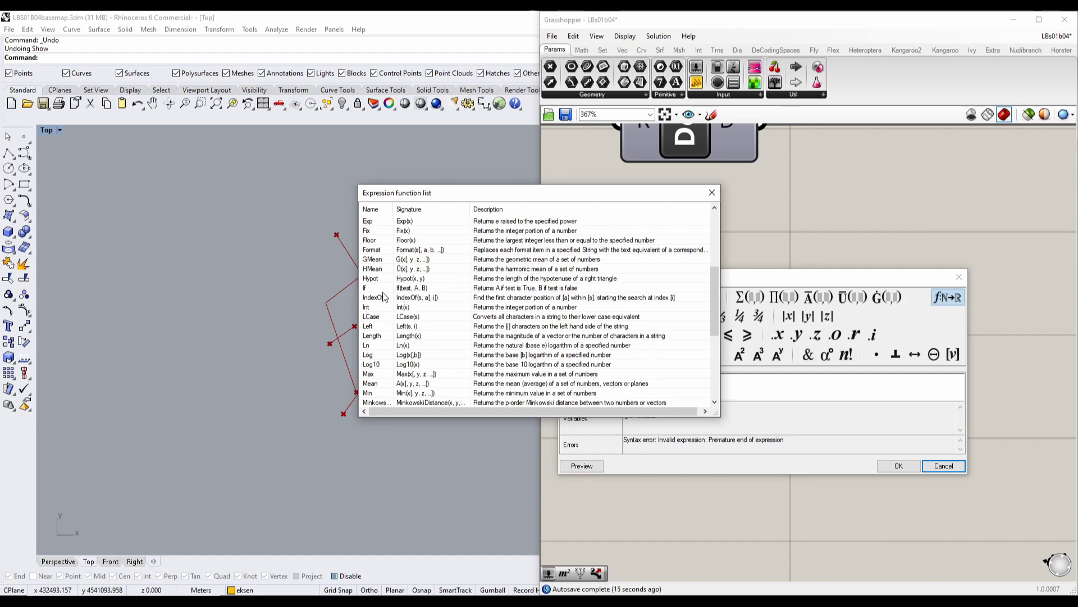
click(711, 192)
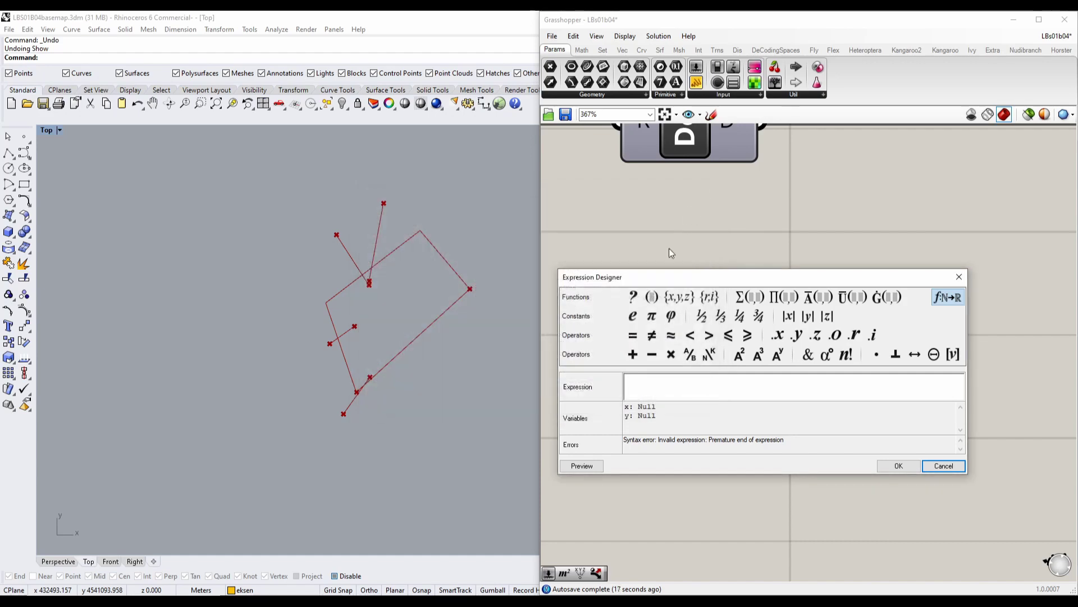
click(960, 277)
scroll(830, 251, down, 4)
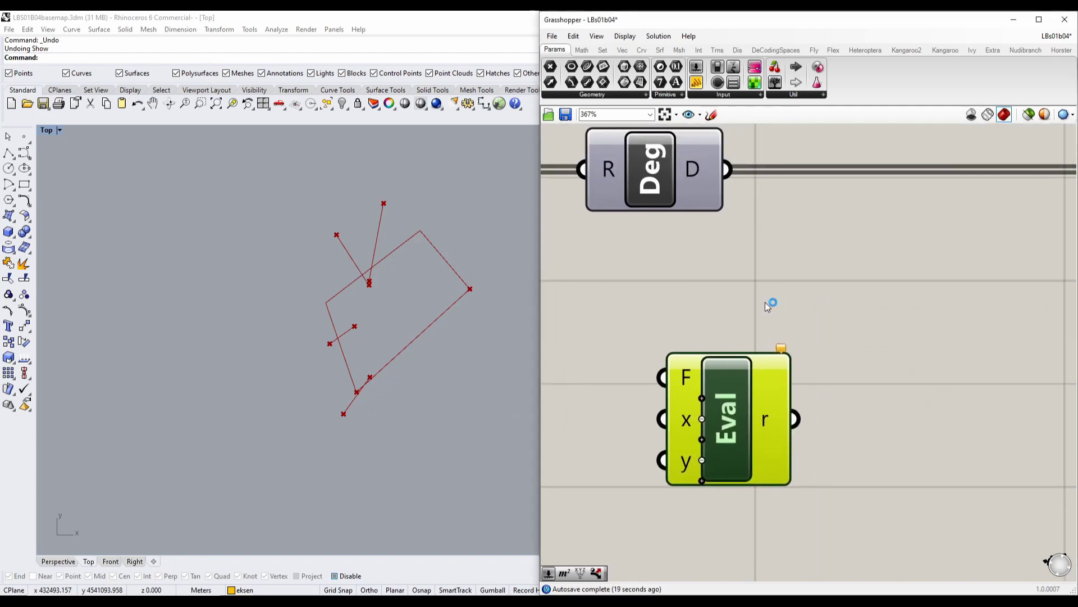
drag(753, 359, 812, 345)
scroll(798, 340, up, 4)
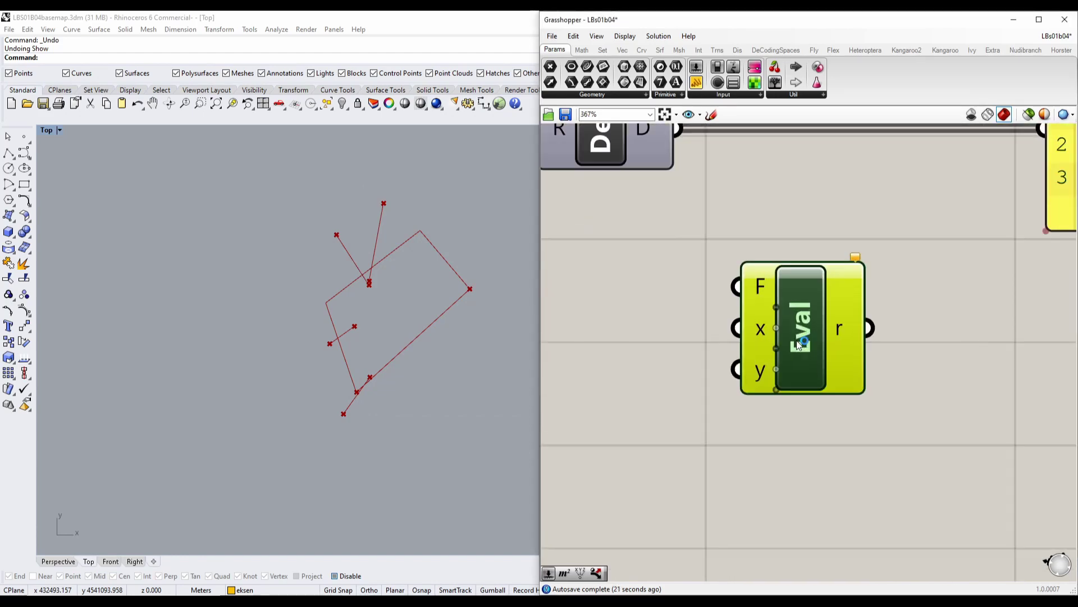
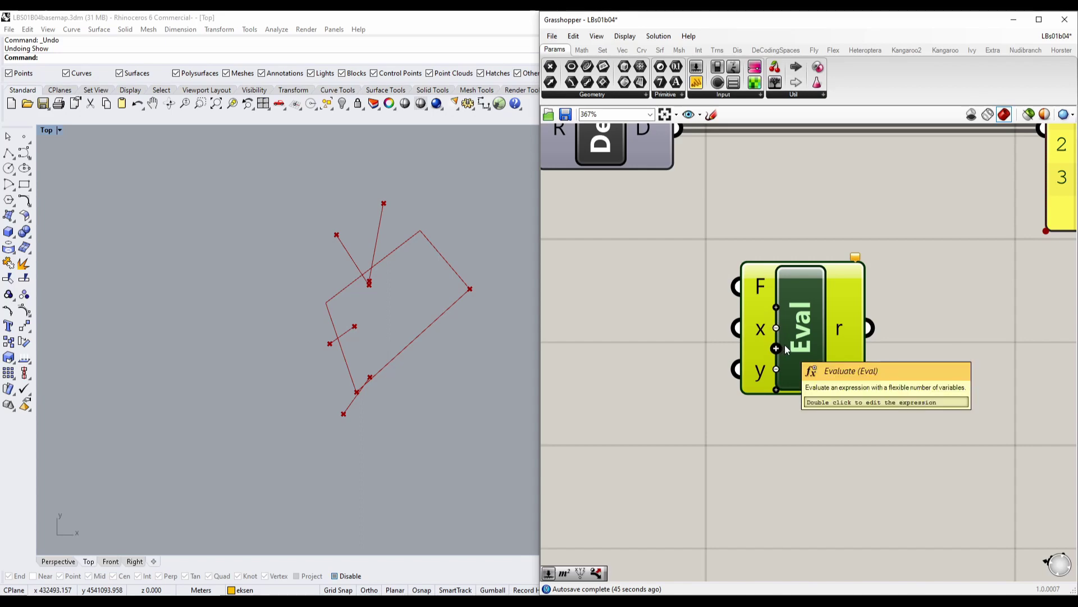
Connect the Degrees component's D output to the x input of the Evaluate component.
right_drag(830, 344, 802, 375)
scroll(767, 369, down, 2)
right_drag(642, 318, 679, 304)
scroll(751, 333, down, 3)
scroll(680, 304, up, 4)
drag(666, 241, 752, 424)
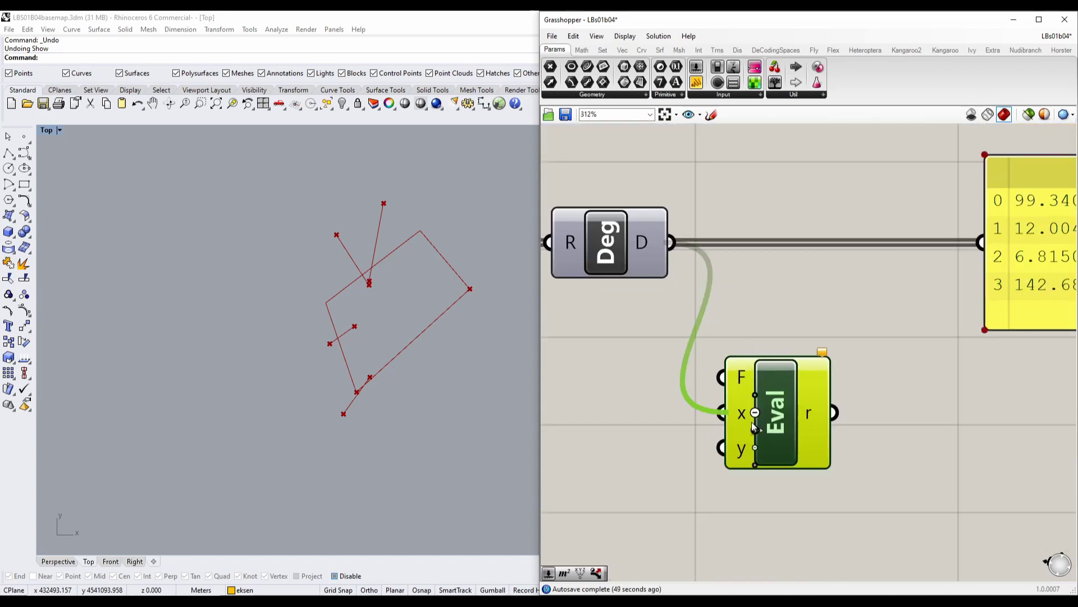
Remove the y variable from the Evaluate component and add it back.
scroll(761, 467, up, 3)
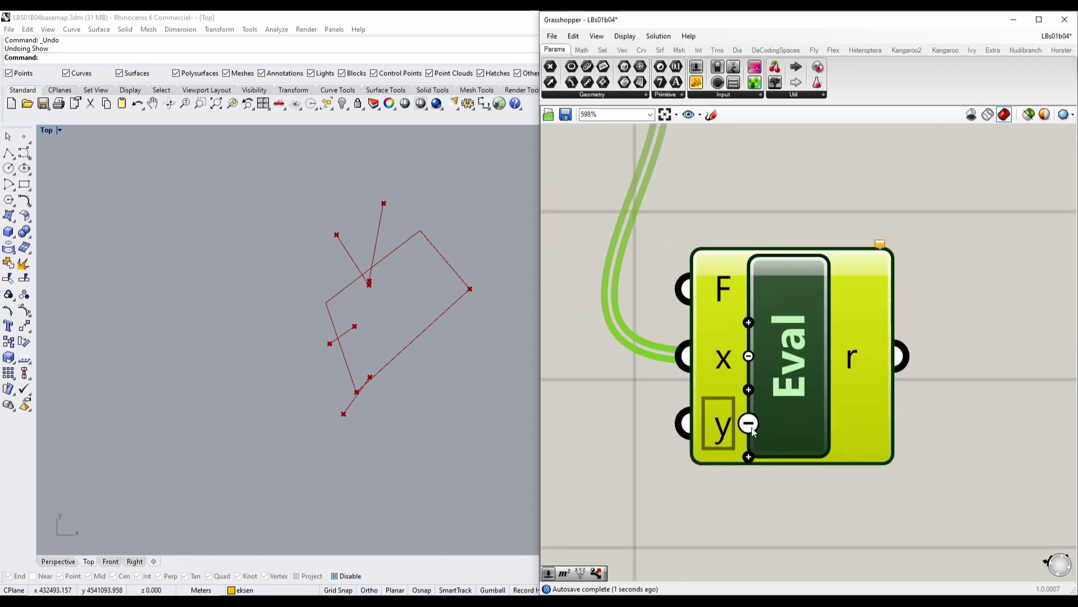
click(748, 424)
right_drag(766, 449, 802, 437)
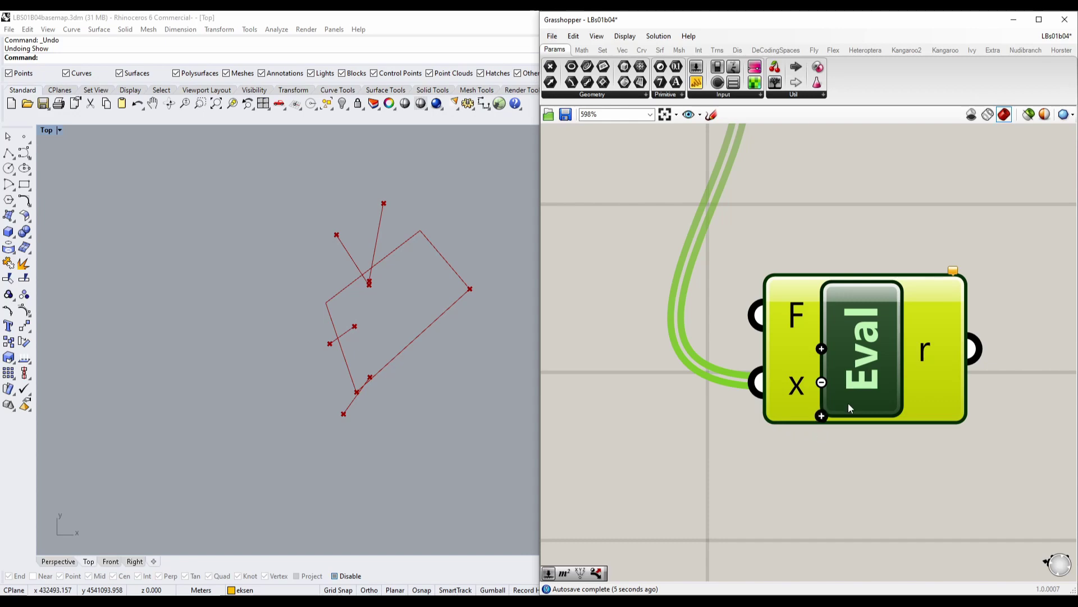
click(822, 414)
Create a number slider set to 90 and connect it to the Evaluate component's y input.
right_drag(670, 454, 903, 431)
double_click(692, 406)
text(90)
key(Return)
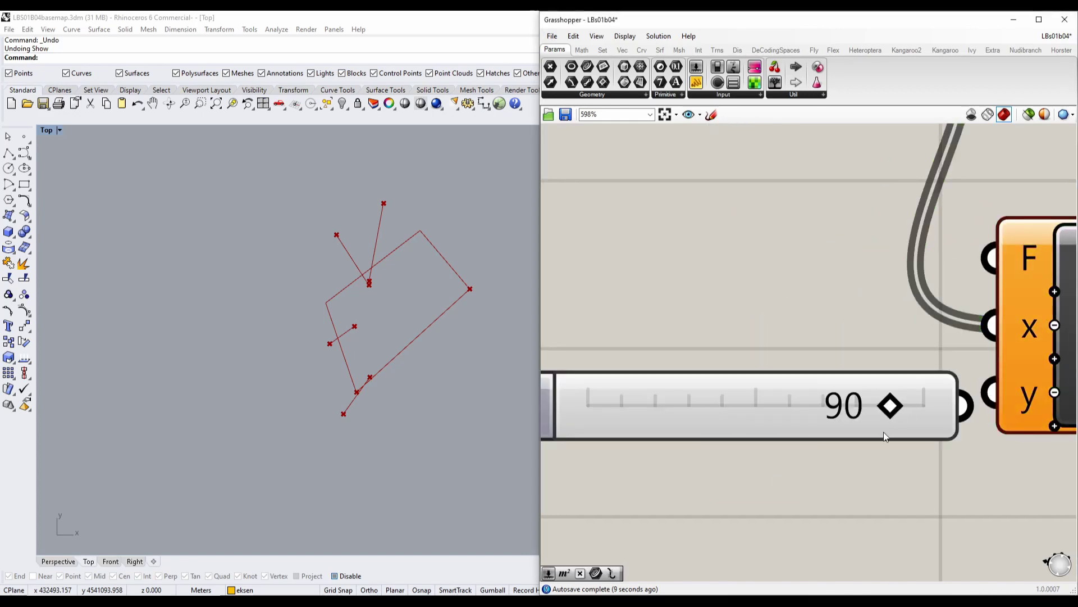
scroll(859, 432, down, 3)
drag(783, 421, 723, 422)
drag(861, 416, 928, 414)
right_drag(911, 441, 804, 442)
drag(697, 427, 678, 420)
right_drag(831, 444, 745, 441)
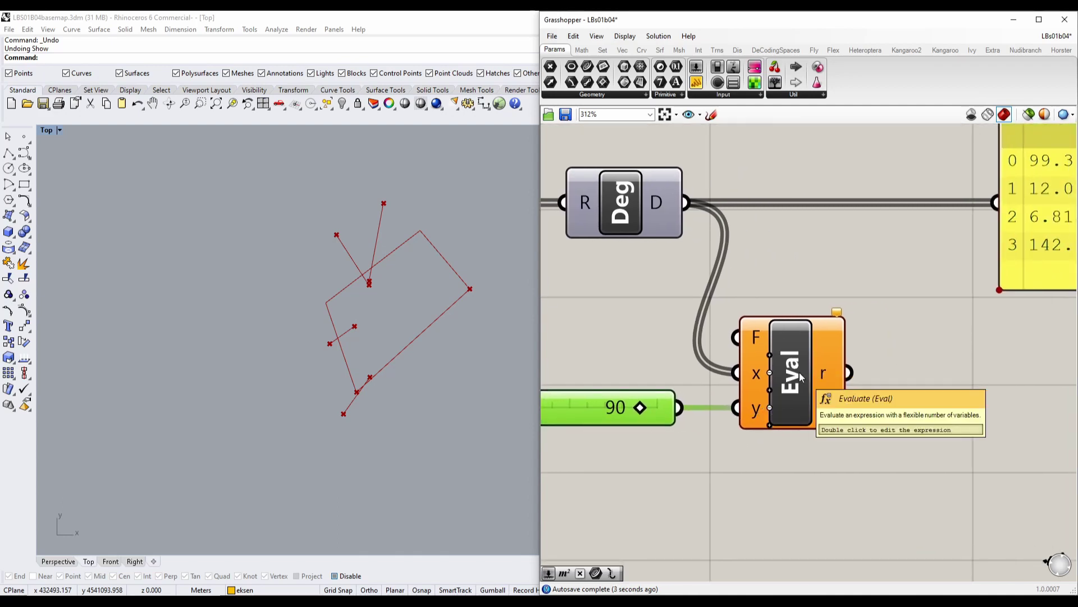
Start the Evaluate component's expression with the condition if(x<(y+10).
double_click(800, 372)
click(732, 384)
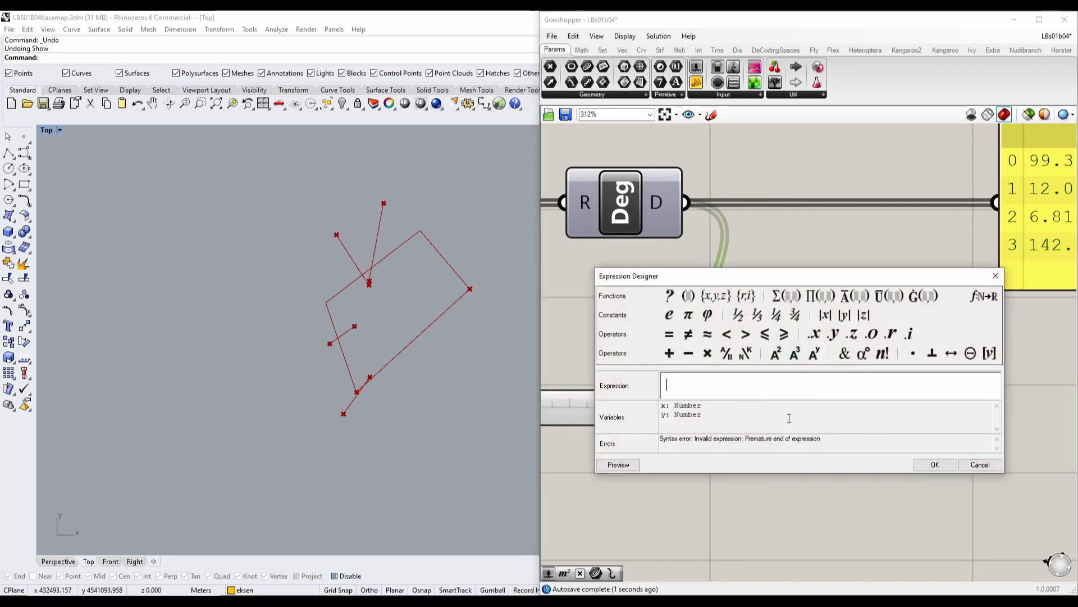
text(if()
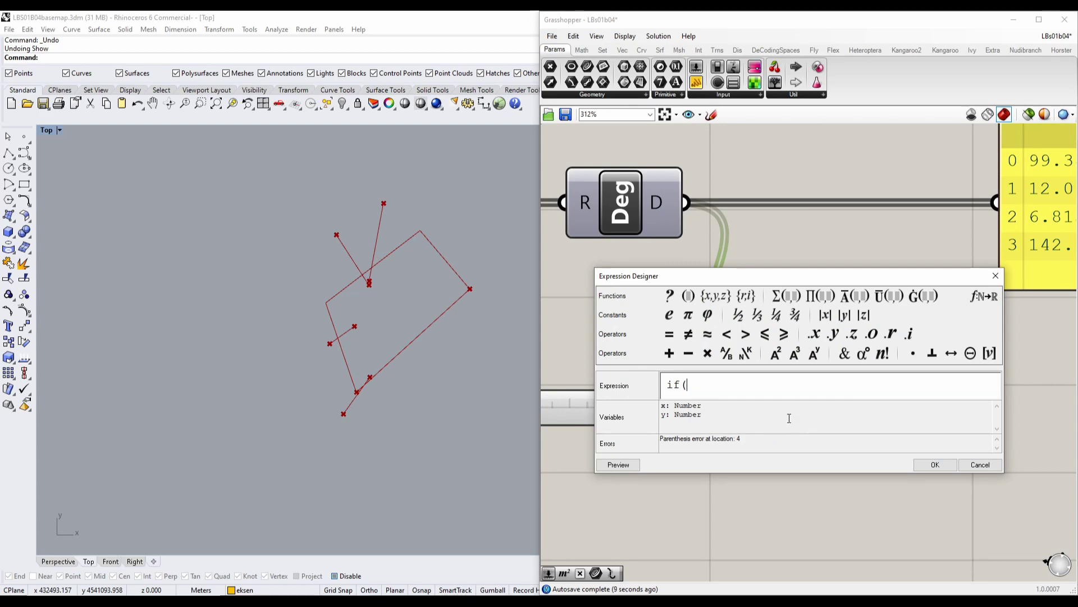
drag(780, 280, 679, 160)
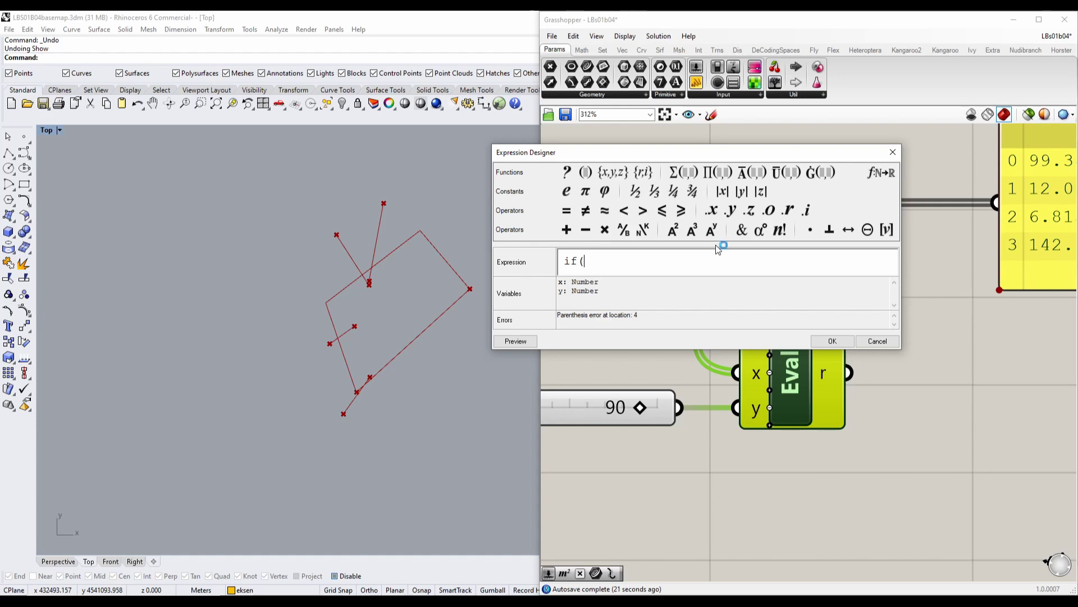
text(x>)
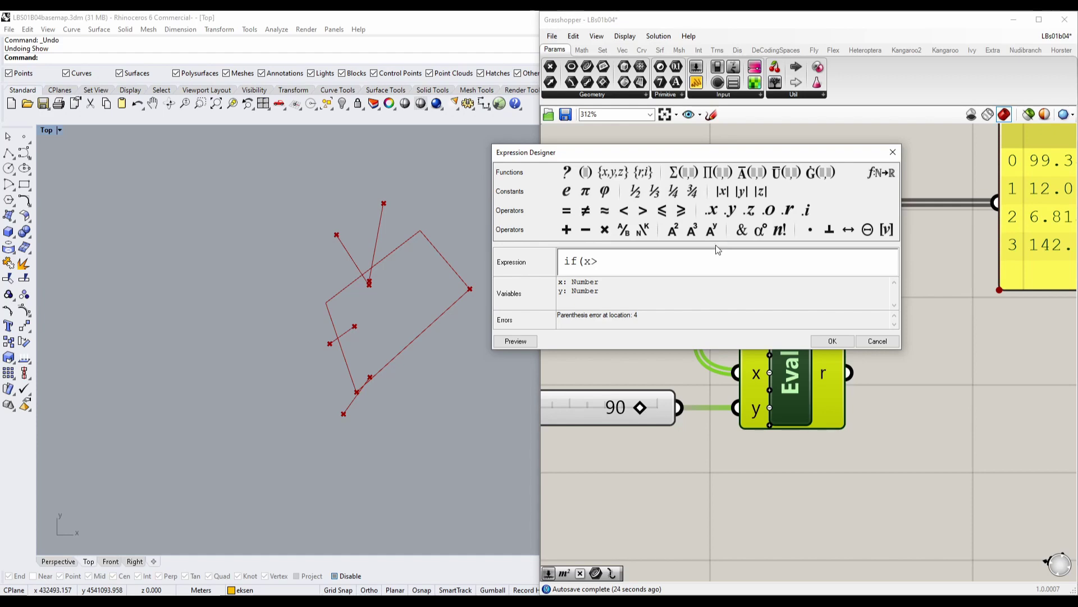
key(BackSpace)
text(<y+1)
text(0))
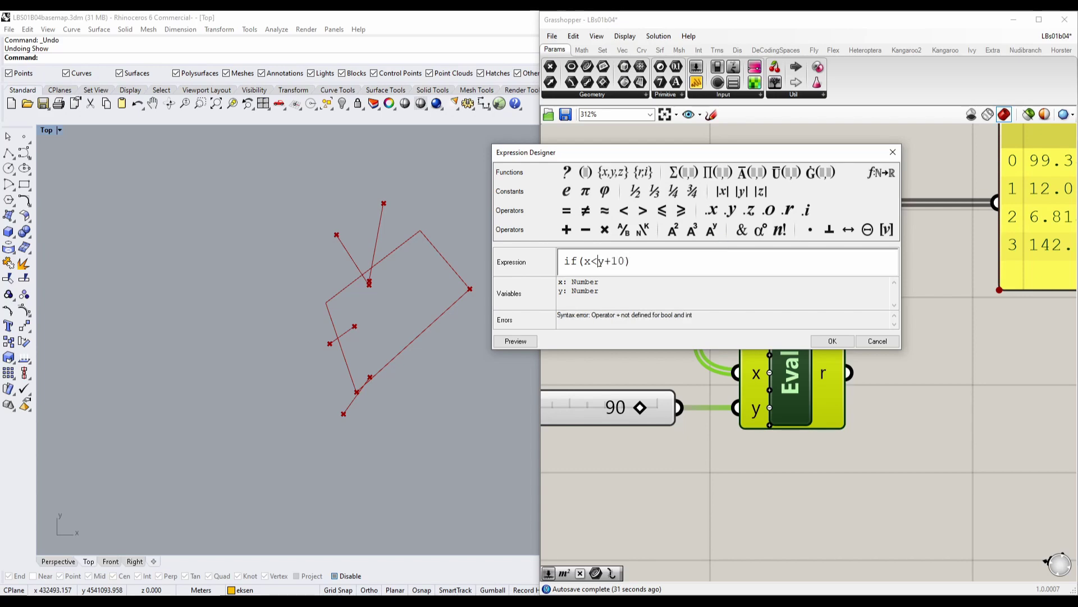
text(()
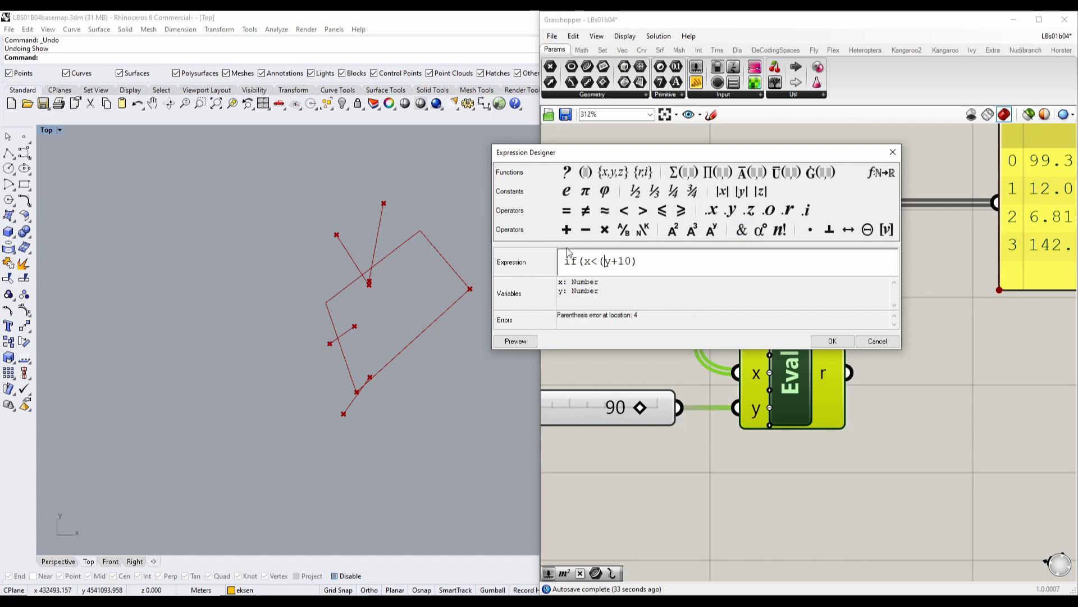
drag(638, 262, 604, 251)
click(639, 263)
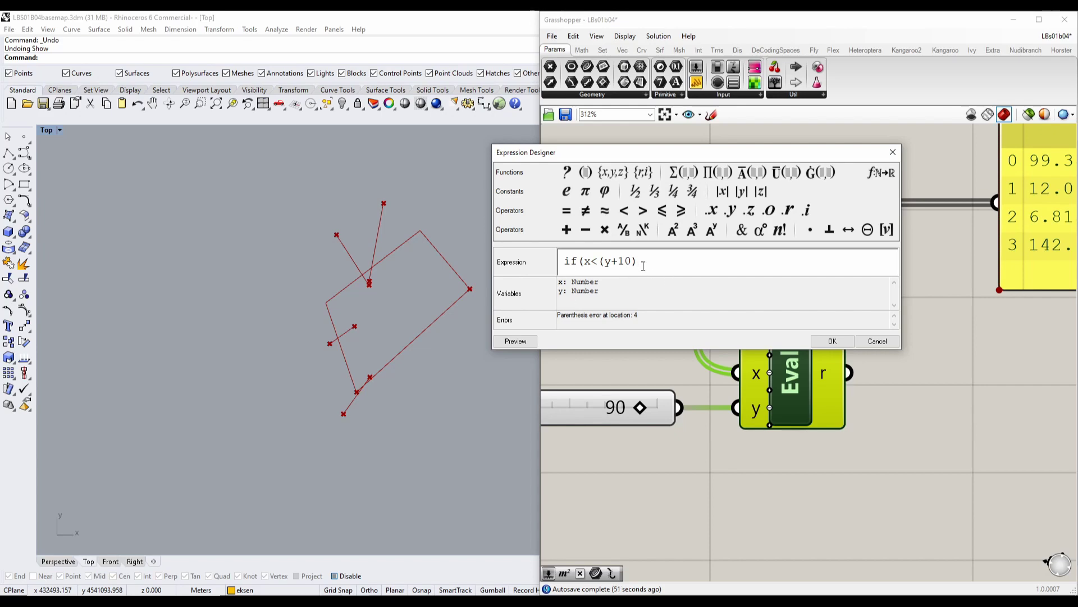
Complete the expression as if(x<(y+10),1,0) and accept it.
text(,)
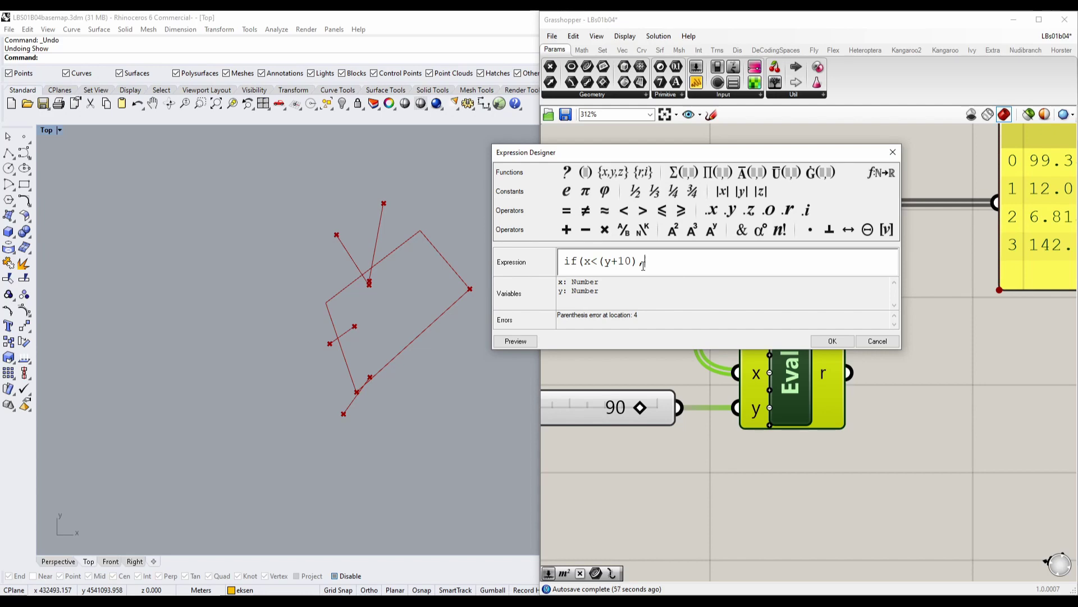
text(1,)
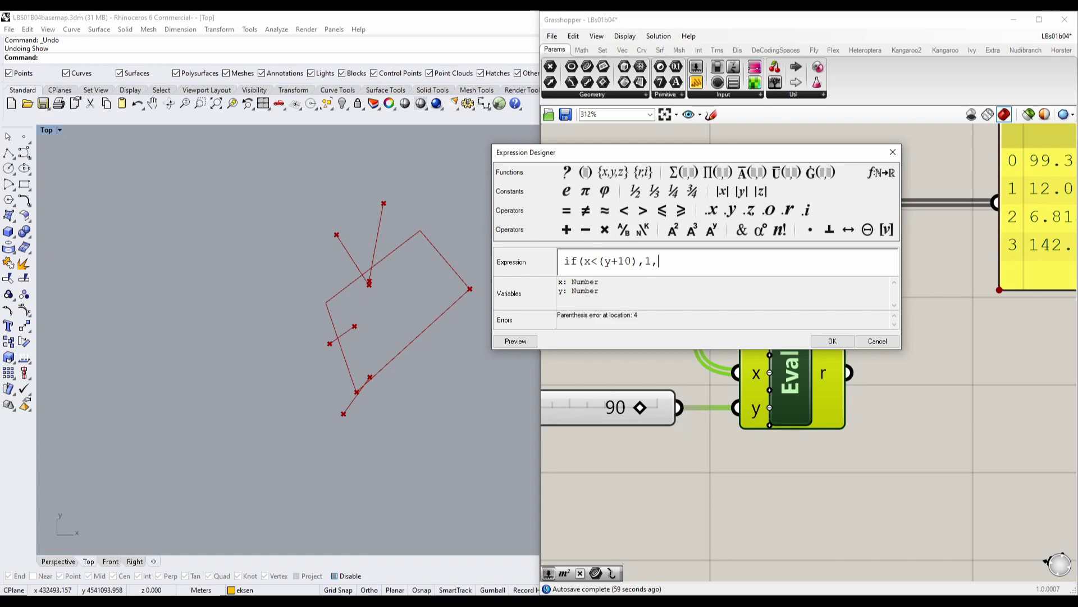
text(0)
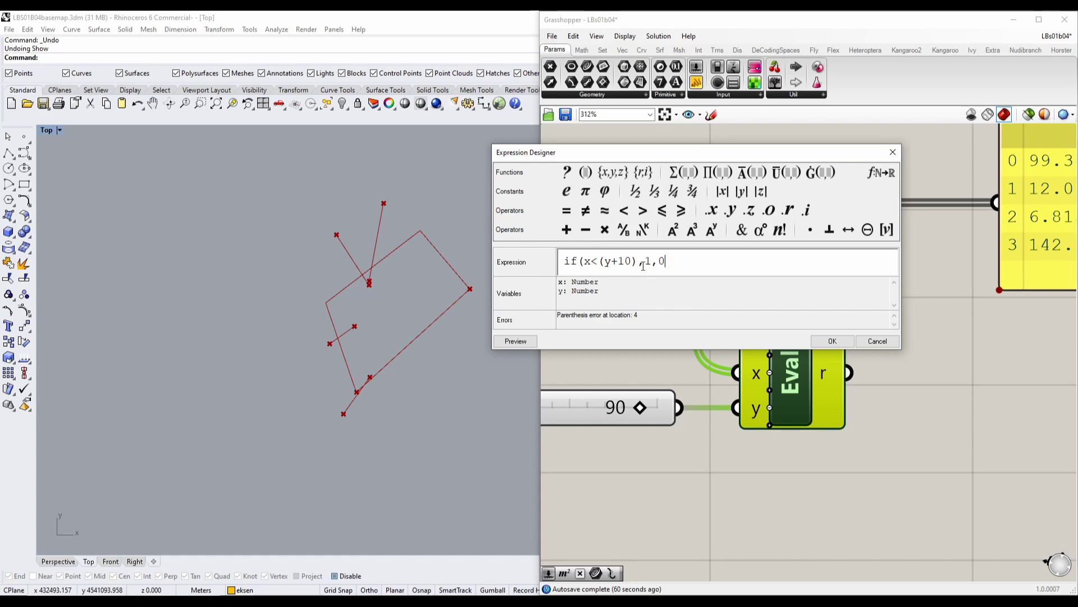
text())
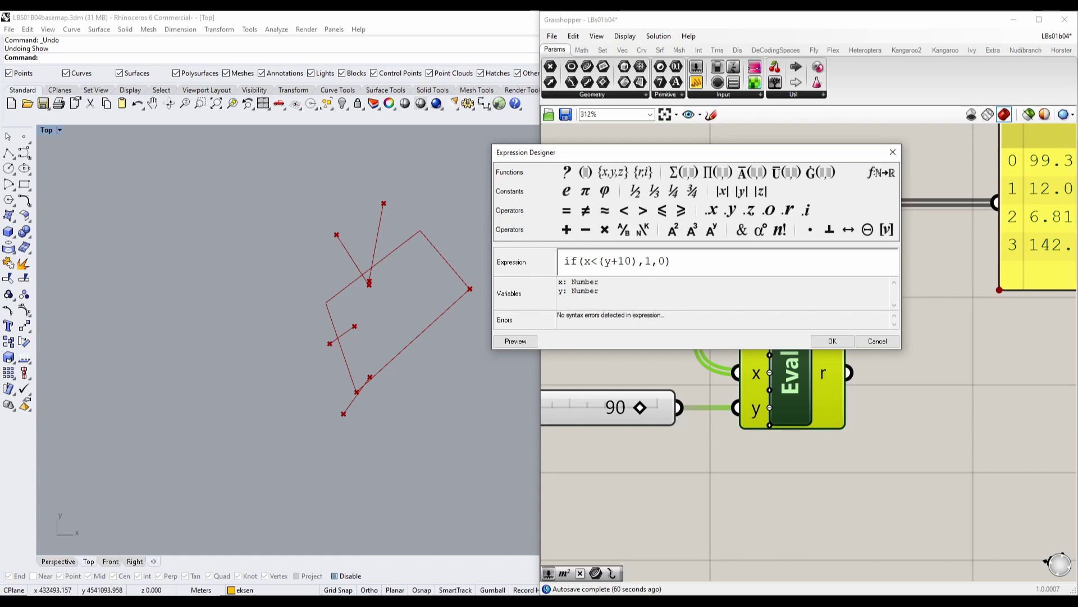
click(833, 341)
Add a panel beside the Evaluate component and connect the r output to it.
right_drag(887, 362, 786, 353)
click(824, 449)
double_click(824, 449)
text(panel)
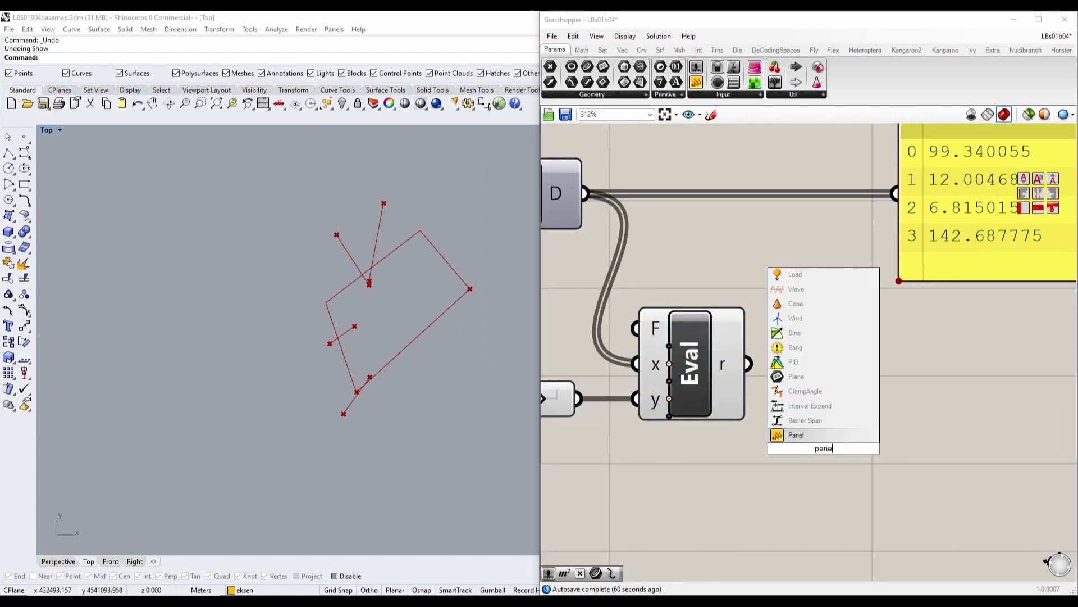
key(Return)
drag(870, 366, 1053, 374)
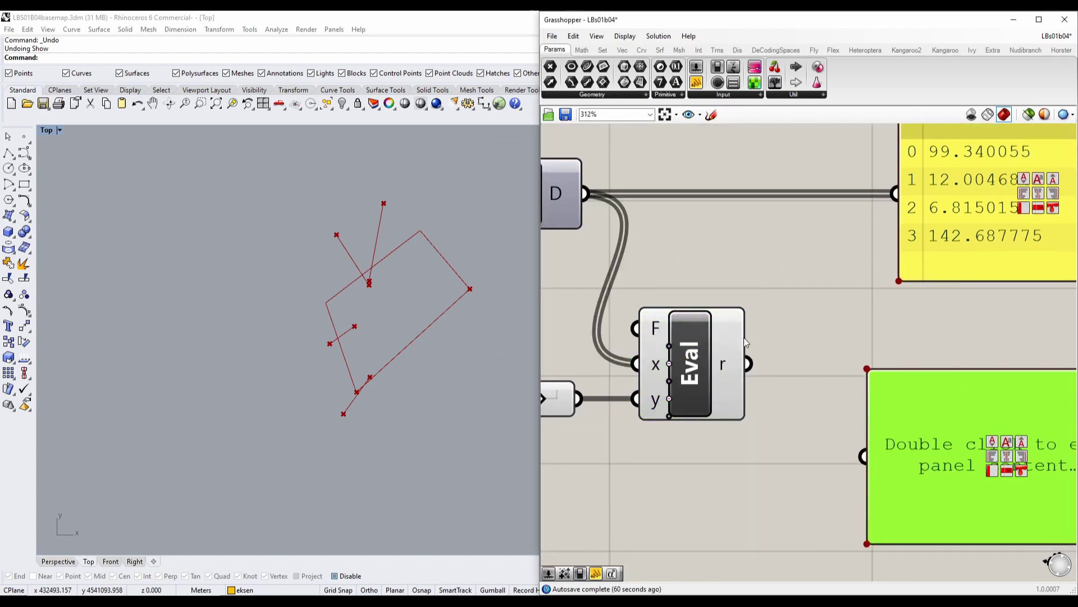
drag(749, 362, 868, 453)
right_drag(901, 466, 797, 427)
scroll(864, 453, down, 2)
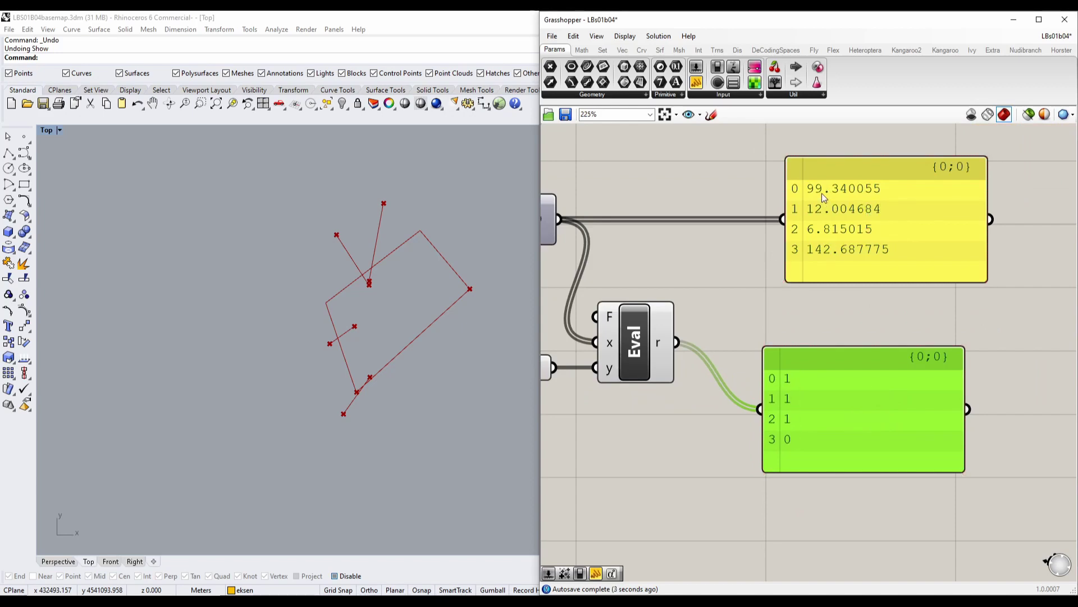
Review the Evaluate component's expression against the angle and result panels, and close the designer.
right_drag(656, 332, 779, 320)
click(763, 336)
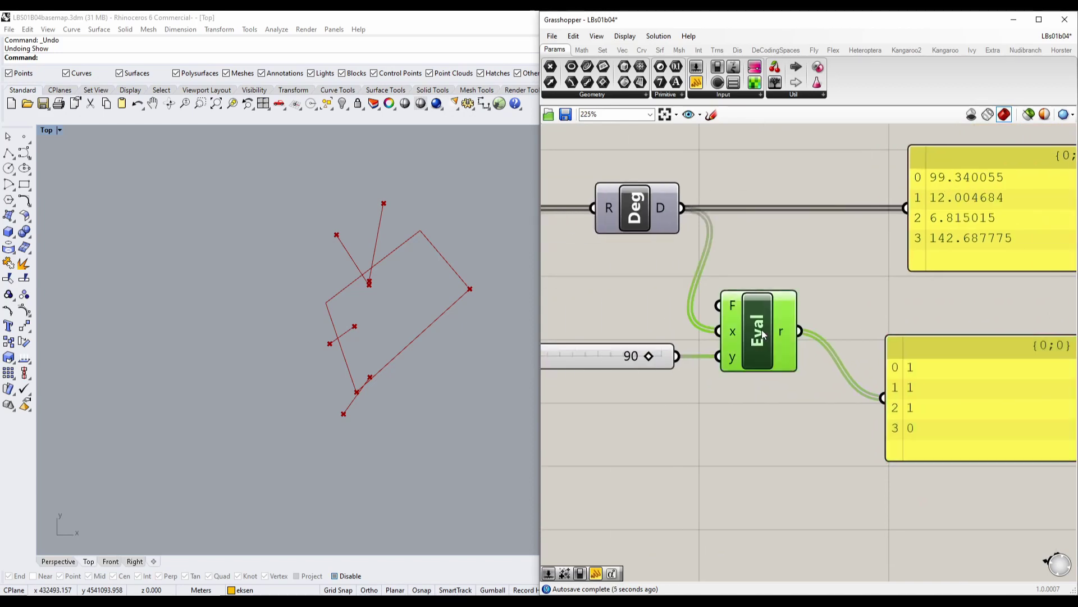
double_click(763, 336)
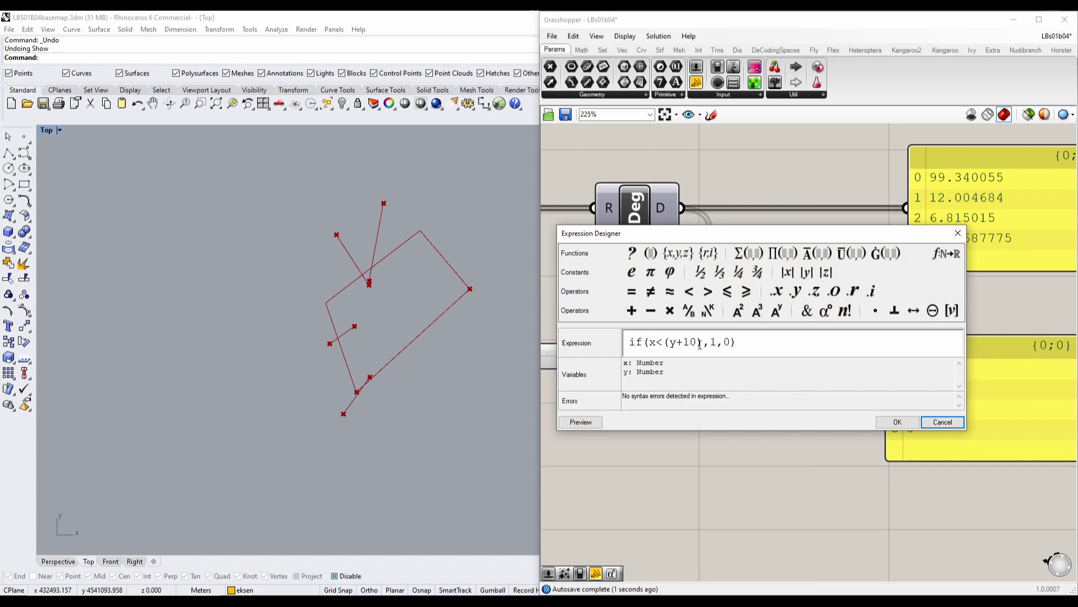
click(897, 422)
right_drag(871, 357, 834, 443)
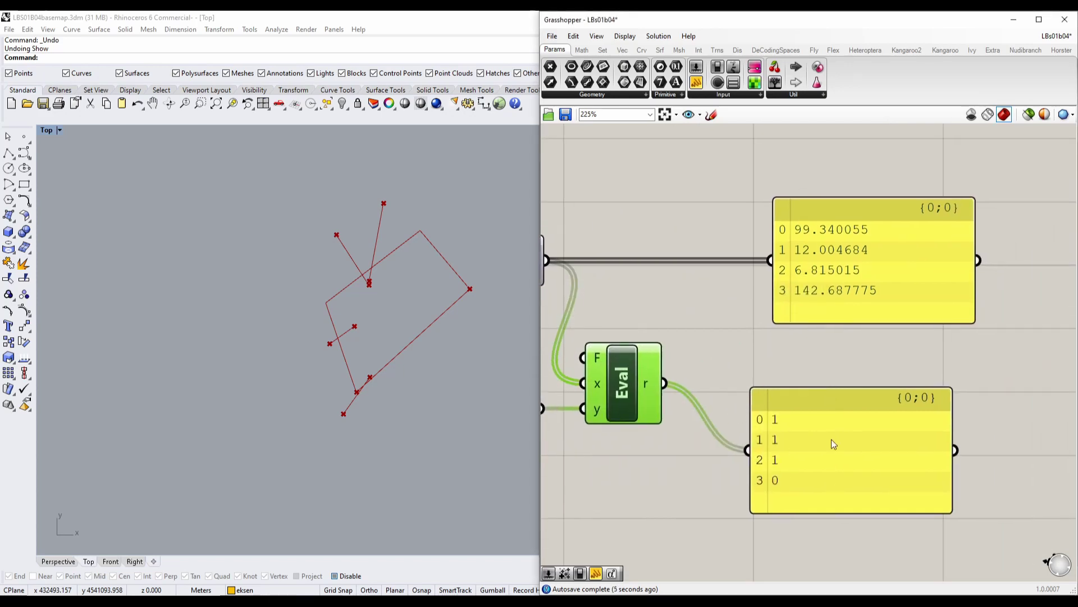
Line up the result panel directly below the angle panel to compare their entries.
drag(831, 439, 847, 400)
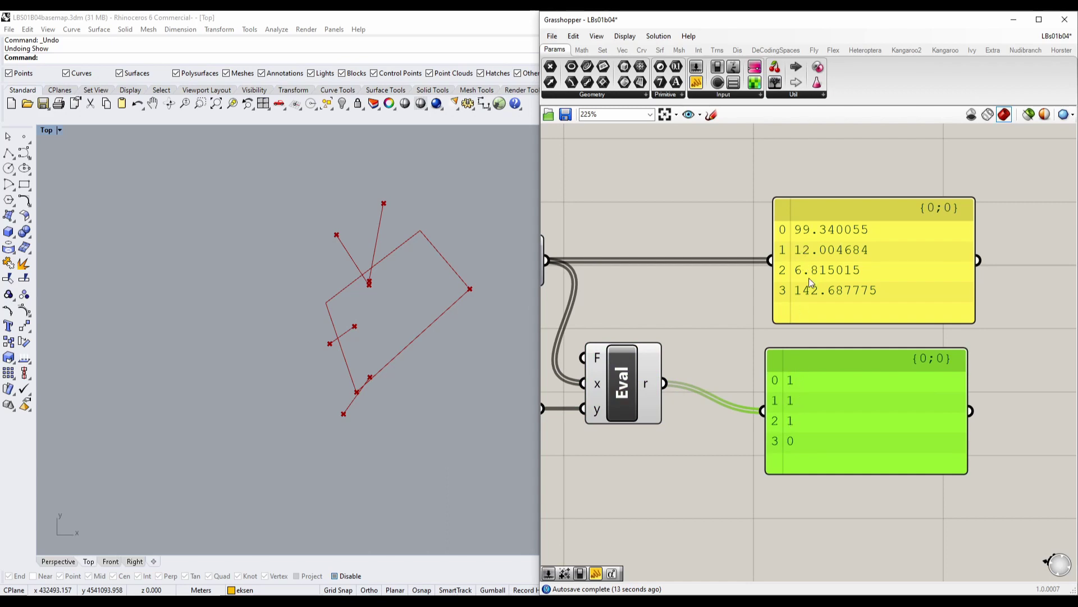
drag(791, 425, 798, 398)
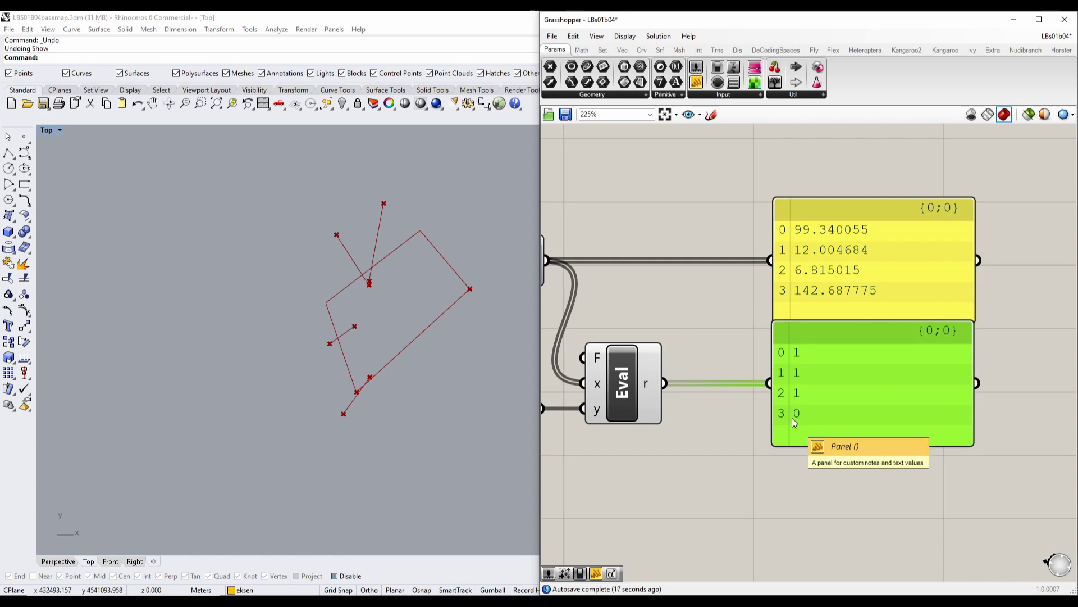
drag(816, 388, 815, 414)
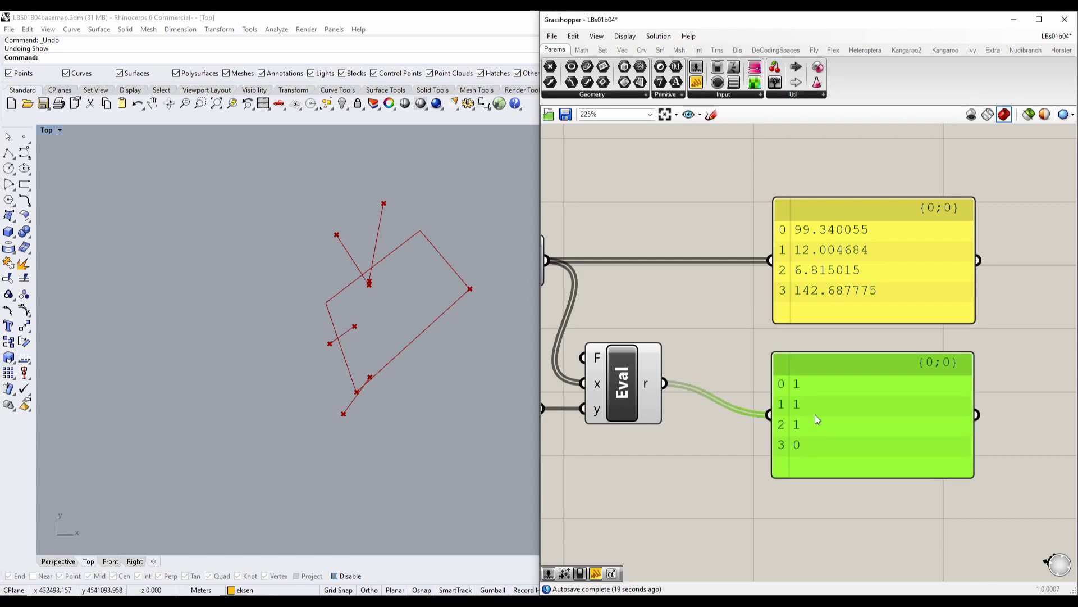
Compare the results with the angles and the 90 slider, and delete the result panel.
right_drag(815, 415, 849, 393)
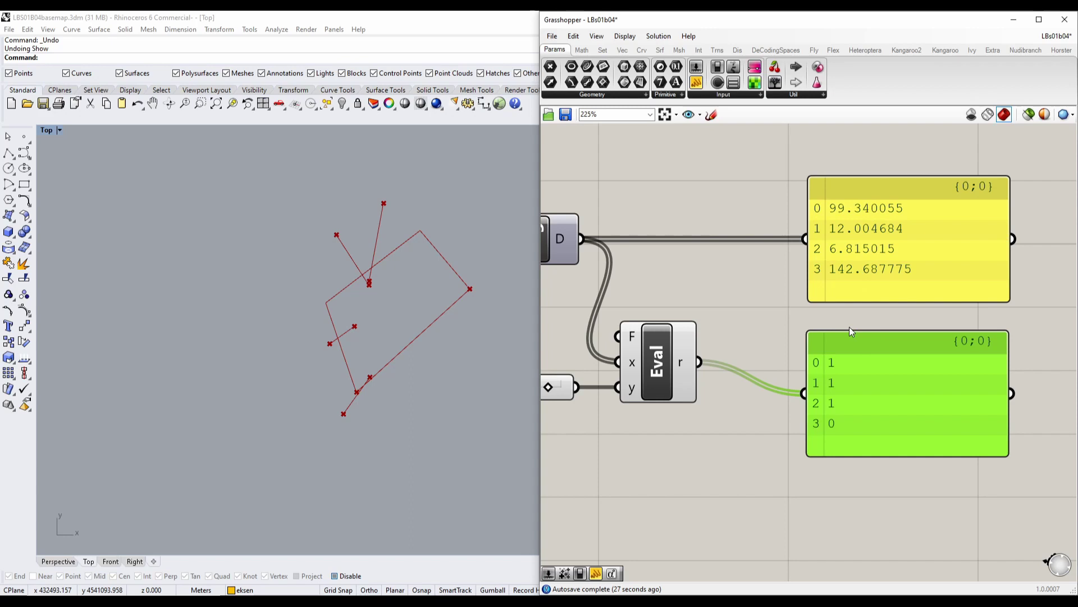
right_drag(661, 451, 815, 419)
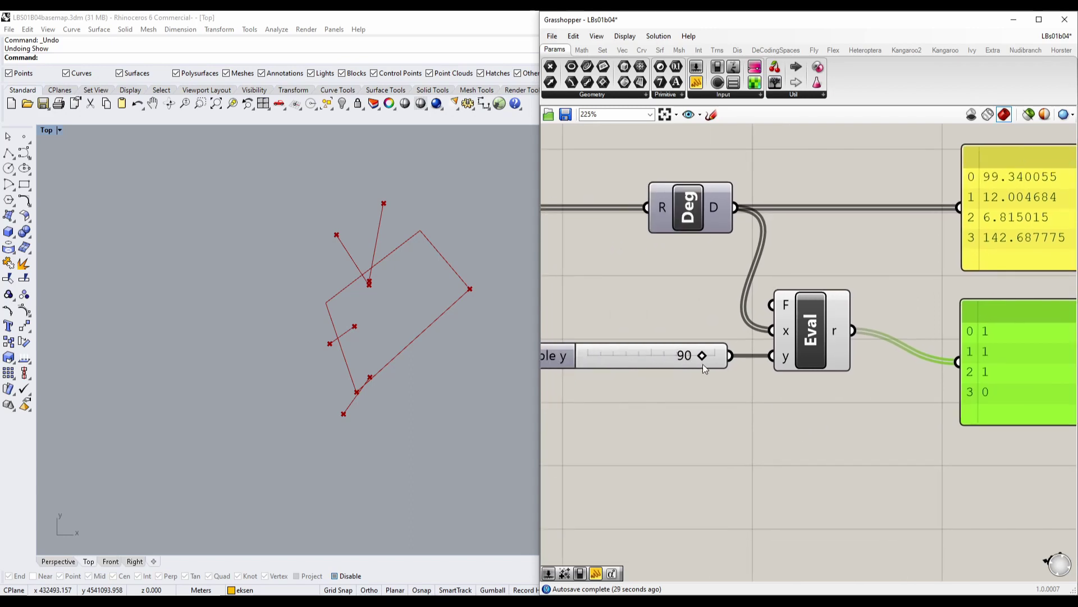
right_drag(887, 359, 744, 379)
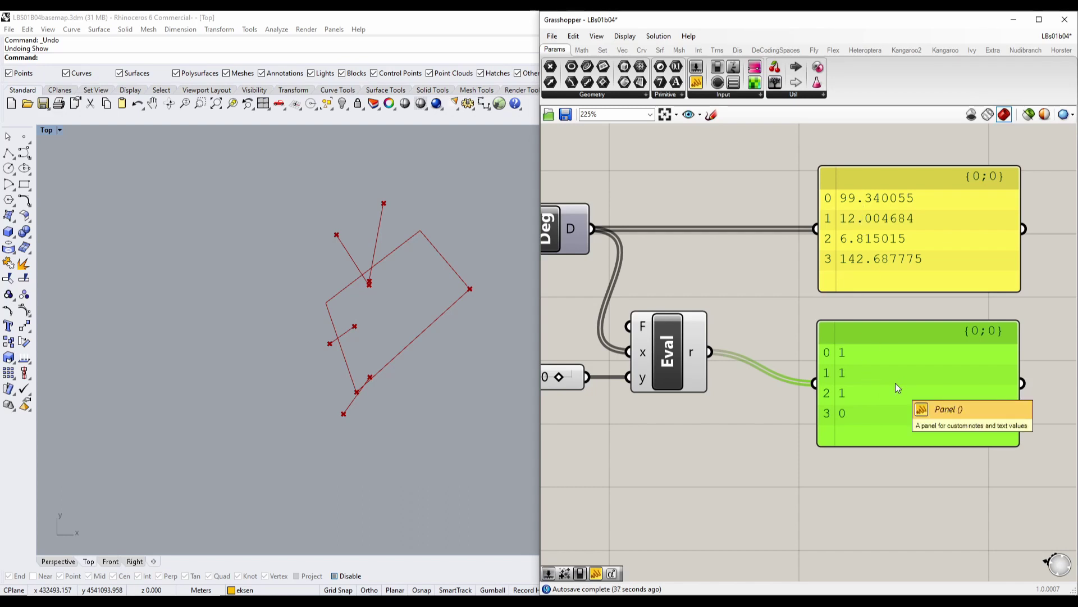
key(Delete)
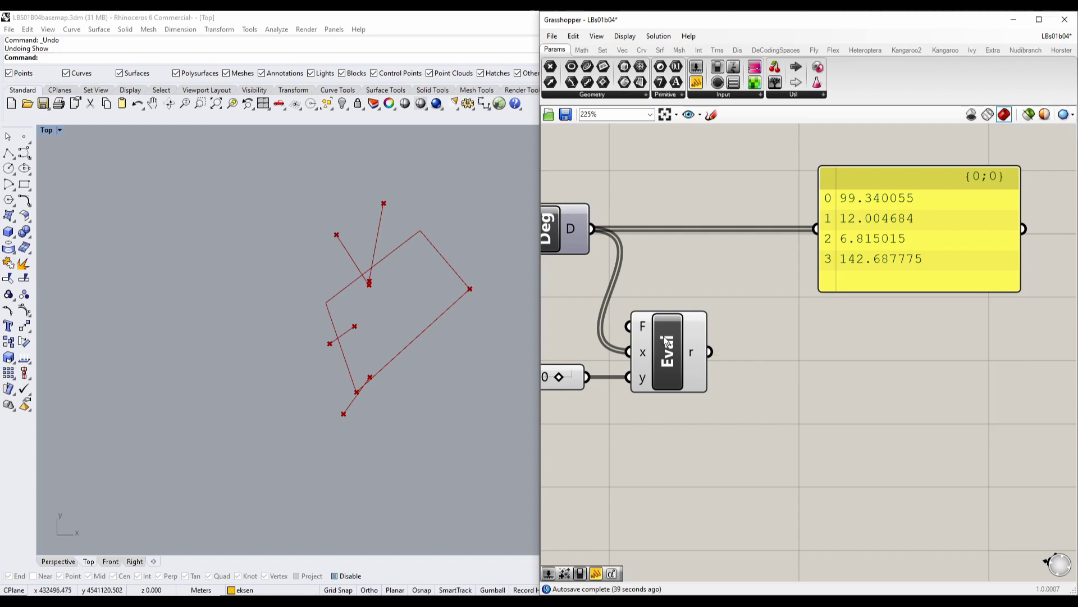
Replace the true value 1 in the Evaluate expression with the nested condition if(x>(y-10).
double_click(666, 342)
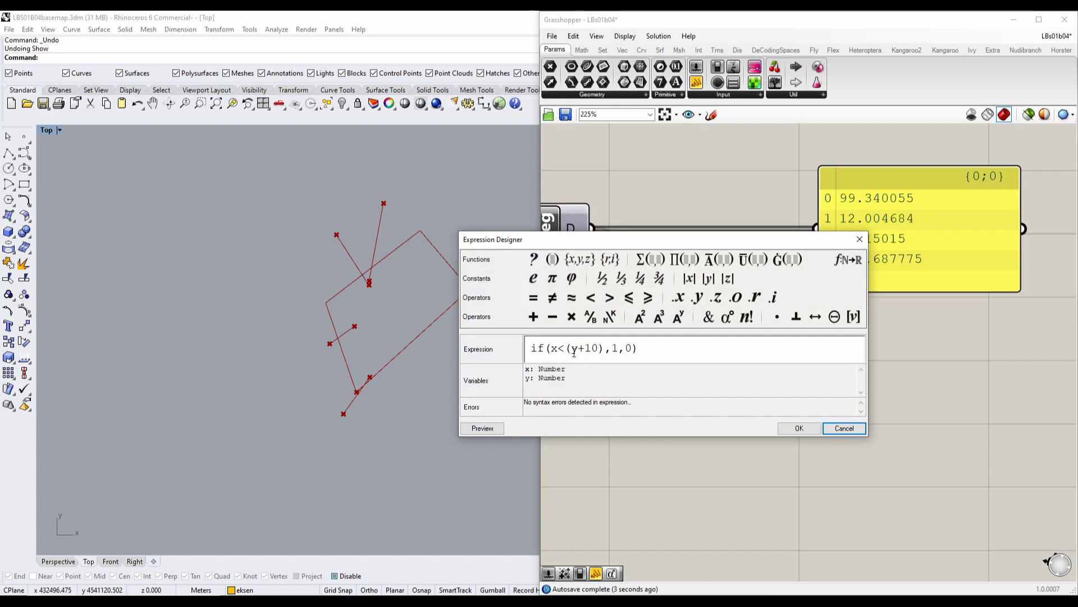
drag(659, 248, 585, 217)
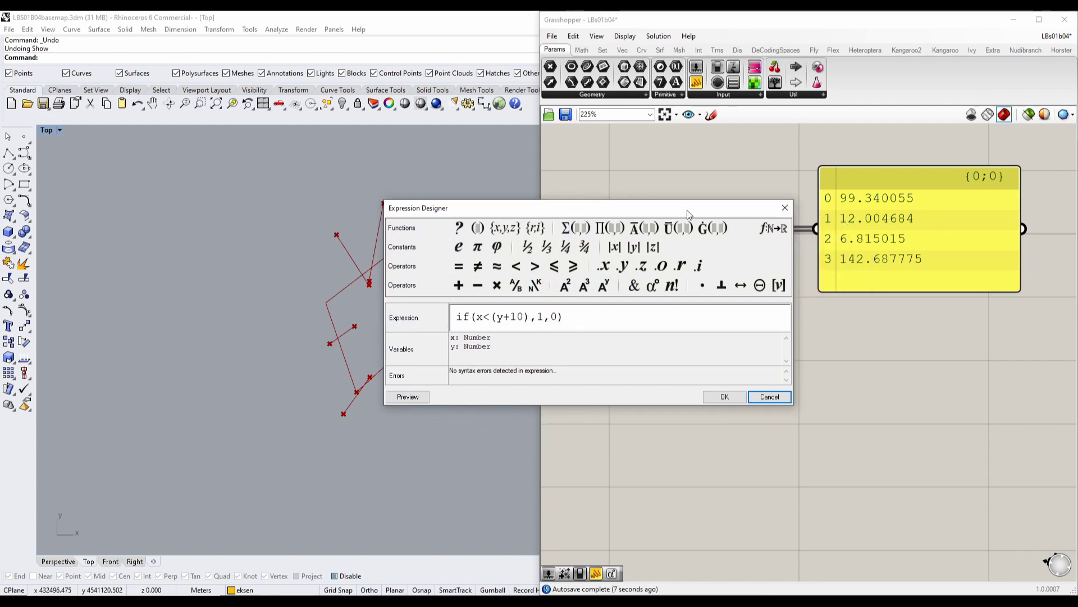
double_click(539, 317)
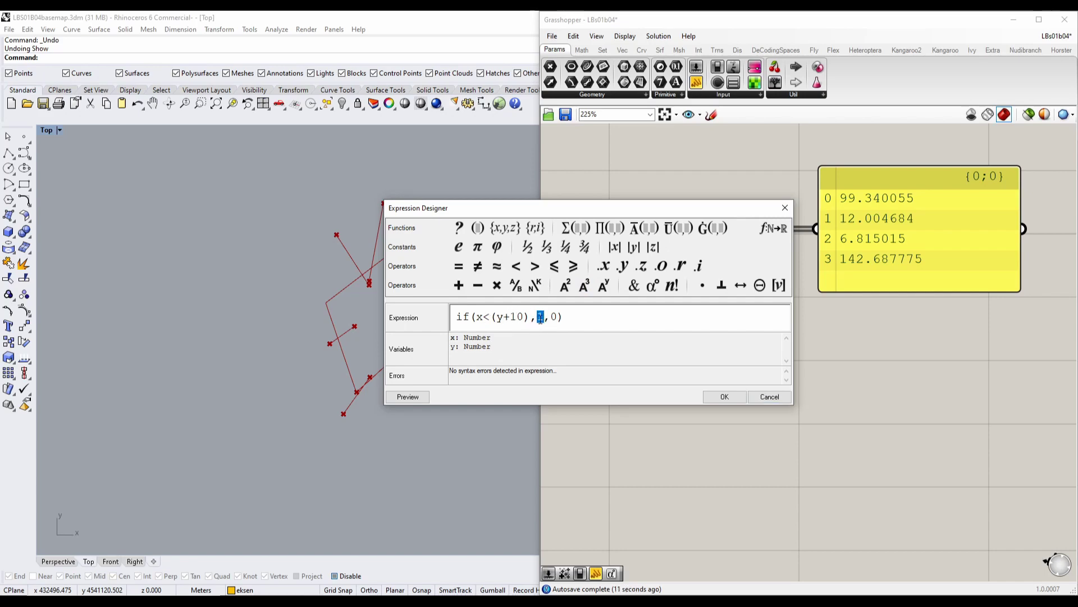
text(if)
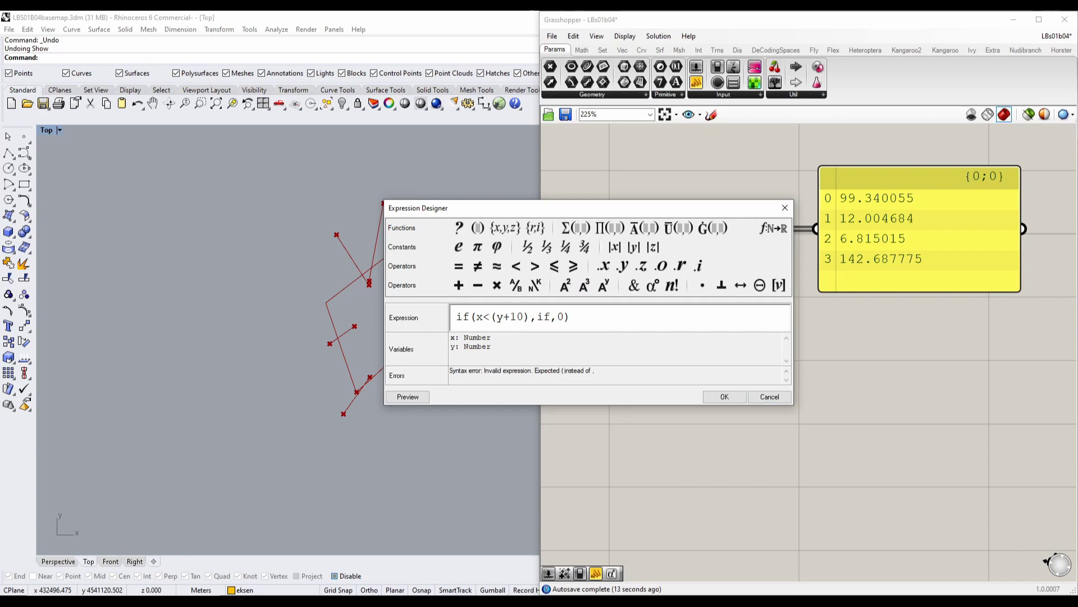
text(()
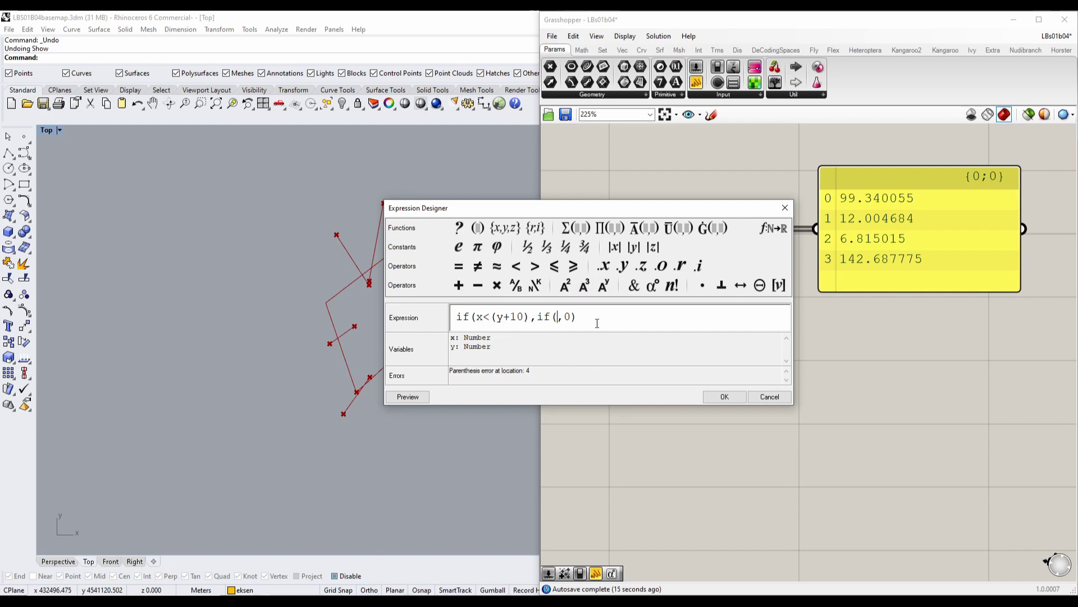
text(x>(y-10)
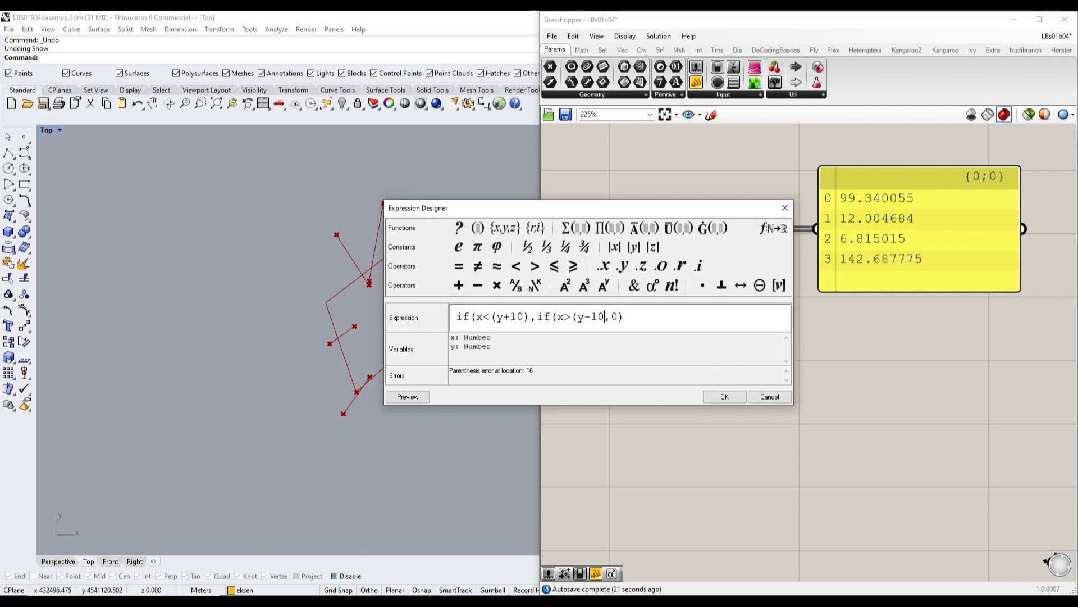
text())
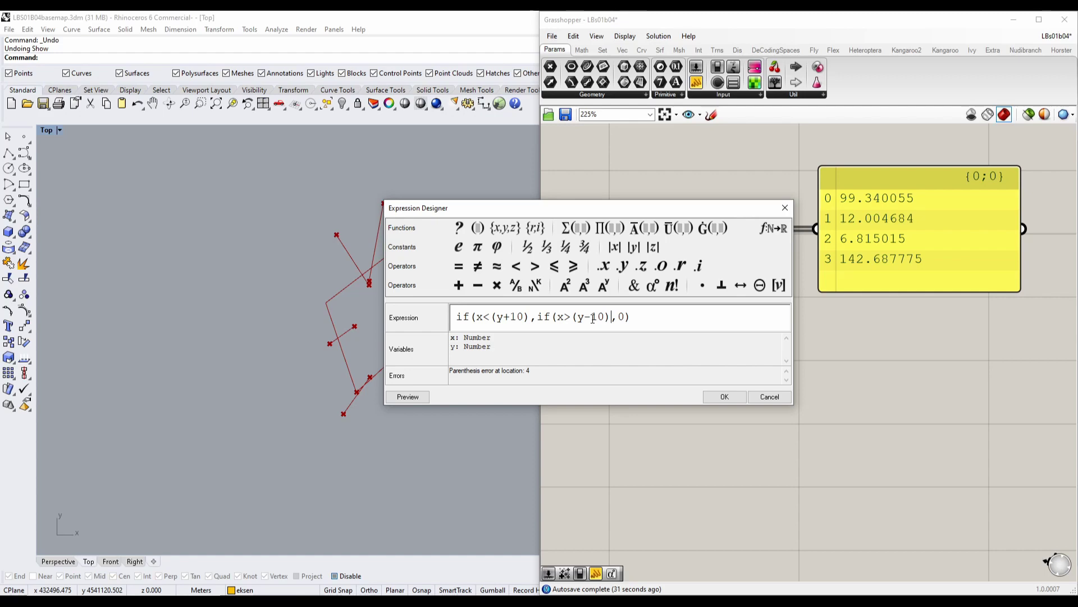
Check the nested condition against the If function's signature in the expression function list, and close the list.
drag(537, 316, 611, 315)
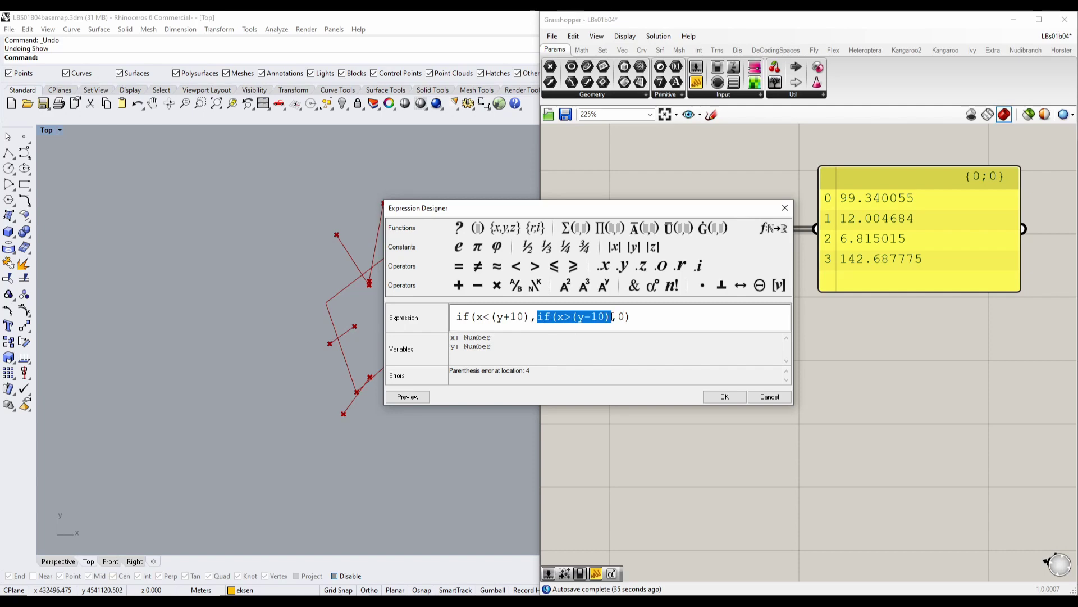
click(611, 315)
click(774, 227)
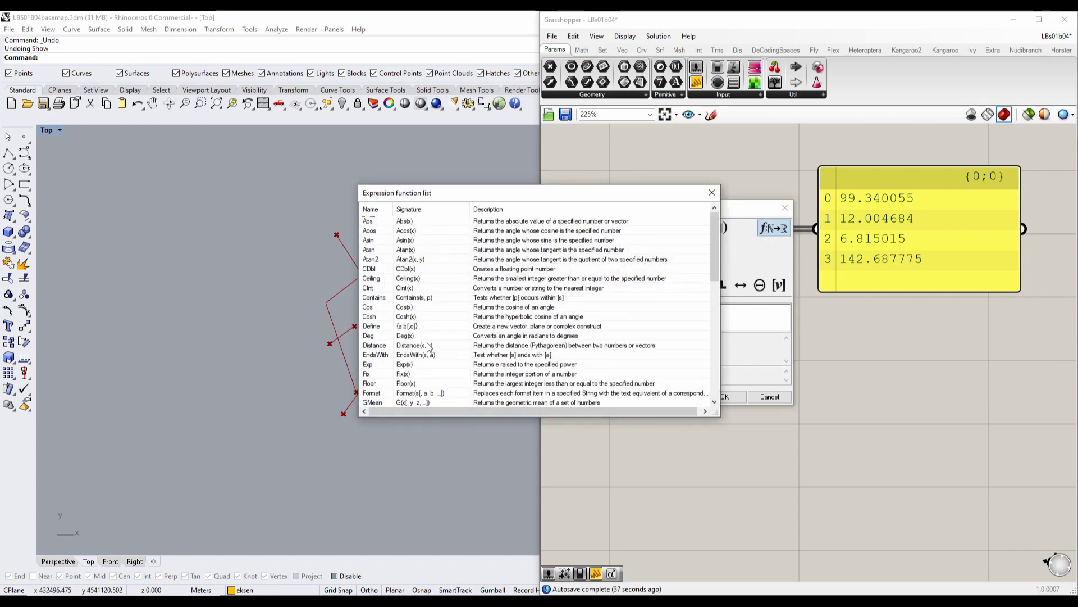
scroll(418, 342, down, 2)
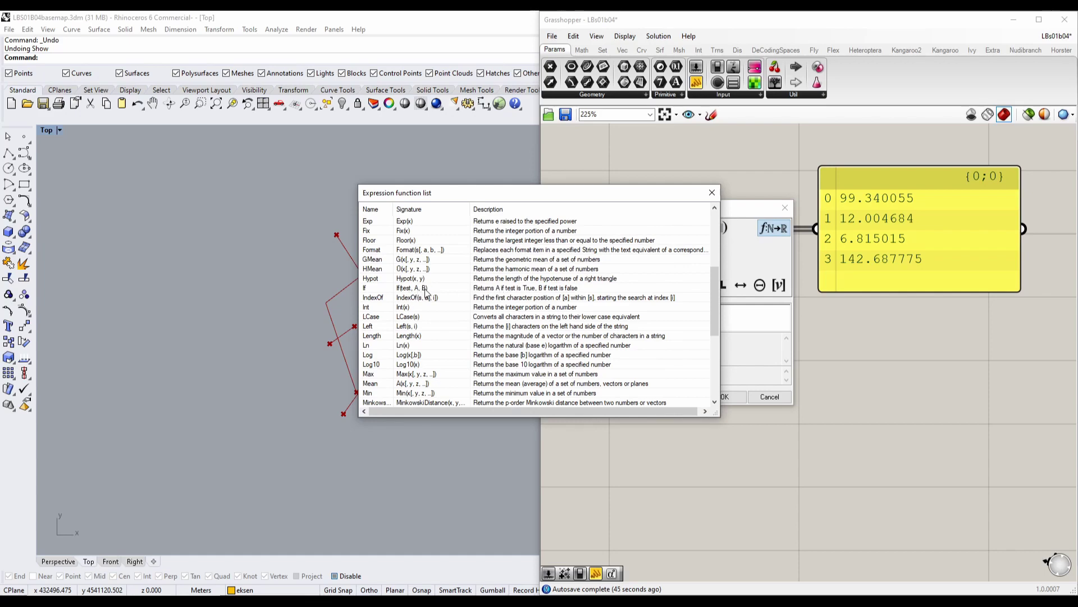
click(712, 193)
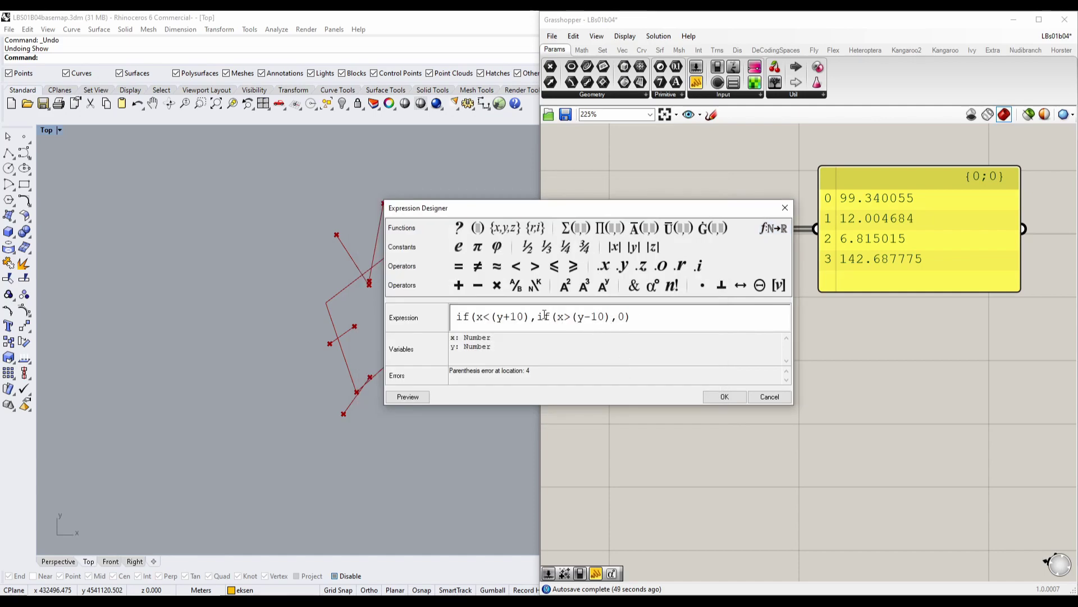
Complete the nested condition so the expression reads if(x<(y+10),(if(x>(y-10),1,0),0).
click(538, 317)
text(()
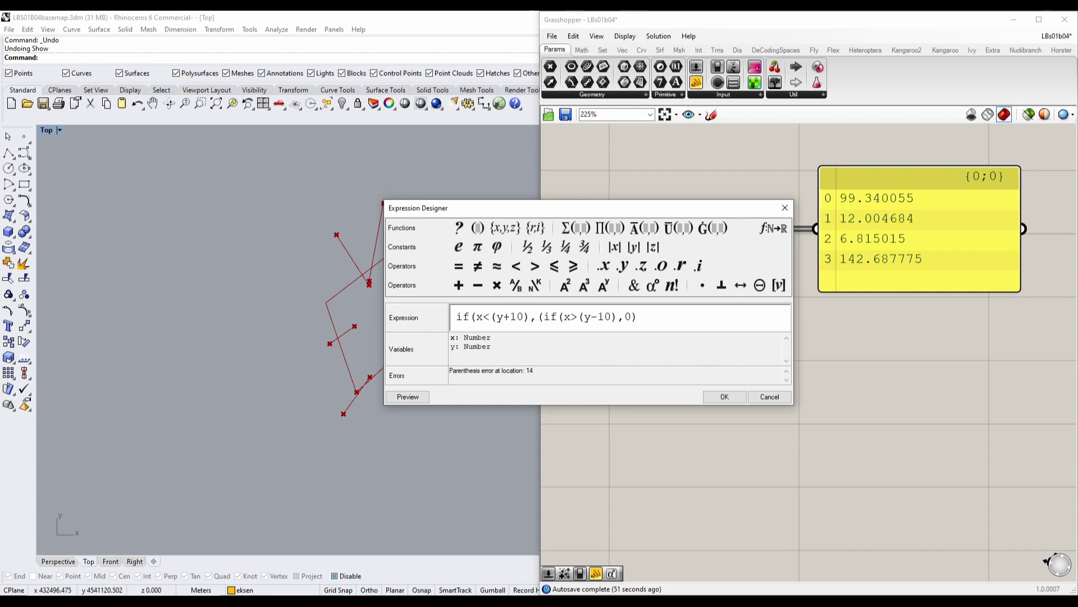
click(582, 317)
drag(477, 317, 517, 317)
click(540, 318)
text(()
drag(564, 317, 612, 318)
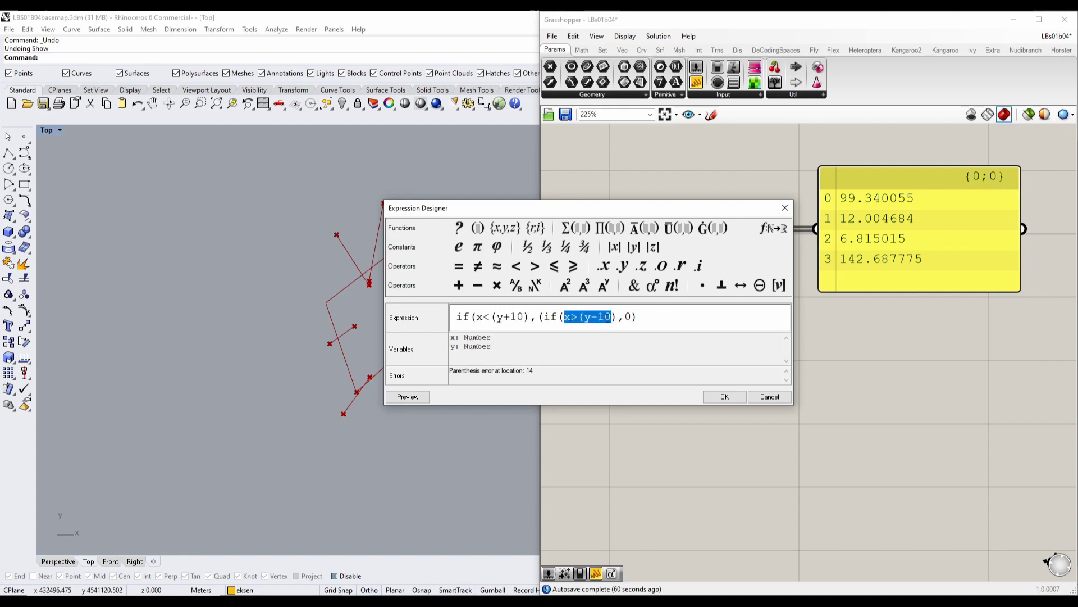
click(618, 318)
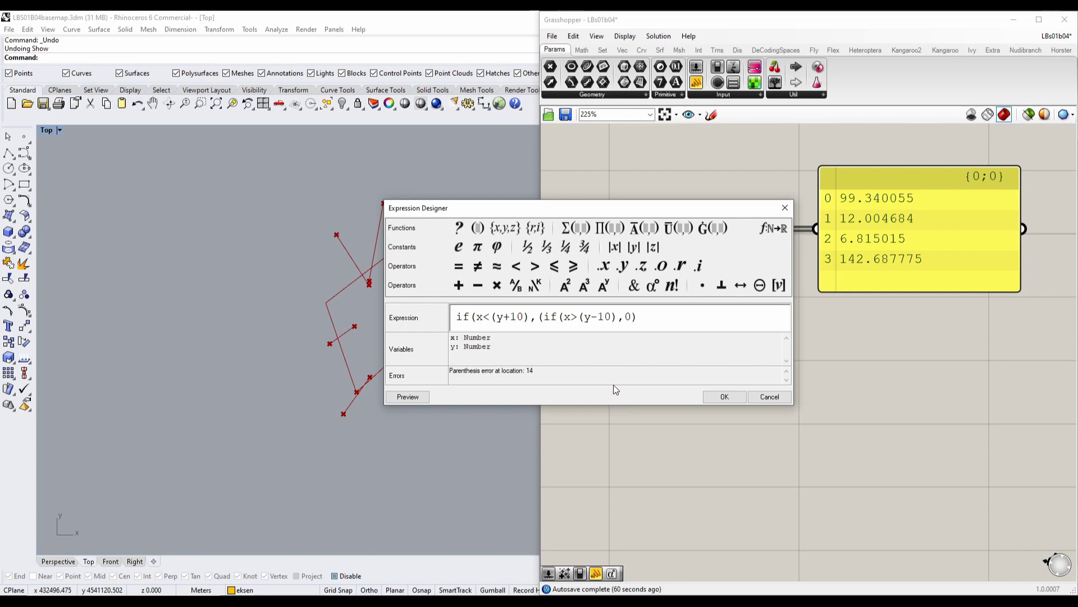
text(,1)
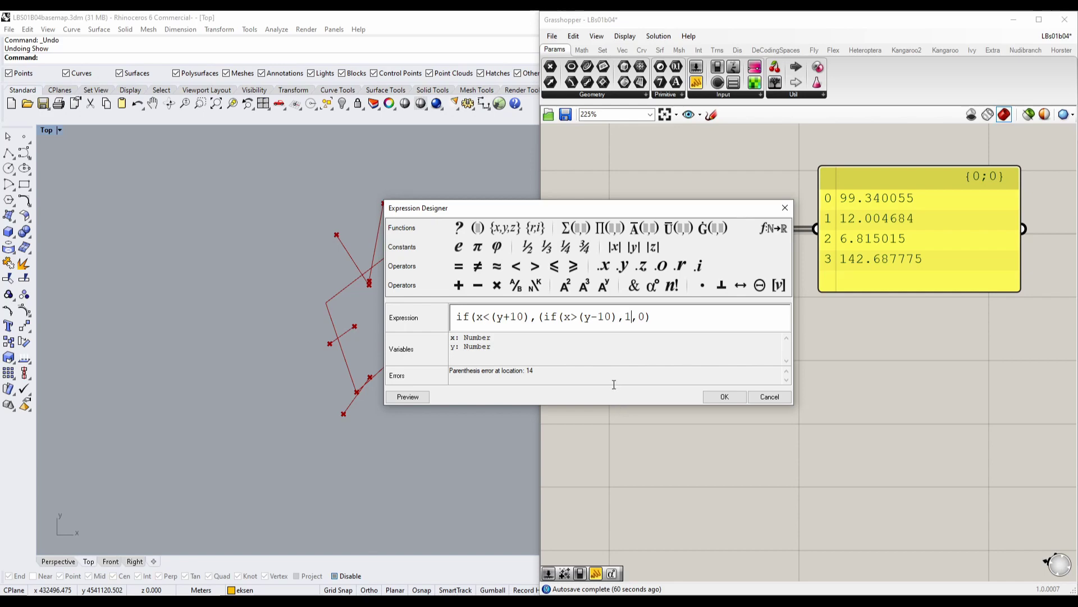
text(,0))
Review the outer condition, the nested condition and the true and false values of the expression, and apply it to the Evaluate component.
drag(455, 318, 704, 312)
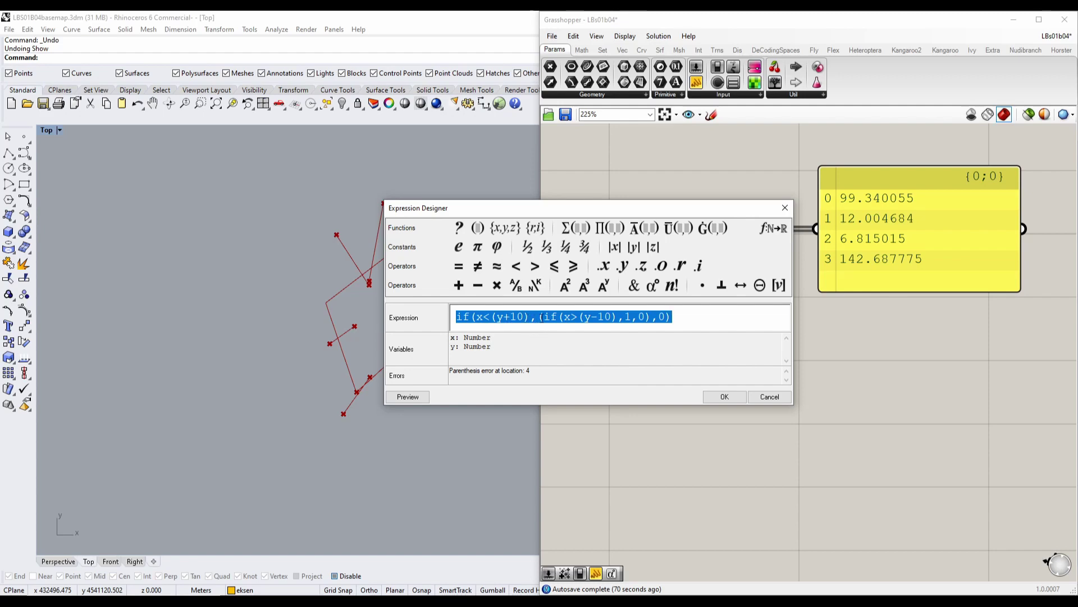
click(540, 317)
drag(651, 317, 476, 318)
drag(564, 317, 604, 318)
click(599, 317)
click(581, 319)
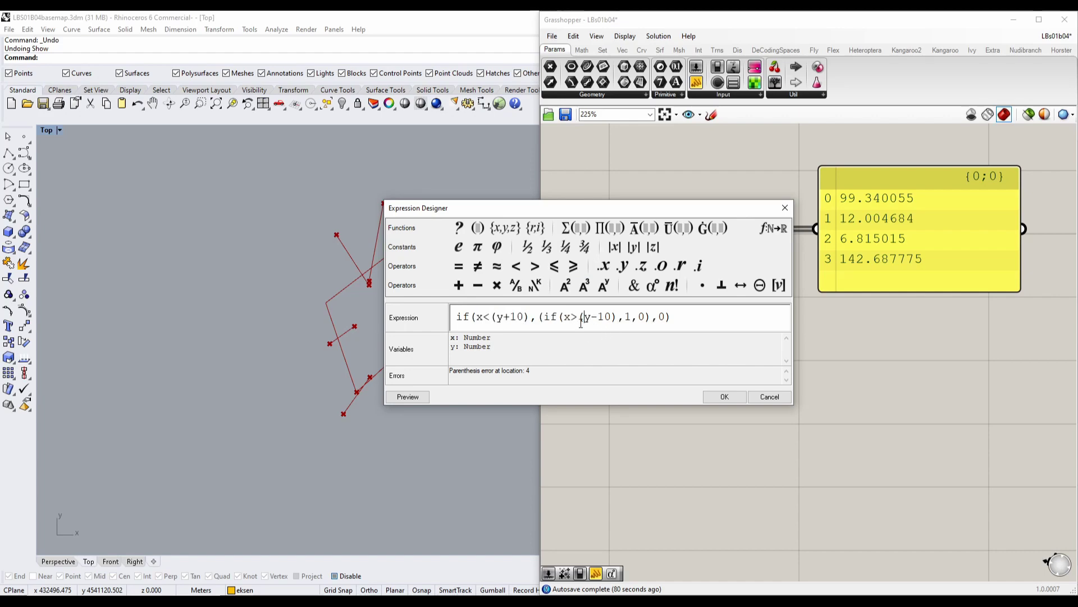
double_click(629, 318)
double_click(642, 317)
drag(652, 317, 530, 320)
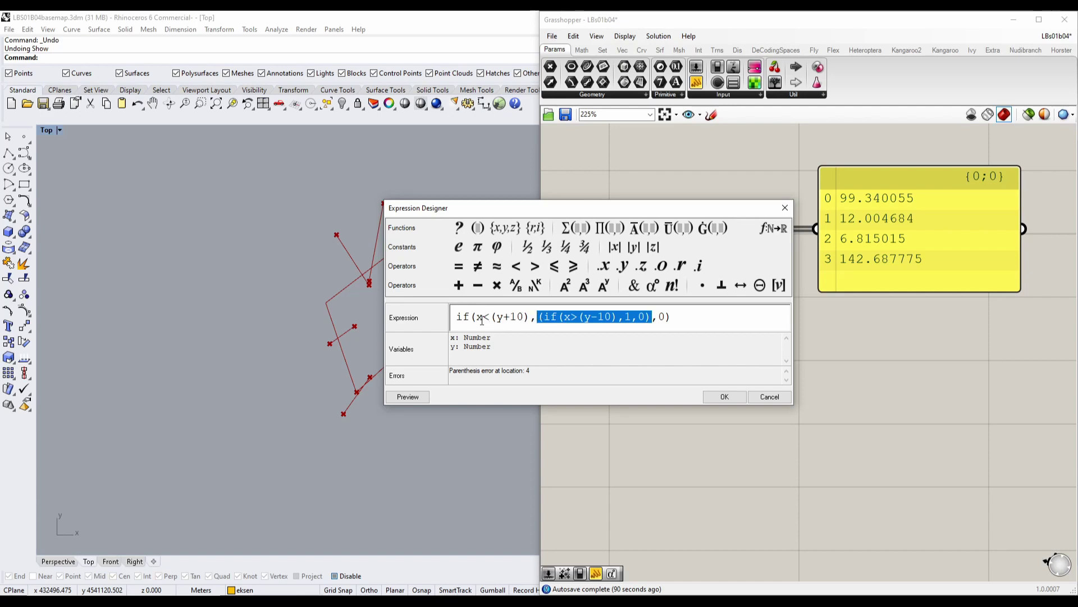
double_click(662, 317)
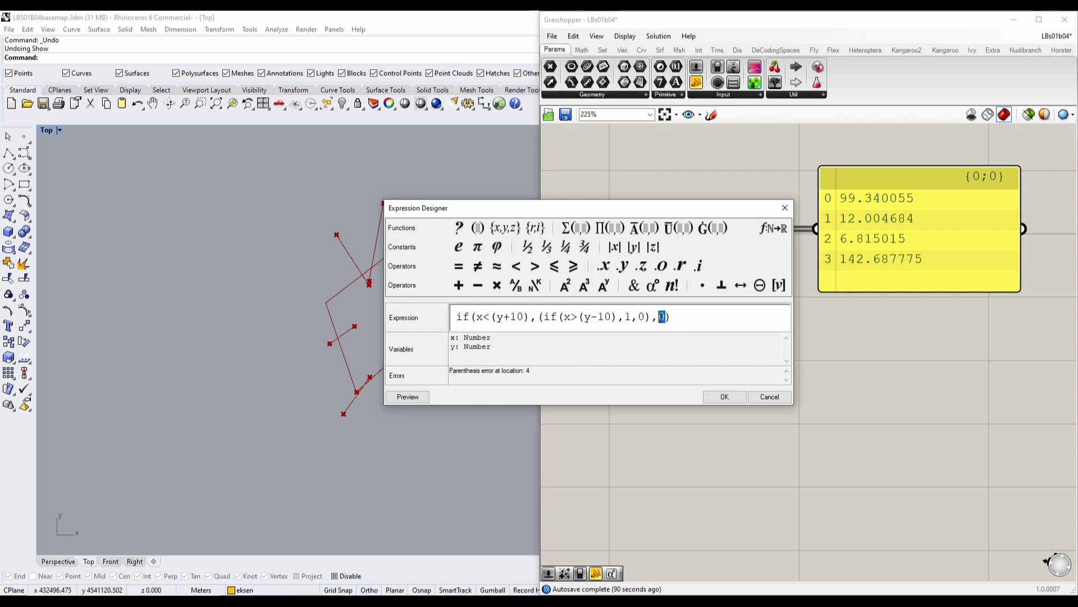
click(719, 396)
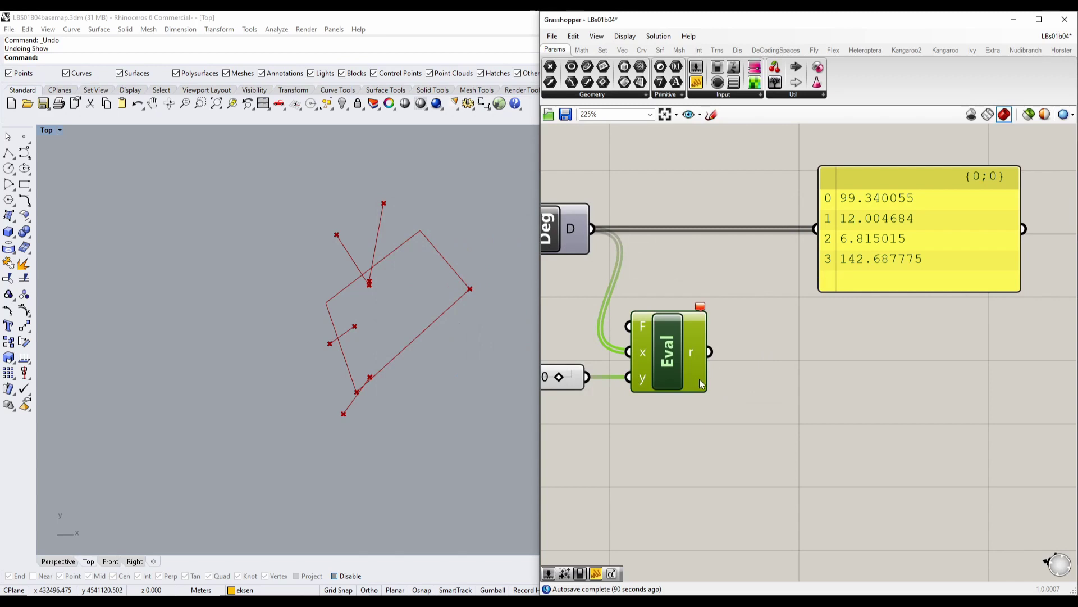
Add the missing closing parenthesis after the nested condition, giving if(x<(y+10),(if(x>(y-10),1,0)),0), and apply the expression.
double_click(679, 354)
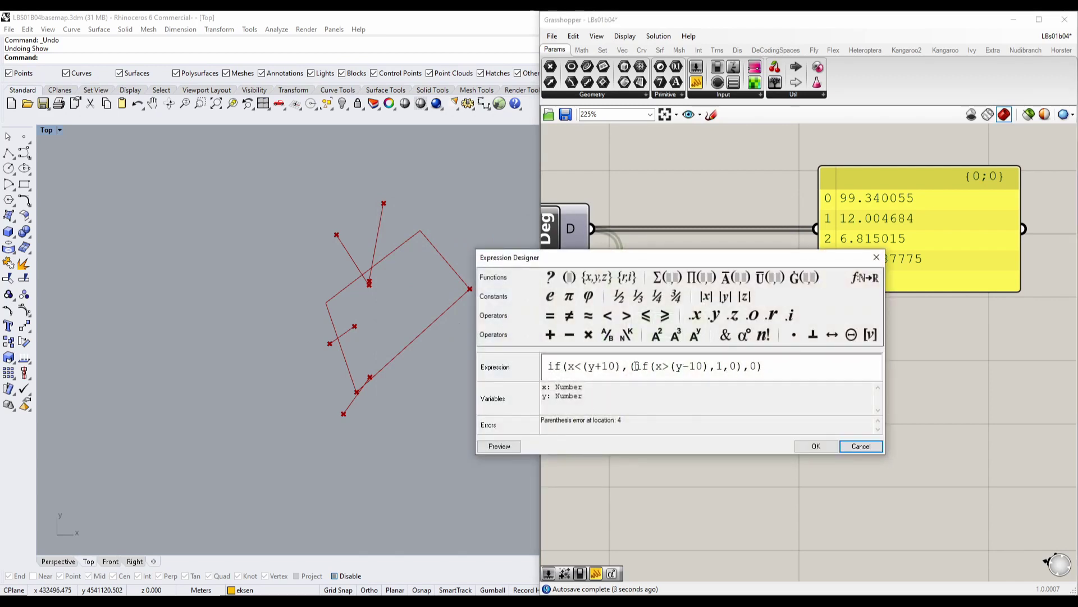
drag(636, 366, 743, 366)
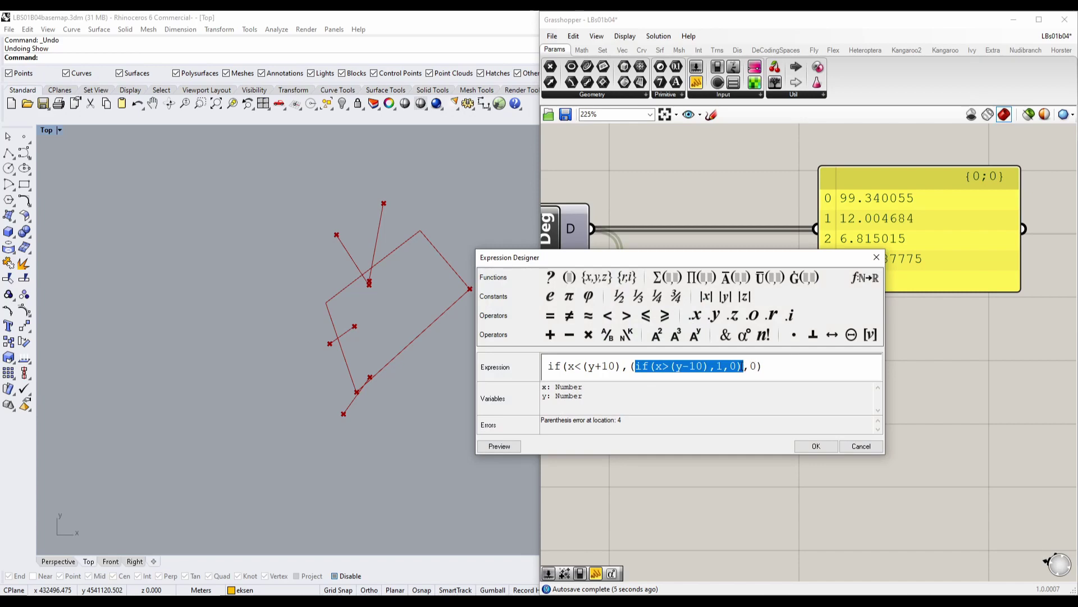
click(655, 367)
key(BackSpace)
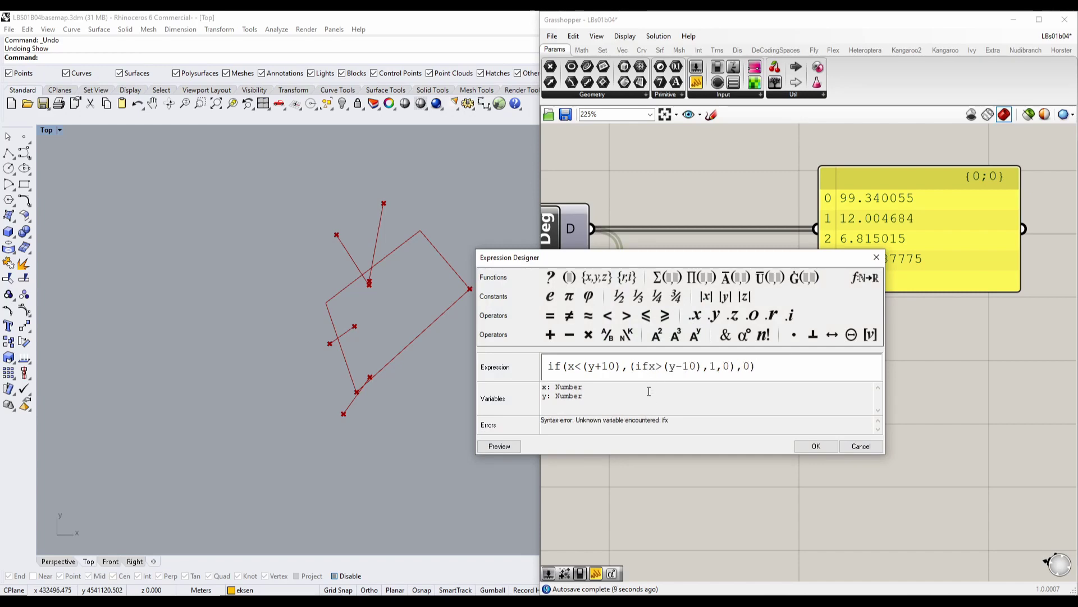
text(()
click(743, 367)
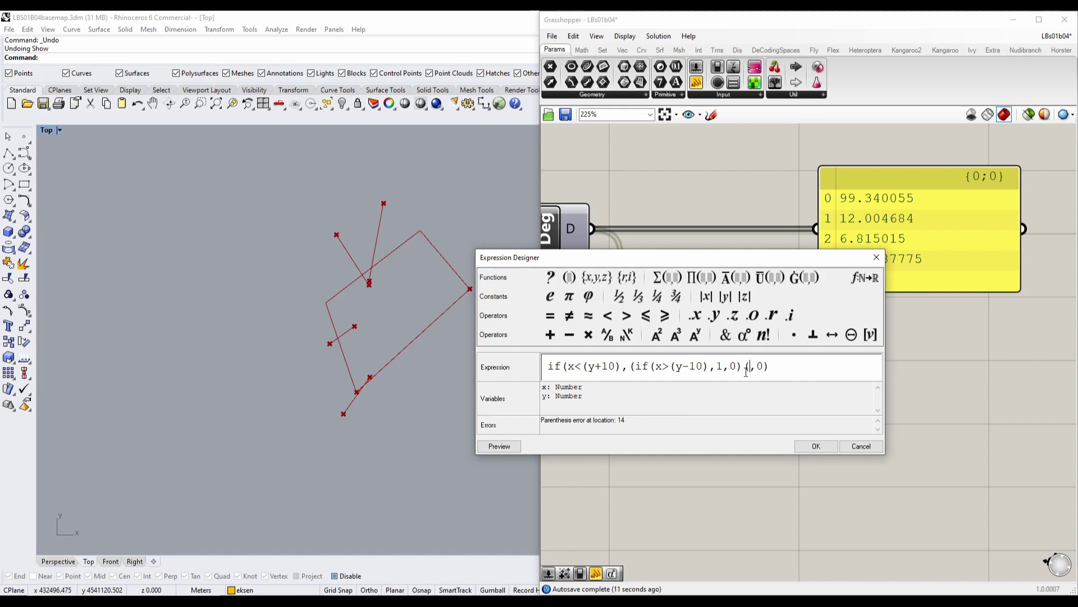
text())
drag(551, 420, 649, 420)
click(815, 446)
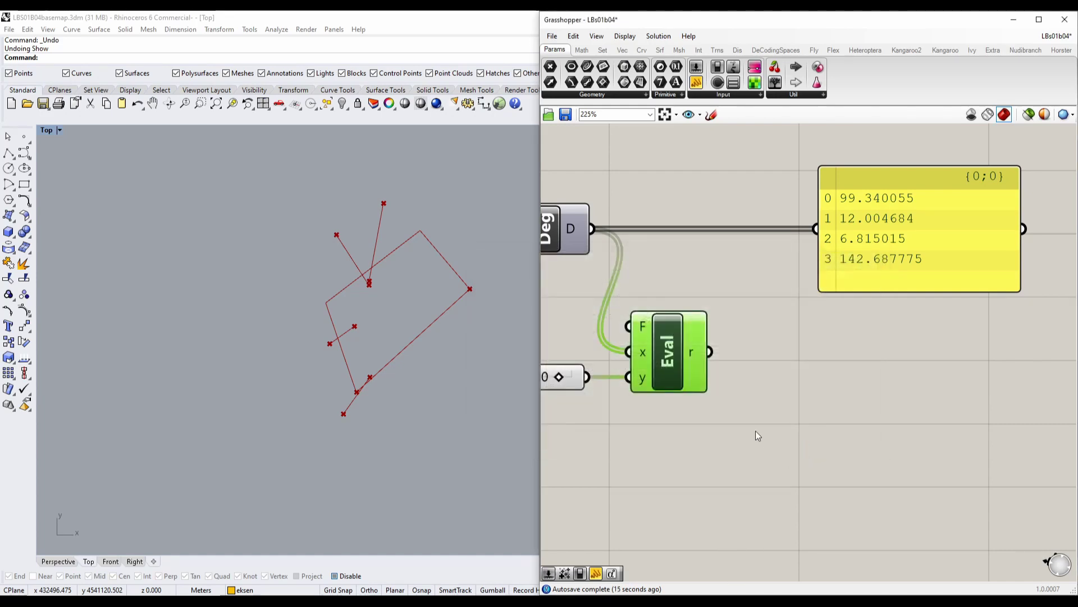
Place a panel fed by the Evaluate result directly below the angle panel and compare their entries.
drag(878, 255, 822, 455)
drag(751, 415, 754, 420)
drag(799, 418, 844, 344)
right_drag(738, 372, 736, 428)
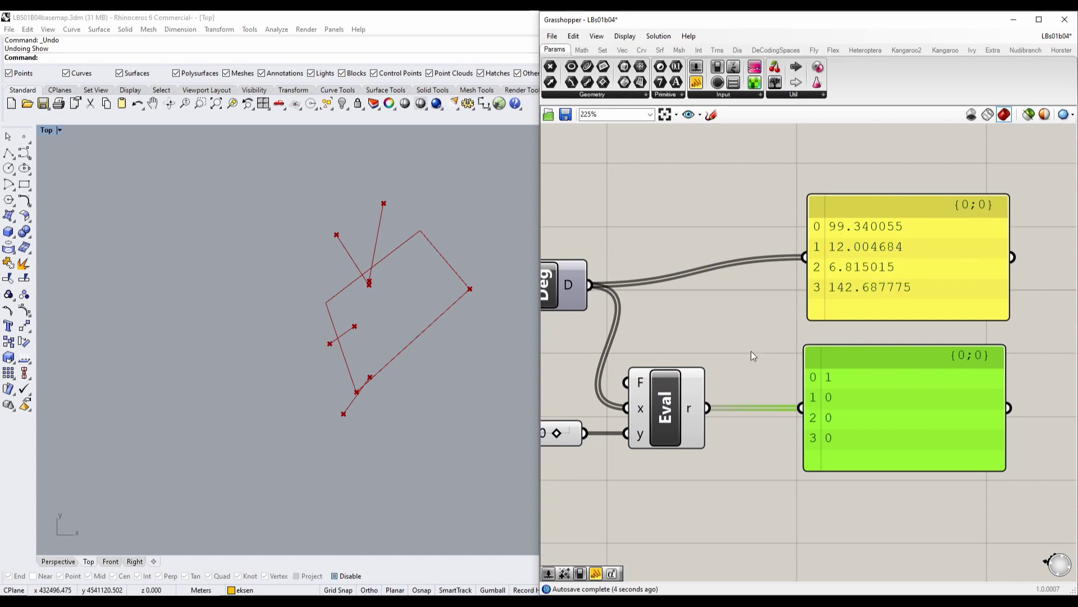
right_drag(751, 354, 859, 312)
right_drag(810, 355, 784, 378)
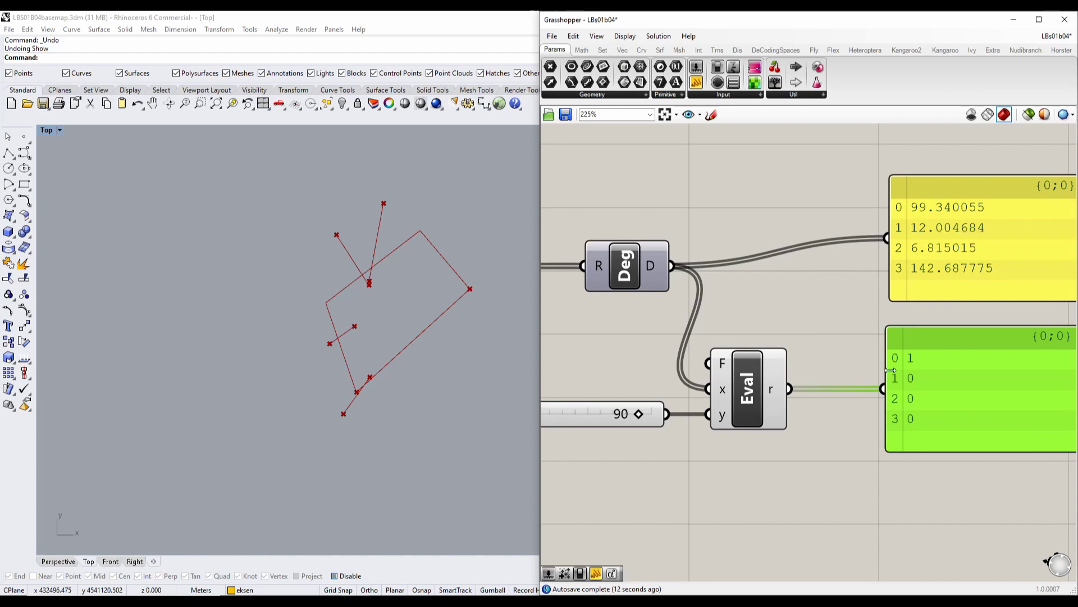
right_drag(935, 353, 843, 352)
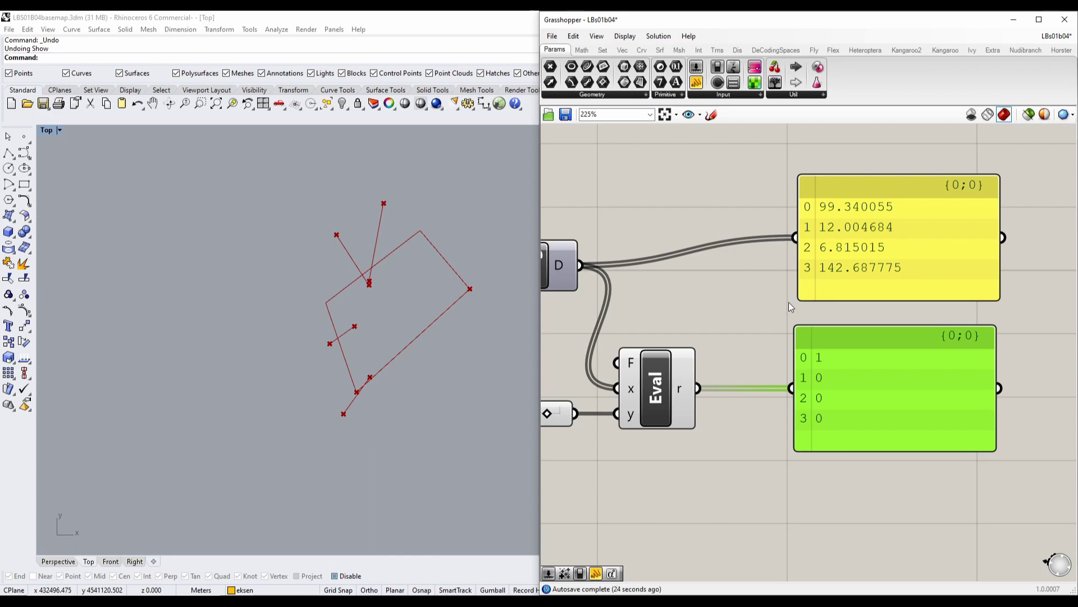
right_drag(820, 396, 864, 357)
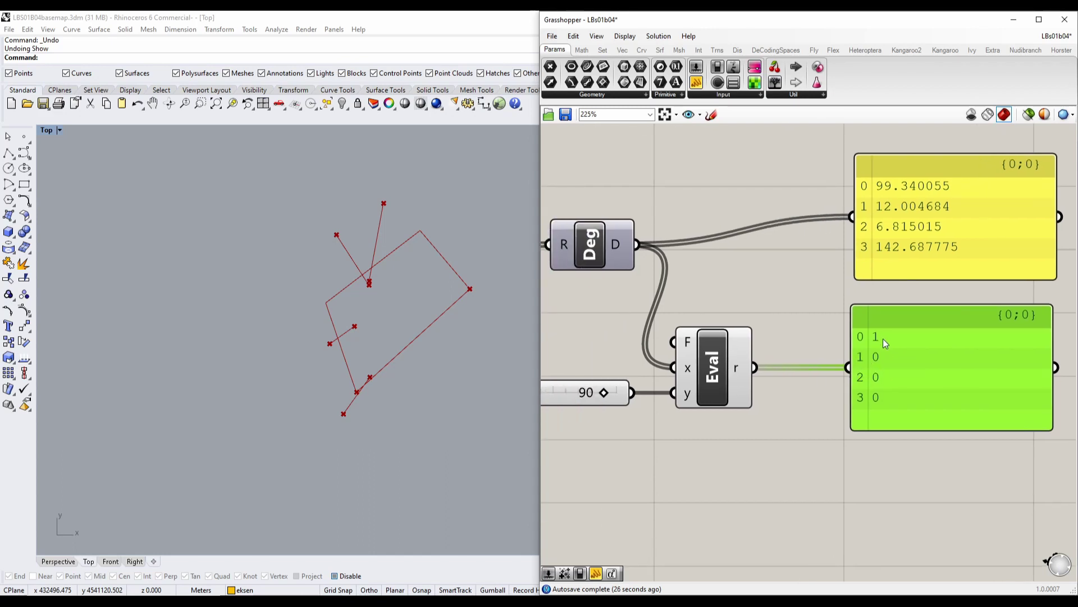
Delete the angle panel, undo the result panel's deletion, and move the result panel above the Evaluate component.
click(885, 270)
key(Delete)
click(894, 372)
key(Delete)
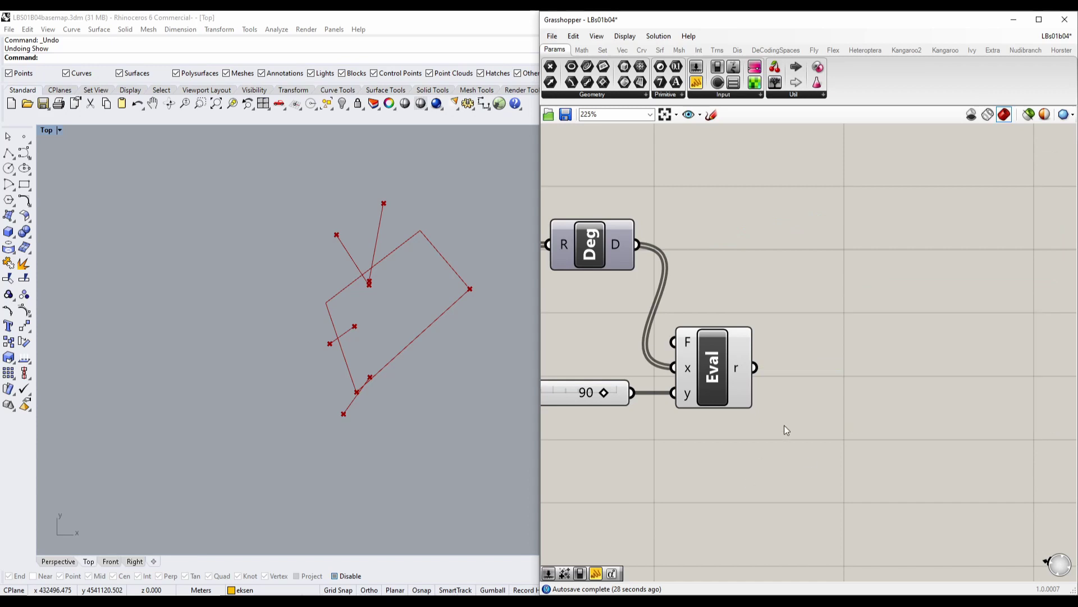
right_drag(784, 426, 834, 394)
key(ctrl+z)
right_drag(854, 428, 789, 466)
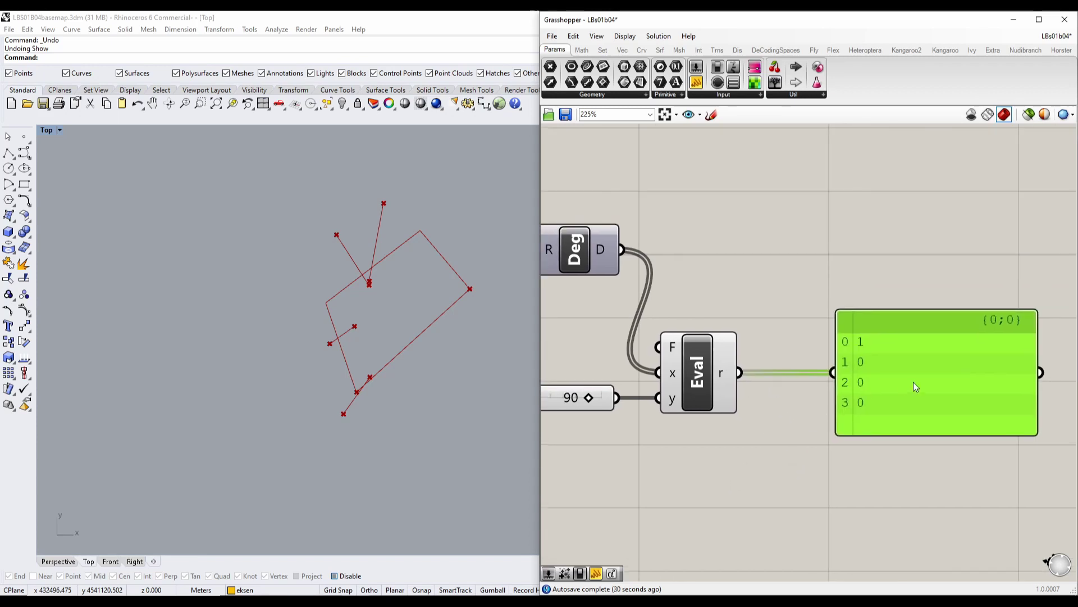
drag(914, 382, 818, 192)
Add a Dispatch component beyond the Evaluate component, below the result panel.
click(946, 472)
double_click(949, 477)
text(dis)
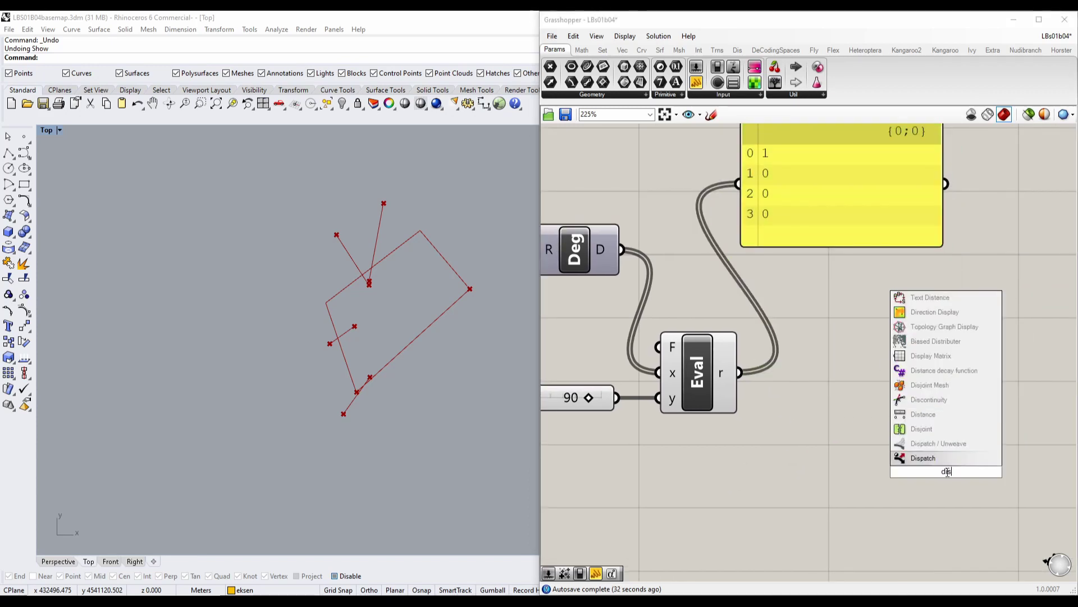
click(942, 457)
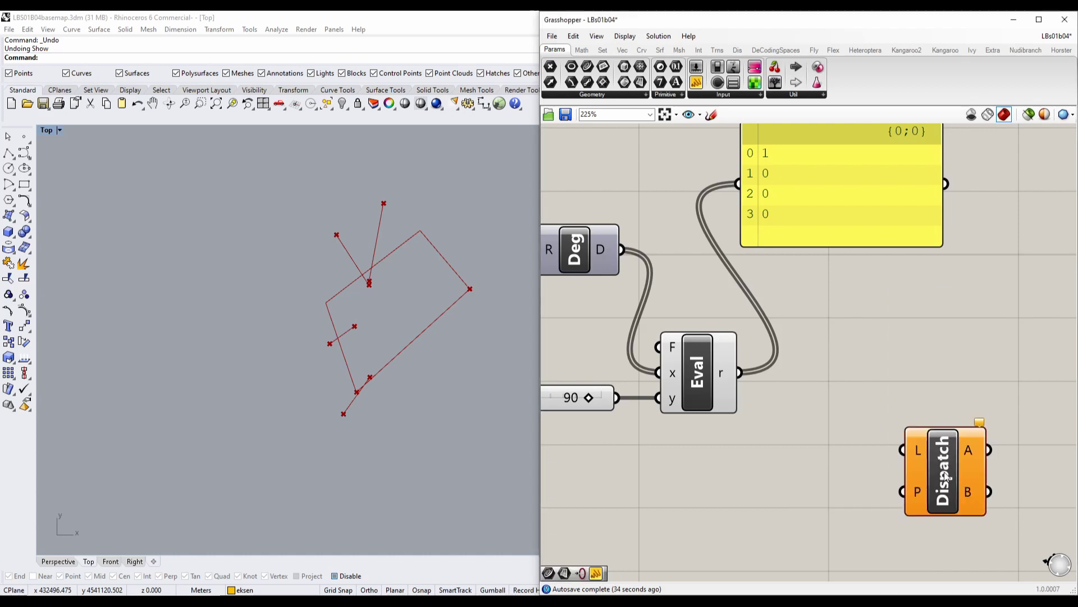
scroll(872, 422, down, 3)
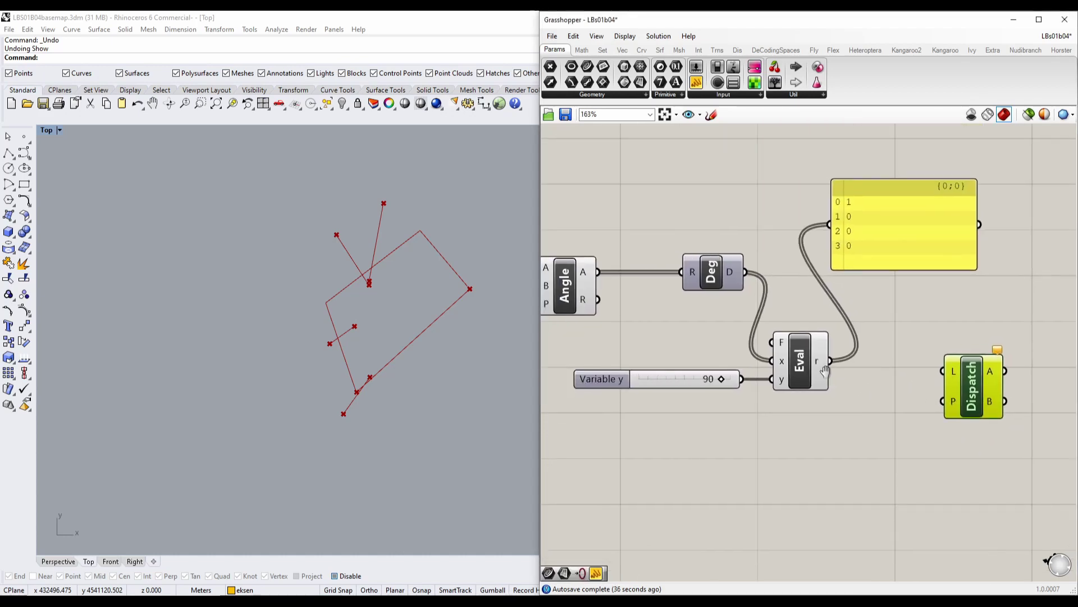
drag(953, 386, 952, 360)
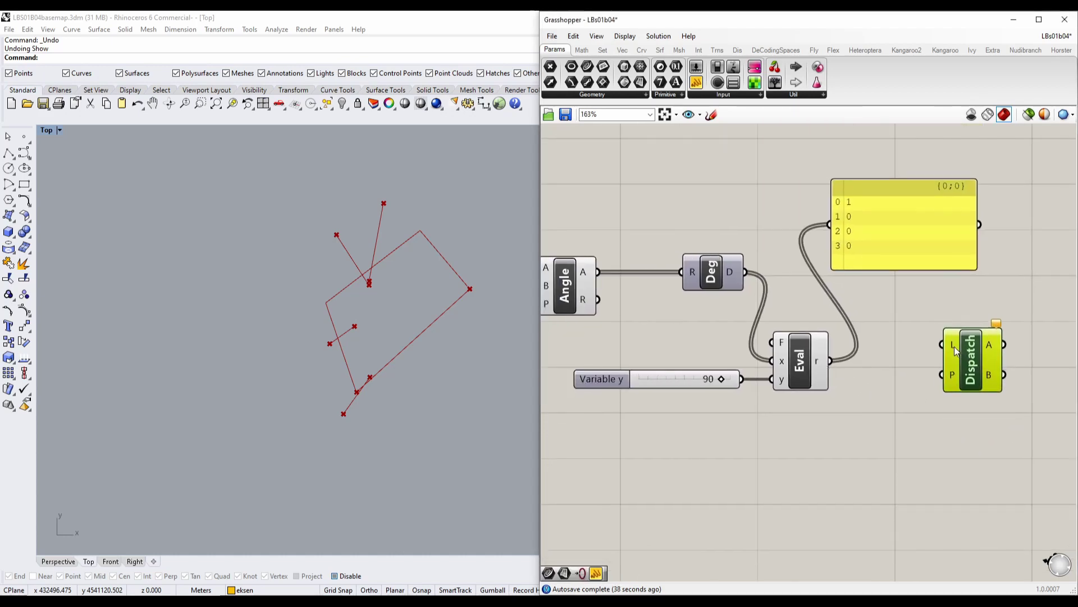
Connect the P output of the Reduce Polyline component to the Dispatch component's list input L.
scroll(832, 394, down, 3)
right_drag(706, 322, 815, 312)
right_drag(658, 276, 736, 245)
click(617, 349)
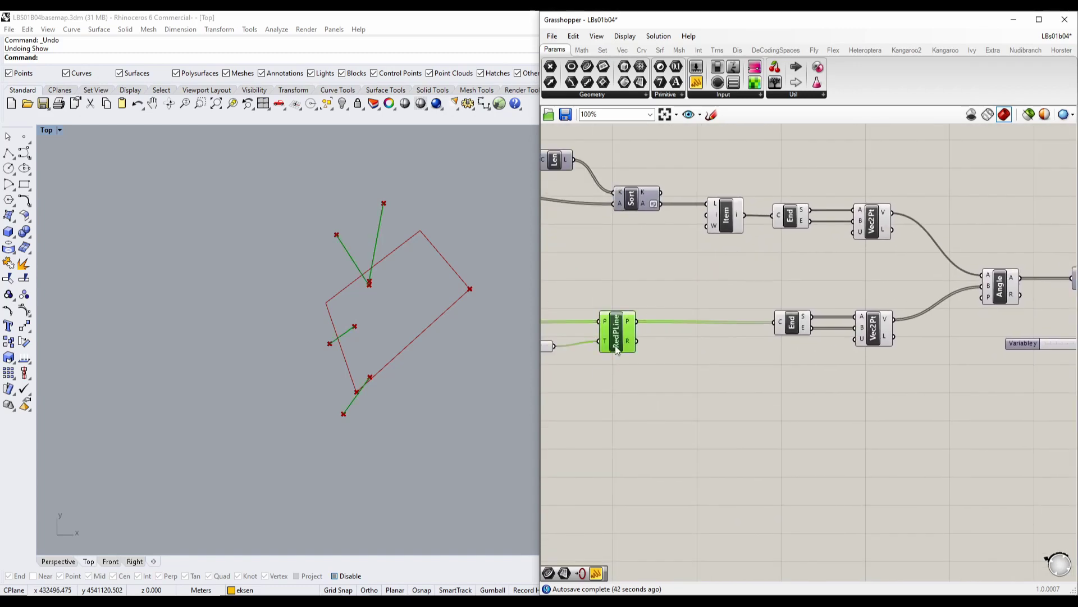
drag(669, 377, 848, 317)
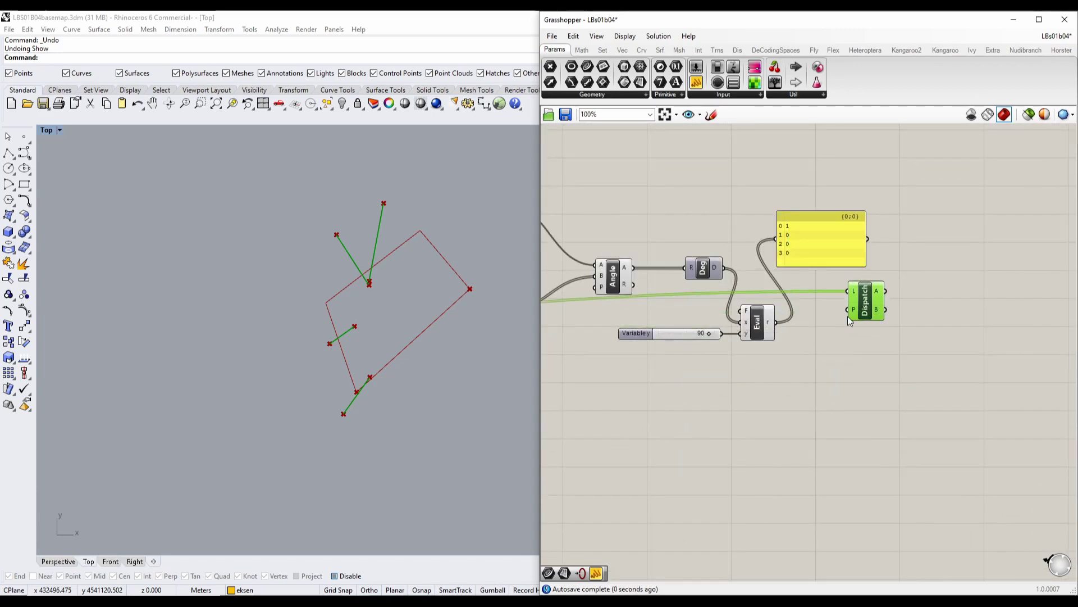
Shift the result panel and the Dispatch component further apart, and check the descriptions of Dispatch outputs A and B.
scroll(850, 315, up, 3)
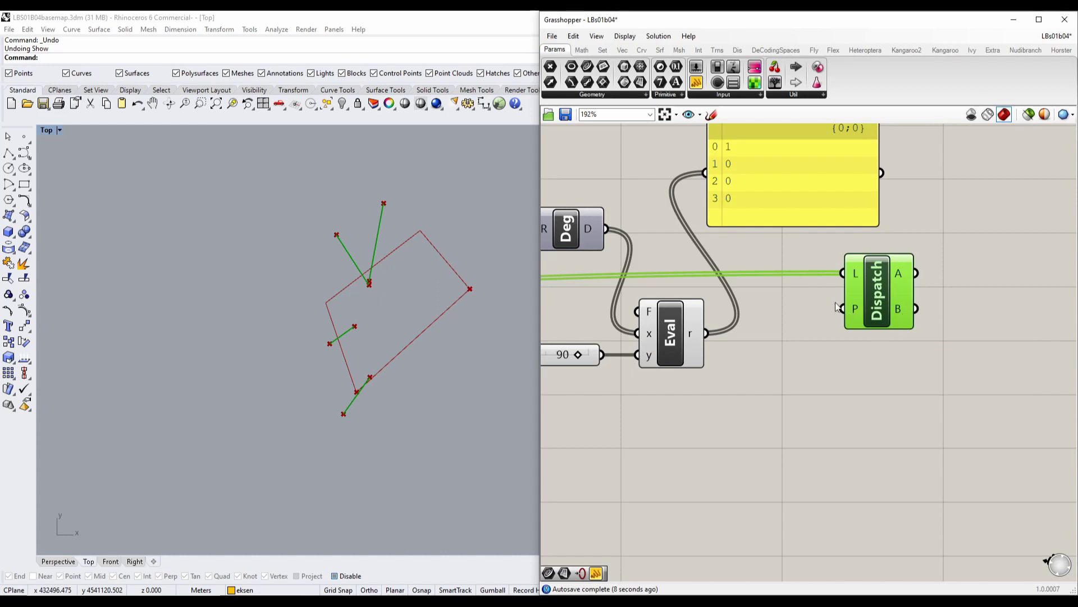
right_drag(829, 312, 805, 361)
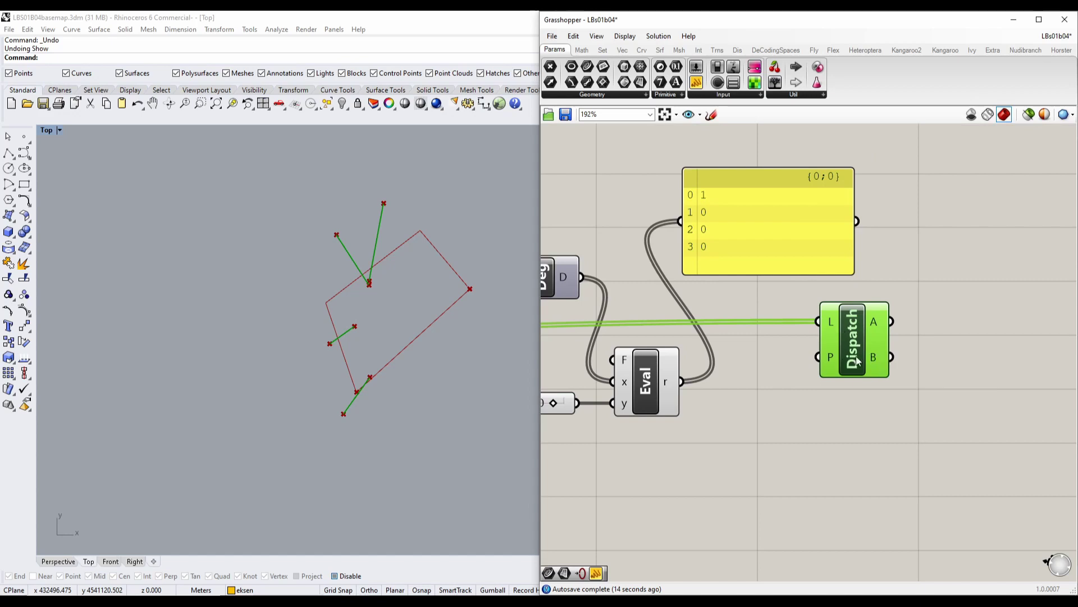
drag(746, 246, 733, 228)
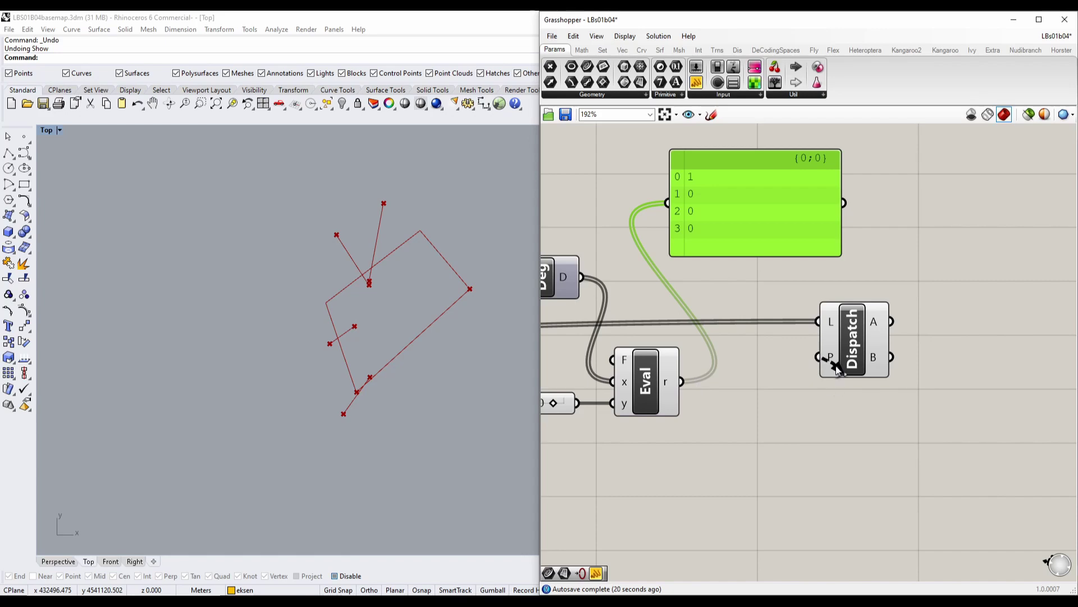
drag(837, 346, 857, 351)
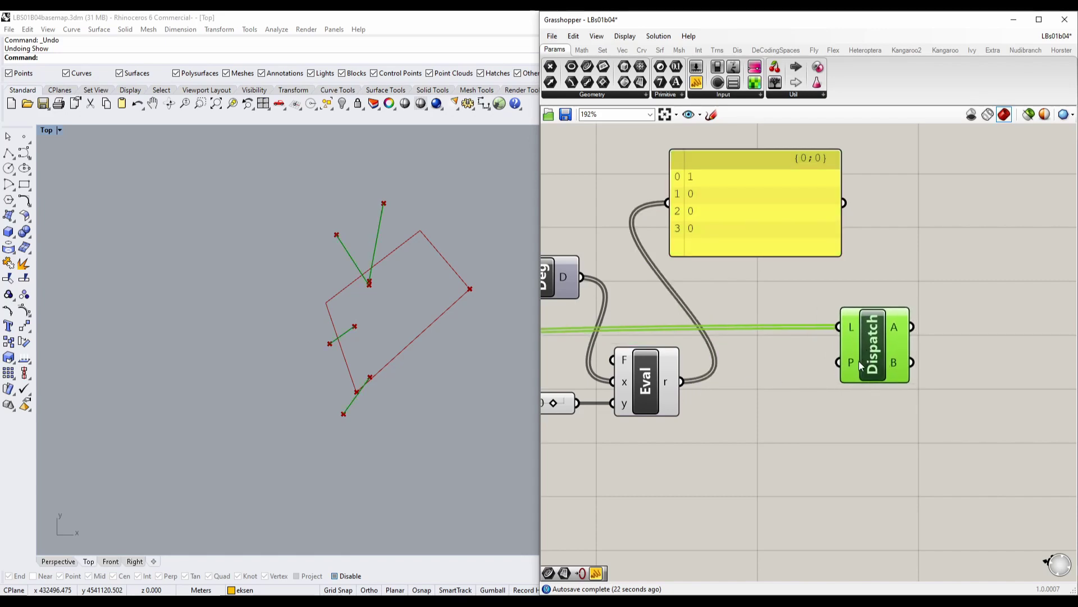
mouse_move(899, 328)
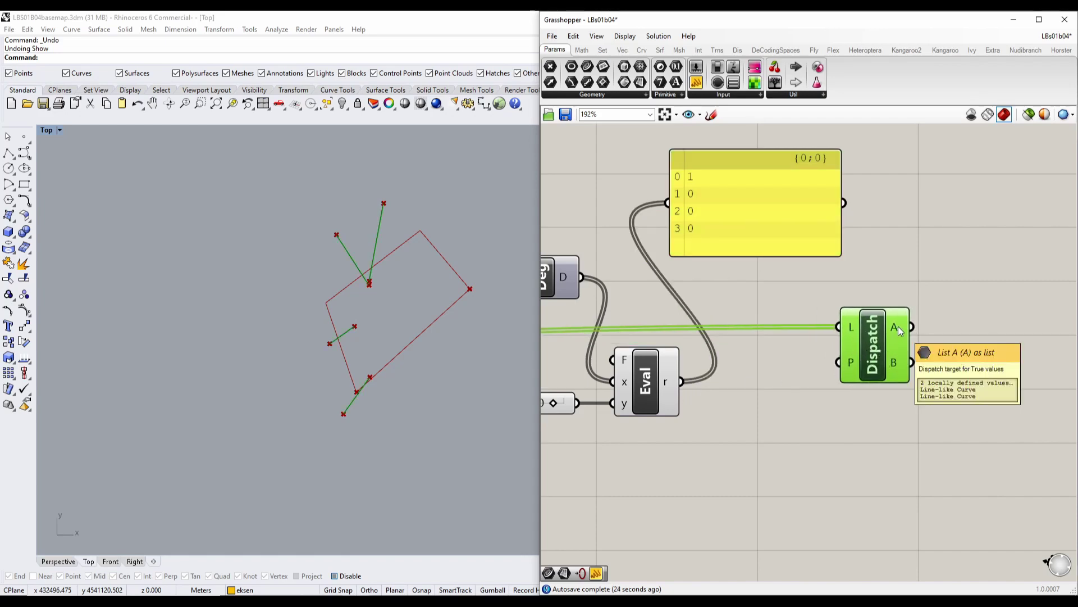
mouse_move(898, 365)
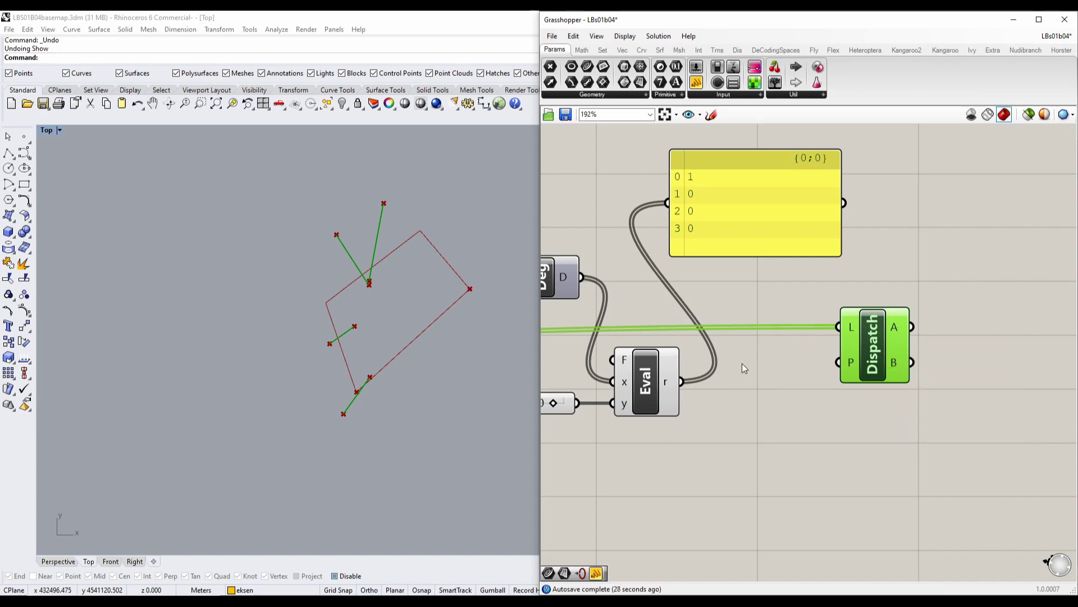
Connect the Evaluate result r to the Dispatch component's pattern input P.
click(710, 189)
right_drag(710, 191, 811, 183)
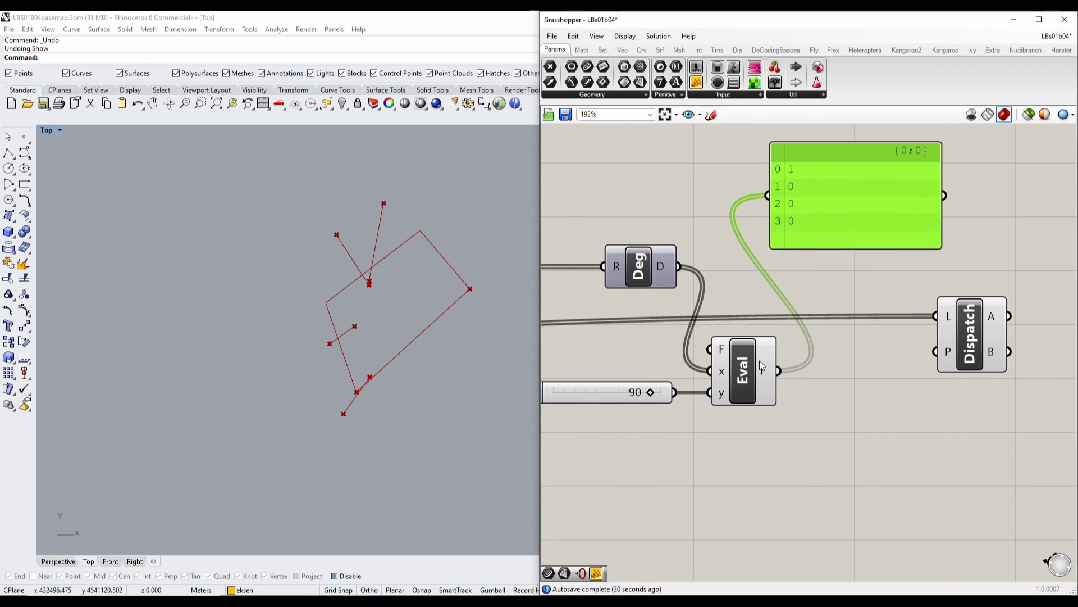
click(747, 384)
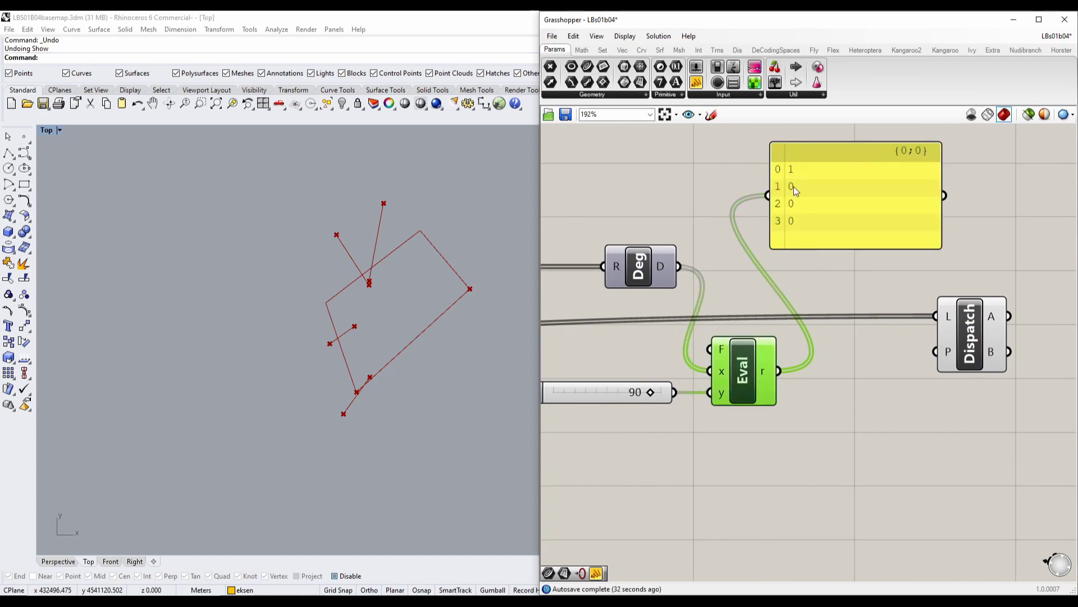
drag(778, 371, 936, 352)
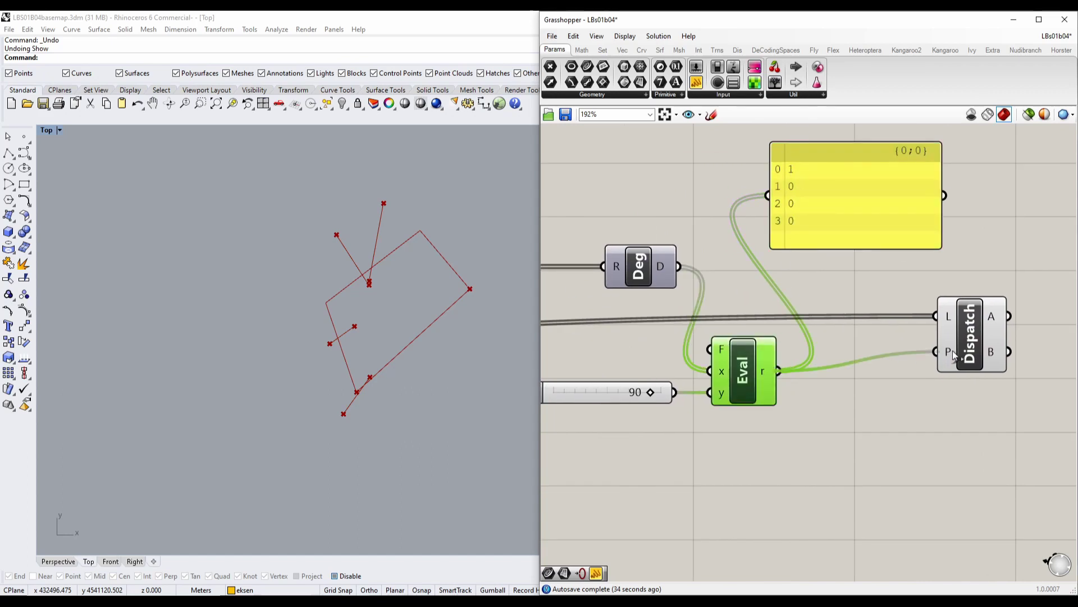
Add a Curve parameter beyond the Dispatch component and connect Dispatch output A to it.
double_click(949, 442)
text(curve)
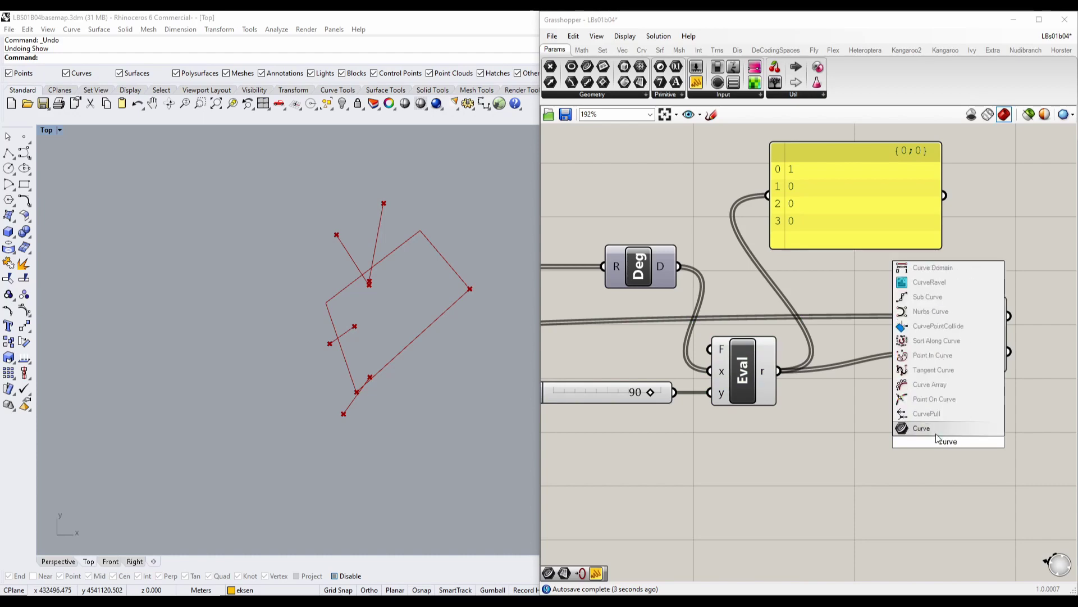
click(936, 432)
drag(945, 444, 1061, 308)
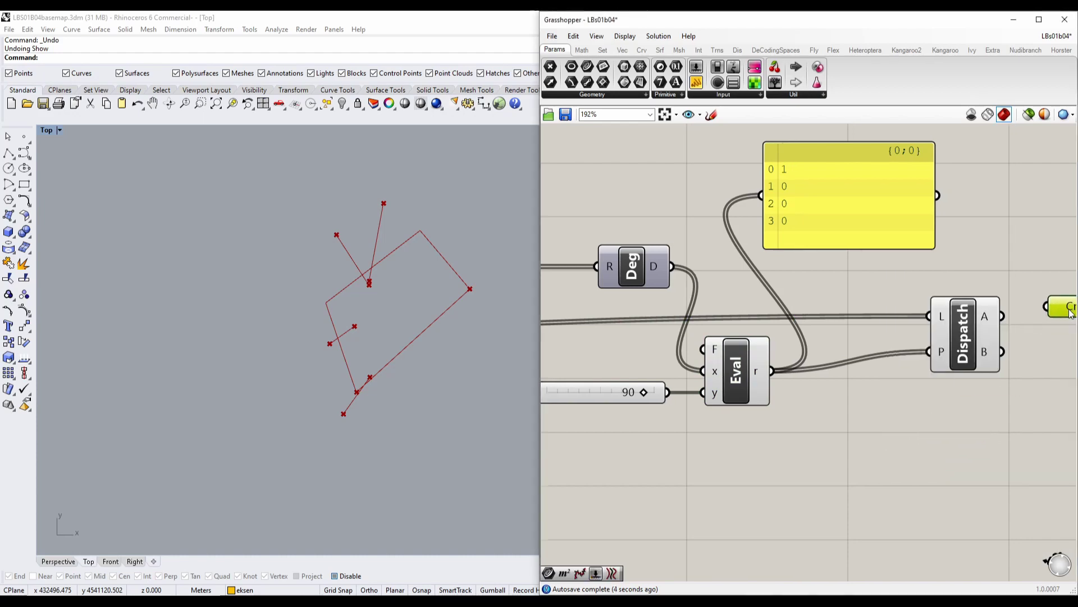
drag(993, 317, 1038, 306)
right_drag(1066, 322, 1052, 322)
Examine which axis lines pass through the Dispatch and Curve components by comparing their previews with the Top viewport geometry.
click(869, 439)
click(828, 238)
right_drag(712, 367, 662, 383)
click(863, 360)
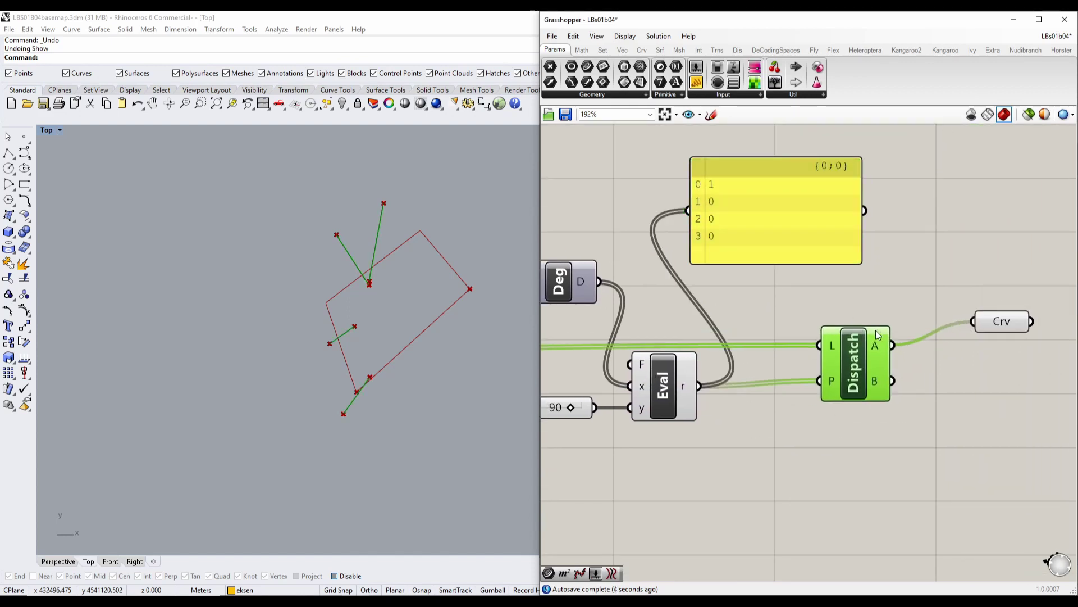
right_drag(726, 265, 888, 248)
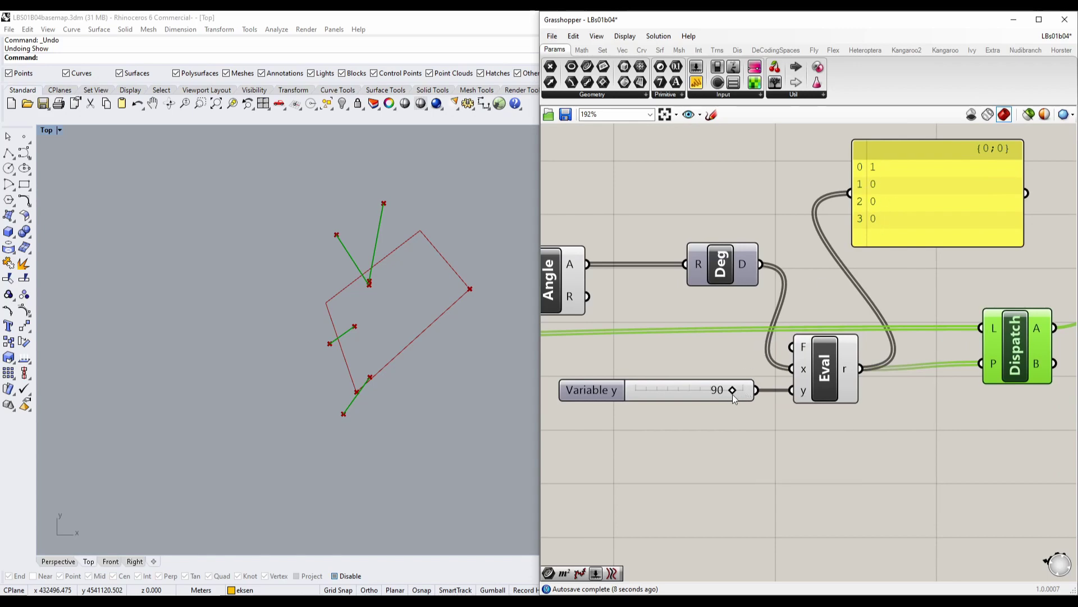
drag(887, 177, 888, 188)
right_drag(679, 374, 904, 348)
scroll(903, 347, down, 3)
right_drag(762, 361, 859, 347)
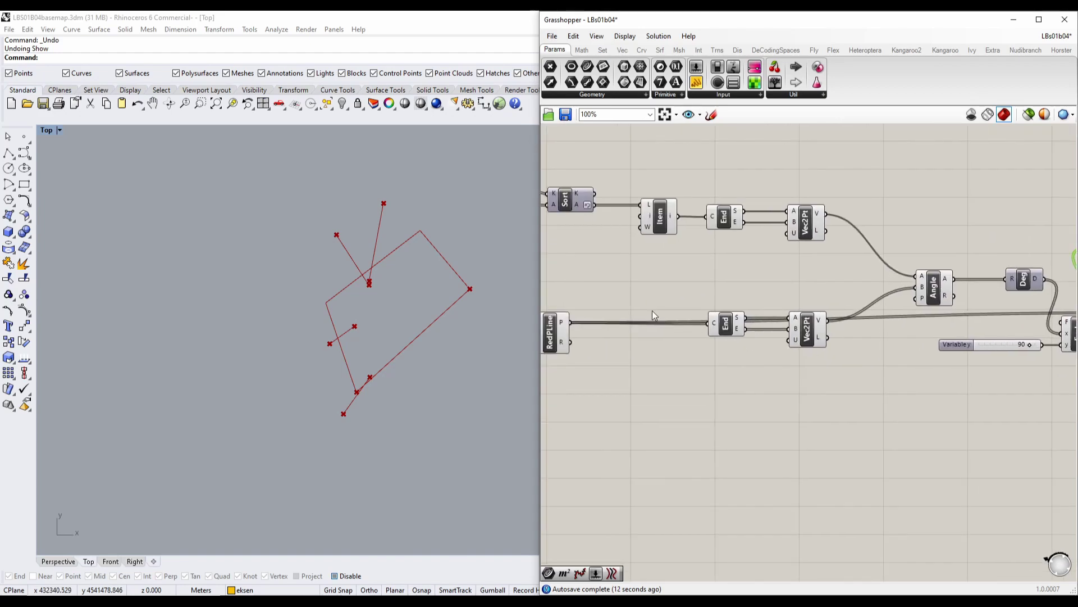
right_drag(982, 339, 498, 368)
drag(772, 328, 773, 345)
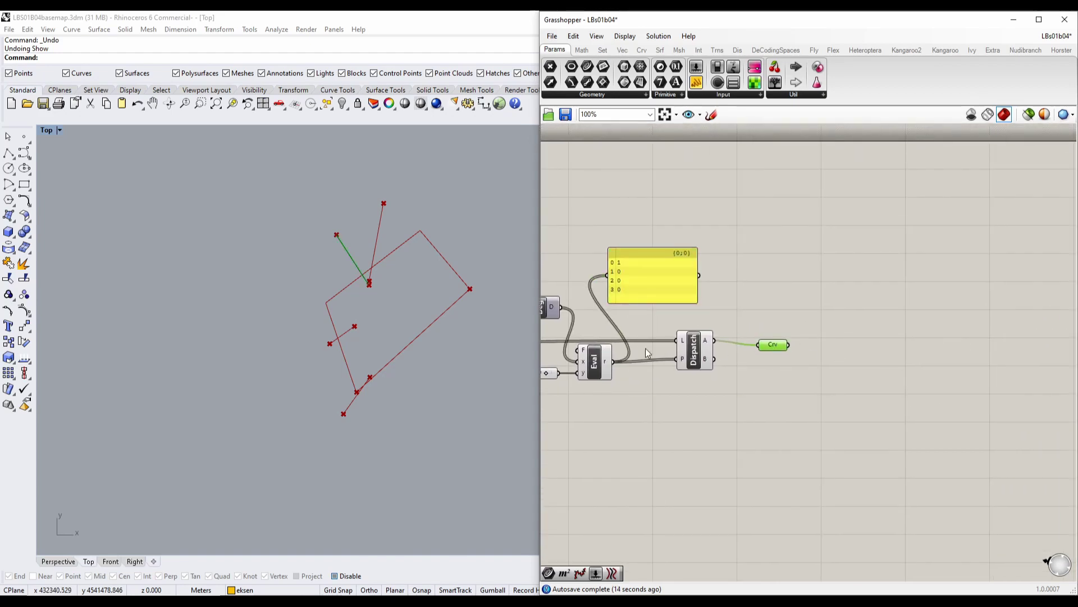
right_drag(645, 348, 894, 313)
scroll(339, 291, up, 8)
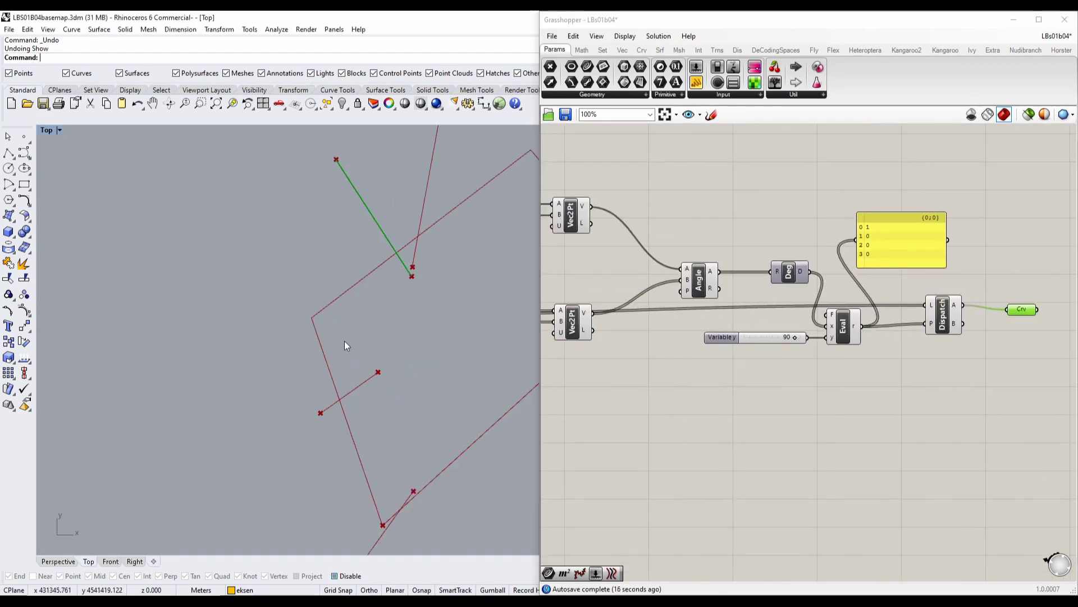
scroll(344, 339, up, 2)
right_drag(375, 336, 328, 454)
scroll(336, 321, down, 8)
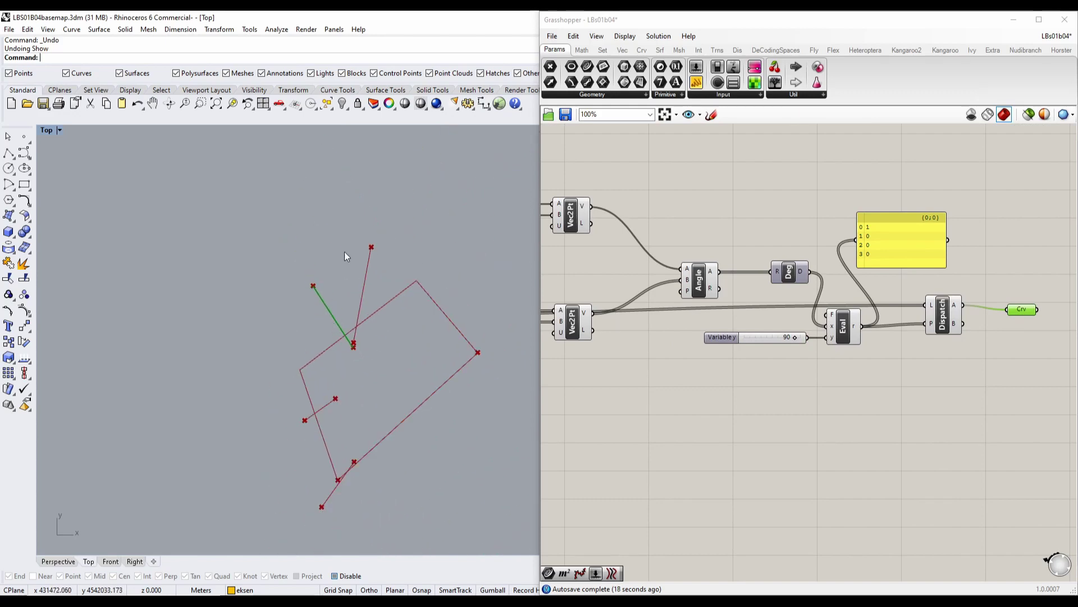
drag(353, 224, 393, 258)
Show the hidden base map in Rhino and isolate the tall axis curve that crosses the plot's upper edge.
right_click(343, 103)
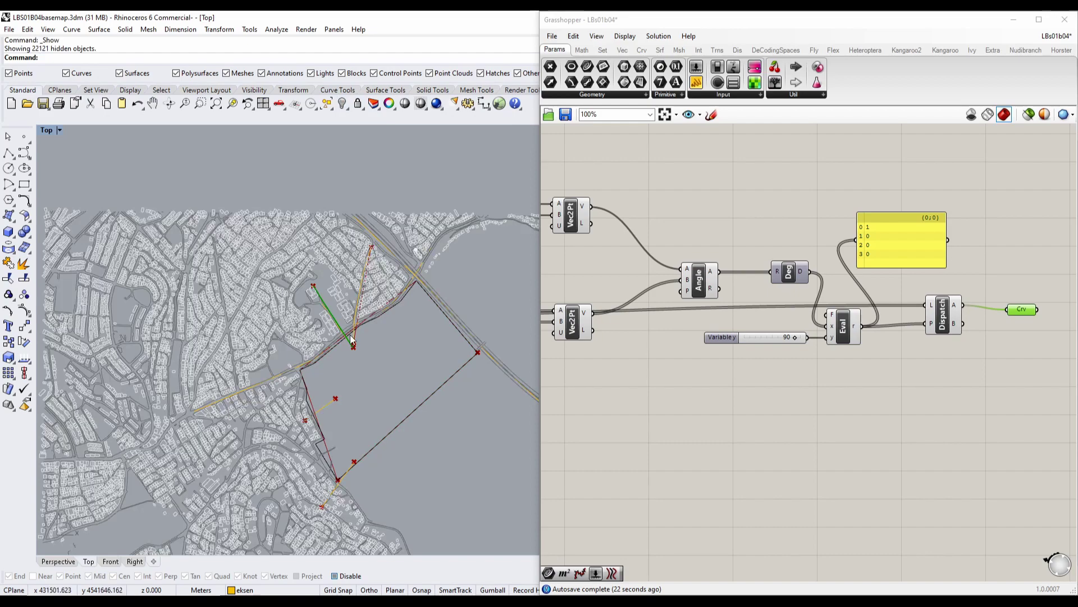
scroll(354, 339, up, 5)
click(358, 340)
scroll(359, 340, down, 5)
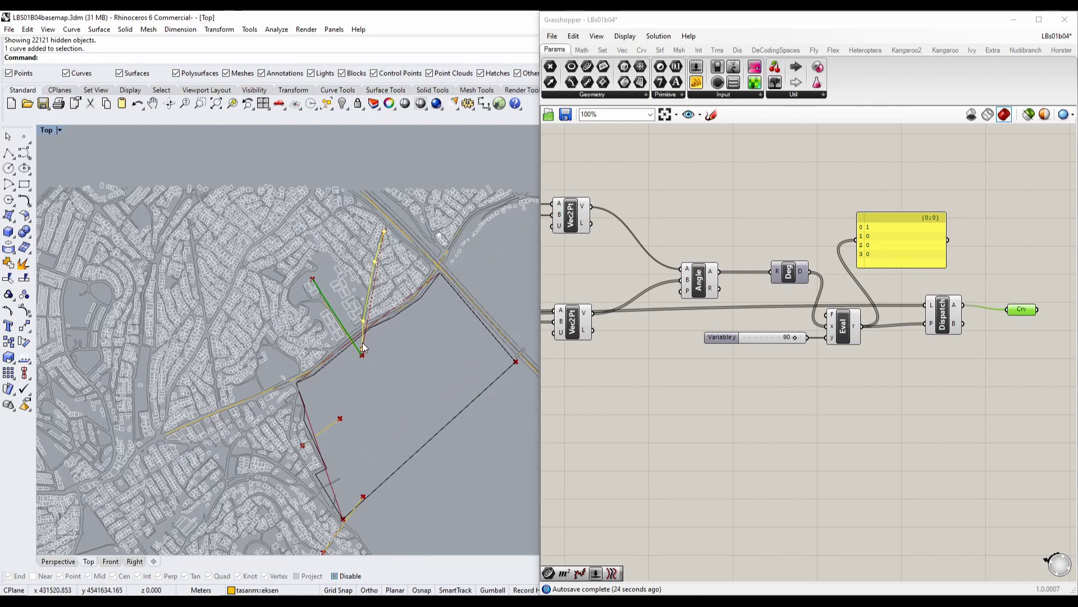
click(343, 104)
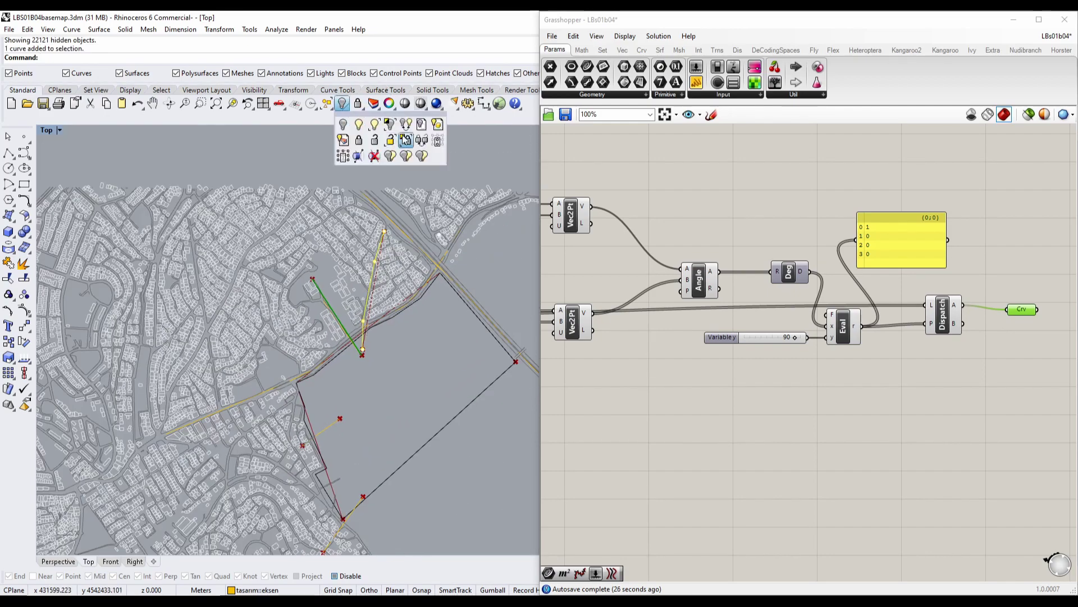
click(405, 140)
drag(401, 263, 350, 292)
right_drag(392, 308, 419, 284)
Rotate the isolated axis curve about its middle by roughly 27 degrees counterclockwise.
text(Rotate)
key(Return)
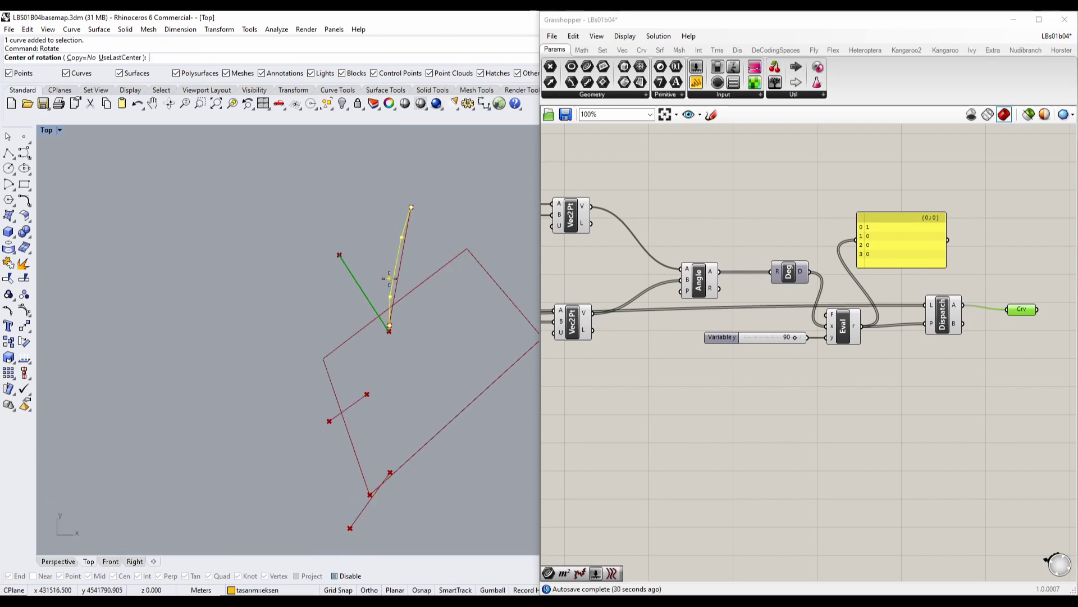
click(389, 278)
click(429, 352)
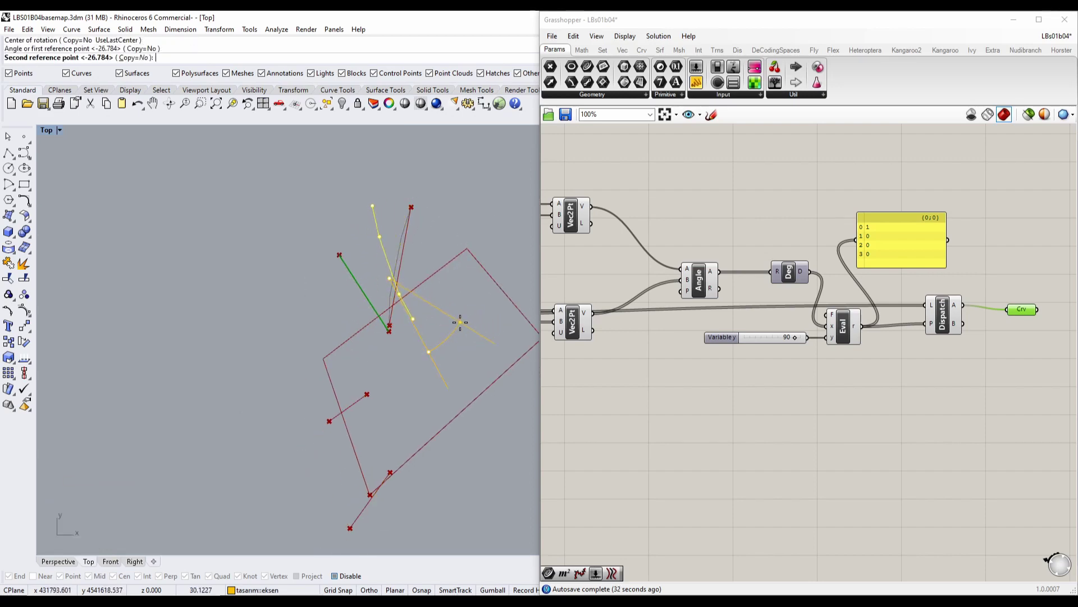
click(458, 324)
Rotate the same axis curve about its middle by roughly another 11 degrees counterclockwise.
click(407, 301)
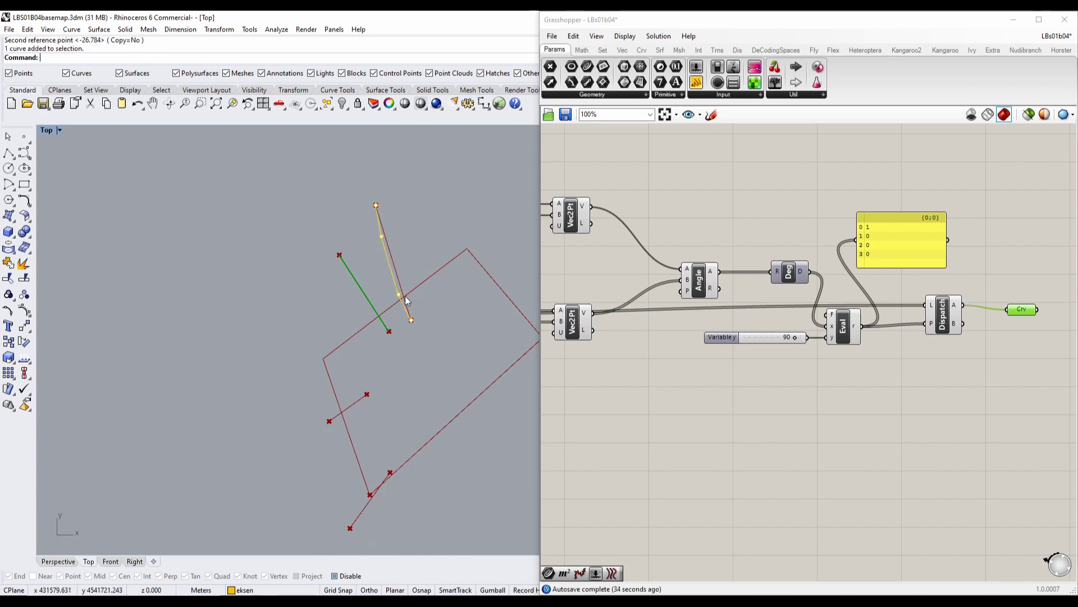
key(Return)
click(392, 267)
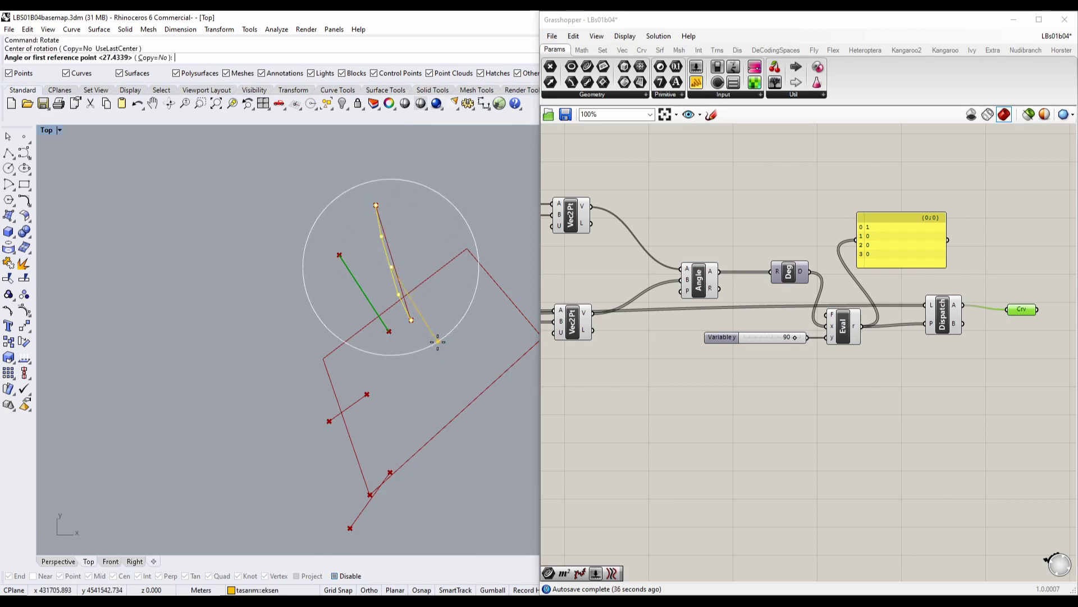
click(438, 342)
click(452, 335)
right_drag(973, 323, 884, 319)
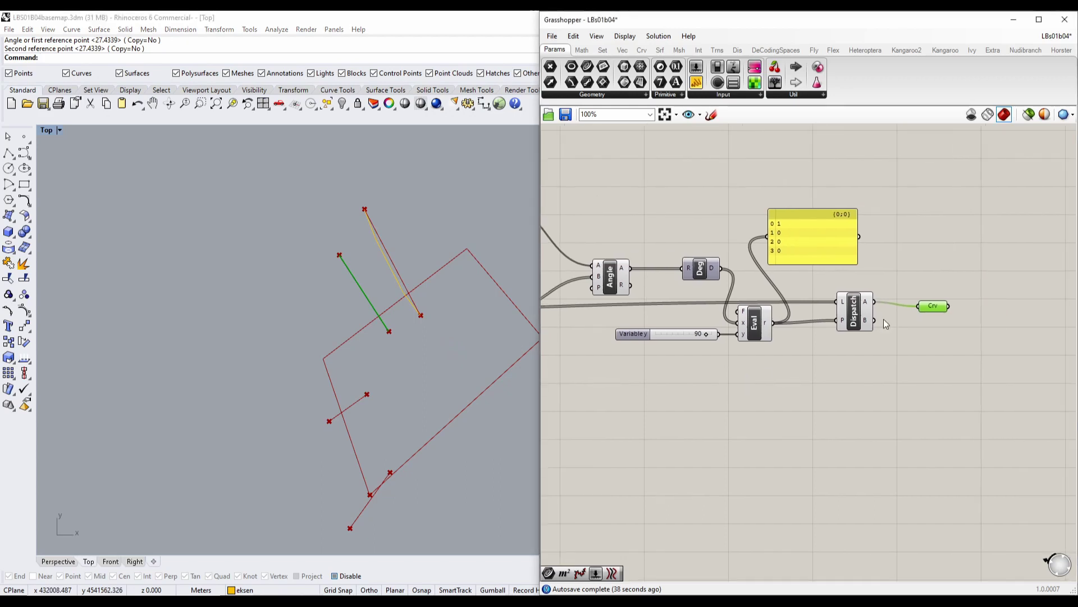
click(861, 361)
Rotate the axis curve slightly further towards perpendicular to the plot edge and check the Curve parameter's preview.
click(393, 260)
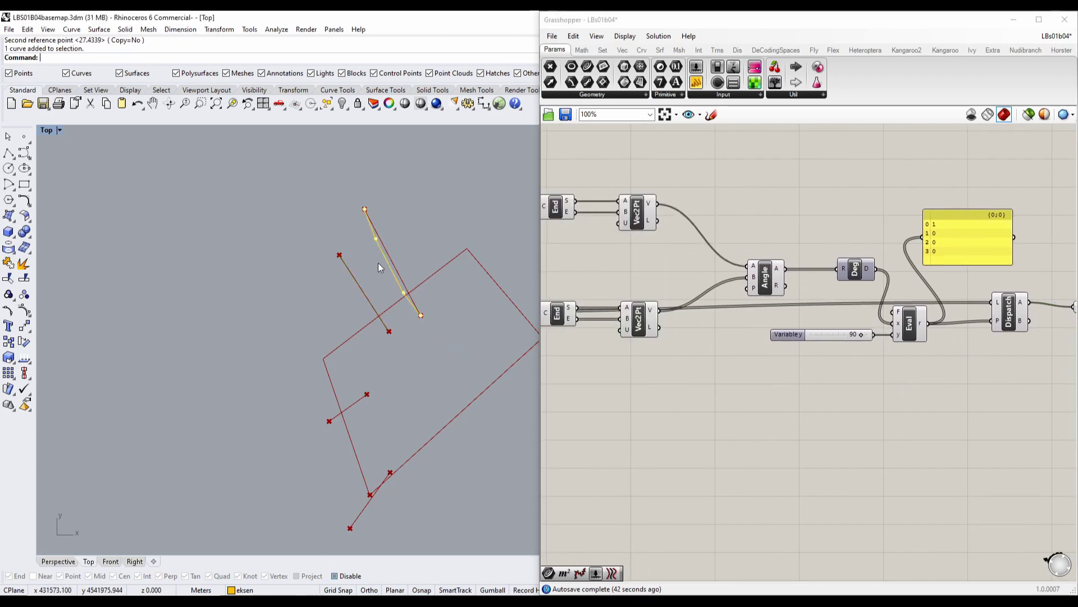
text(Rotate)
key(Return)
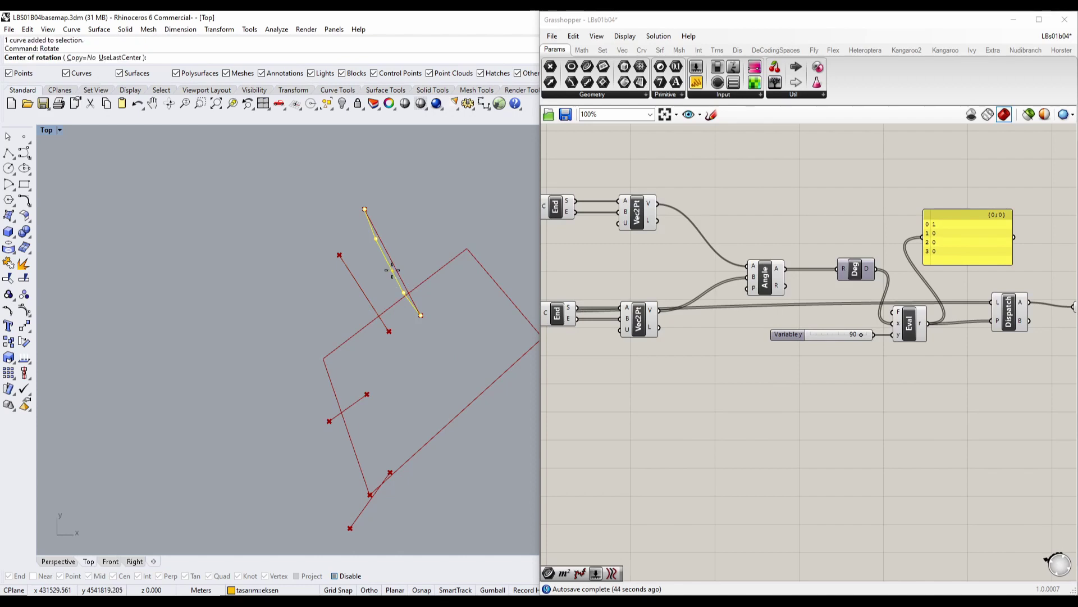
click(390, 271)
click(420, 325)
click(450, 359)
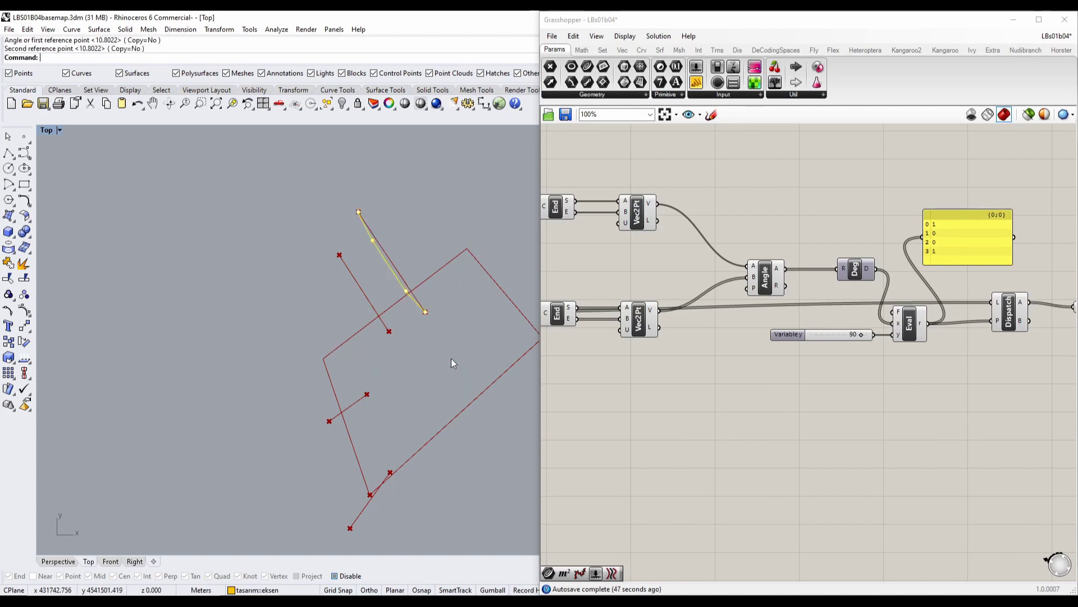
right_drag(877, 375, 688, 378)
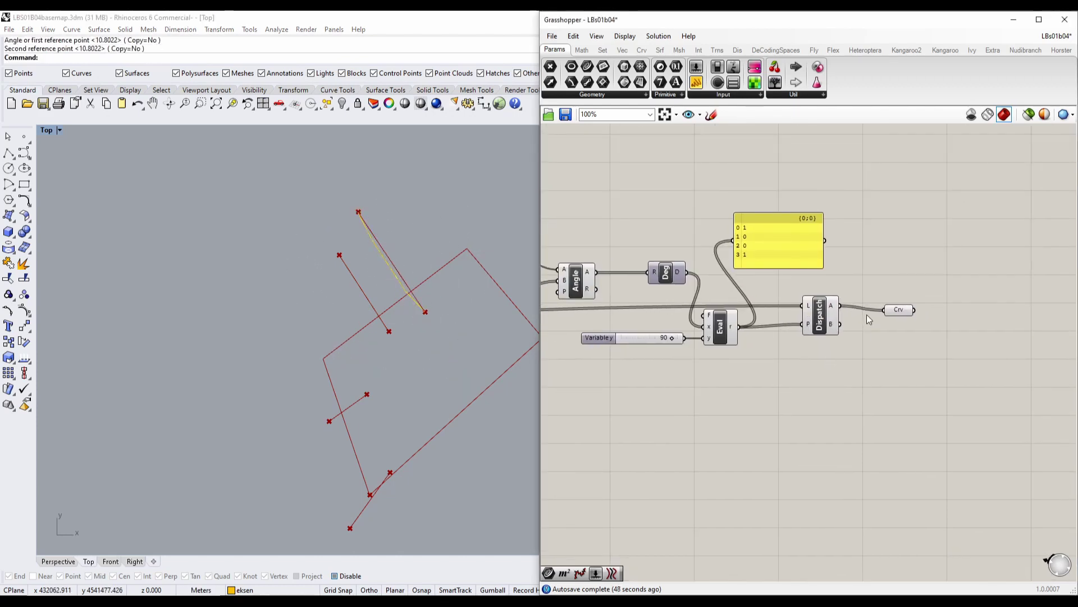
click(898, 310)
Undo the rotations of the axis curve and hide it again.
click(458, 344)
key(ctrl+z)
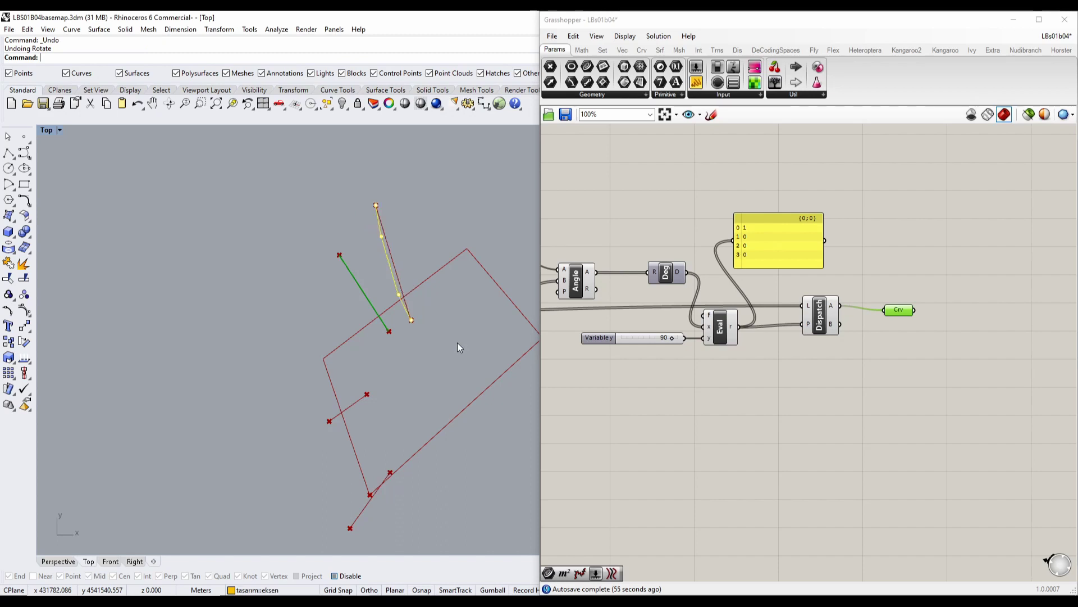
key(ctrl+z)
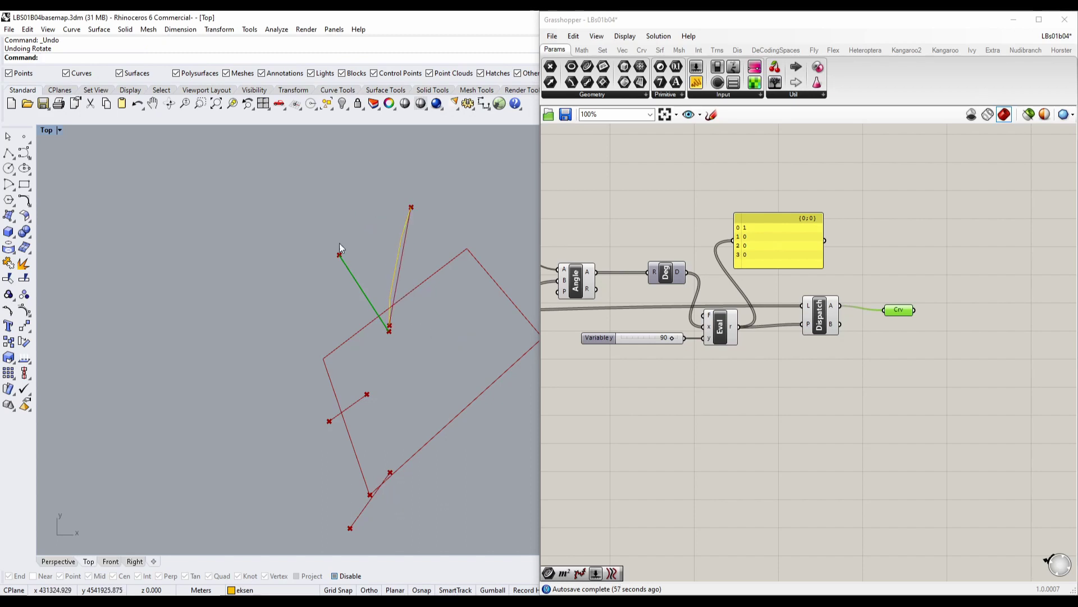
click(401, 238)
click(342, 104)
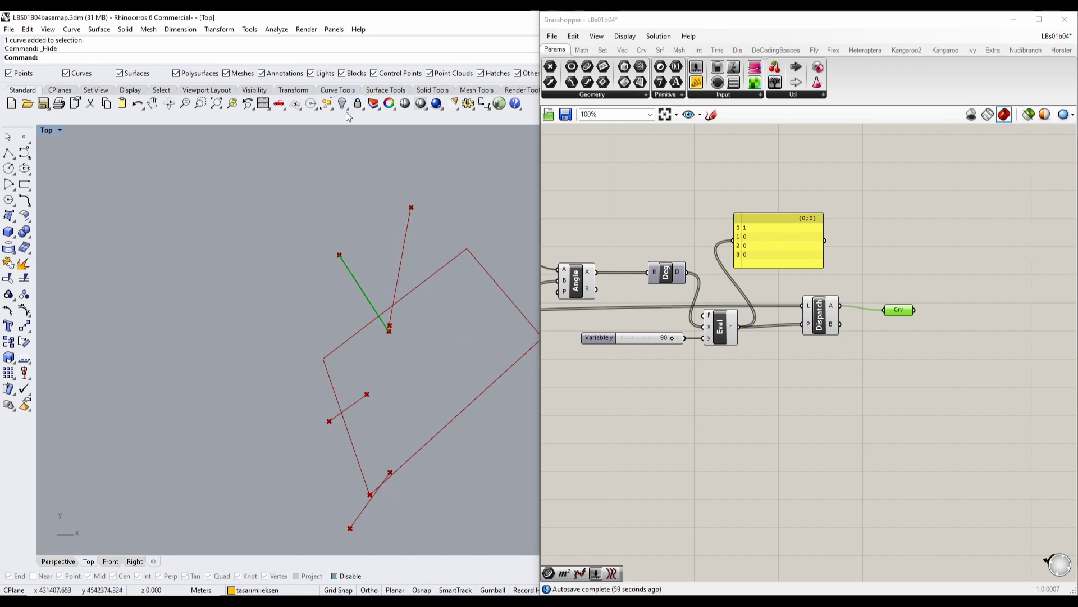
Move the Angle and Degrees components up in line with the upper Vector 2Pt component.
drag(902, 309, 901, 300)
right_drag(715, 366, 843, 330)
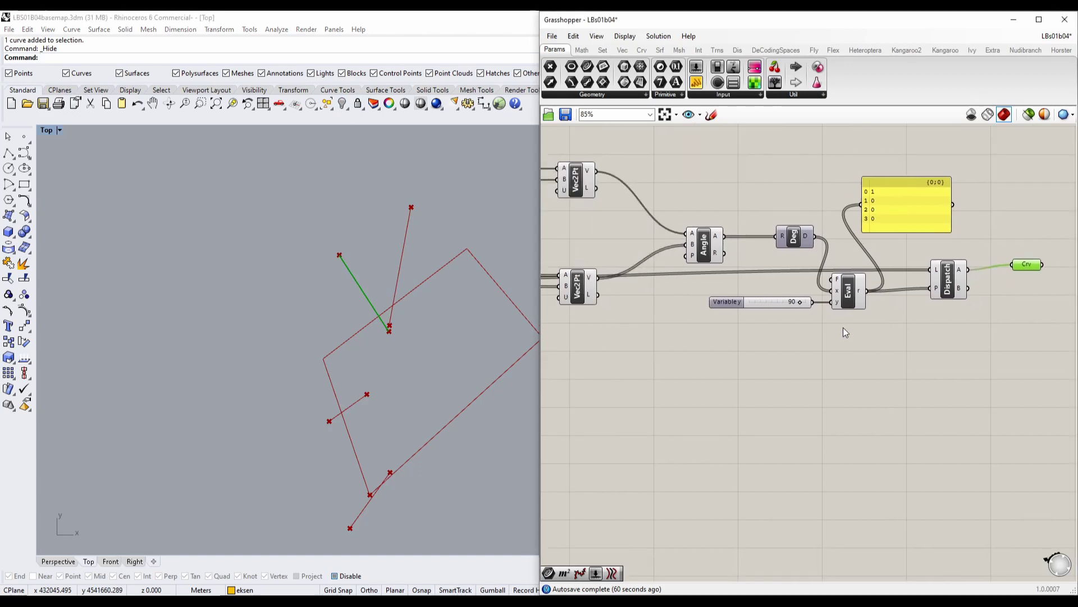
scroll(844, 329, down, 3)
scroll(751, 292, up, 4)
drag(759, 264, 703, 191)
drag(874, 250, 789, 185)
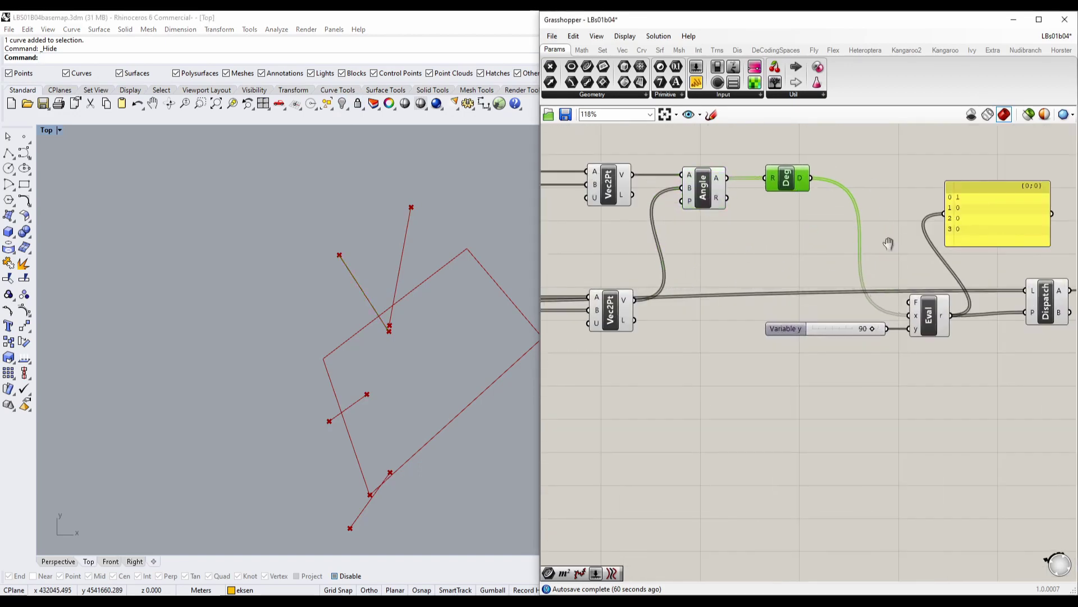
Duplicate the Variable y slider, Evaluate, Dispatch and Curve components below the originals, and set the copied slider to 0.
scroll(839, 268, down, 3)
click(943, 318)
drag(943, 318, 668, 237)
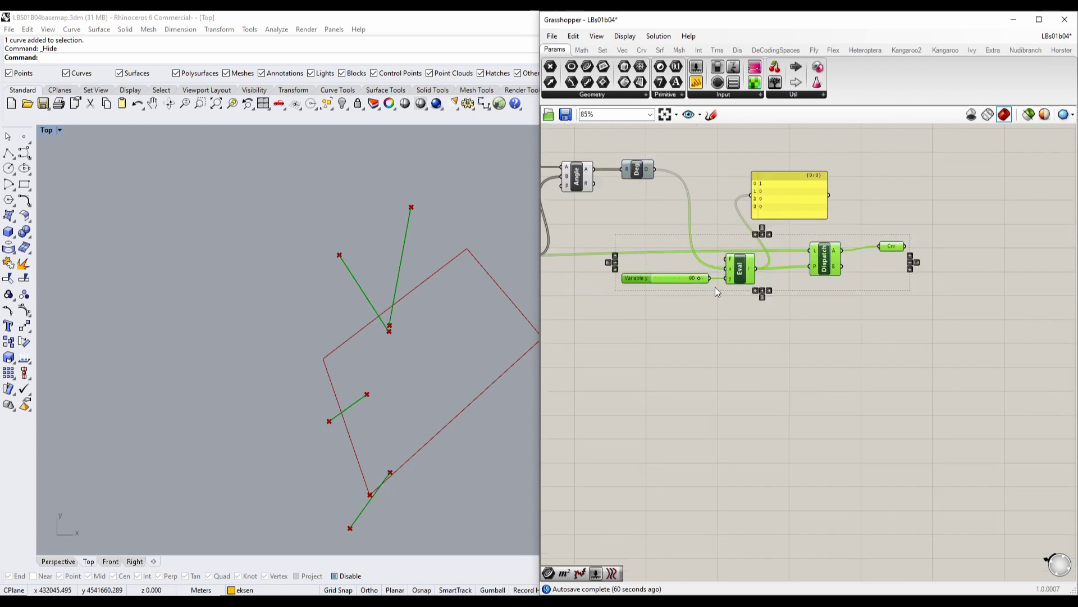
key(ctrl+v)
drag(744, 275, 498, 391)
click(706, 399)
scroll(686, 361, up, 4)
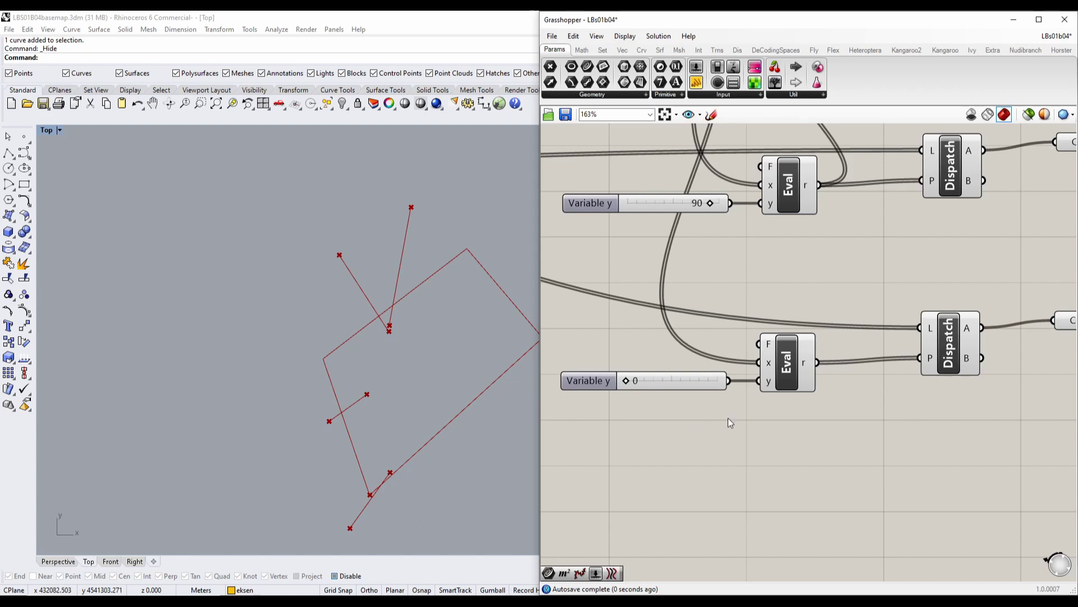
Check the copied Curve parameter's preview and review the copied Evaluate component's expression if(x<(y+10),(if(x>(y-10),1,0)),0).
right_drag(825, 402, 802, 410)
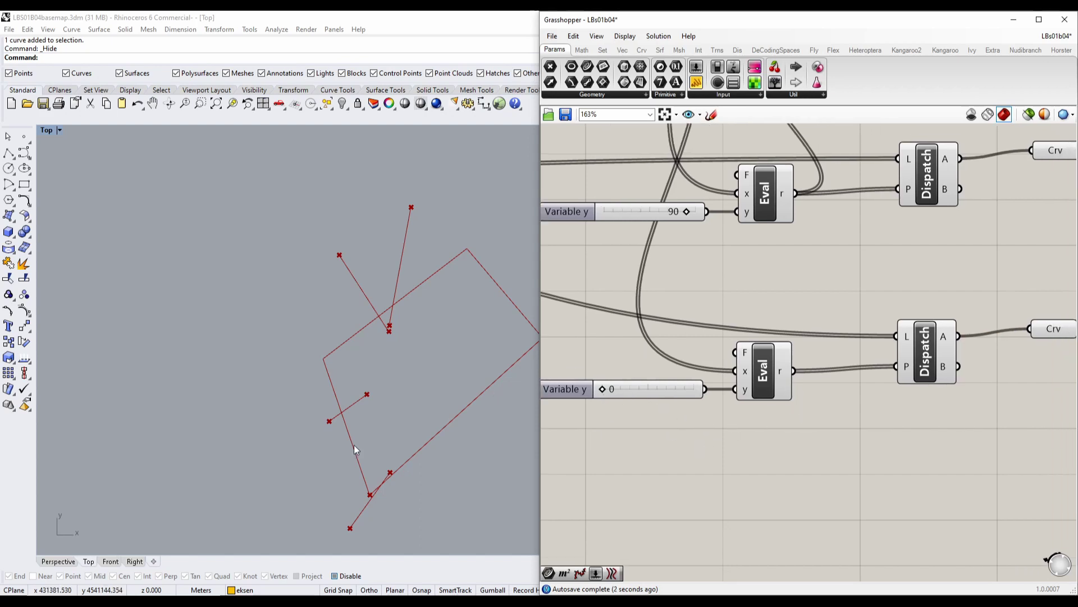
right_drag(802, 357, 873, 370)
click(888, 364)
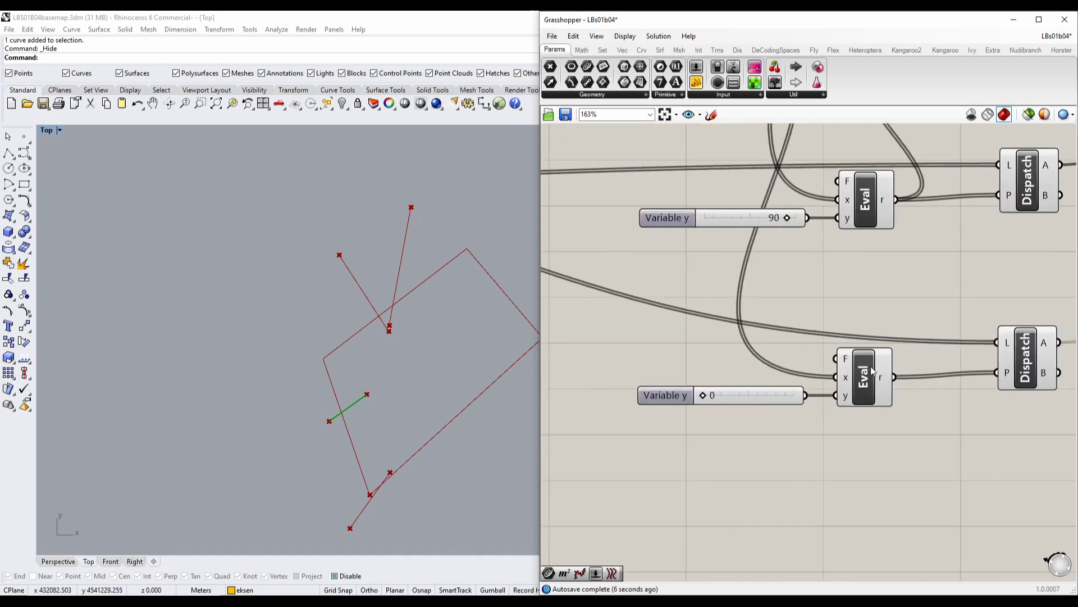
double_click(873, 371)
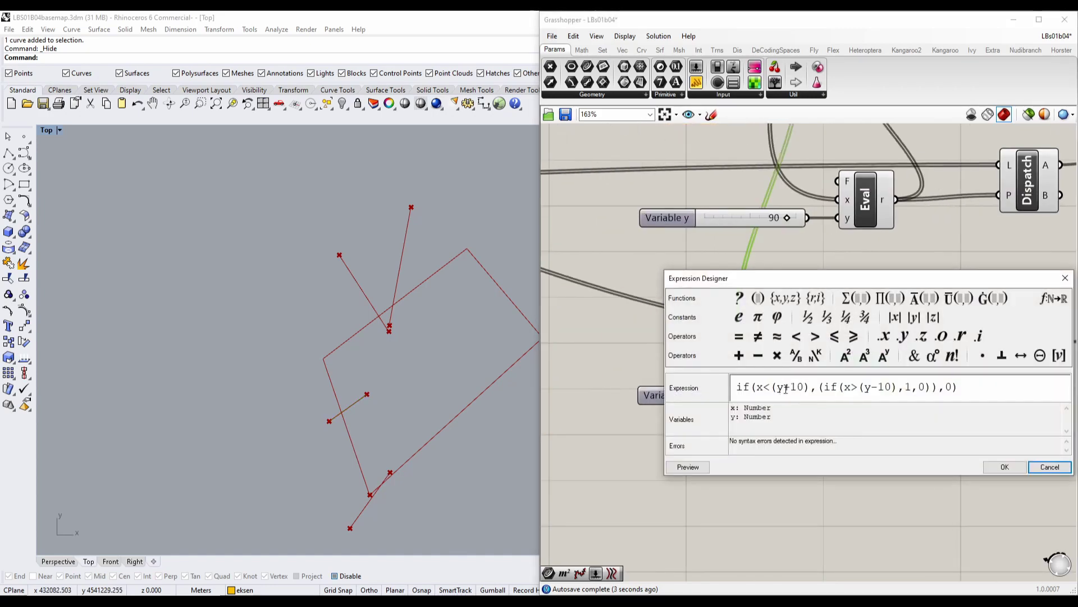
click(1005, 467)
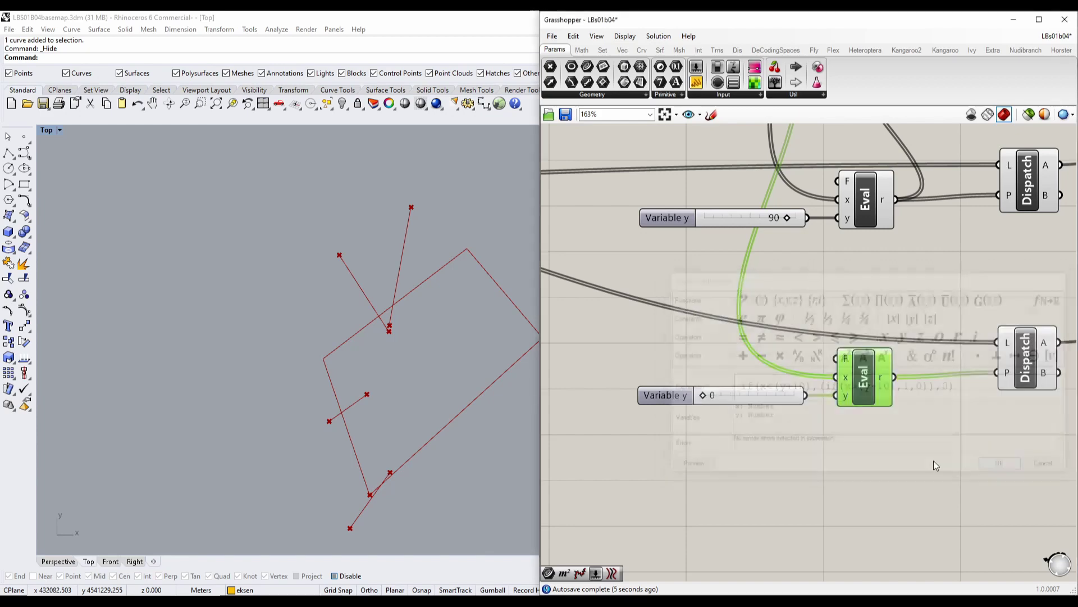
Check the copied Variable y slider's limits and the line previewed by the copied Curve parameter.
mouse_move(740, 396)
mouse_down()
mouse_move(737, 387)
mouse_move(733, 395)
mouse_up()
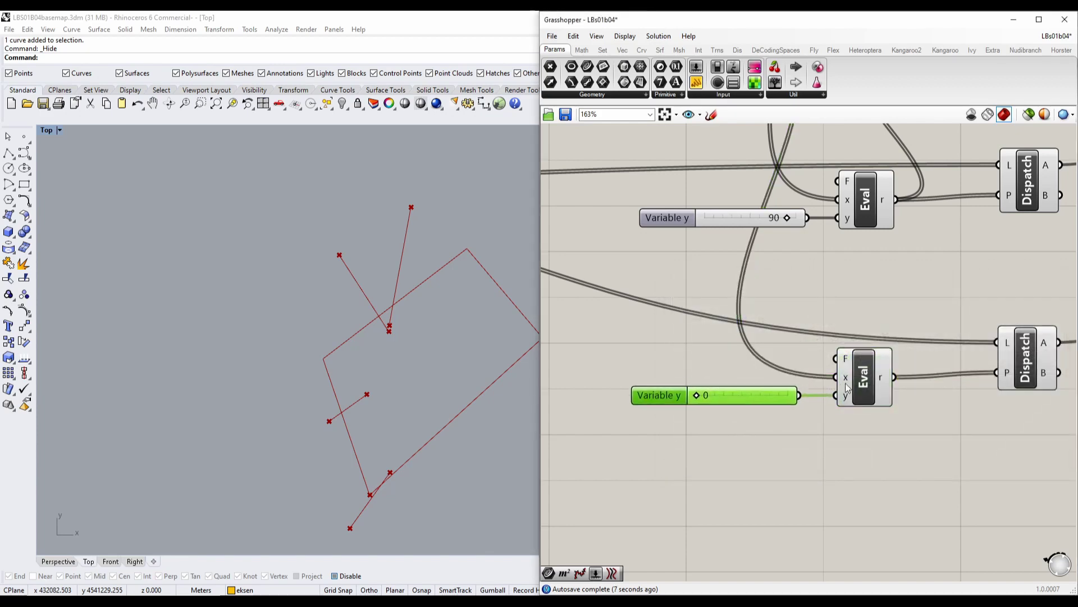
right_drag(736, 387, 691, 391)
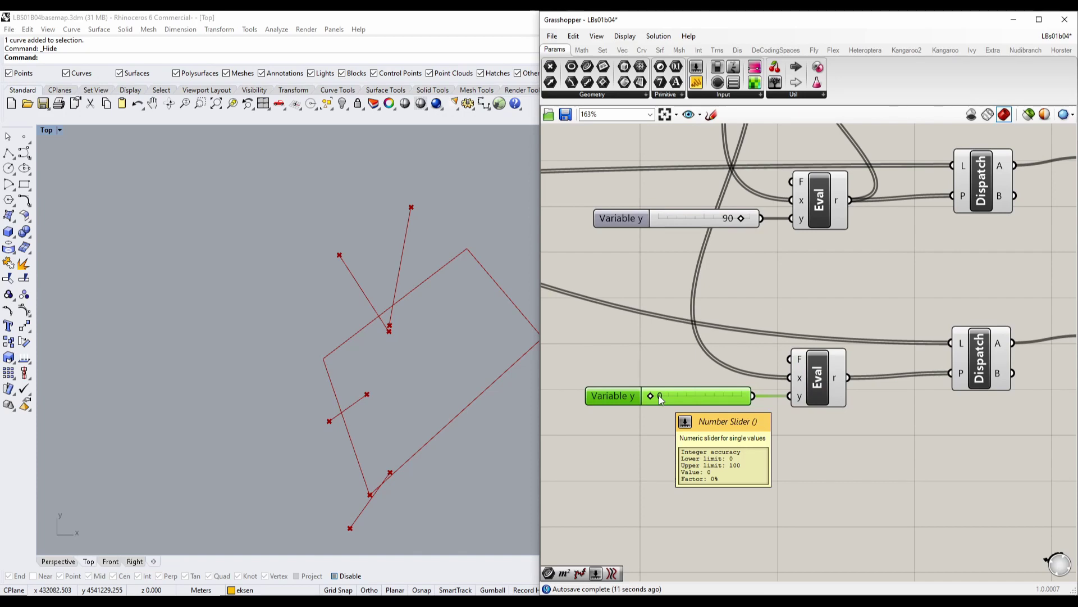
right_drag(981, 342, 758, 424)
drag(874, 424, 883, 423)
right_drag(618, 465, 905, 421)
right_drag(794, 354, 738, 466)
scroll(736, 395, down, 3)
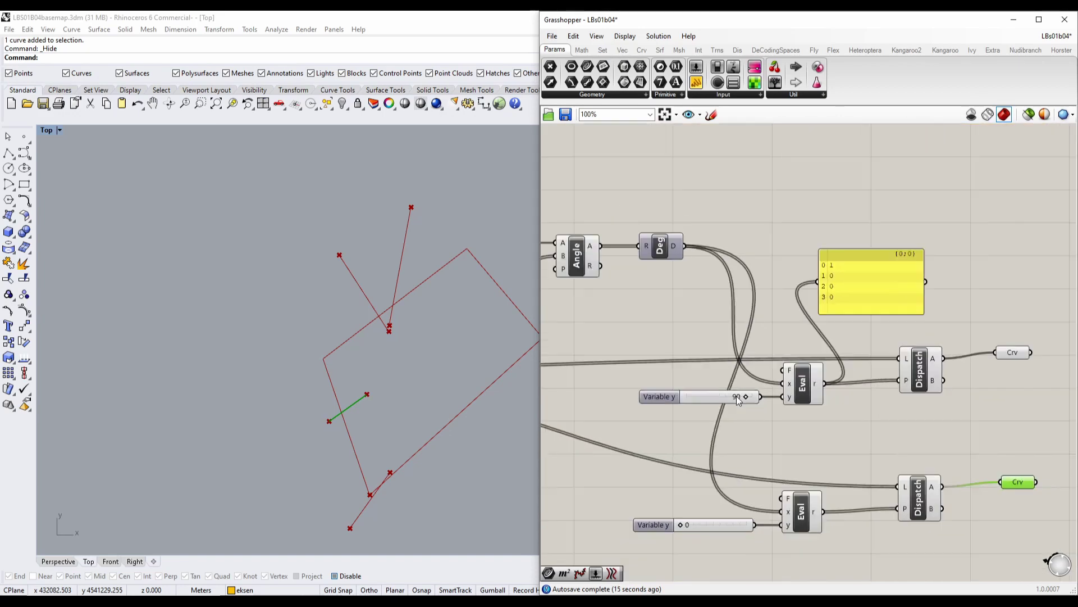
Delete the result panel attached to the upper Evaluate component.
click(850, 309)
key(Delete)
right_drag(935, 354, 797, 315)
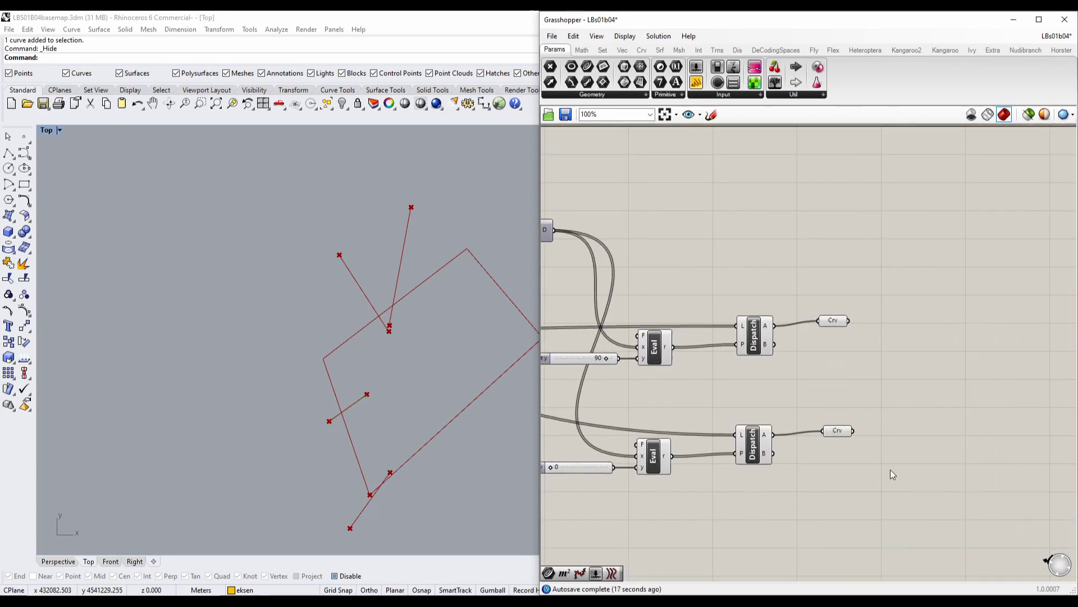
Turn off the preview of the Reduce Polyline, lower End Points and lower Vector 2Pt components.
drag(891, 471, 810, 265)
right_drag(683, 370, 1074, 335)
scroll(504, 338, down, 6)
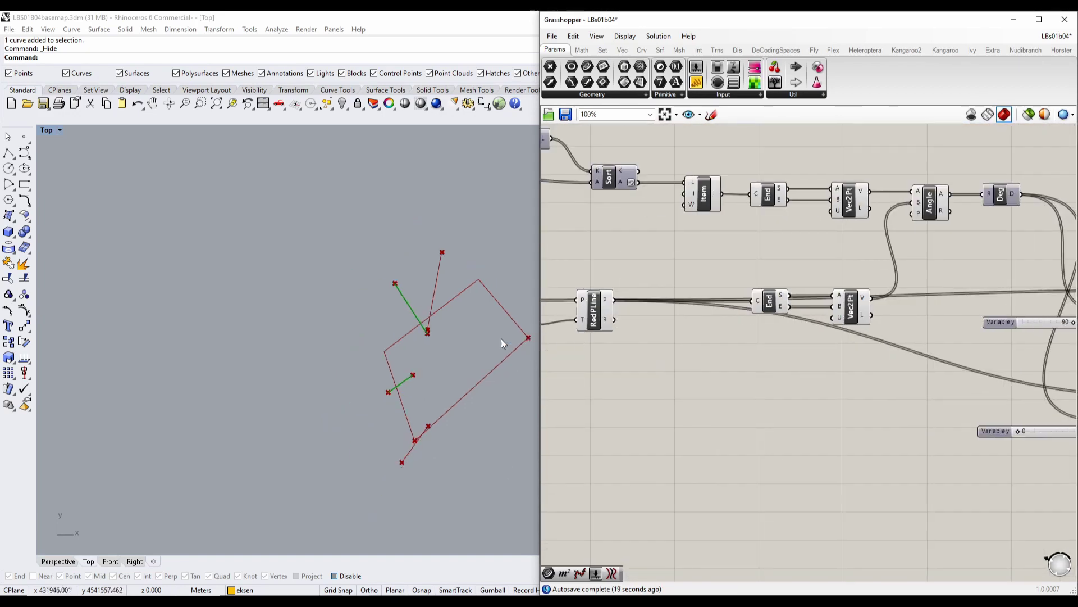
right_drag(636, 355, 726, 367)
drag(1012, 404, 624, 282)
right_click(671, 246)
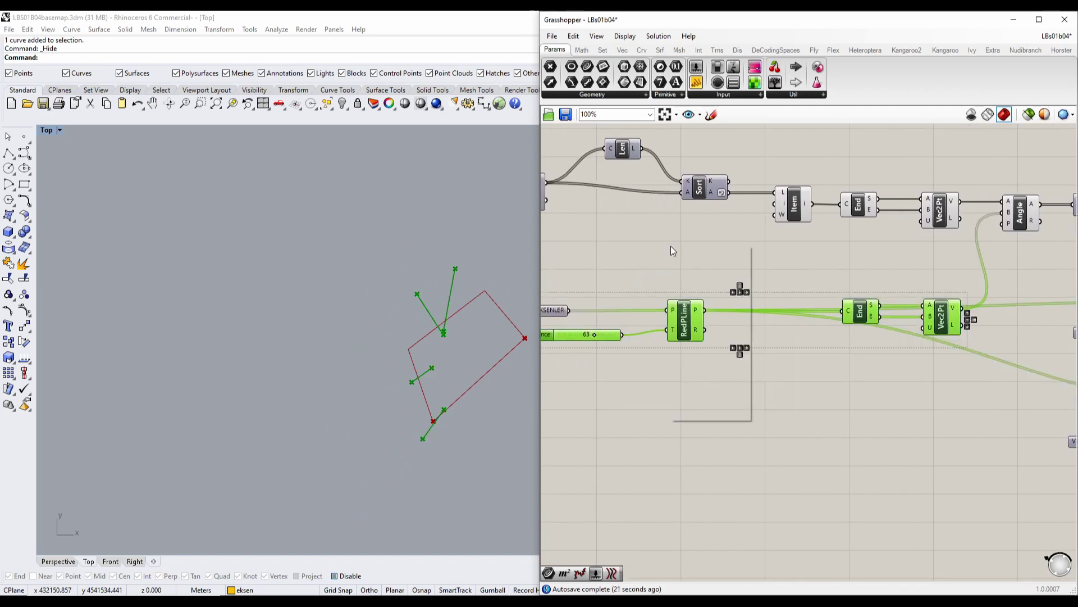
click(708, 268)
right_drag(490, 378, 457, 373)
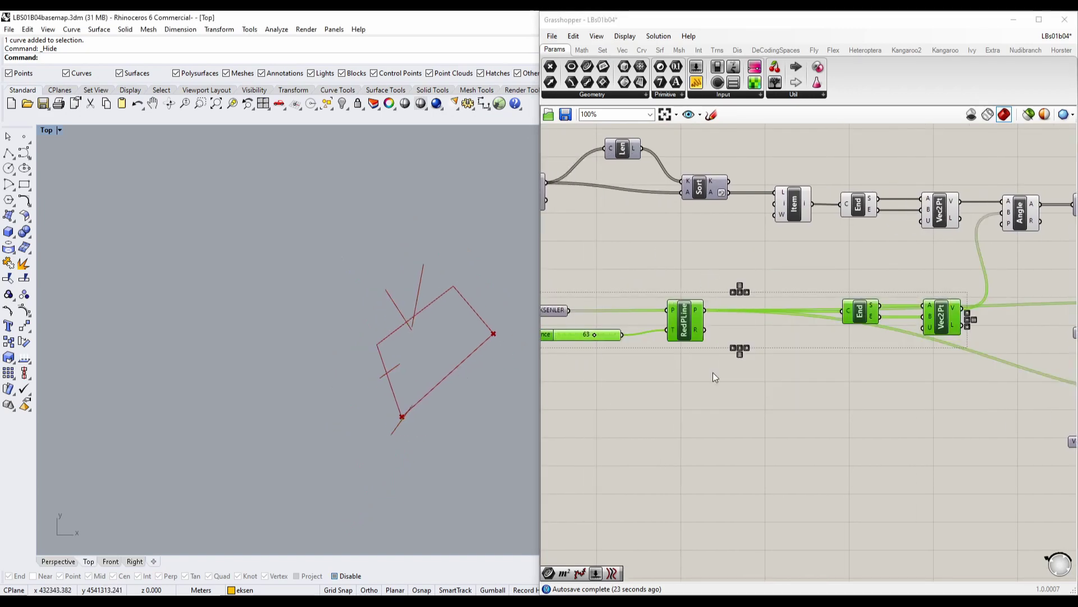
Turn off the preview of the Evaluate and Dispatch components in both the 90 and 0 branches.
right_drag(857, 372, 1018, 371)
drag(964, 493, 757, 292)
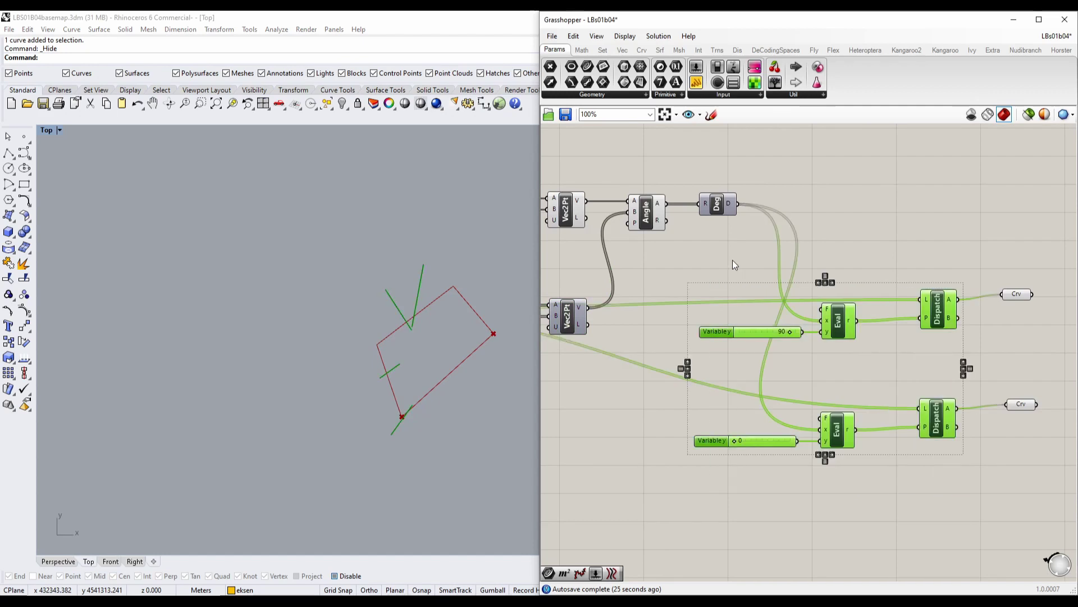
right_click(732, 261)
click(752, 279)
Check which line each of the two Curve parameters after the Dispatch components holds.
click(855, 296)
right_drag(1010, 304, 743, 306)
click(856, 289)
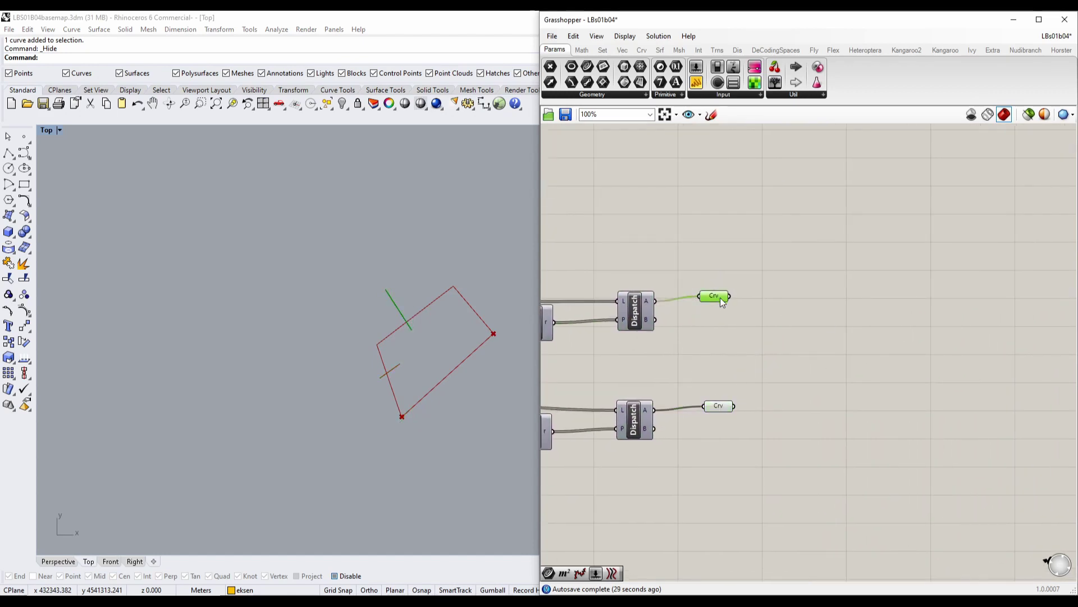
click(716, 407)
right_drag(859, 324, 777, 319)
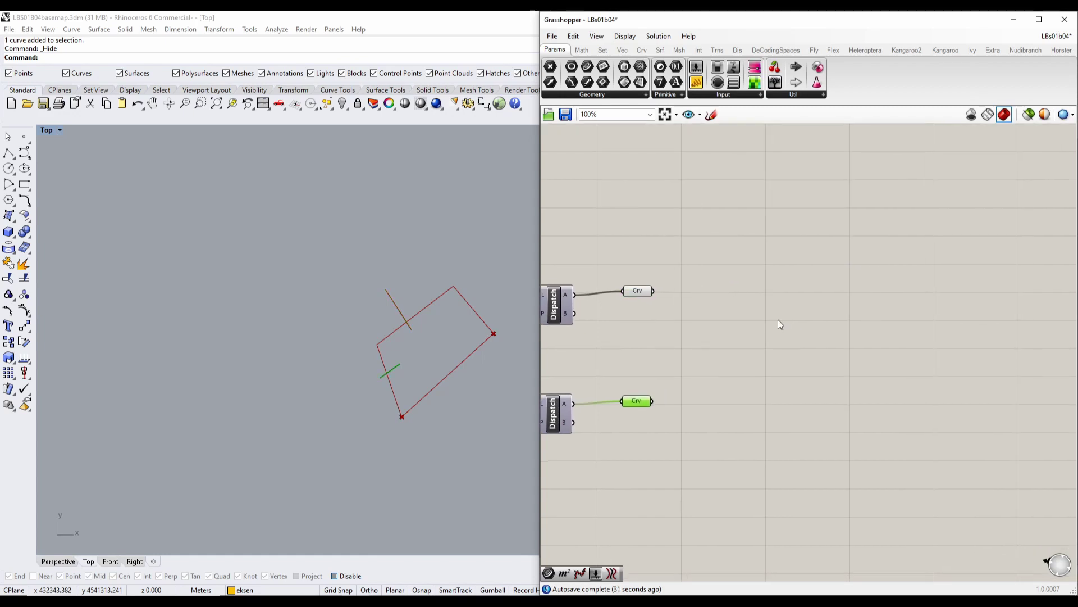
double_click(809, 290)
right_drag(401, 397, 339, 375)
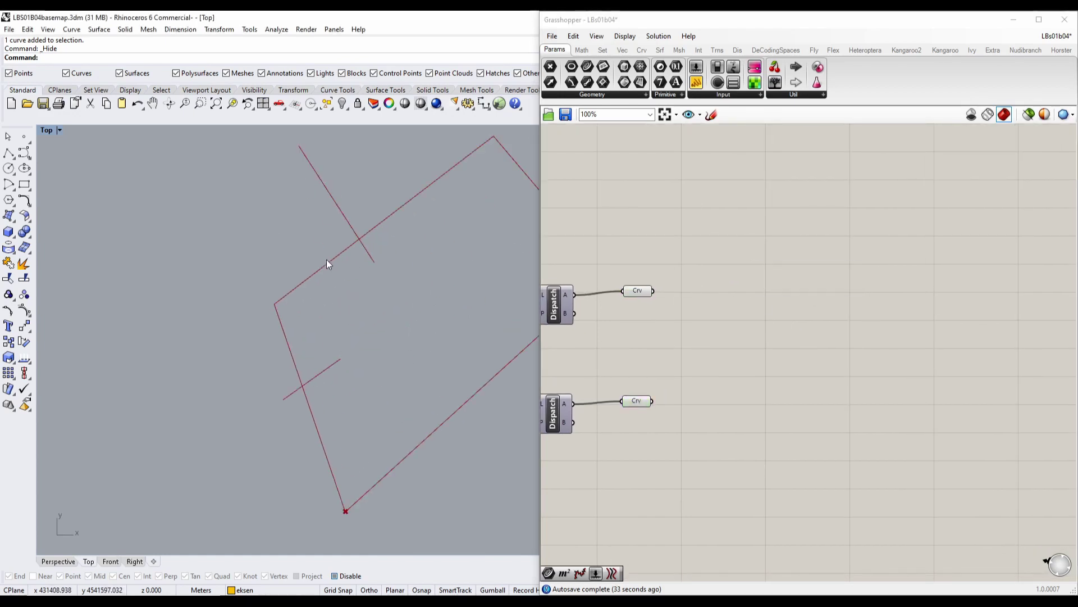
right_drag(411, 316, 336, 318)
scroll(831, 271, down, 3)
double_click(852, 287)
text(ext)
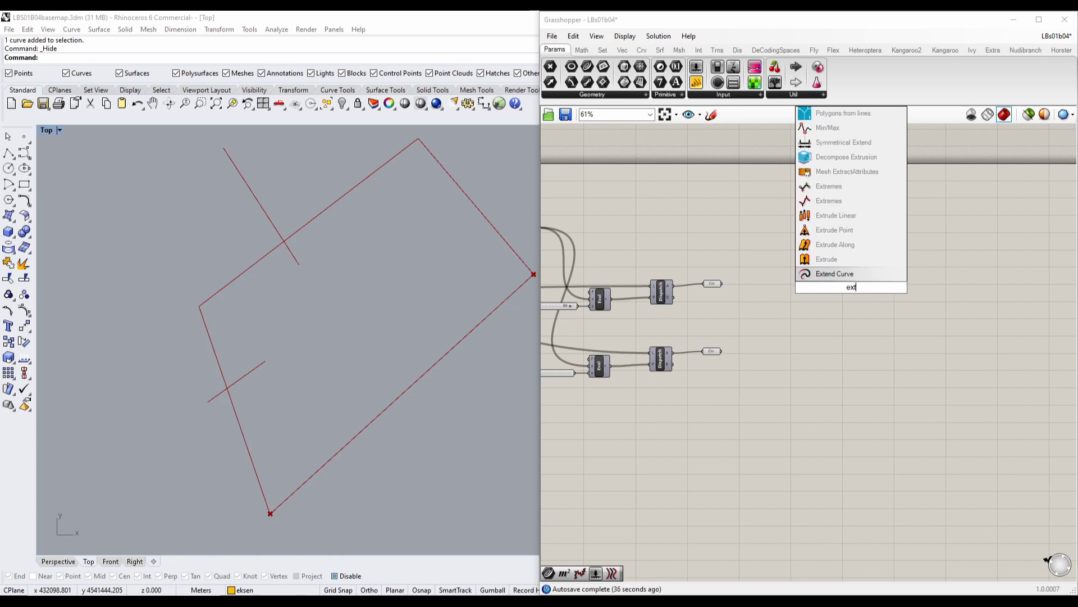
key(Escape)
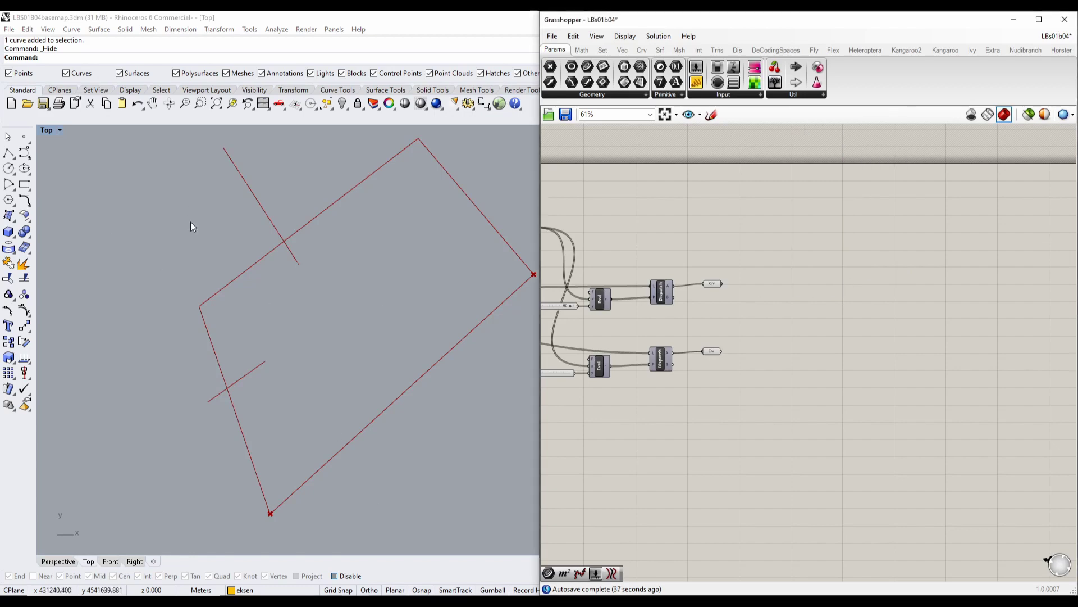
Add an Extend Curve component and connect the upper Curve parameter to its curve input.
double_click(840, 283)
text(ext)
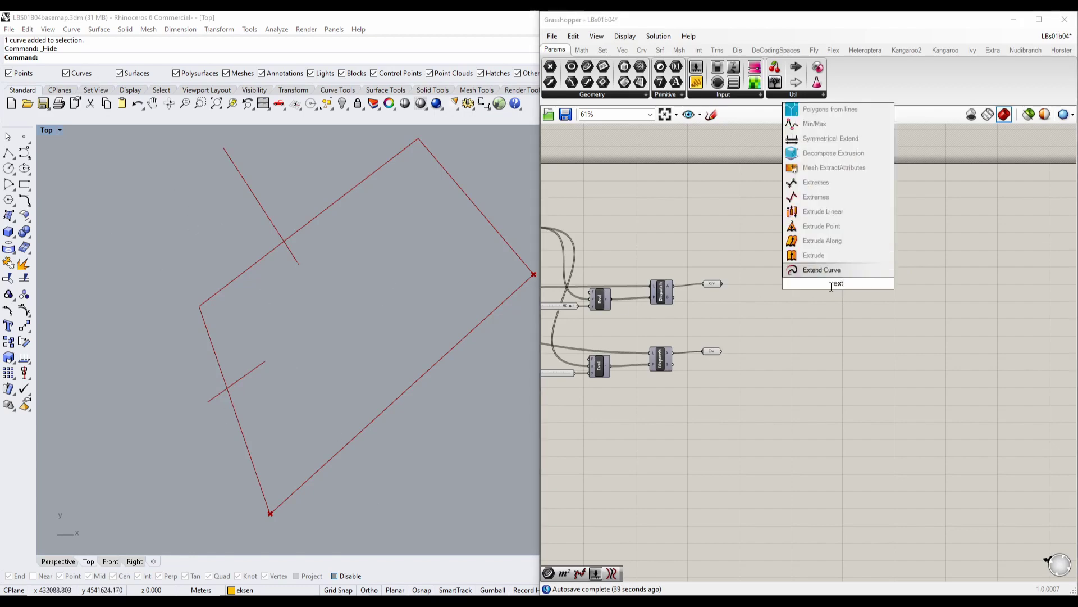
click(827, 270)
drag(839, 290, 788, 290)
scroll(738, 291, up, 4)
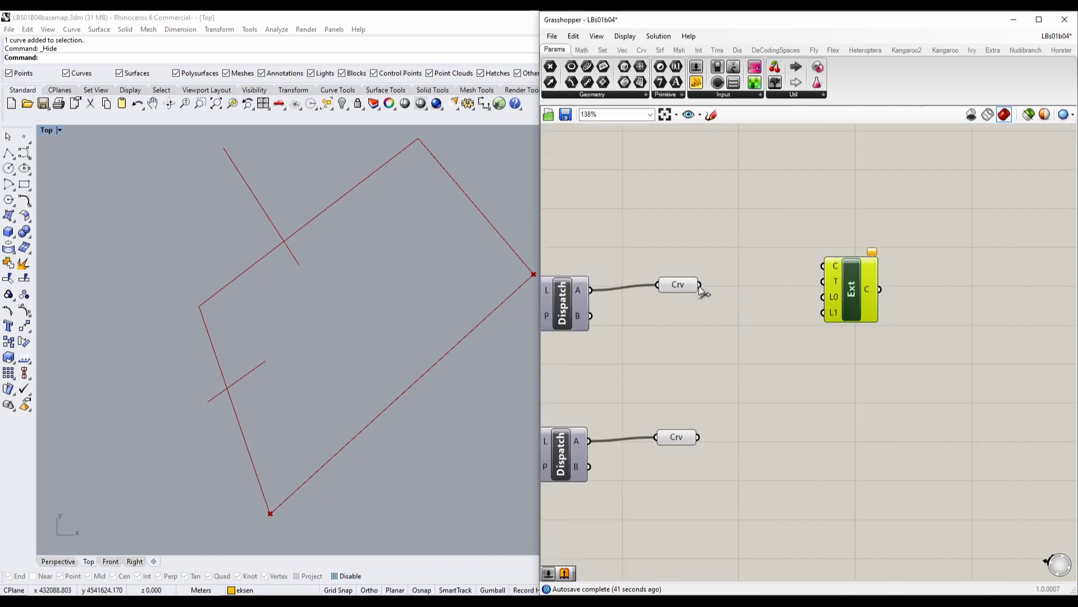
drag(699, 284, 910, 287)
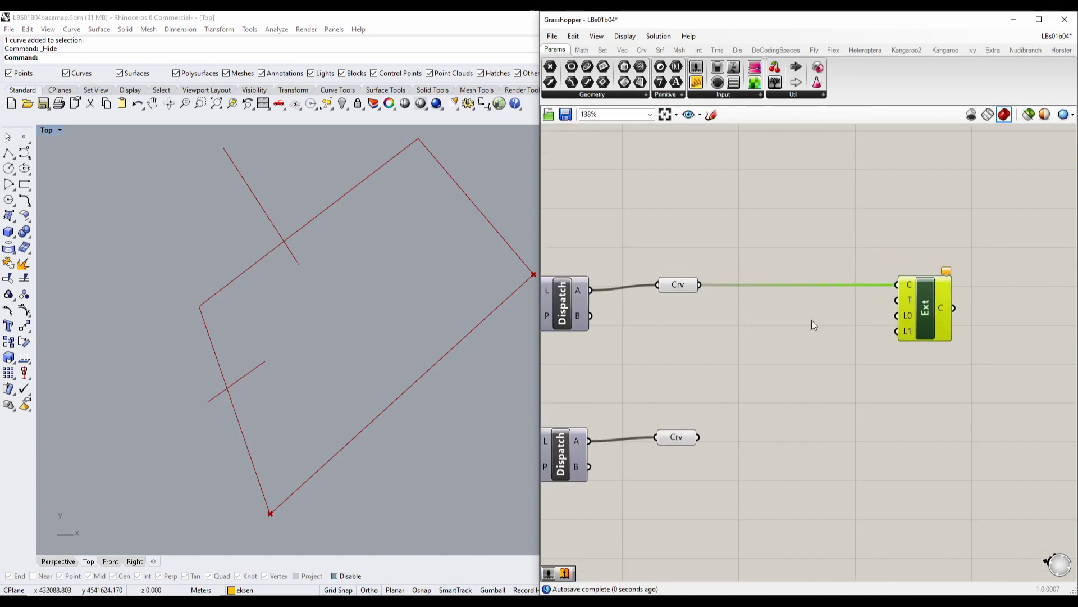
Reposition the Extend Curve component and the upper Curve parameter, leaving room between them for a slider.
double_click(761, 333)
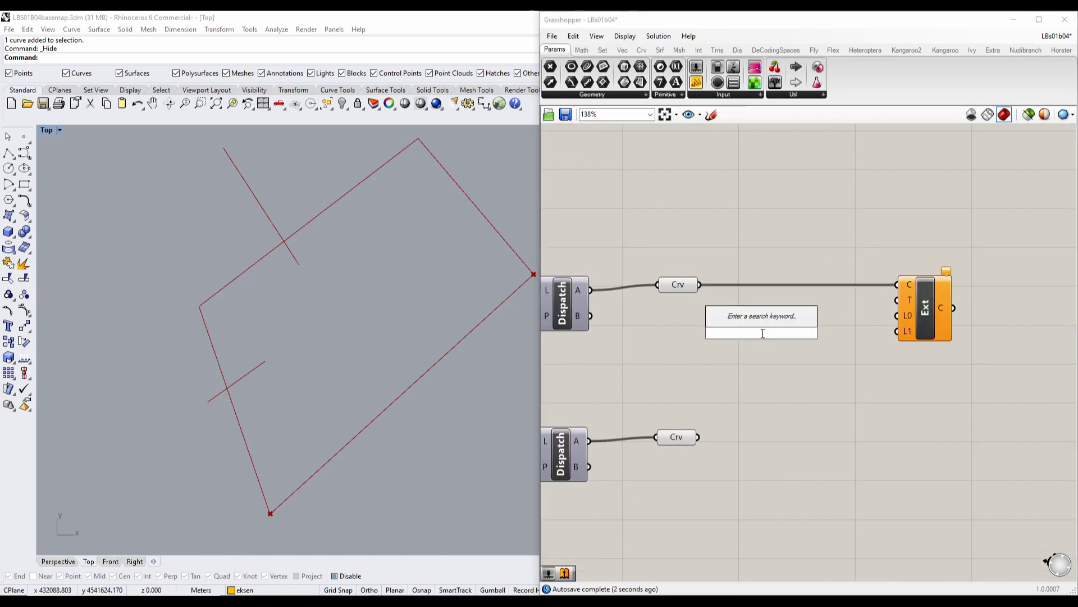
key(Escape)
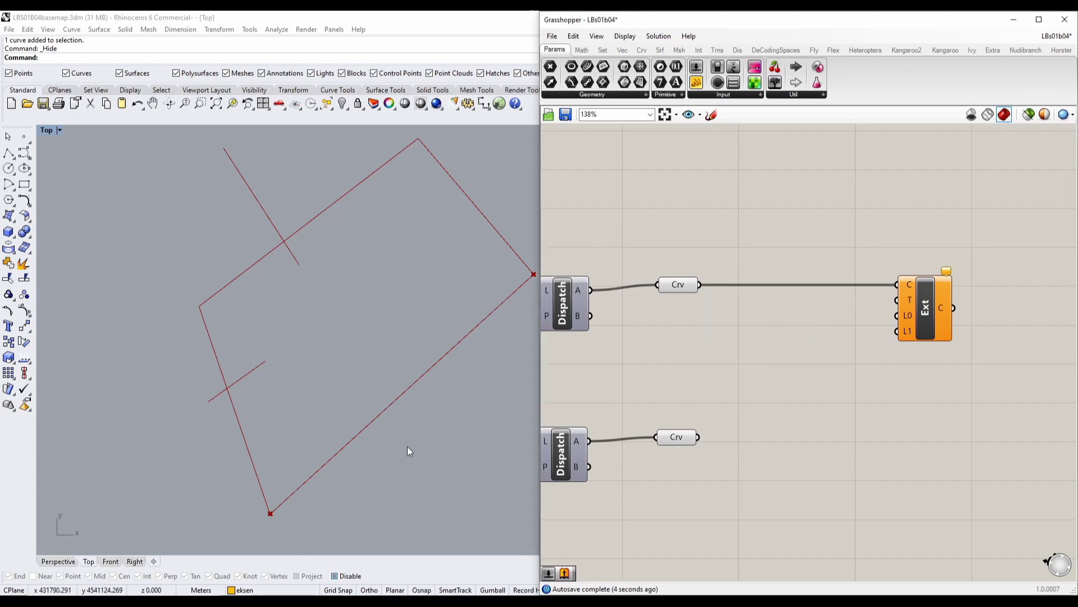
click(356, 423)
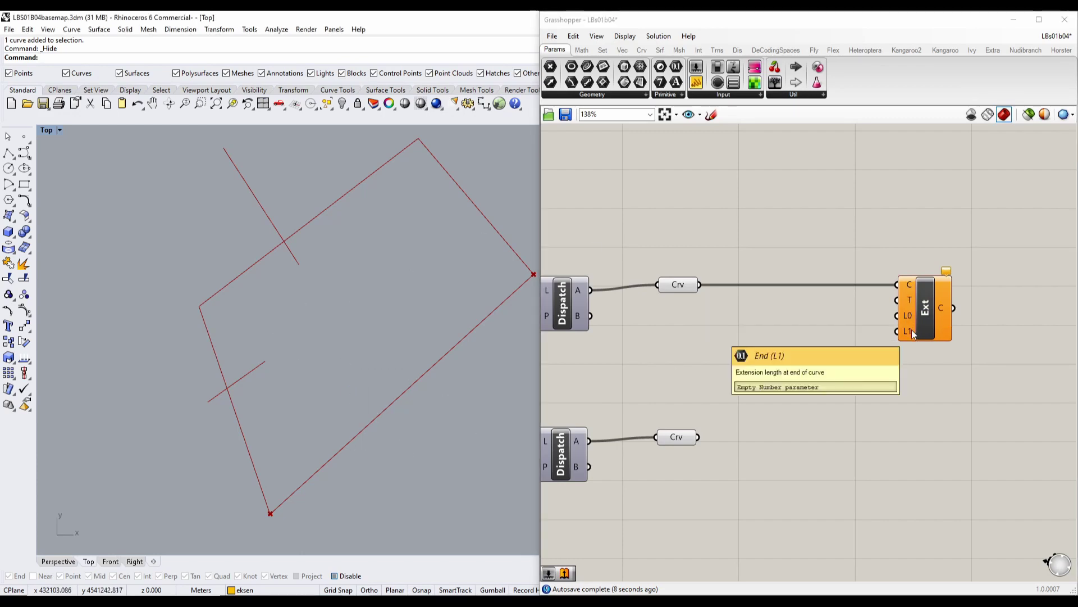
right_drag(803, 336, 706, 328)
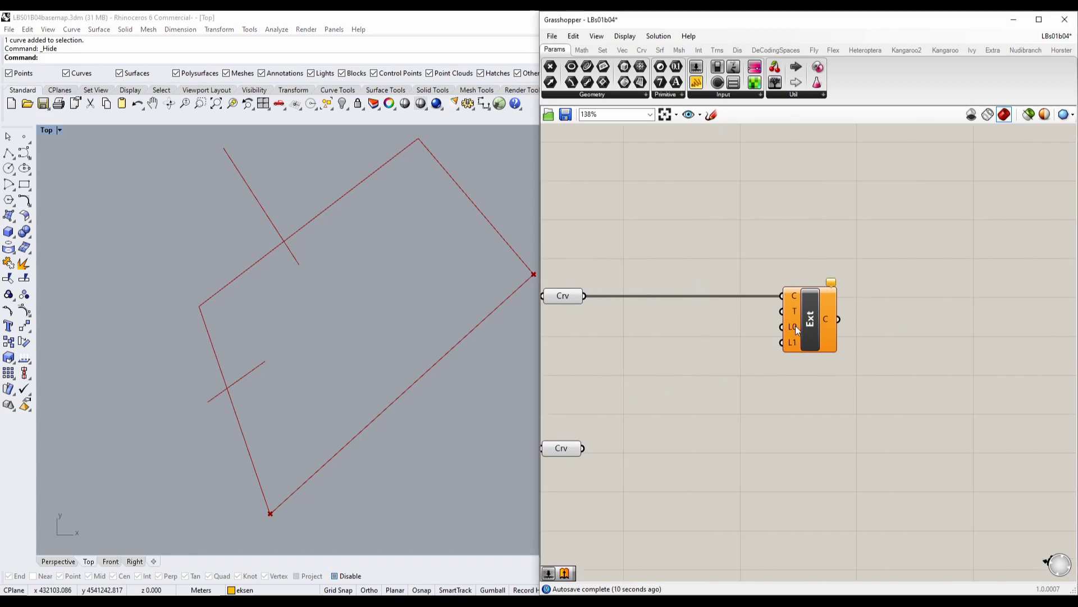
drag(799, 325, 855, 320)
drag(562, 295, 585, 286)
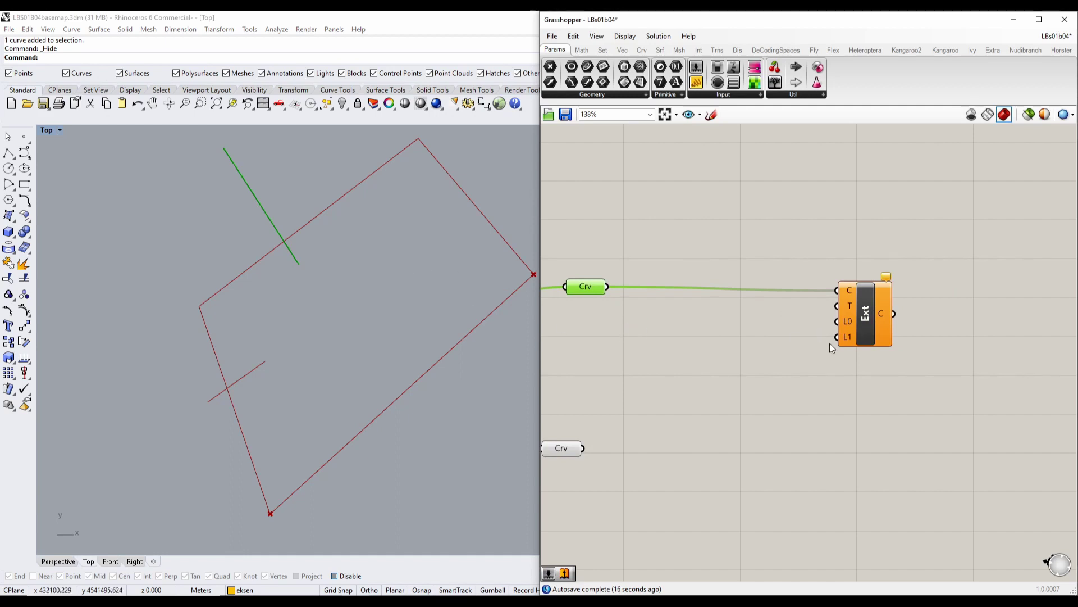
click(745, 357)
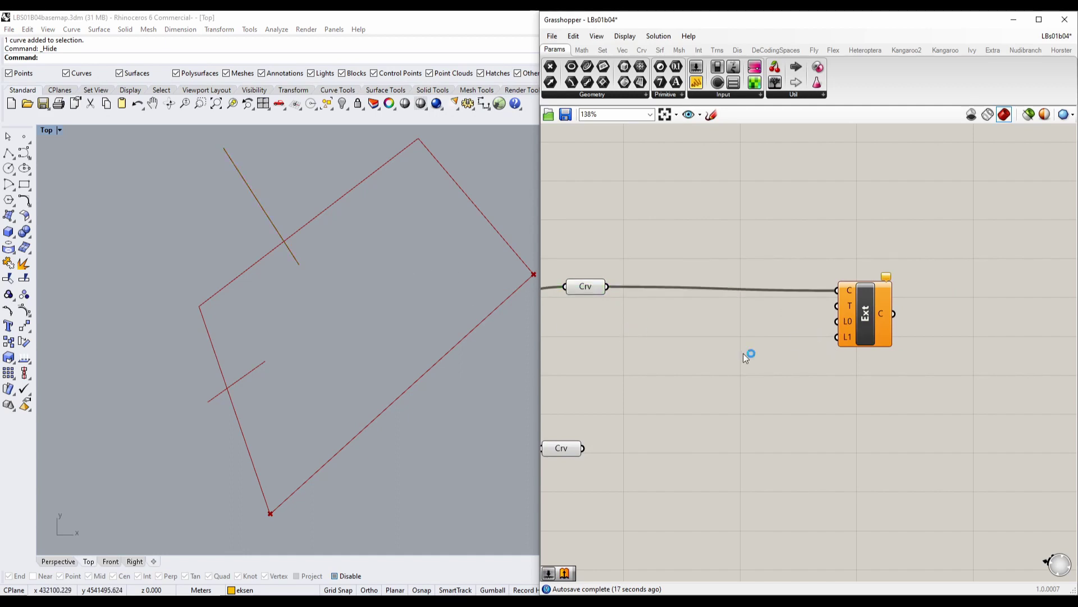
Add a number slider set to 500, connect it to both extension length inputs L0 and L1, and check the extended line.
double_click(711, 329)
text(5000)
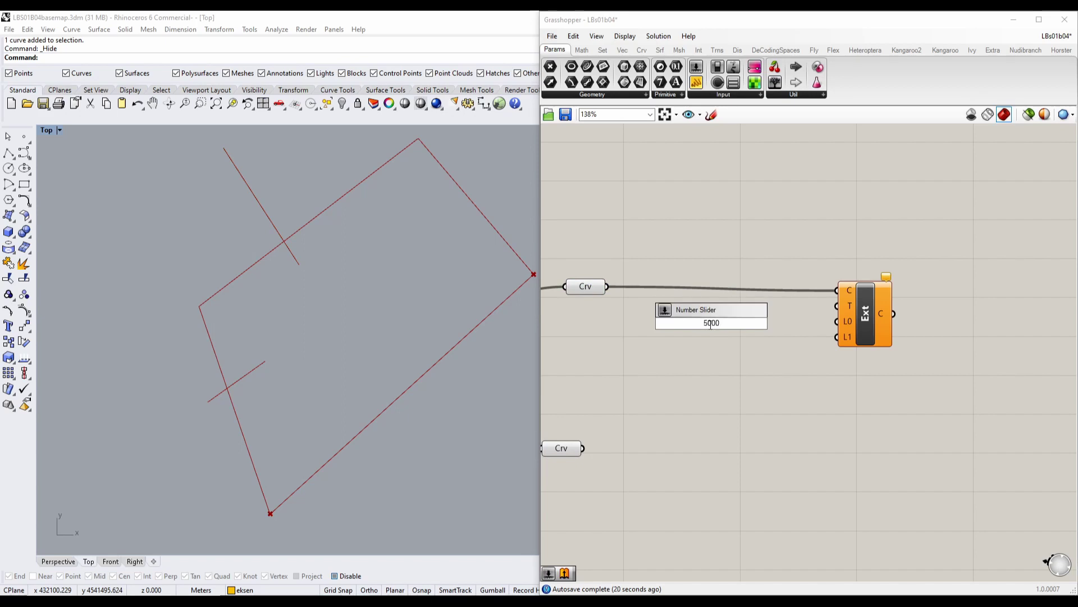
key(Return)
drag(775, 323, 837, 337)
click(879, 315)
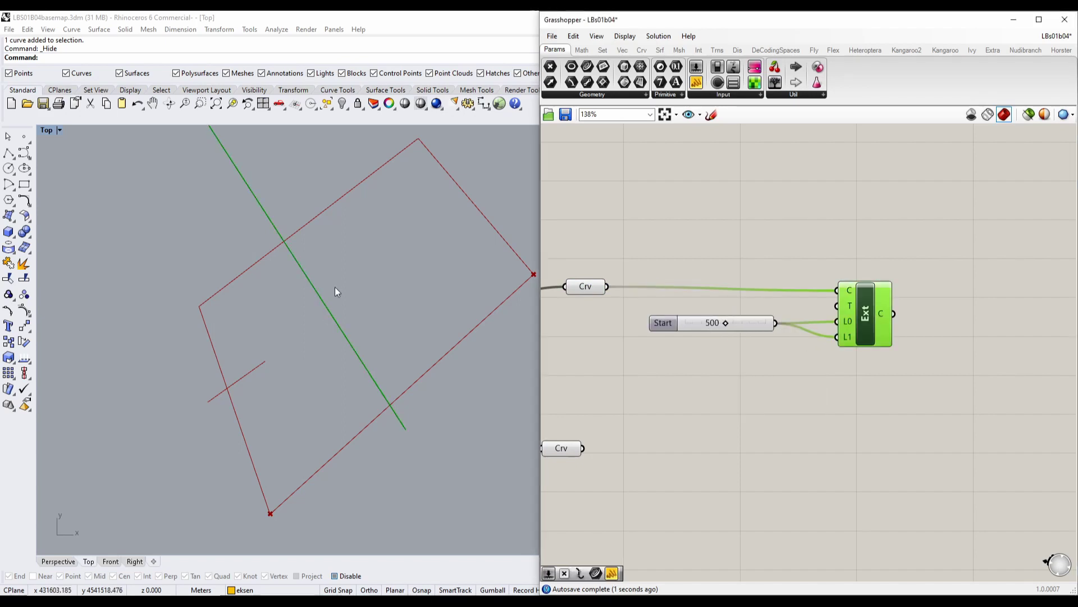
scroll(356, 358, down, 5)
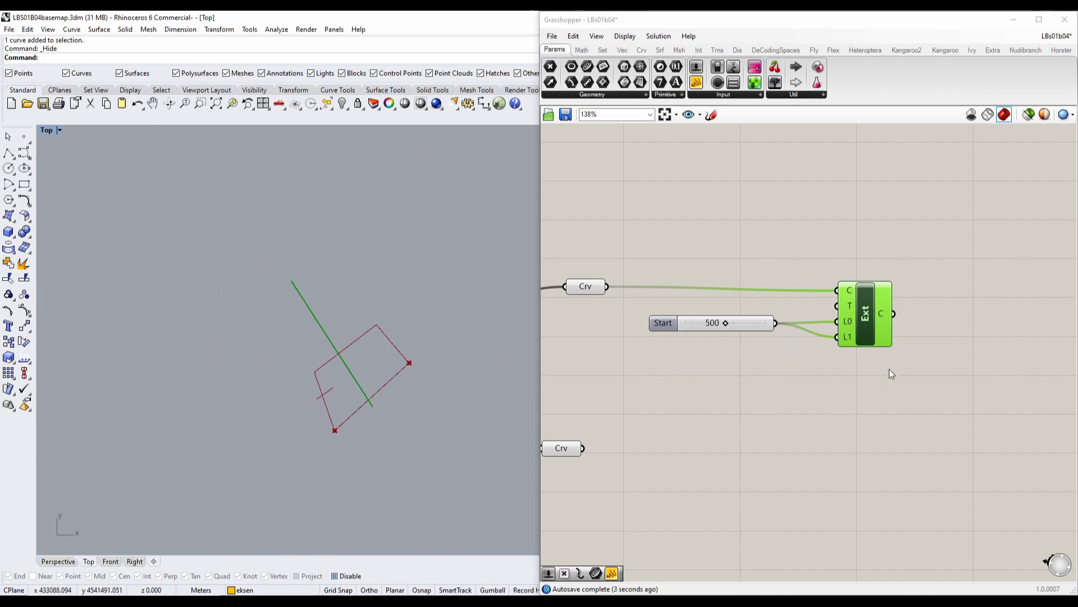
Duplicate the slider and Extend Curve below, feed the copy from the lower Curve parameter, and set the copied slider to 1000.
drag(892, 373, 672, 238)
alt+drag(861, 317, 860, 480)
drag(642, 450, 846, 455)
right_drag(856, 399, 861, 339)
drag(726, 429, 769, 436)
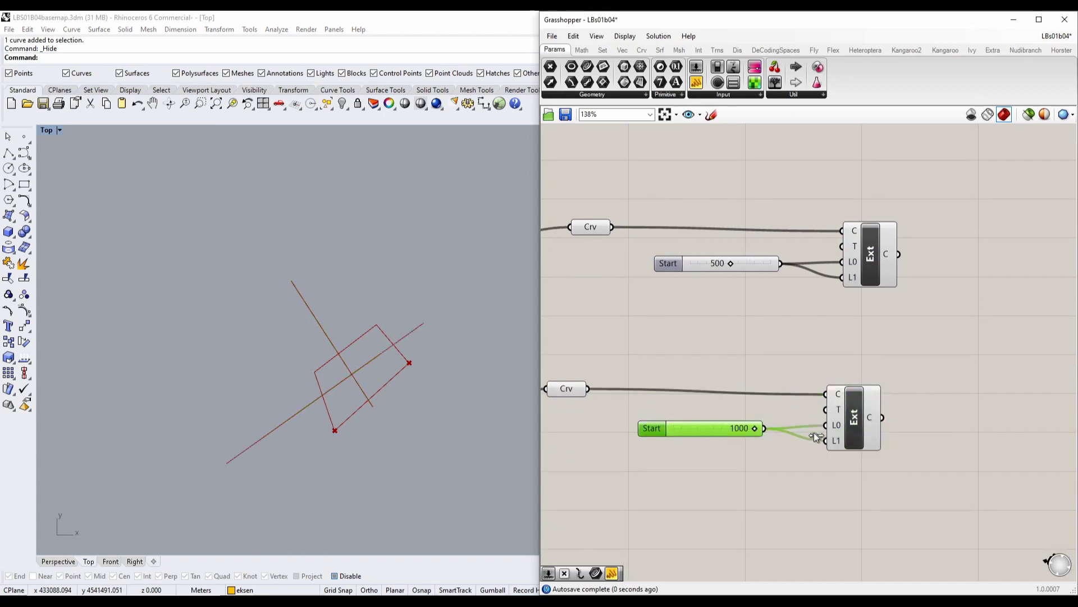
Delete the copied slider and Extend Curve, and add the lower Curve parameter to the original Extend Curve's curve input.
drag(871, 457, 743, 356)
key(Delete)
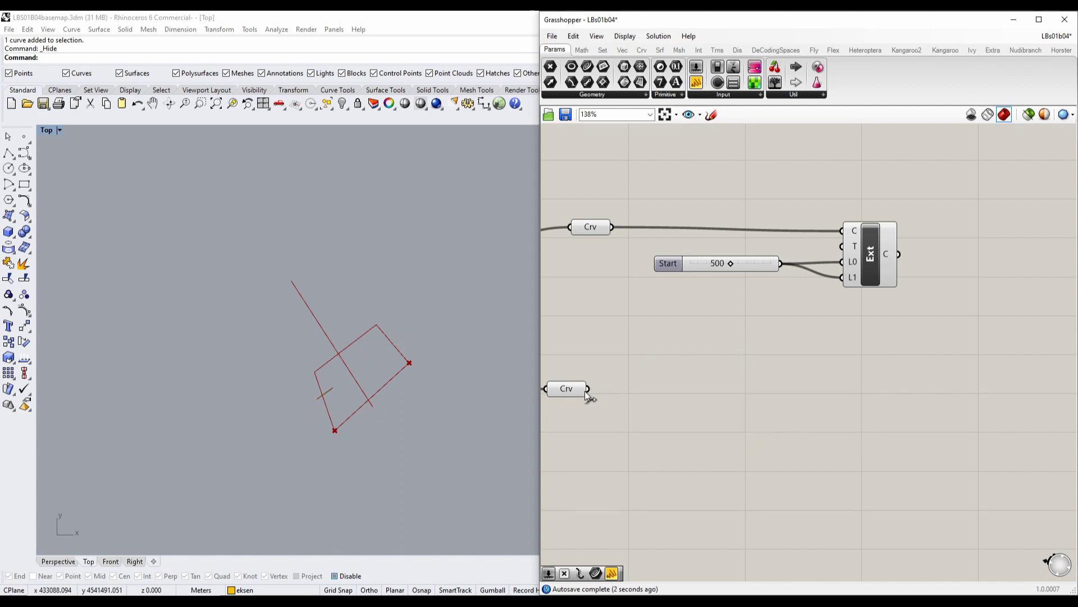
drag(587, 393, 847, 228)
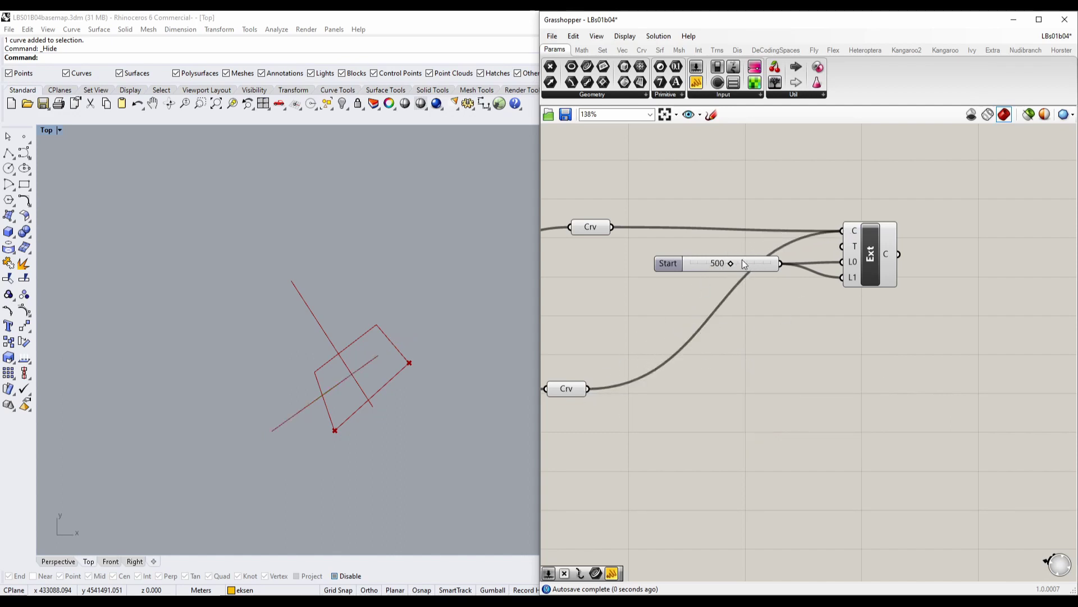
Set the extension length slider to 1000 and check the extended lines against the plot outline.
drag(734, 261, 849, 264)
drag(728, 262, 731, 269)
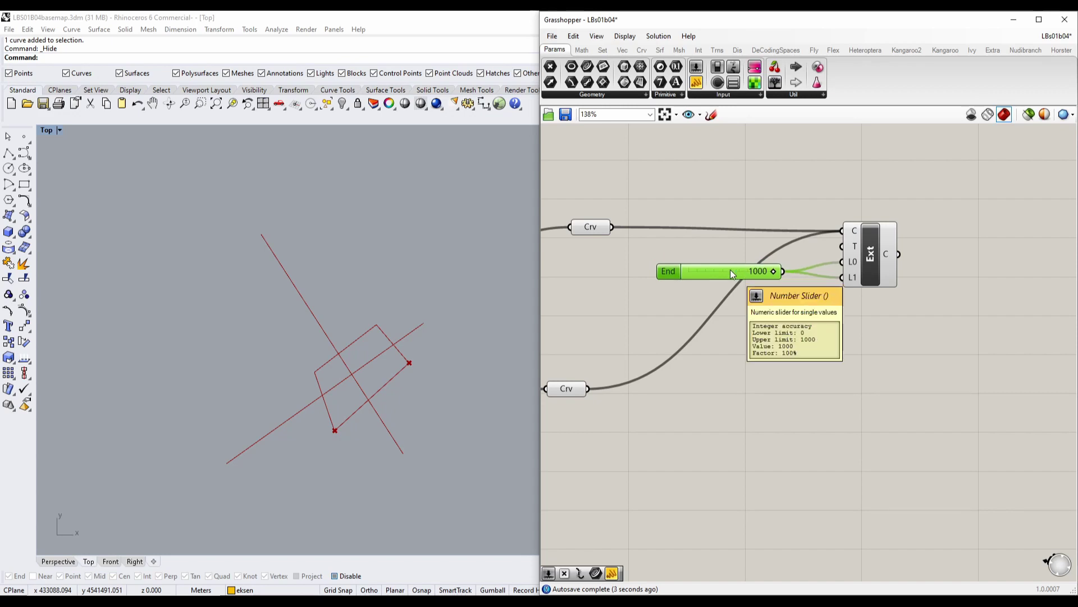
click(677, 306)
right_drag(317, 379, 242, 331)
scroll(240, 333, up, 10)
scroll(349, 318, down, 3)
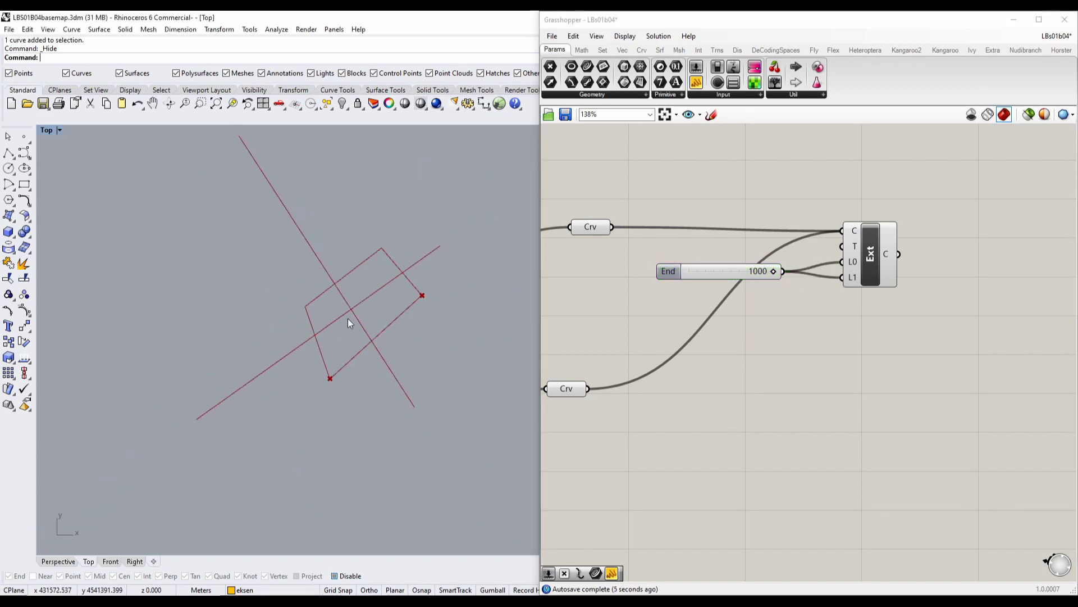
right_drag(769, 279, 662, 362)
click(749, 331)
right_drag(888, 308, 795, 347)
double_click(872, 284)
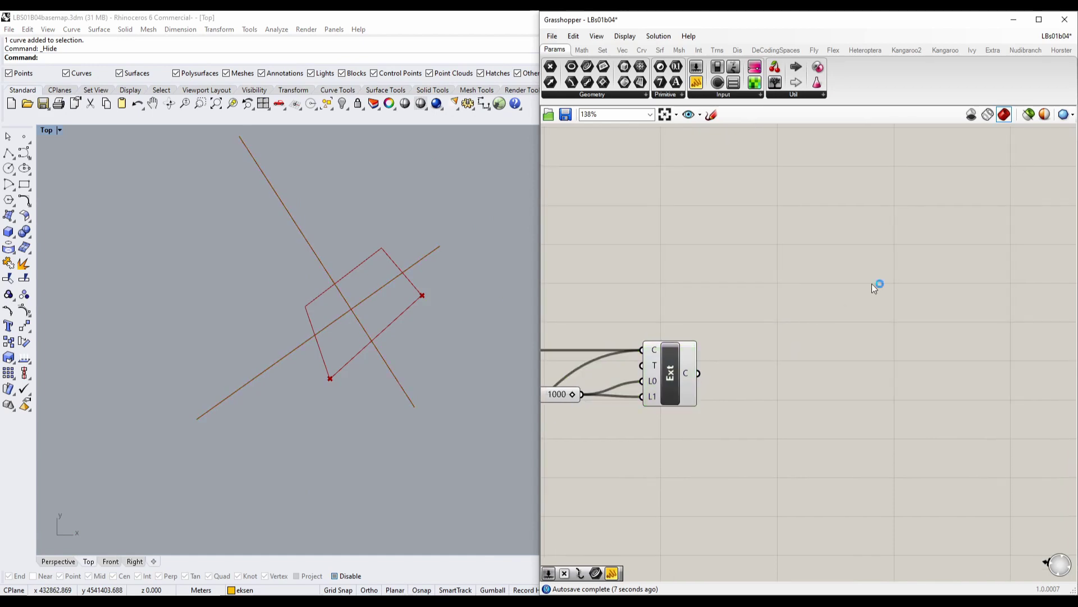
double_click(863, 295)
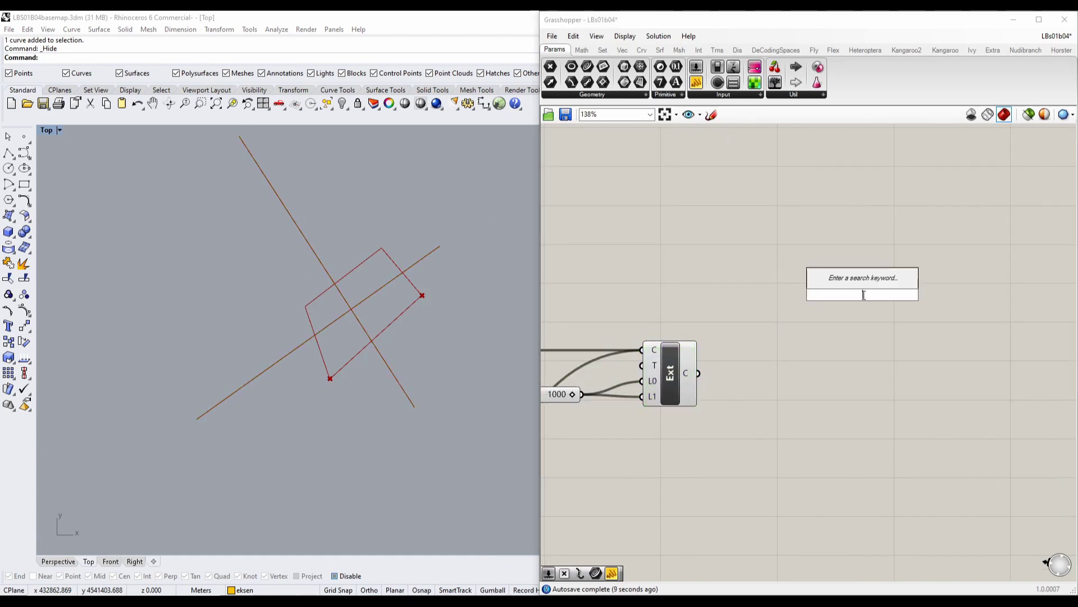
text(trim)
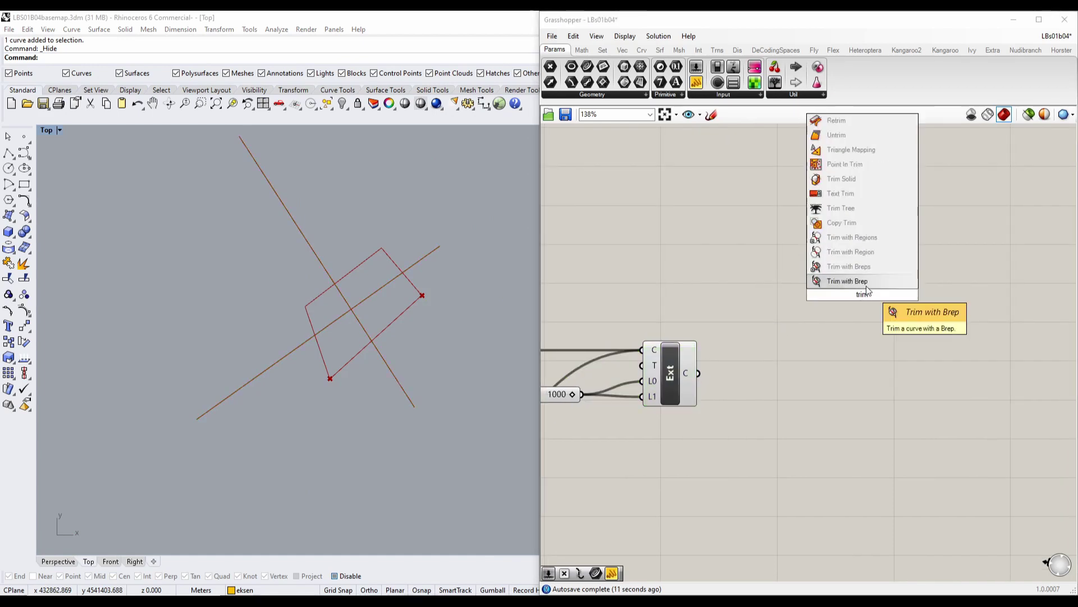
right_drag(702, 370, 889, 320)
drag(858, 390, 739, 292)
click(719, 262)
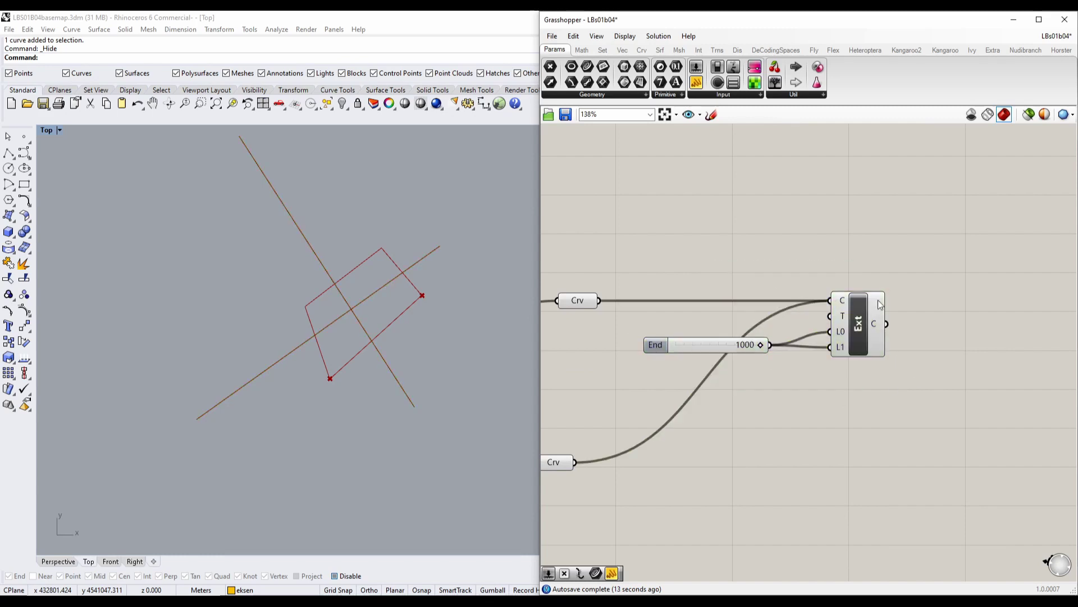
Add a Trim with Regions component and place it above and beyond the Extend Curve component.
right_drag(1004, 320, 893, 336)
double_click(895, 340)
text(trim)
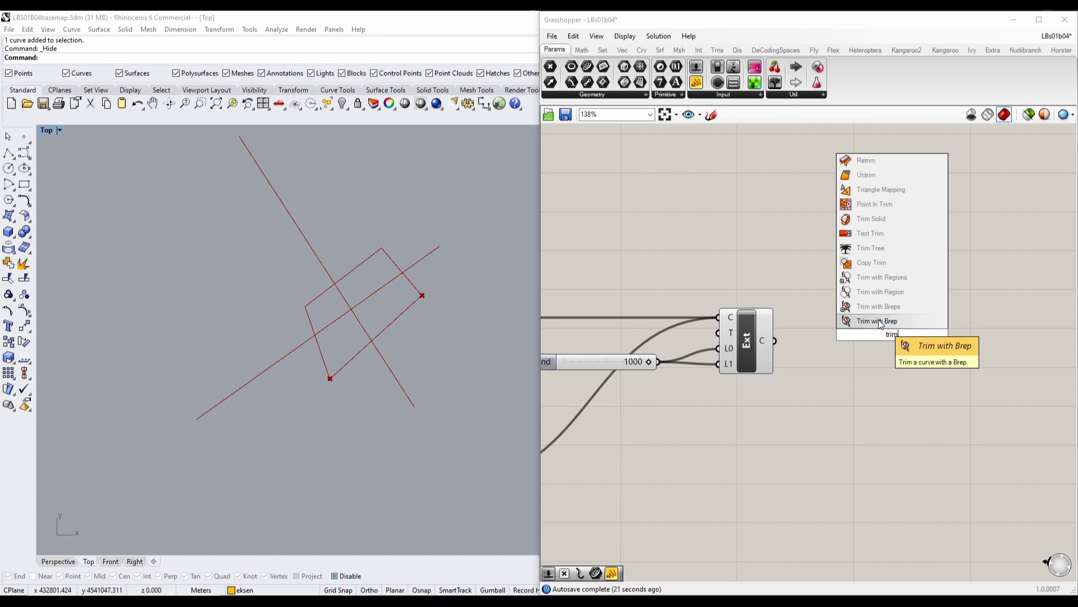
click(881, 280)
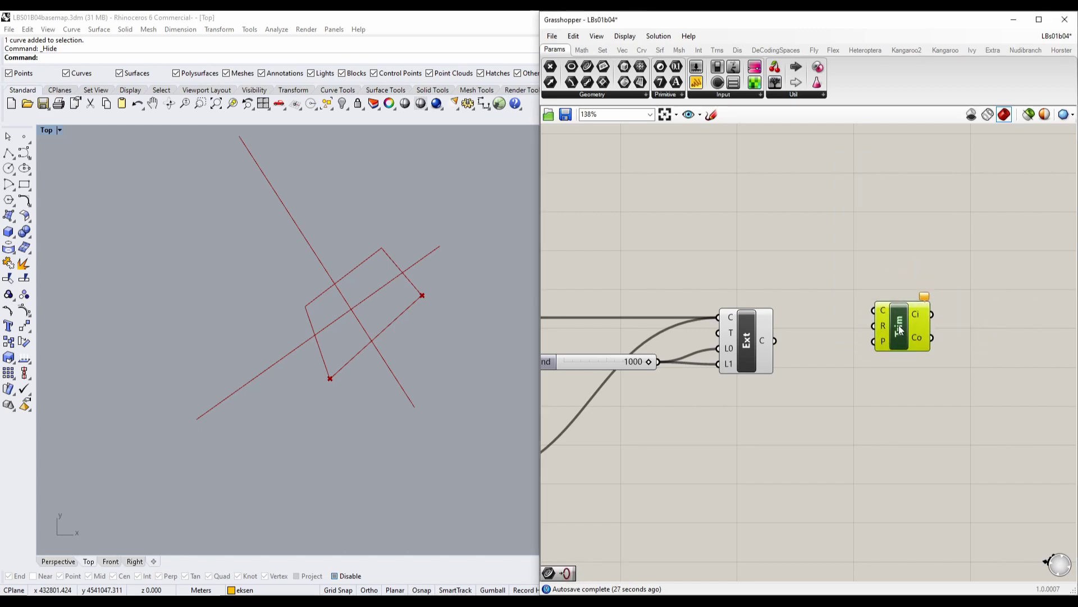
drag(771, 341, 815, 339)
right_drag(791, 340, 822, 328)
drag(917, 322, 931, 271)
right_drag(833, 316, 888, 326)
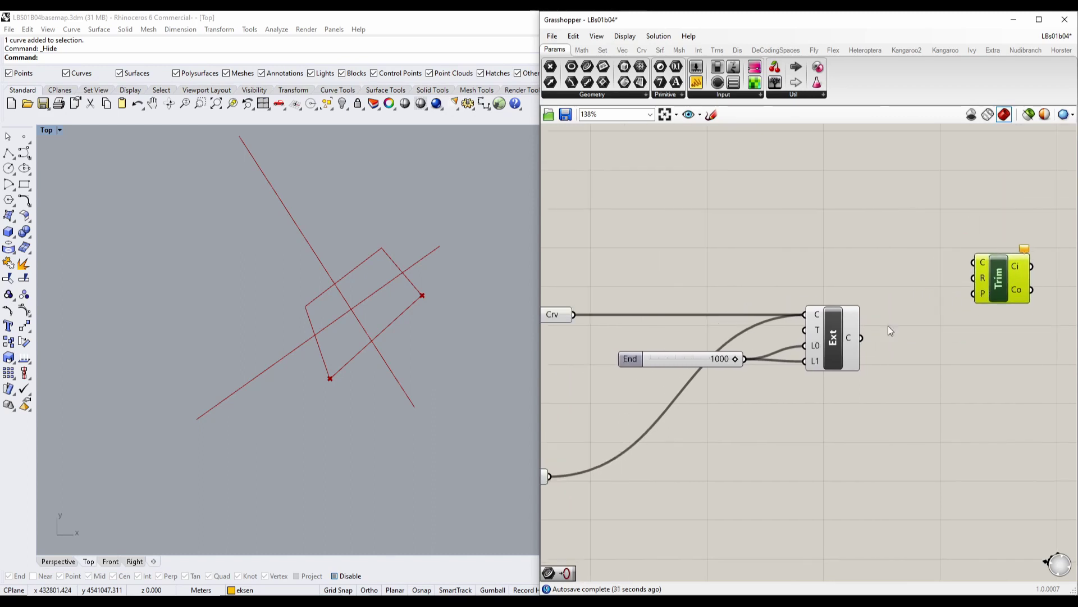
Turn off the preview of the two Curve parameters that feed the Extend Curve component.
scroll(891, 329, down, 5)
drag(755, 302, 703, 432)
right_click(747, 288)
click(784, 312)
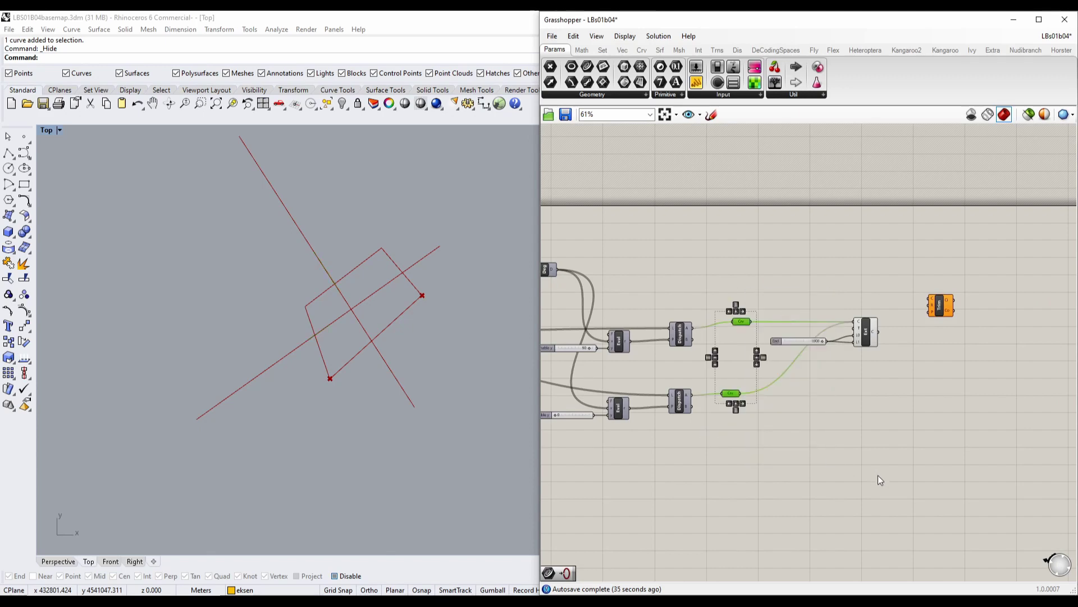
drag(888, 490, 759, 354)
right_drag(912, 326, 842, 340)
scroll(842, 339, up, 1)
scroll(842, 339, up, 3)
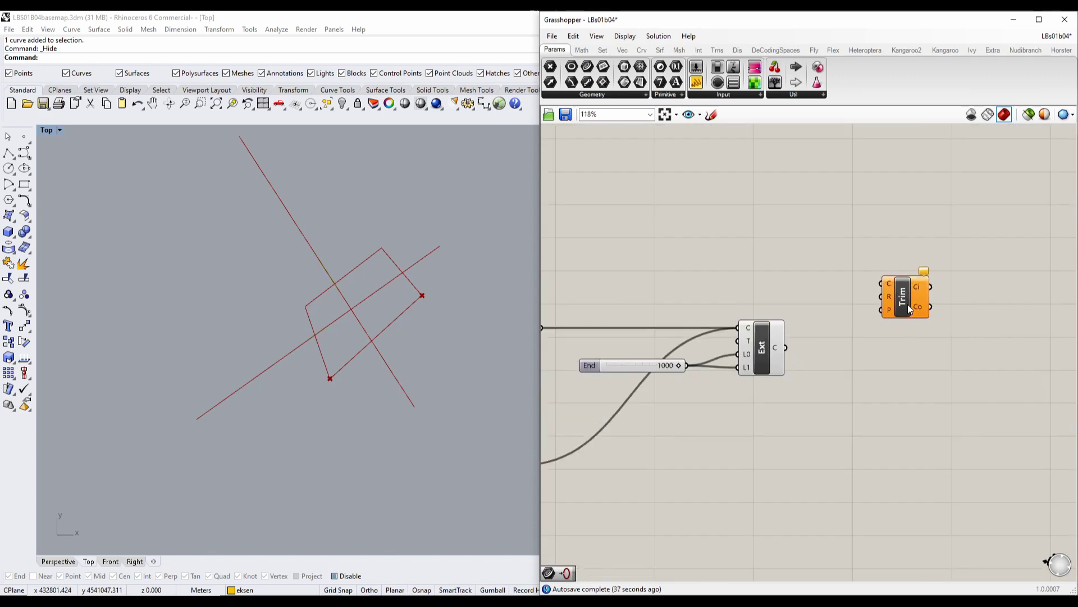
Connect the simplified plot polyline from Reduce Polyline to the region input of the Trim with Regions component.
click(886, 310)
scroll(740, 266, down, 5)
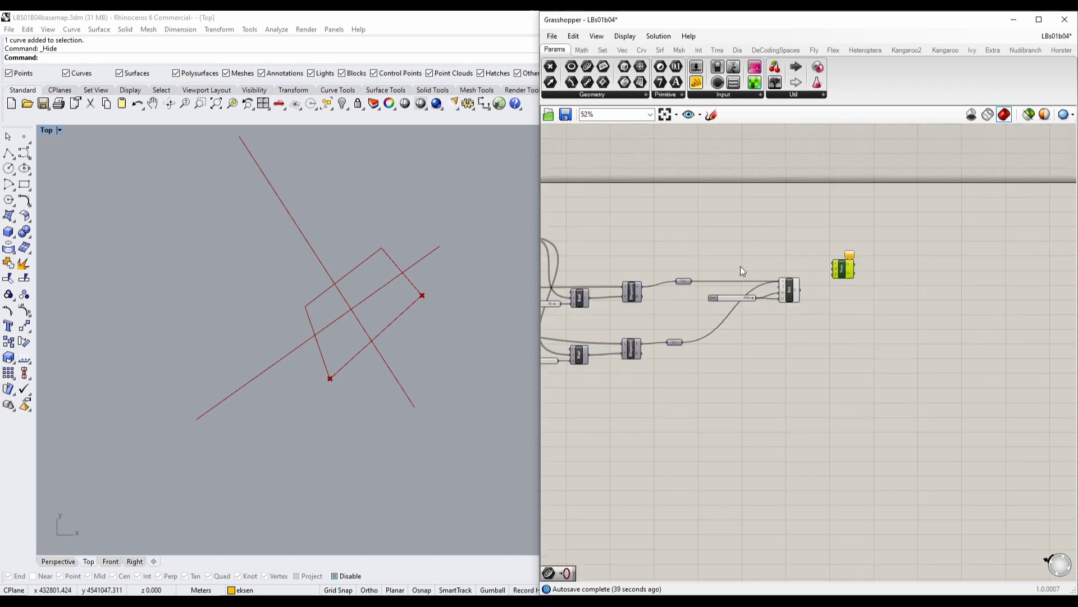
scroll(621, 285, up, 5)
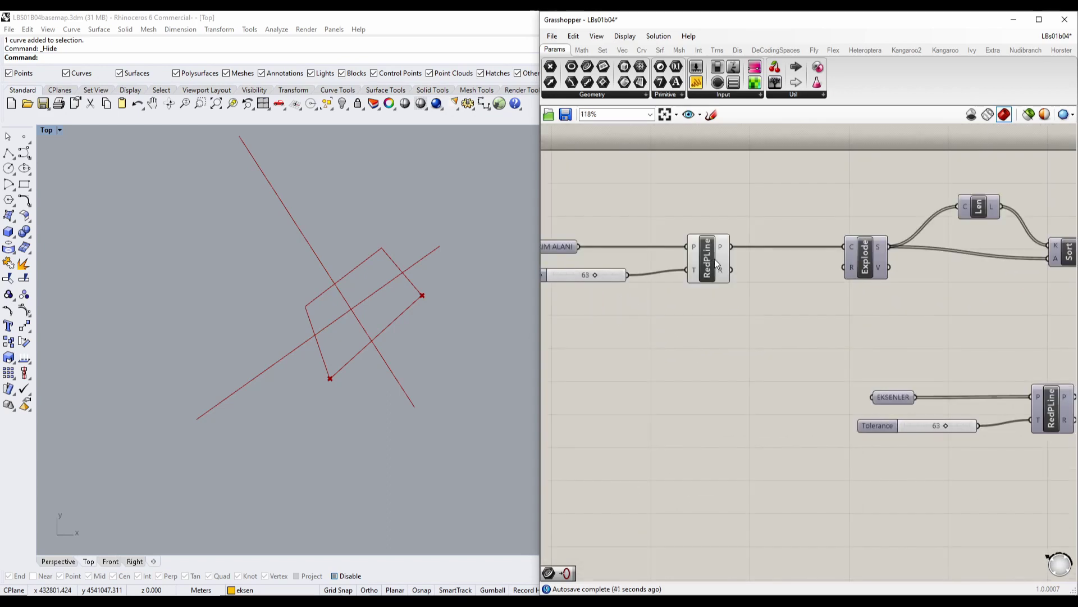
click(712, 256)
drag(713, 256, 712, 250)
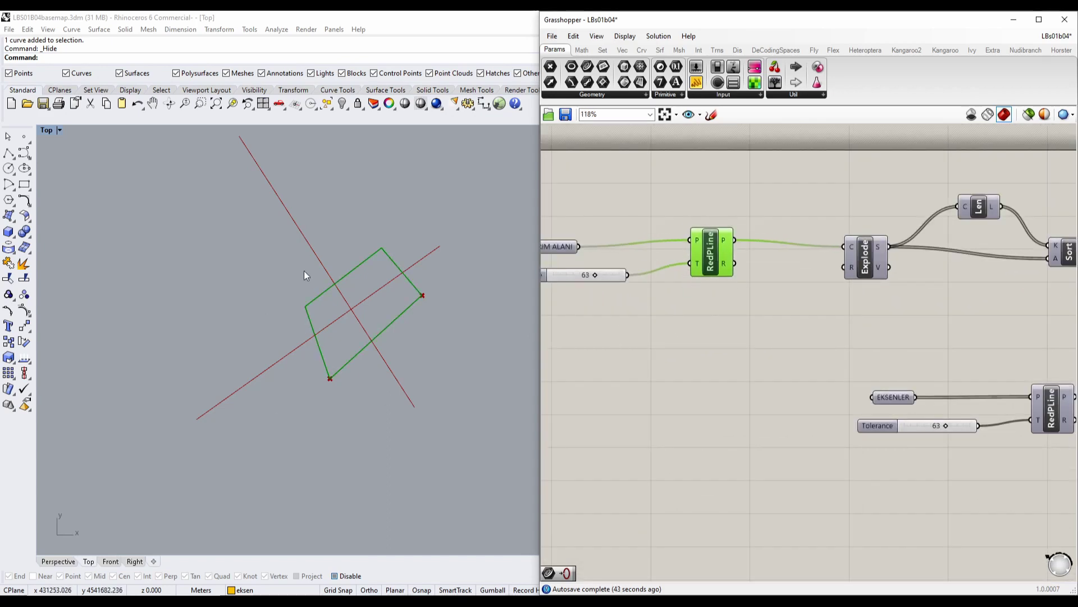
right_drag(795, 325, 672, 387)
drag(612, 302, 638, 390)
scroll(670, 349, down, 6)
scroll(851, 365, up, 3)
scroll(682, 355, up, 7)
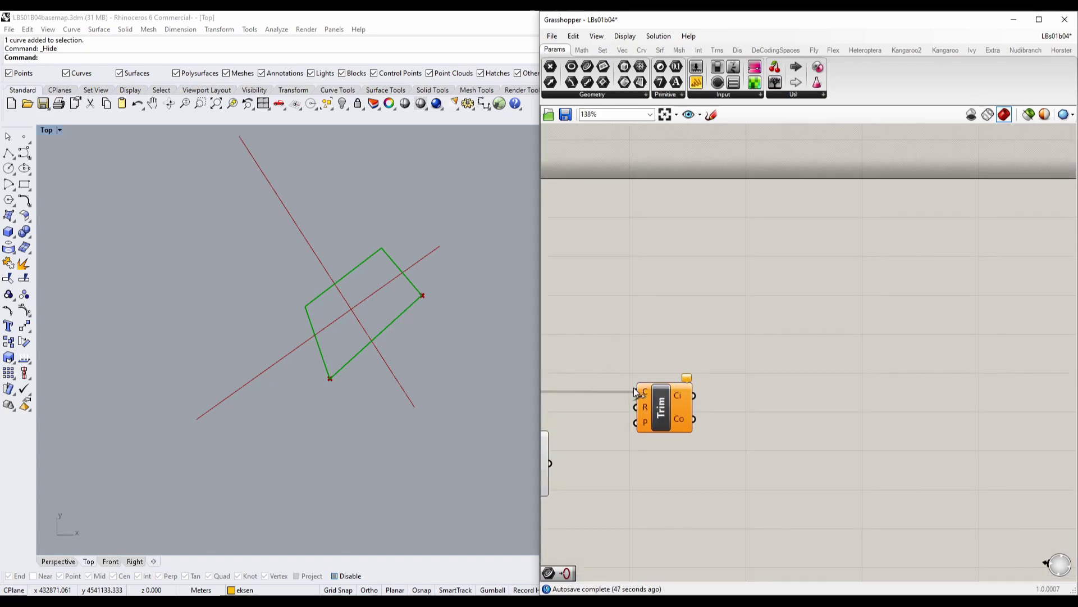
right_drag(640, 430, 821, 364)
key(Caps_Lock)
ctrl+shift+drag(818, 323, 857, 313)
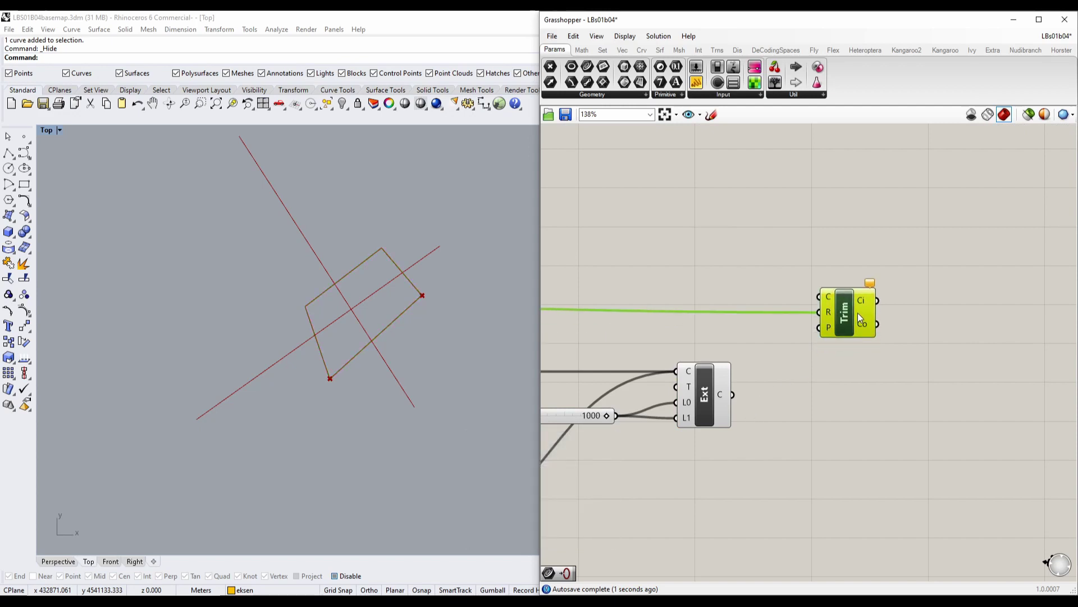
Connect the Extend Curve output to the curve input of the Trim with Regions component.
drag(736, 396, 824, 307)
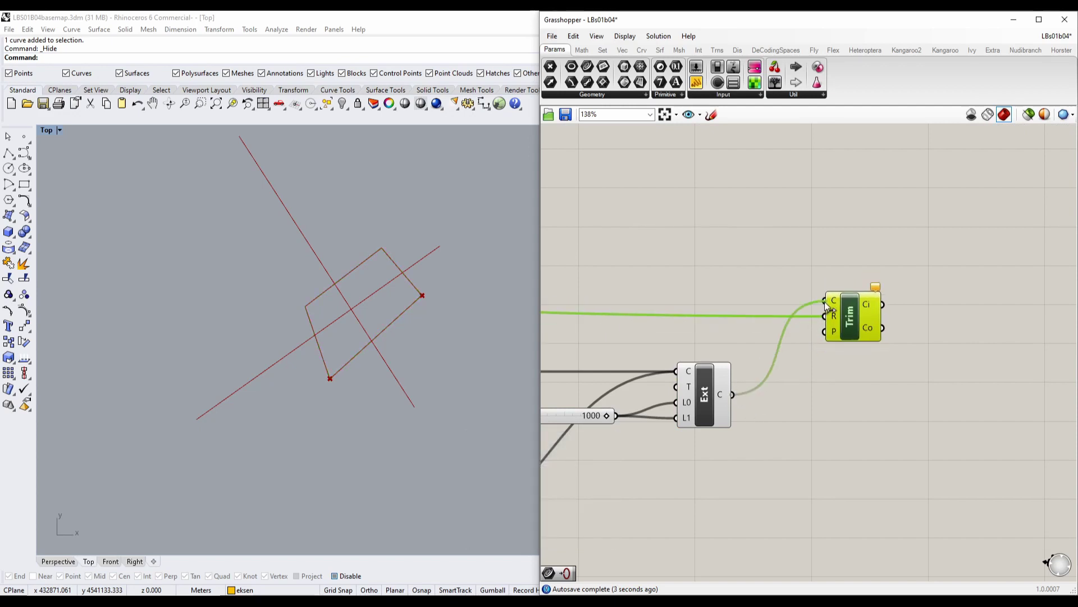
scroll(770, 314, up, 3)
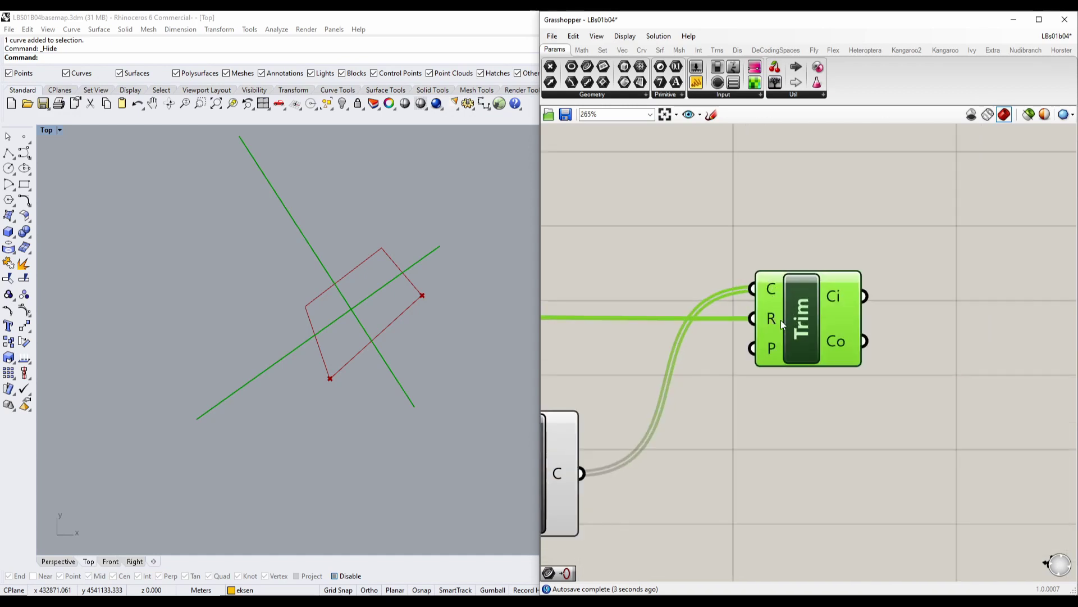
mouse_move(776, 320)
Add a Curve parameter beside the Trim component and connect Trim's Ci (curves inside) output to it.
click(943, 388)
double_click(944, 390)
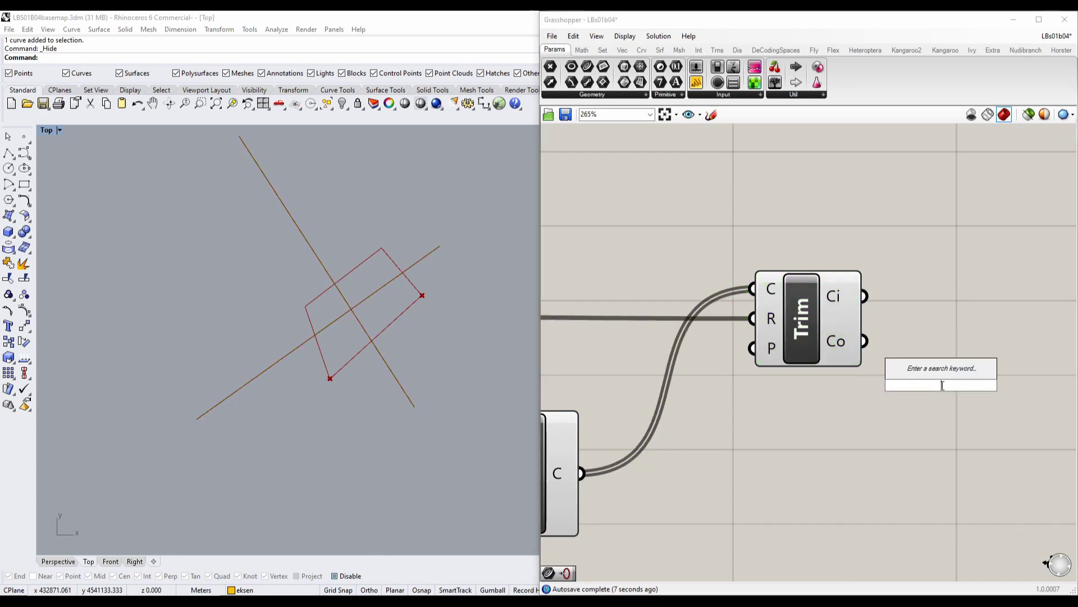
text(CURVE)
click(924, 373)
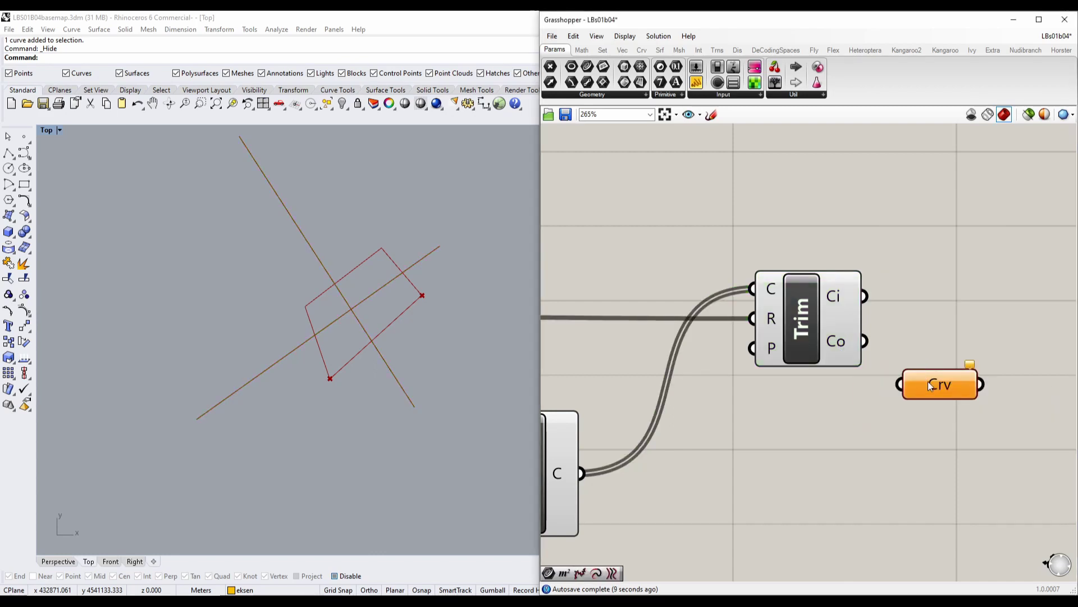
key(Caps_Lock)
drag(933, 383, 952, 313)
drag(867, 296, 965, 363)
drag(864, 338, 955, 358)
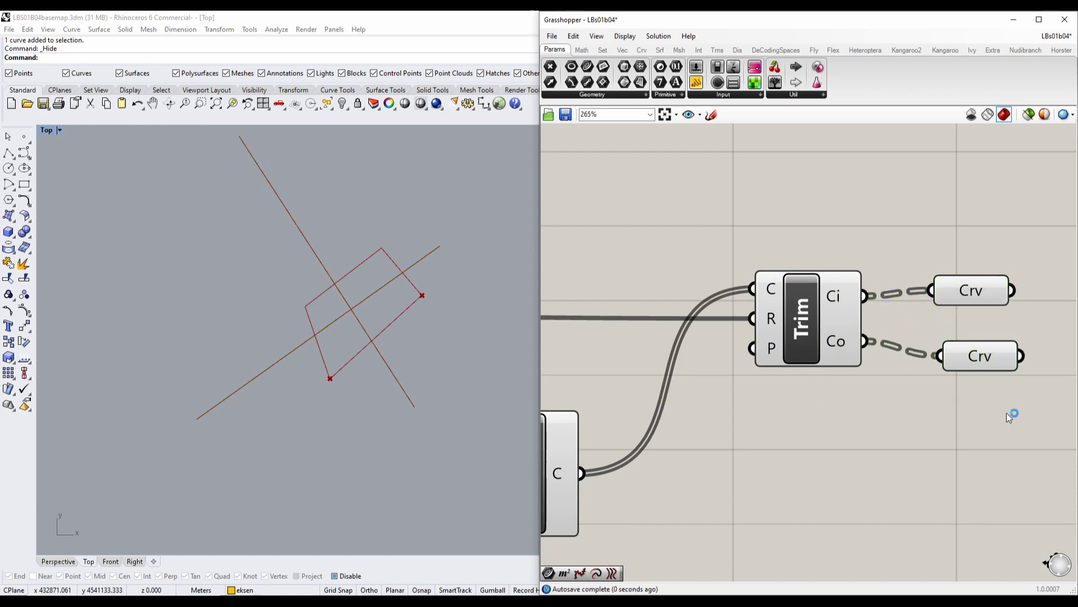
drag(1006, 413, 940, 339)
key(Delete)
Turn off the preview of the Trim with Regions and Extend Curve components.
right_click(809, 306)
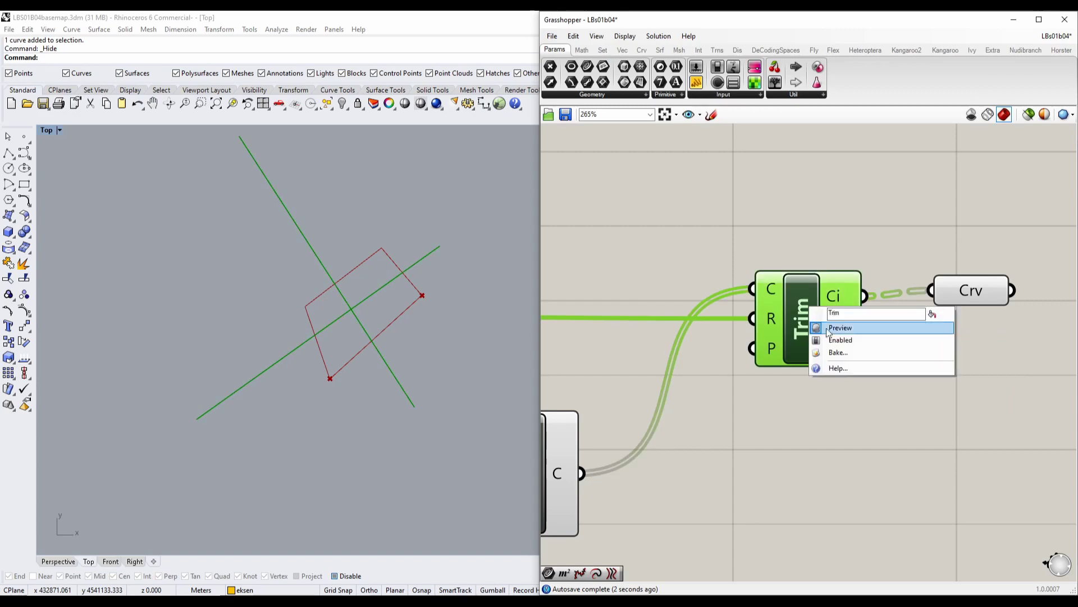
click(838, 327)
right_drag(751, 404, 811, 357)
scroll(811, 357, down, 5)
drag(809, 477, 632, 316)
right_click(730, 375)
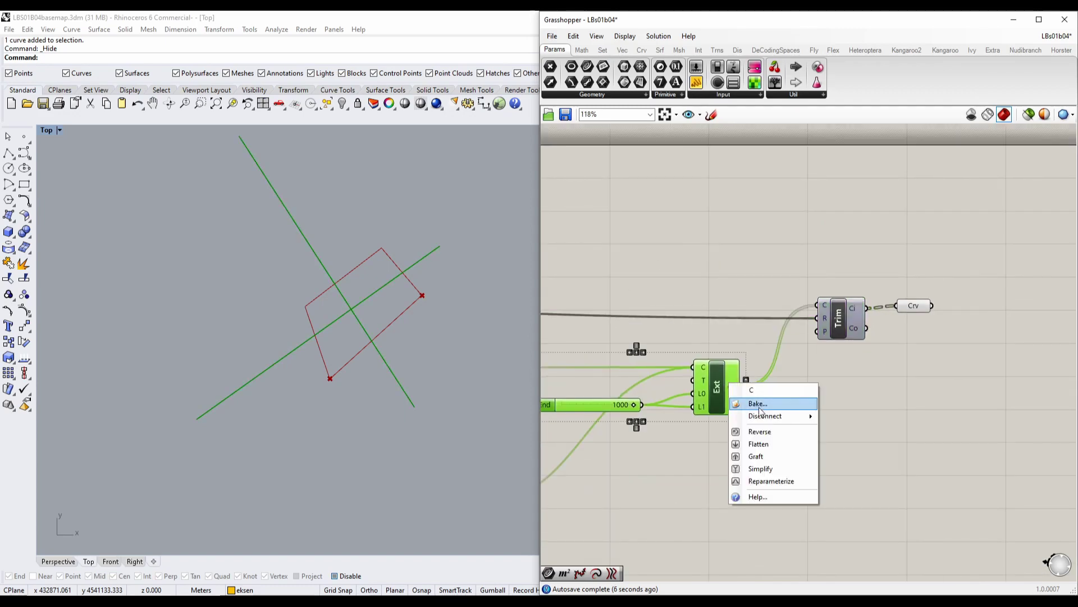
click(748, 404)
Show the hidden base map objects in Rhino and compare the trimmed axis lines with the plot boundary and roads.
click(917, 308)
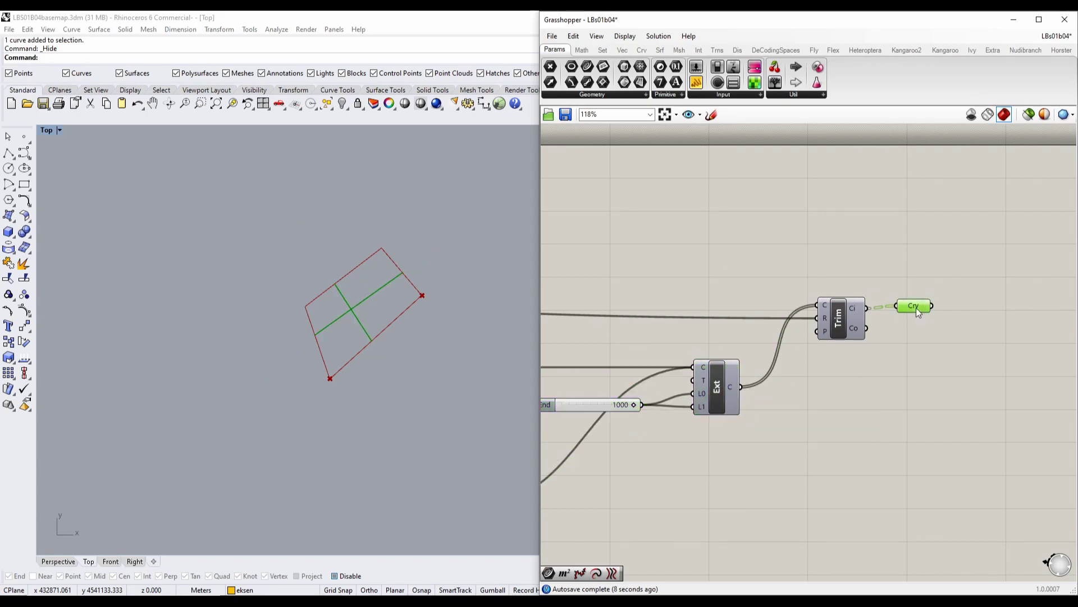
right_click(343, 104)
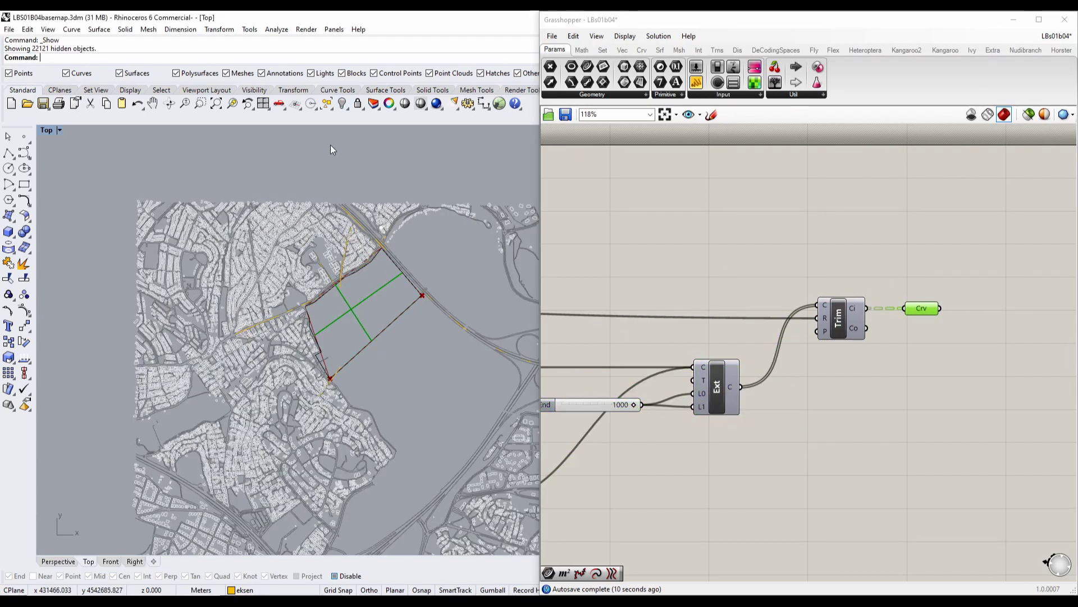
scroll(367, 278, up, 4)
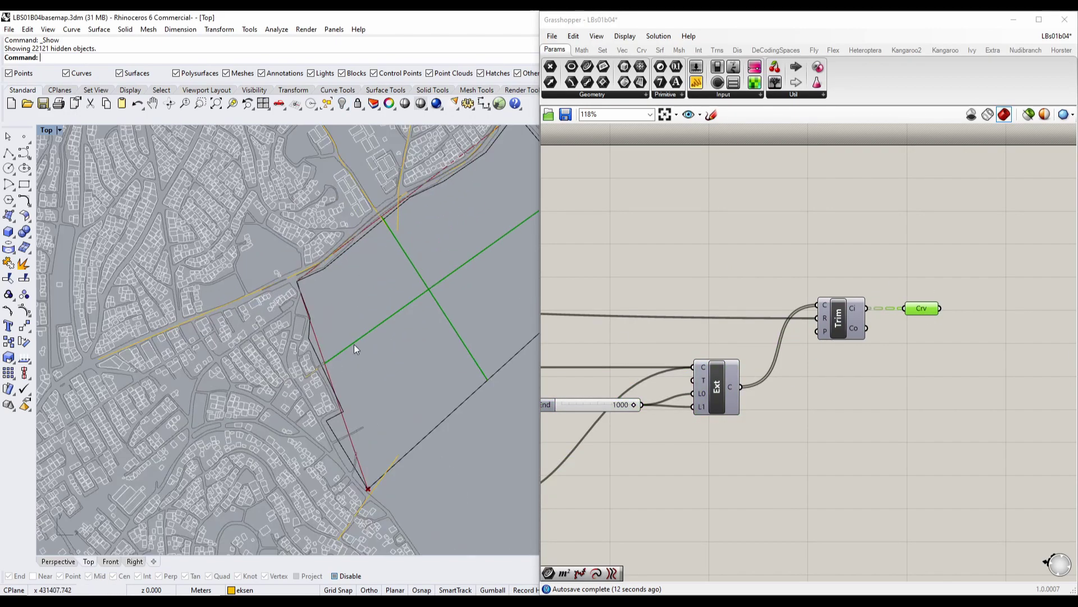
scroll(425, 372, up, 1)
right_drag(425, 372, 322, 327)
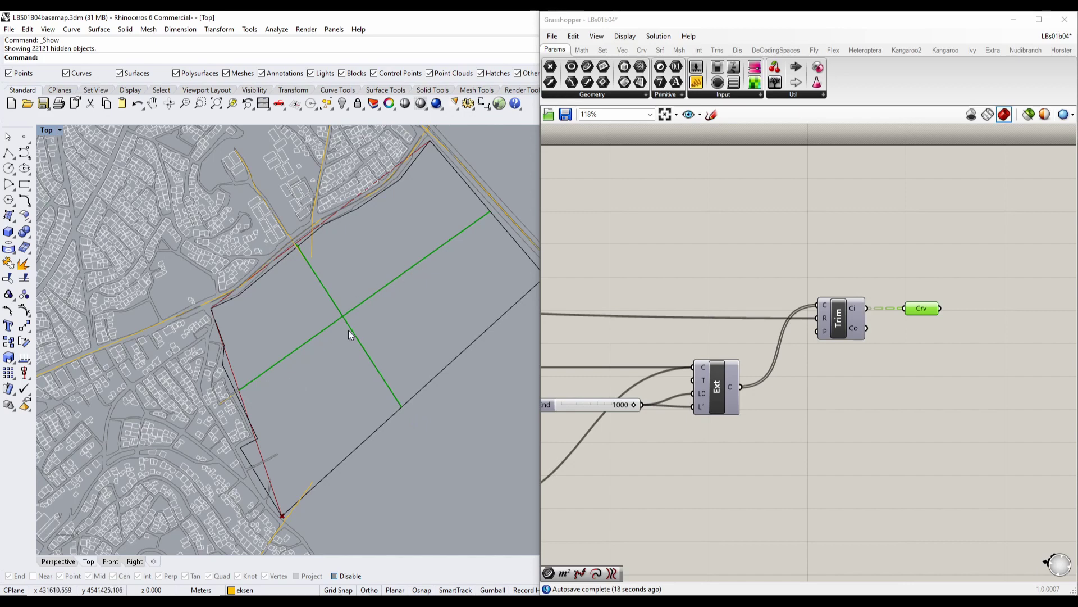
drag(921, 309, 930, 307)
right_drag(331, 222, 353, 304)
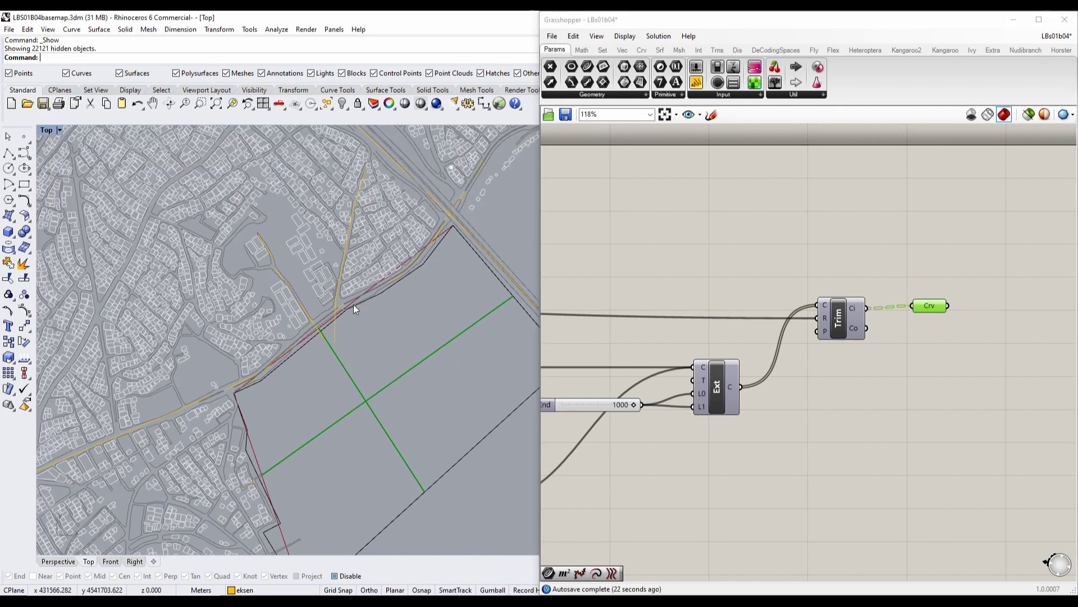
Hide all base map objects in Rhino and bring the whole plot outline with its trimmed axes into view.
key(ctrl+a)
click(342, 104)
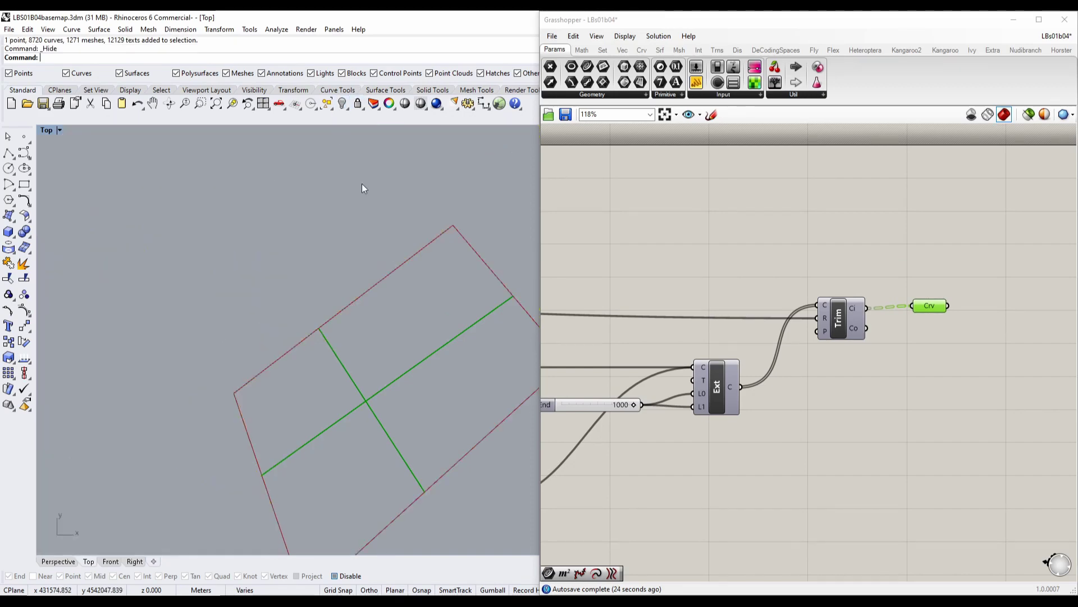
right_drag(522, 371, 427, 310)
drag(933, 303, 930, 305)
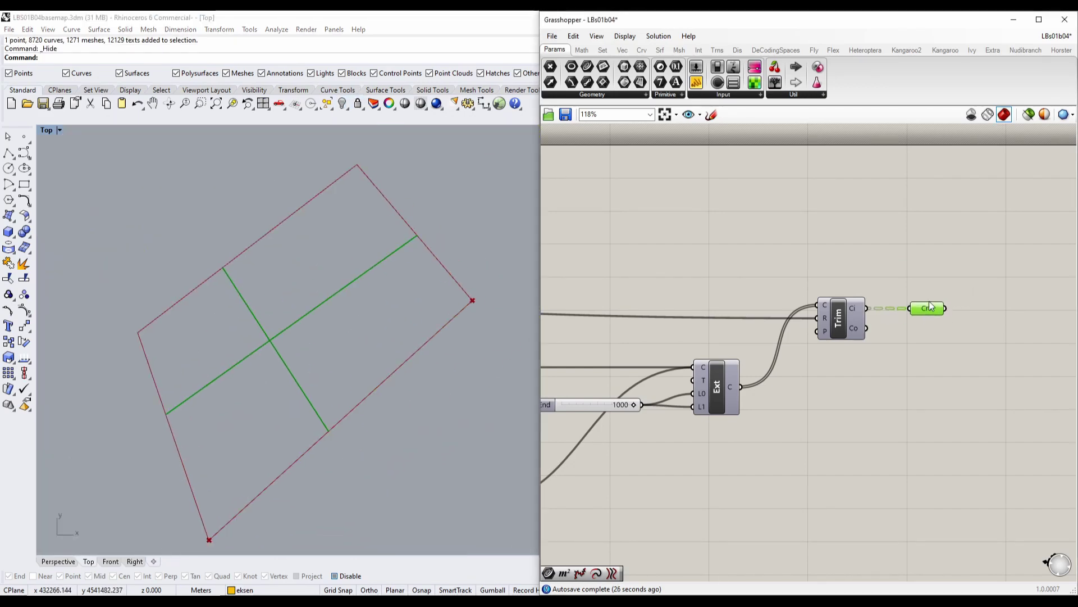
right_drag(365, 367, 382, 380)
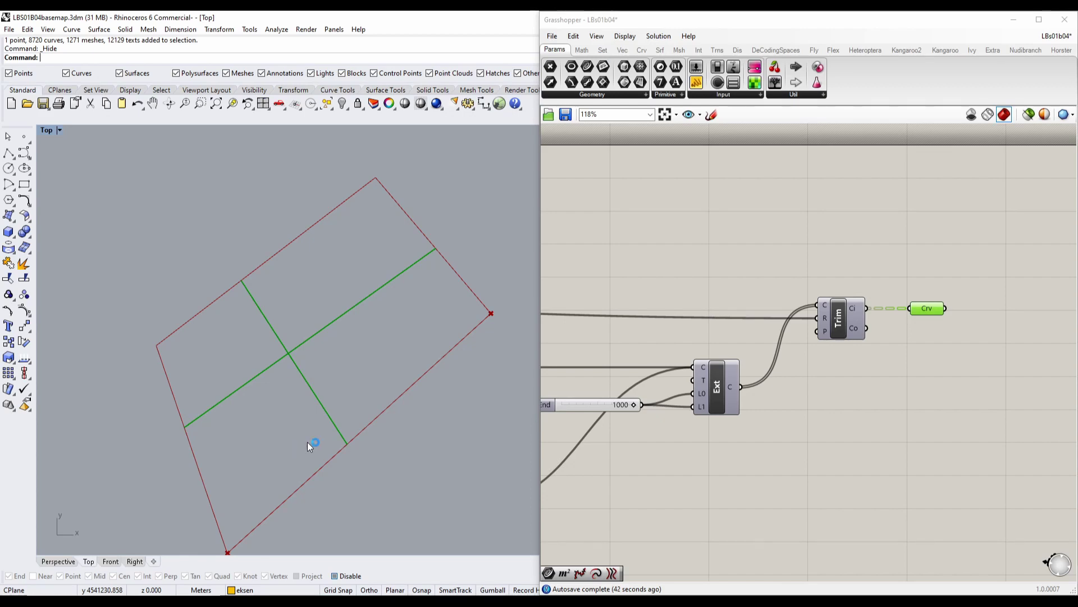
Add an Offset Curve component and connect the trimmed lines' Curve parameter to its curve input.
right_drag(921, 399, 749, 404)
mouse_move(752, 315)
mouse_down()
mouse_move(757, 299)
mouse_move(757, 311)
mouse_up()
right_drag(805, 315, 726, 322)
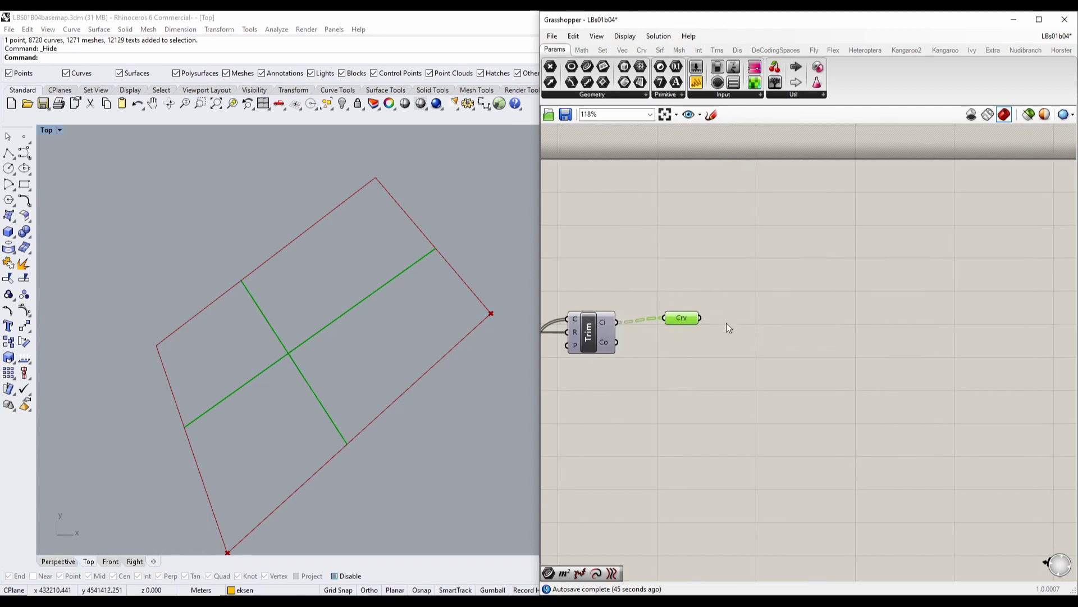
double_click(825, 388)
text(of)
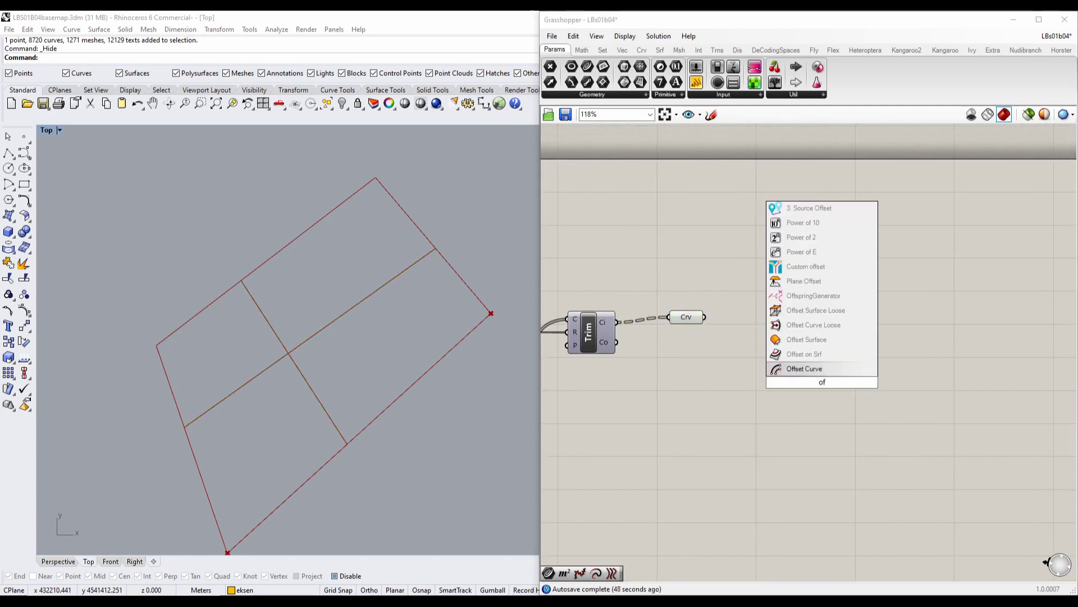
click(803, 372)
drag(706, 318, 912, 368)
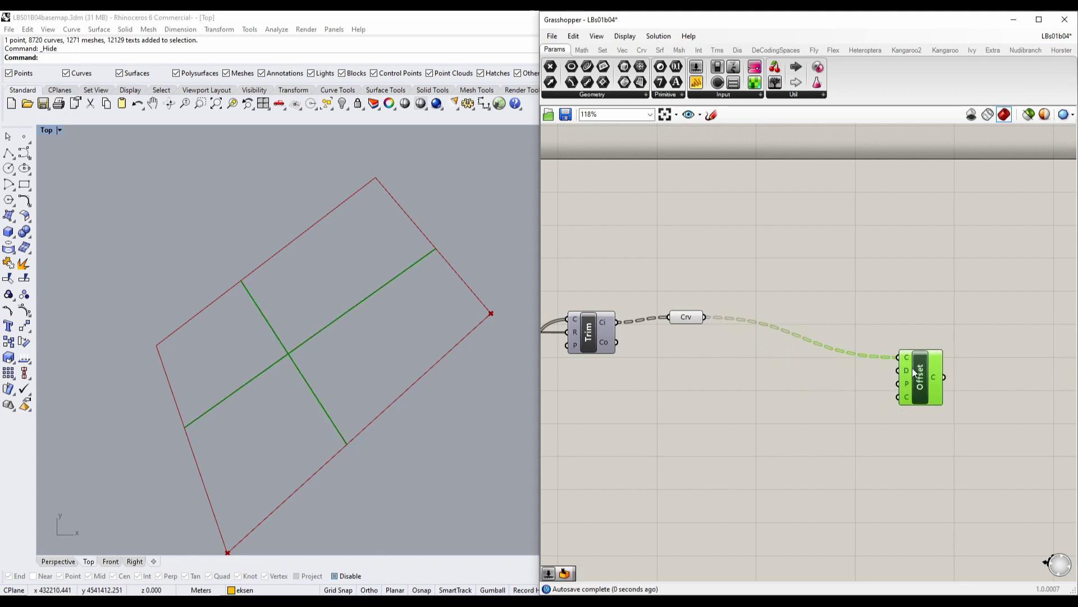
Drive the Offset Curve distance with two number sliders, set to 67 and 100.
double_click(790, 436)
text(500)
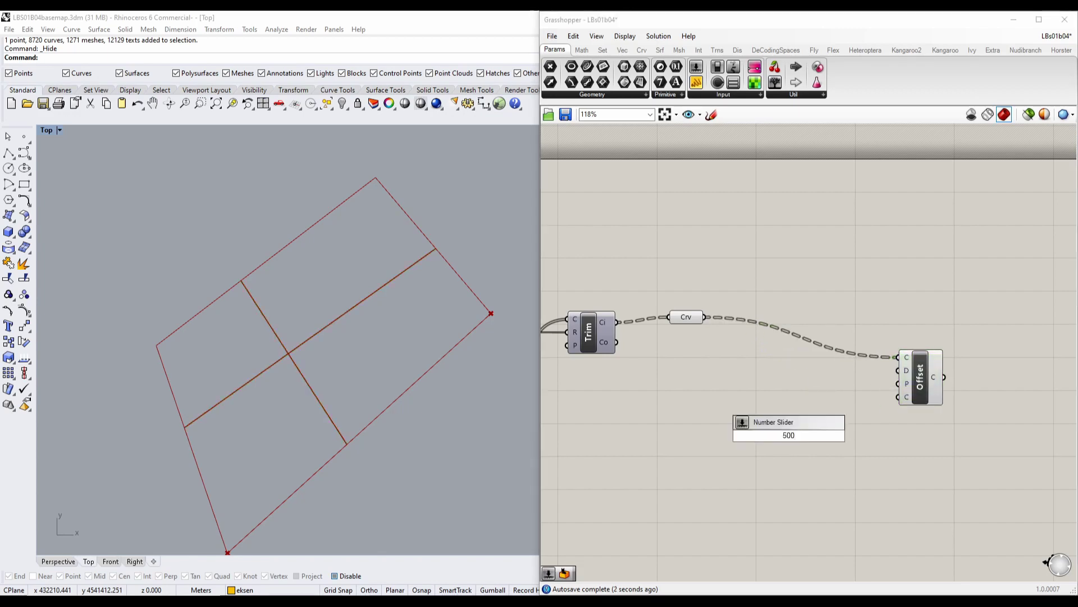
key(Return)
drag(844, 435, 939, 369)
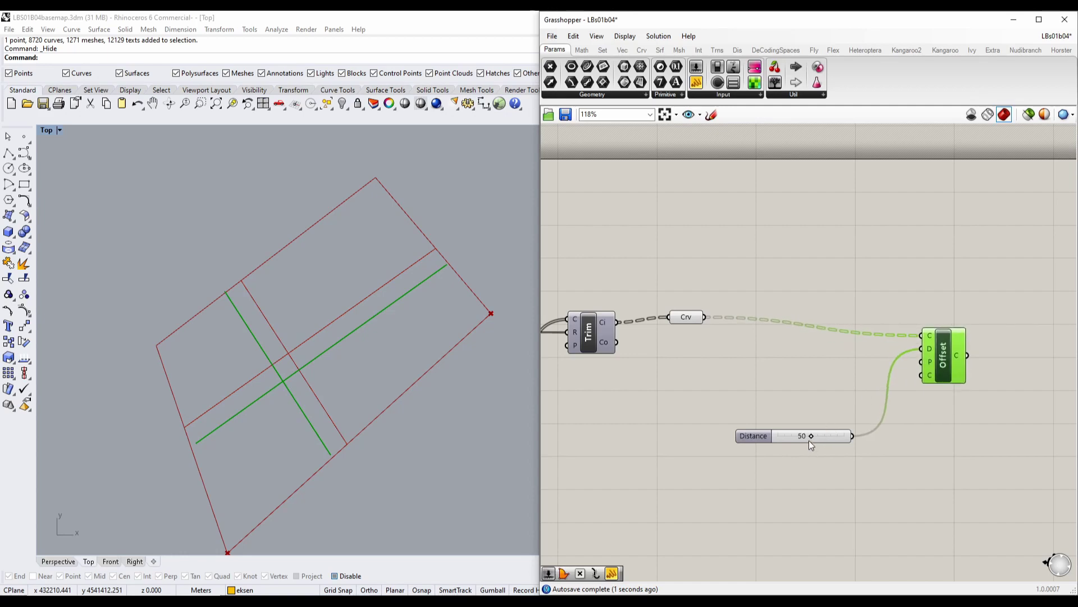
drag(809, 441, 922, 349)
key(ctrl+c)
key(ctrl+v)
drag(784, 430, 892, 427)
Replace the 100 distance slider with one set to 150, and connect a third distance slider set to 218.
double_click(759, 486)
text(150)
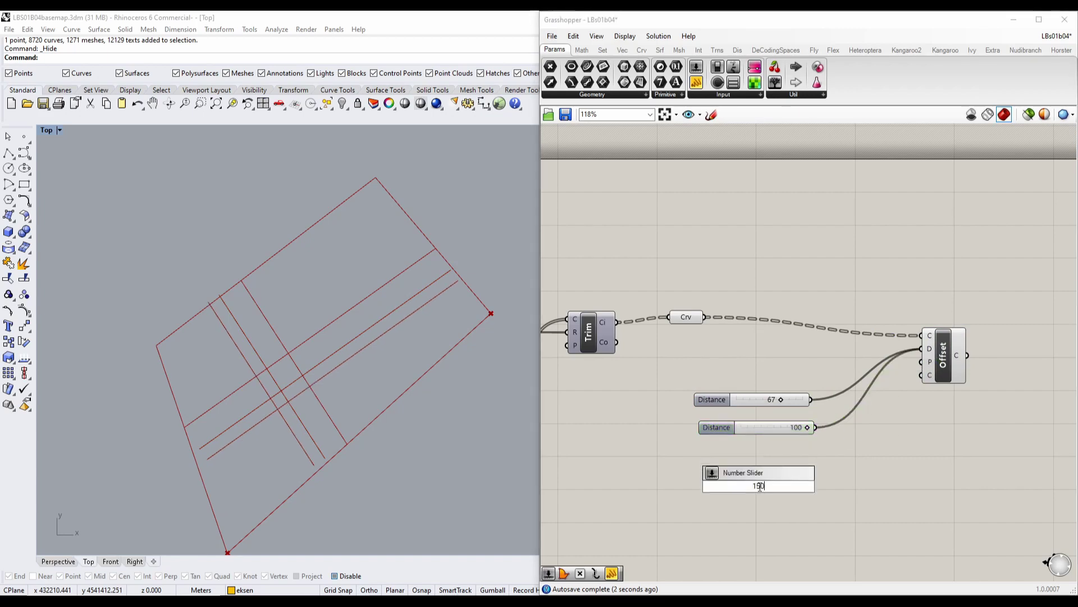
key(Return)
shift+drag(812, 486, 922, 349)
click(765, 427)
key(Delete)
drag(786, 492, 922, 348)
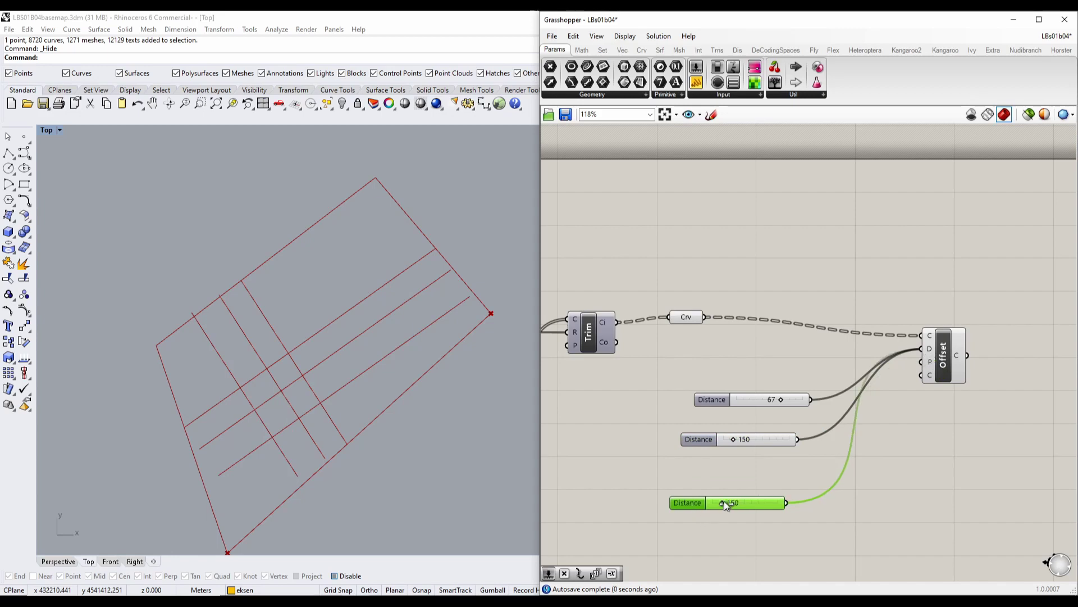
mouse_move(723, 504)
mouse_down()
mouse_move(749, 500)
mouse_move(729, 504)
mouse_up()
Add a Negative component, feed the three sliders into it, and add its output to the Offset Curve distance input.
double_click(864, 451)
text(nege)
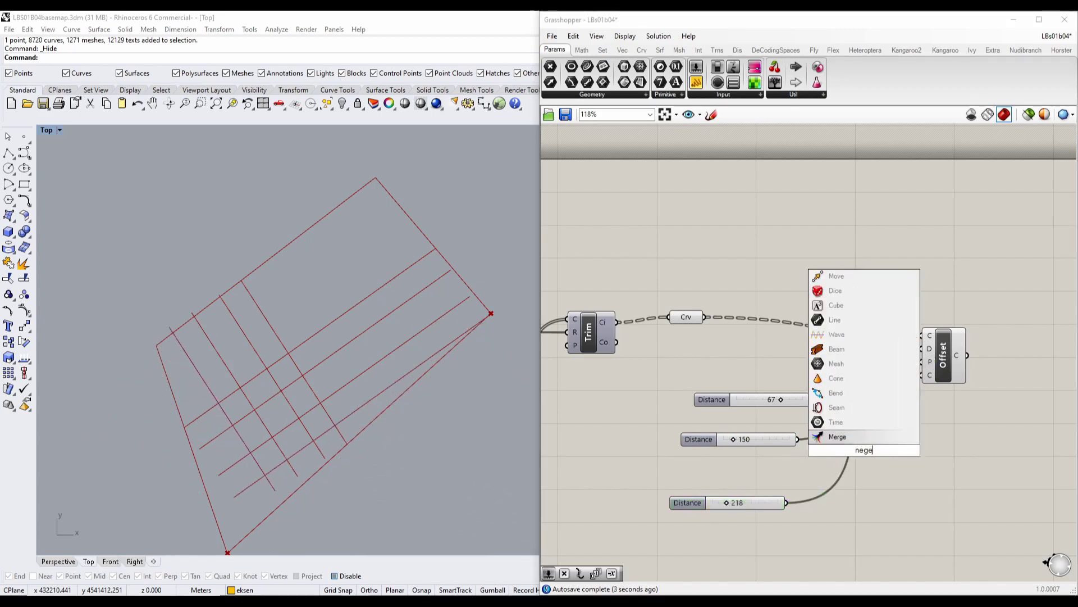
click(844, 419)
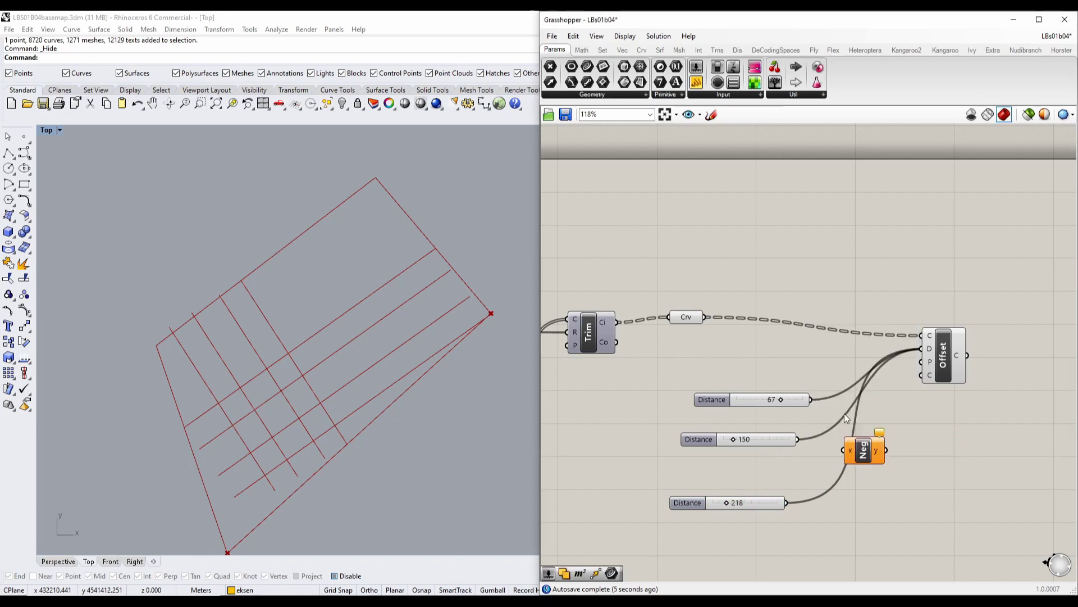
drag(854, 455, 882, 459)
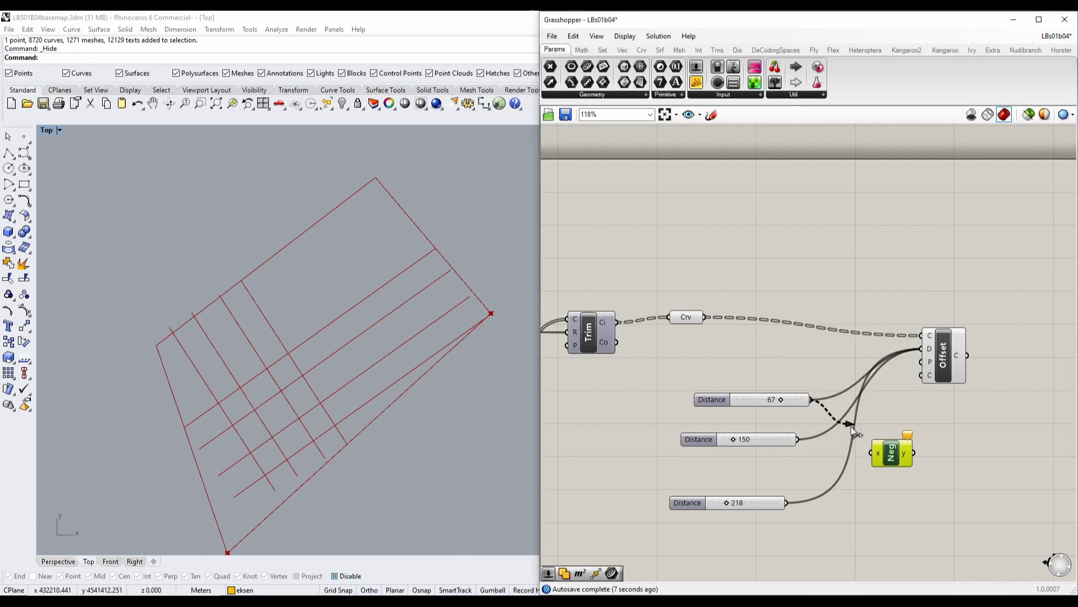
drag(851, 426, 872, 452)
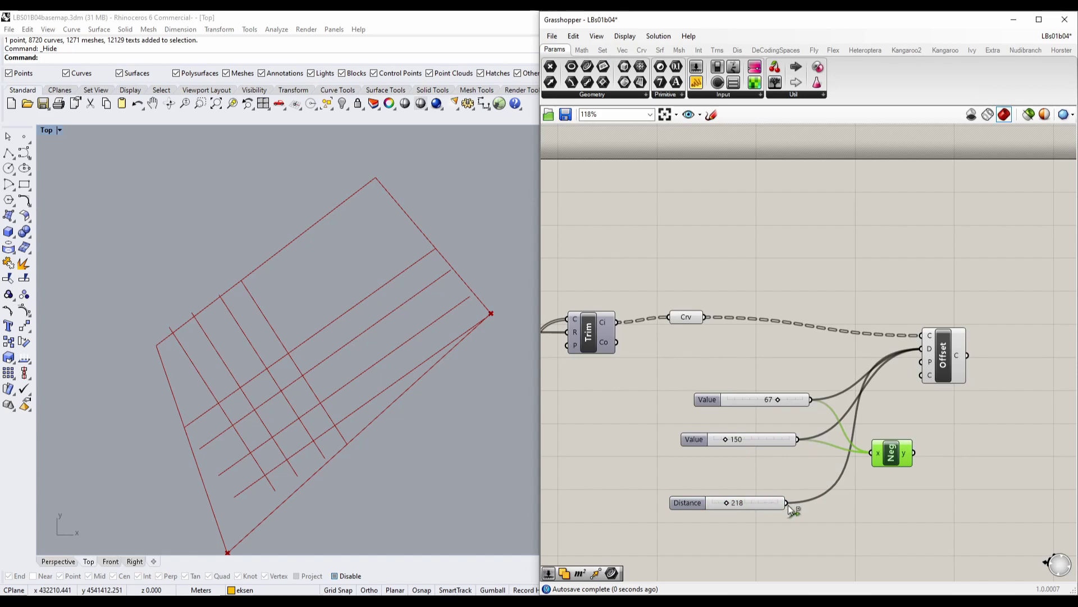
drag(786, 503, 921, 348)
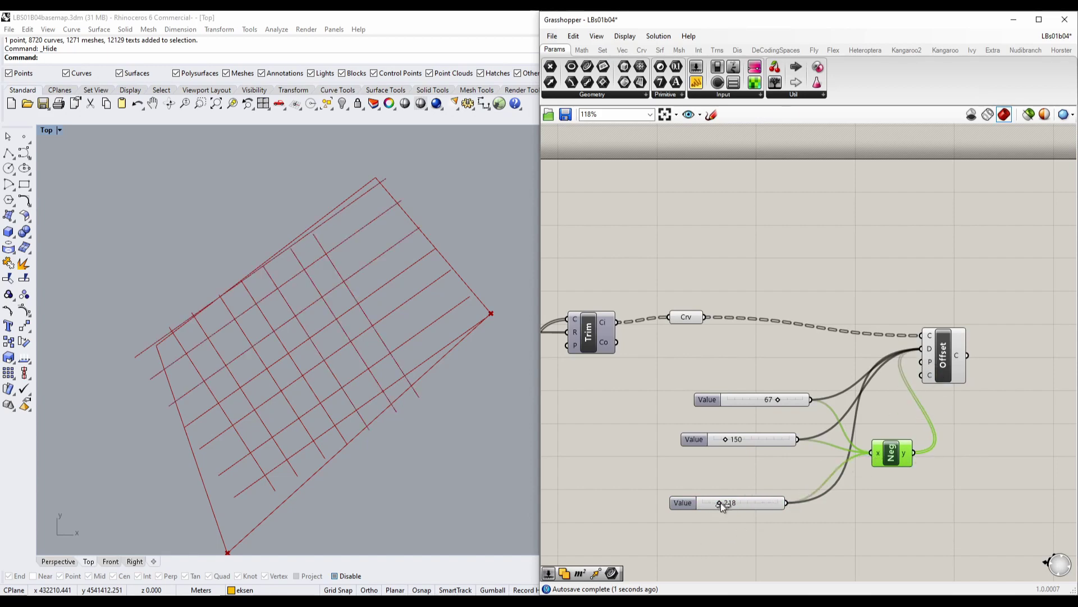
Set the lowest distance slider to 255 and the middle one to 165.
drag(720, 502, 724, 507)
click(727, 438)
drag(726, 438, 726, 438)
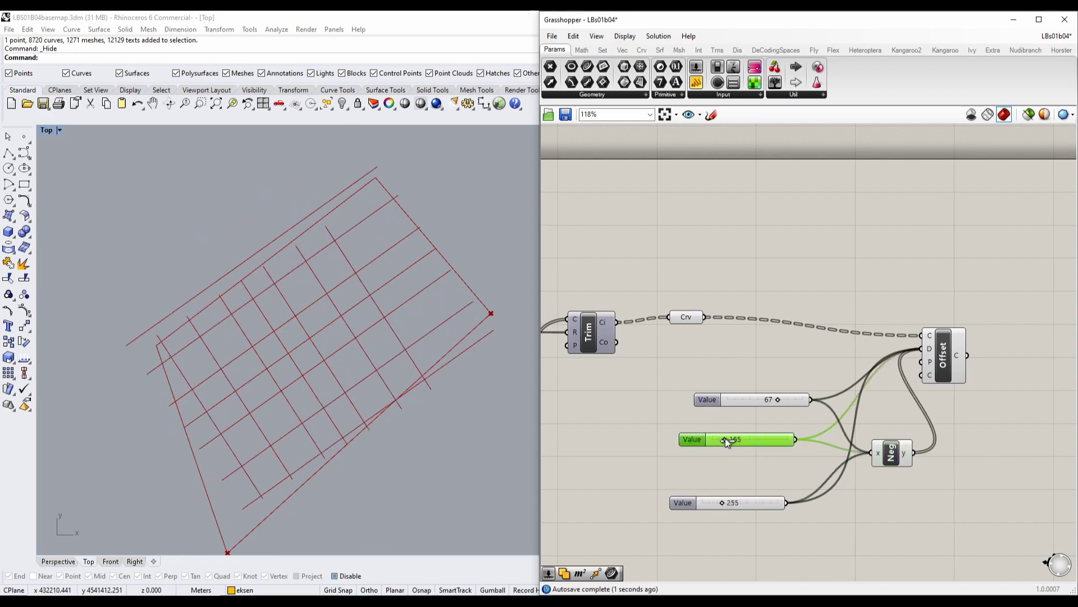
Delete the three distance sliders and the Negative component, keeping the Offset Curve component.
drag(857, 553, 719, 395)
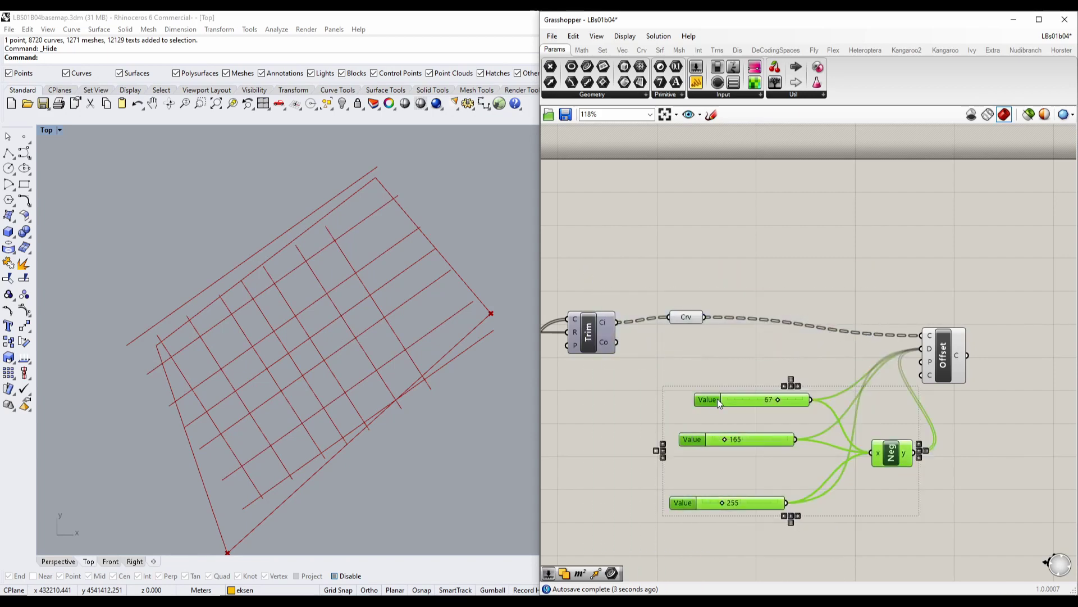
key(Delete)
right_drag(684, 324, 740, 307)
click(733, 307)
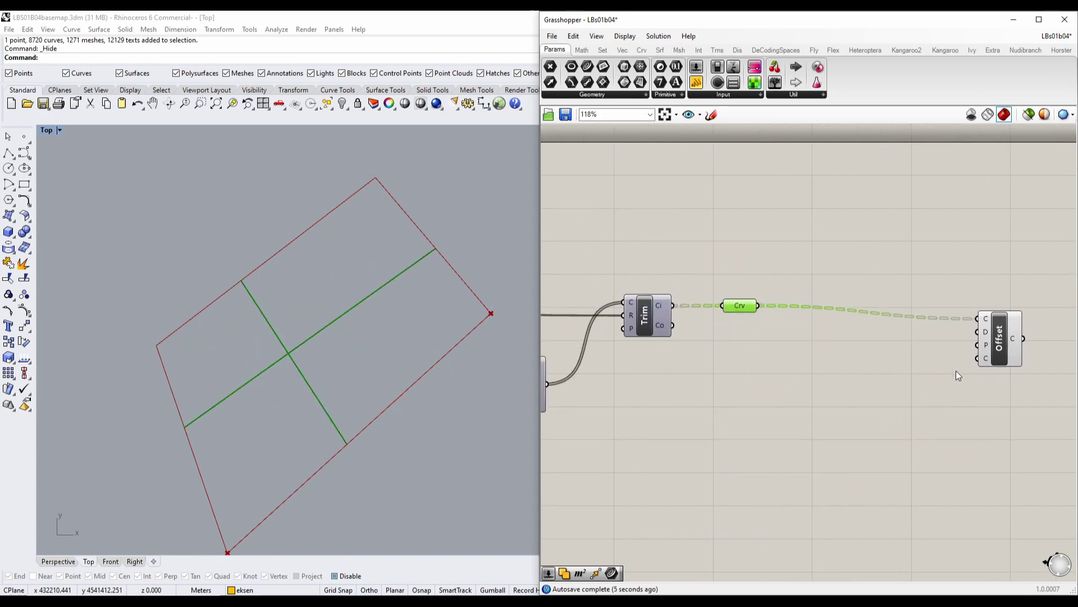
Add a number slider set to 50 below the trimmed-axes curve parameter and move the Offset component farther along to make room.
drag(996, 340, 1018, 327)
right_drag(952, 353, 789, 359)
click(710, 437)
double_click(710, 439)
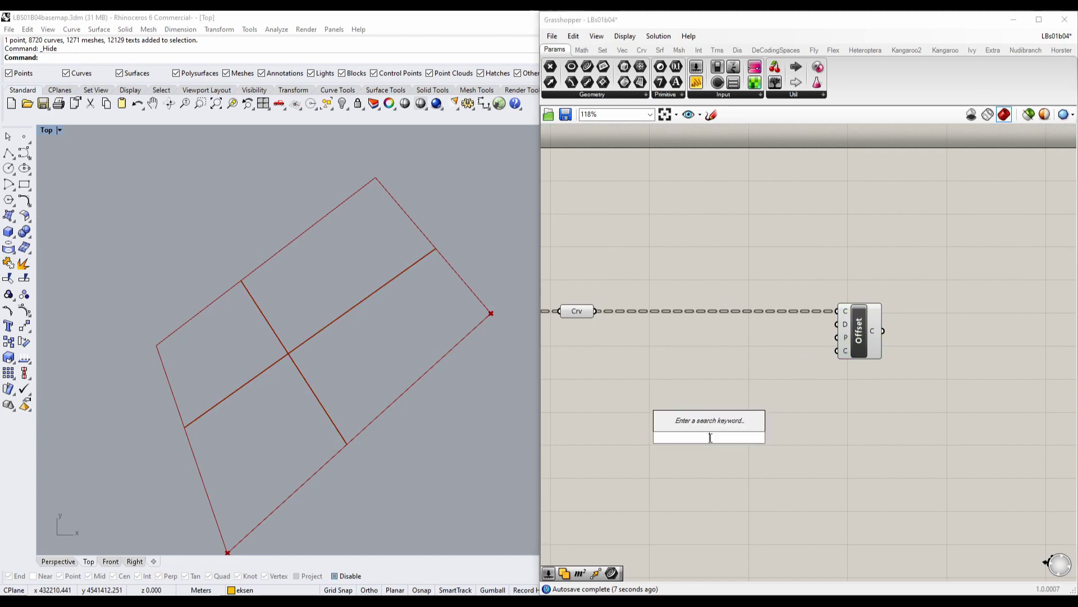
text(50)
key(Return)
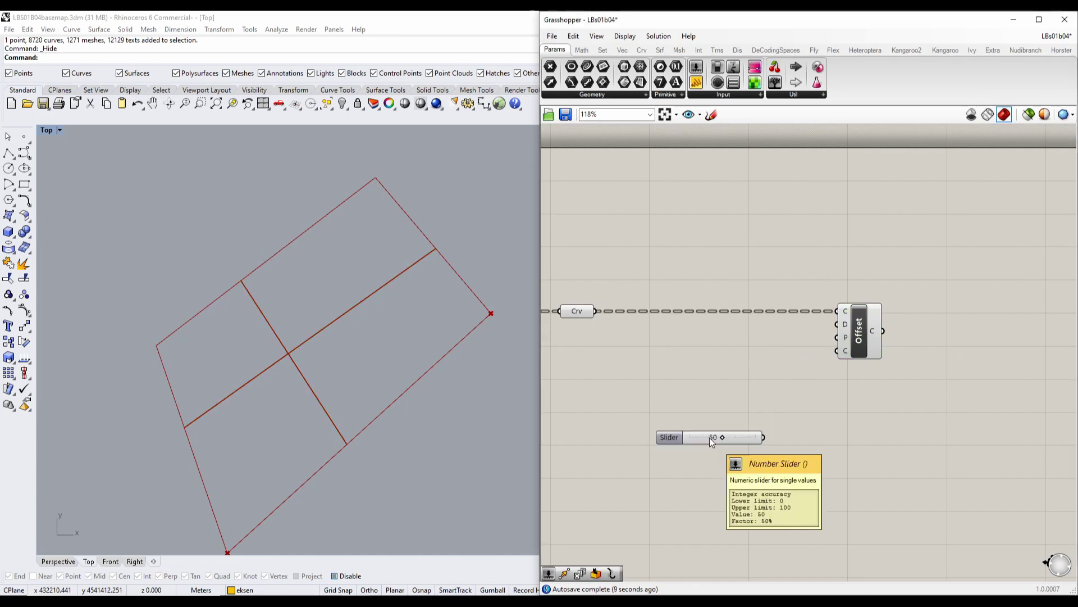
drag(709, 437, 605, 439)
right_drag(639, 403, 727, 395)
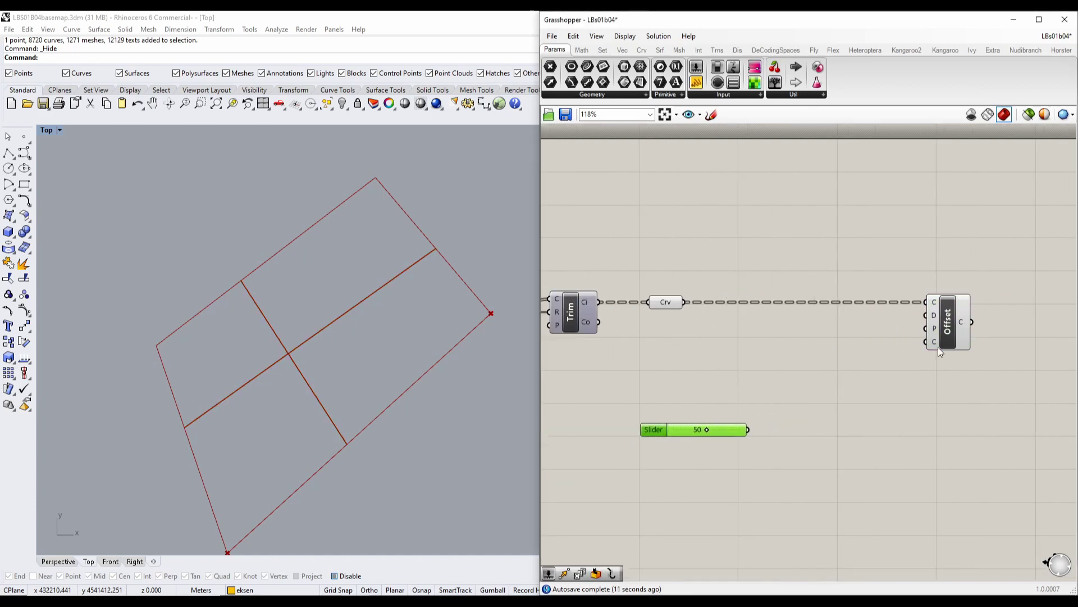
drag(950, 328, 979, 327)
right_drag(856, 418, 800, 396)
Add a Series component and connect the 50 slider to its step (N) input.
double_click(798, 434)
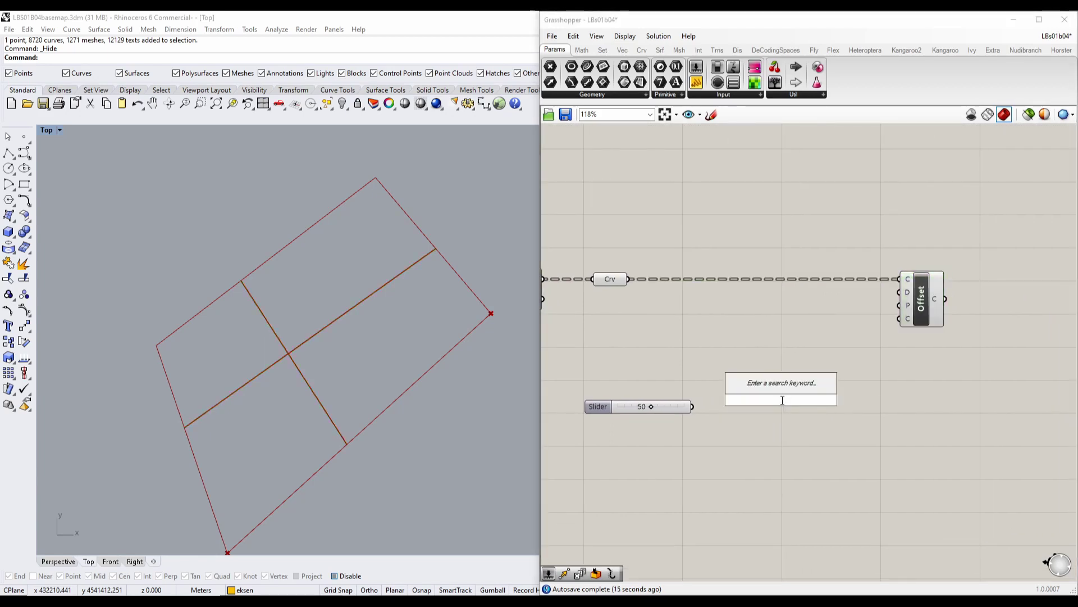
click(753, 462)
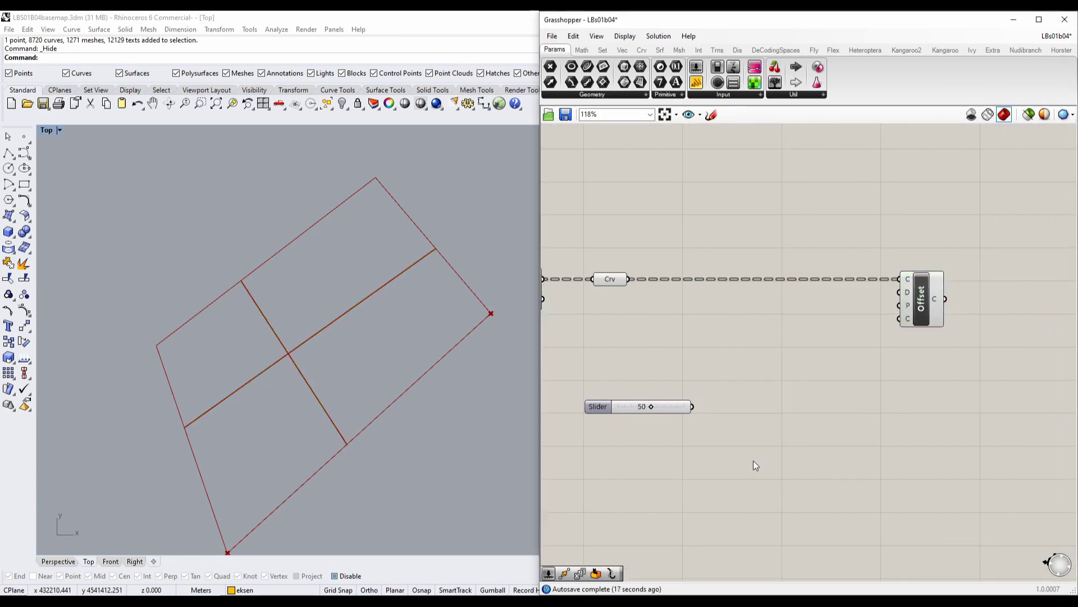
double_click(794, 386)
text(seri)
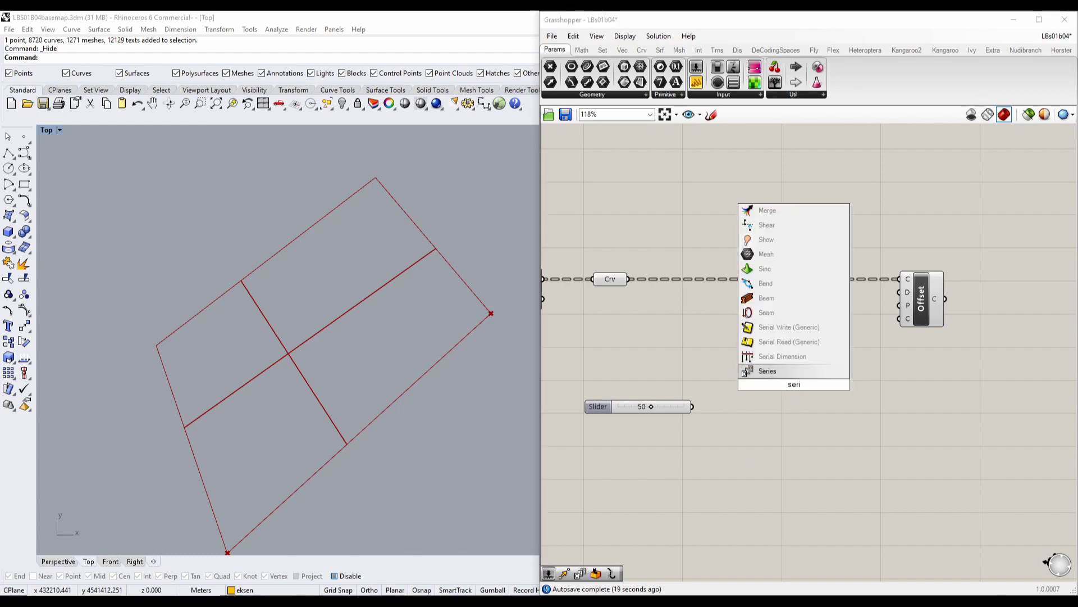
click(784, 370)
scroll(792, 404, up, 5)
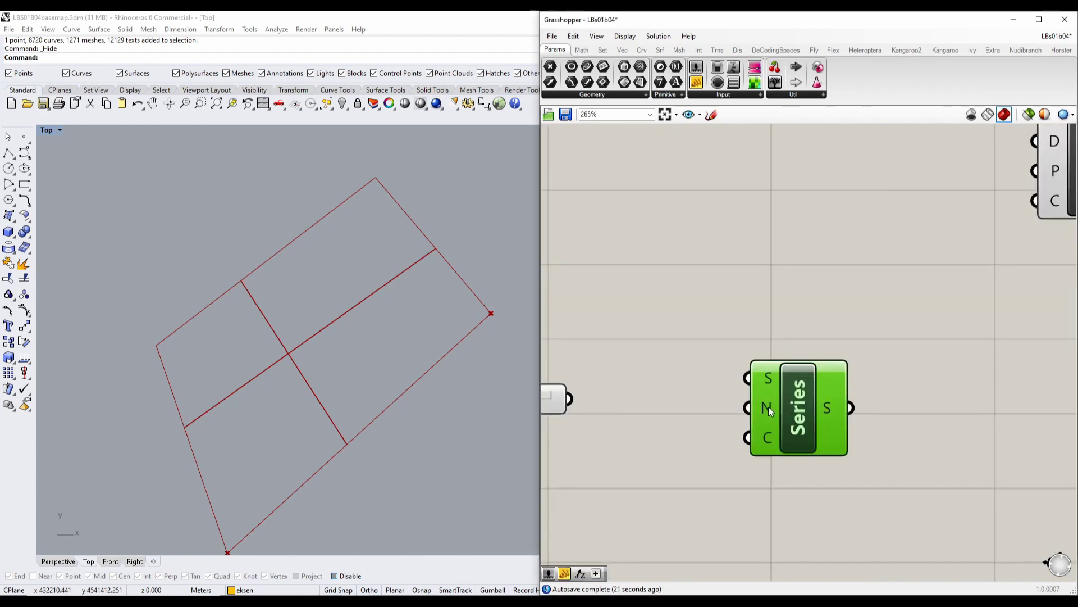
mouse_move(768, 383)
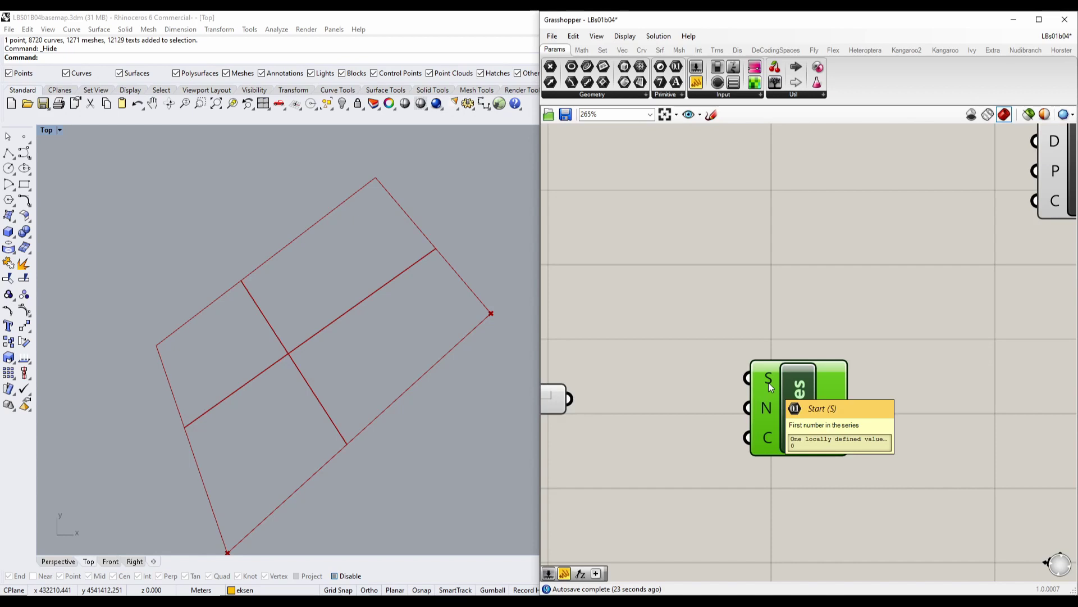
right_drag(767, 390, 820, 346)
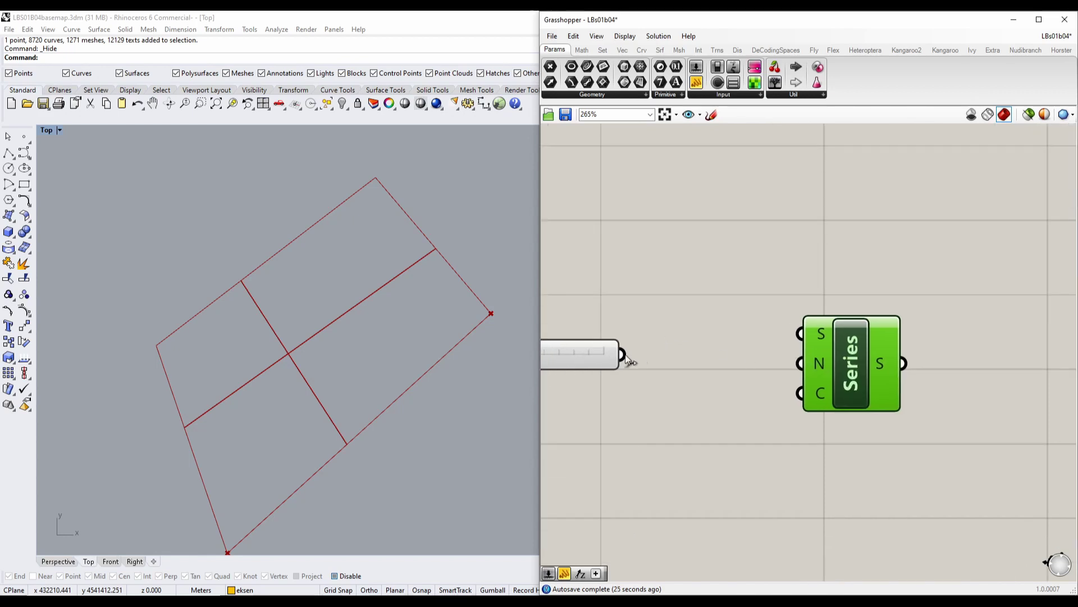
drag(624, 356, 838, 338)
mouse_move(837, 338)
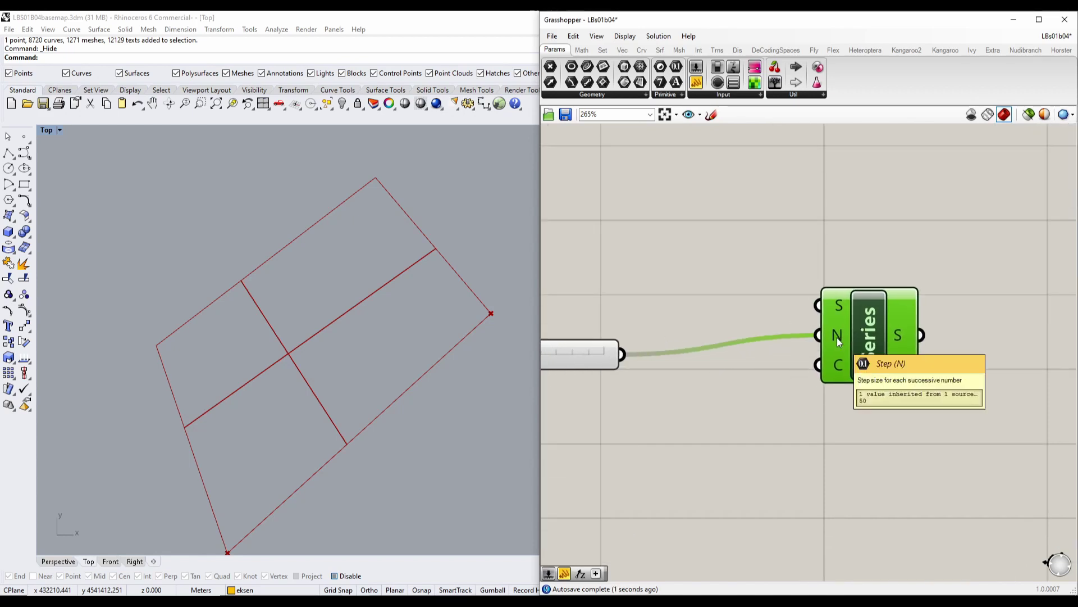
Inspect the Series output in a temporary panel, reading through the whole list, and delete the panel.
right_drag(837, 338, 677, 412)
double_click(864, 397)
text(pane)
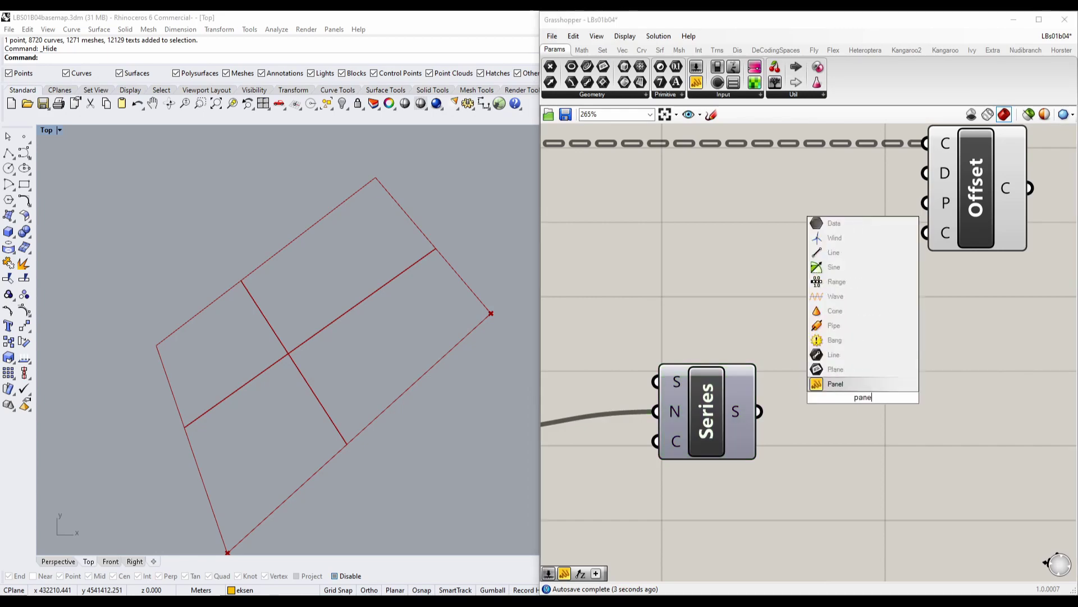
key(Return)
click(938, 396)
drag(759, 412, 813, 397)
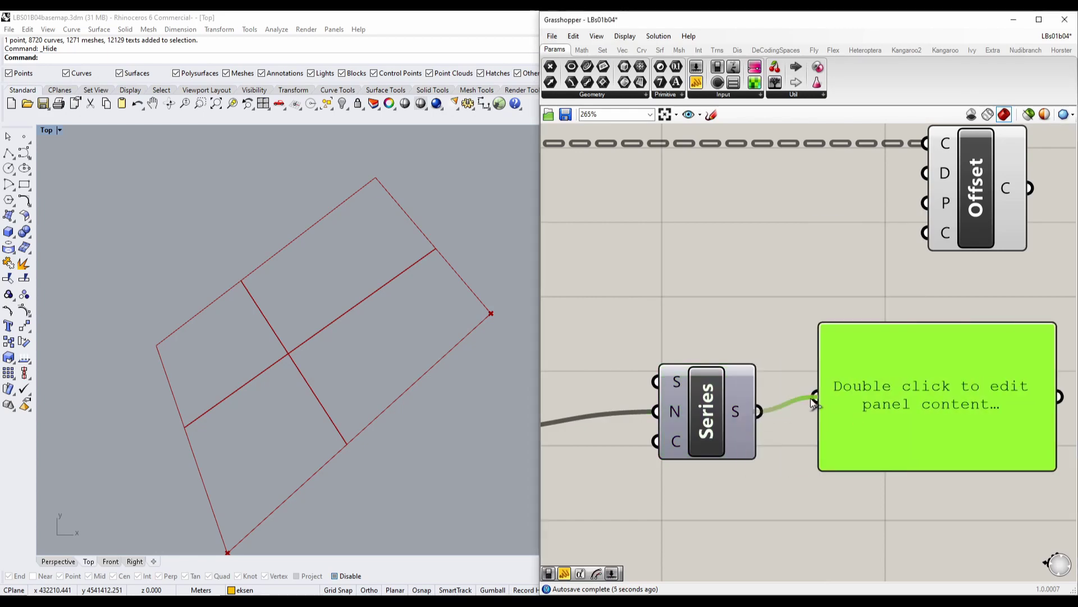
right_drag(868, 360, 830, 323)
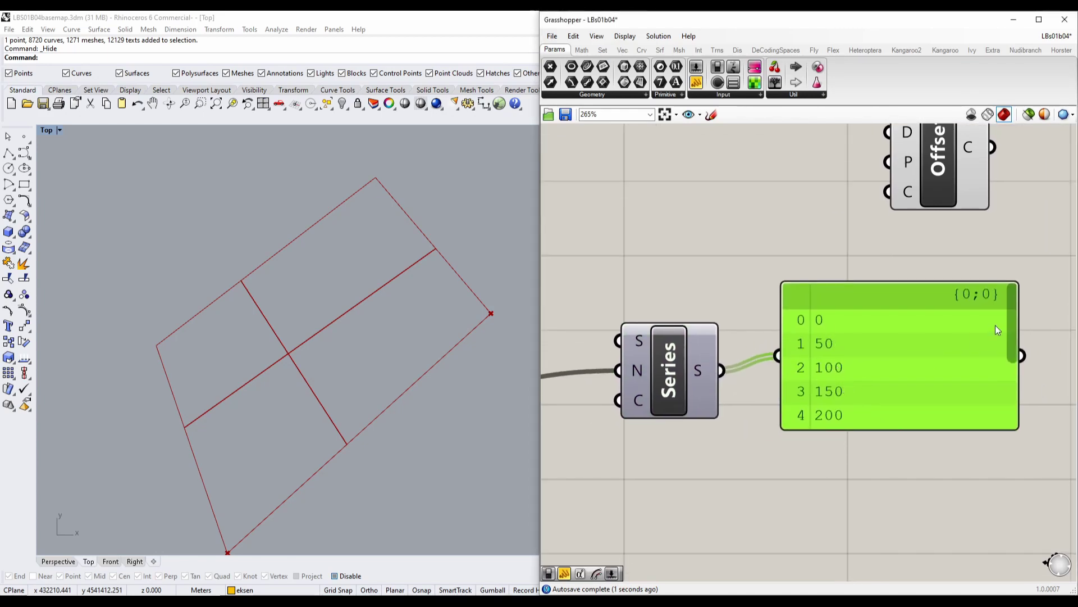
drag(1014, 322, 1013, 400)
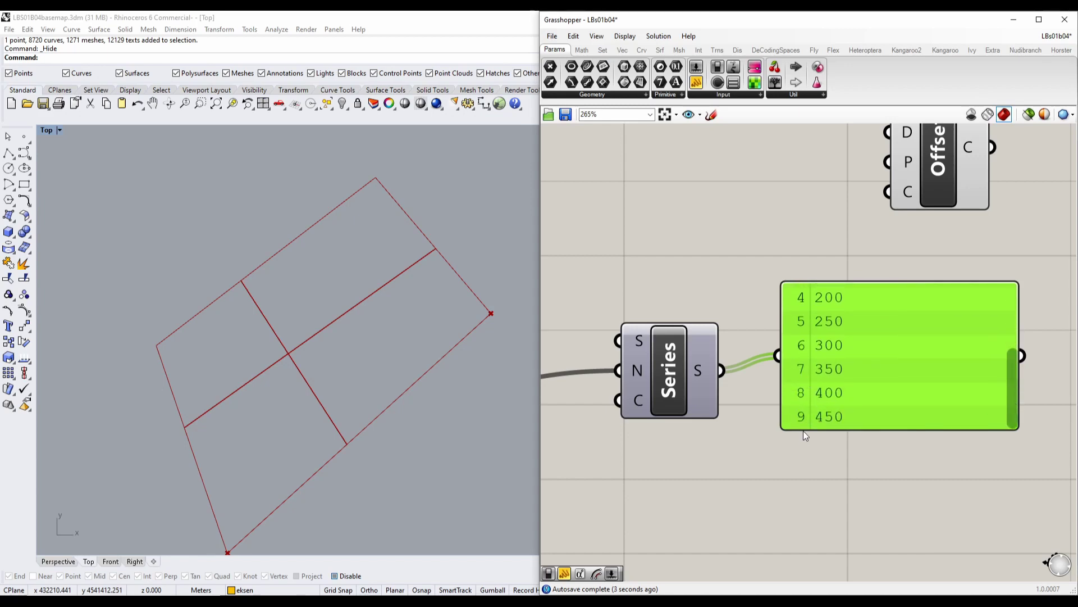
key(Delete)
Add a number slider set to 15 and connect it to the count input of the Series component.
right_drag(705, 475, 909, 445)
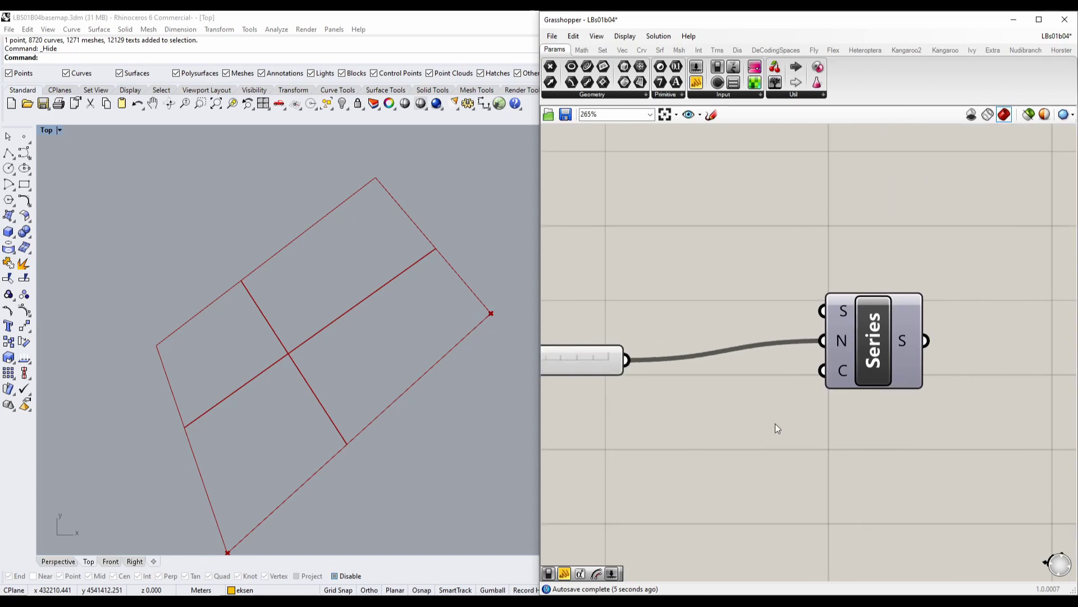
drag(858, 368, 877, 388)
double_click(709, 433)
key(Escape)
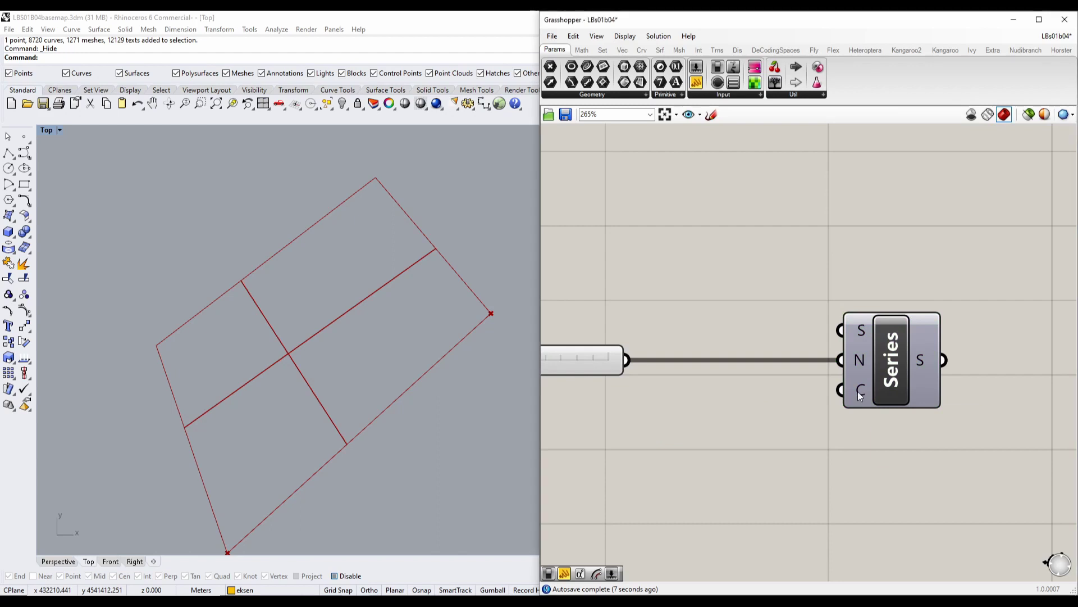
mouse_move(858, 391)
double_click(682, 456)
text(15)
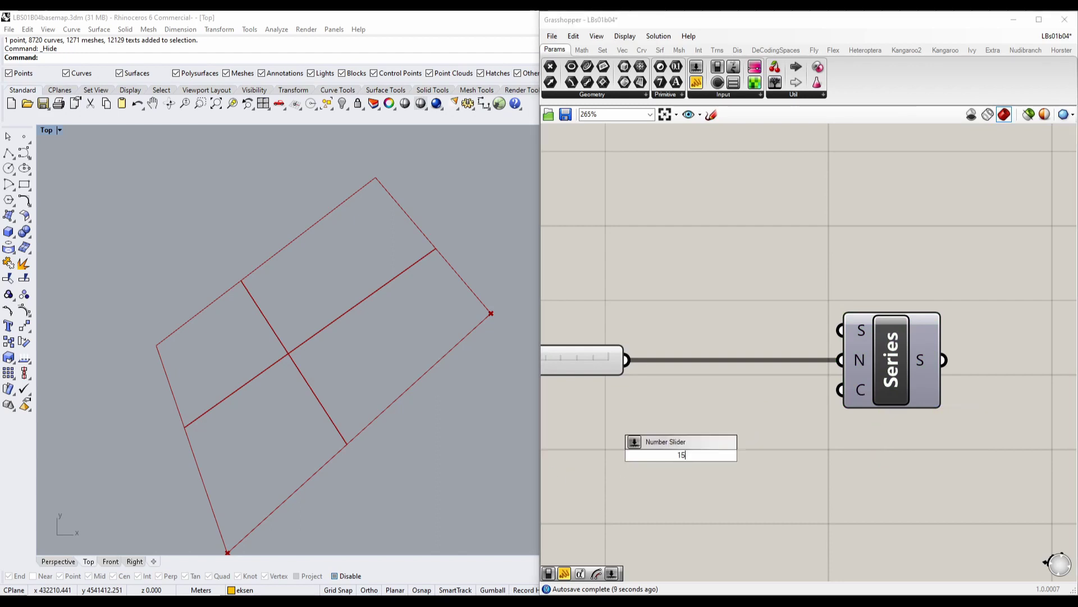
key(Return)
drag(804, 455, 841, 390)
Connect the Series output to the Offset Curve distance input and line up the count slider beside the Series component.
scroll(756, 425, down, 3)
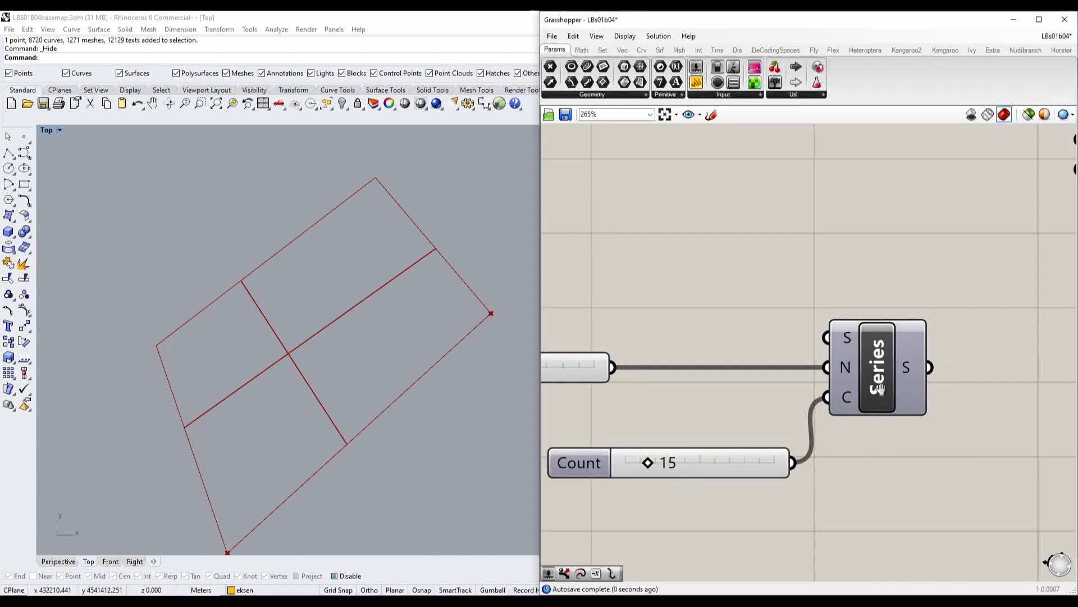
drag(773, 415, 852, 279)
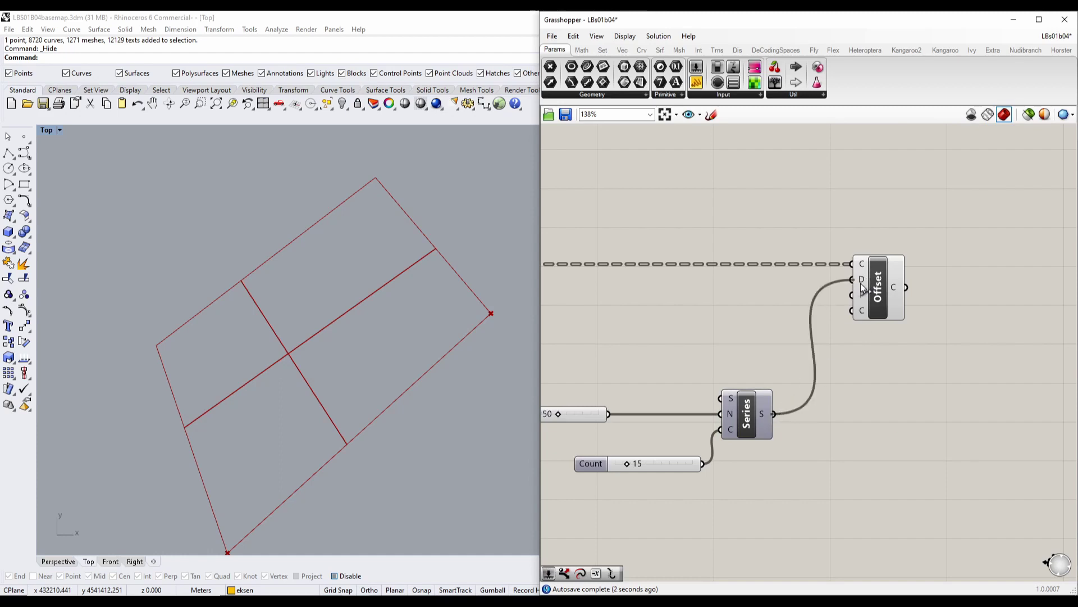
right_drag(265, 419, 302, 306)
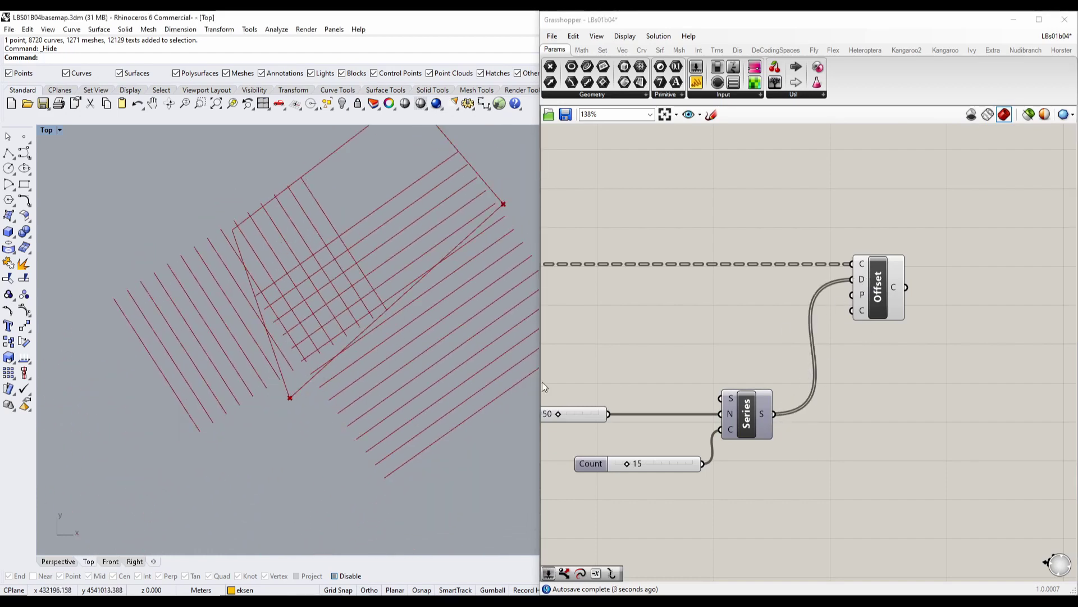
drag(664, 467, 631, 451)
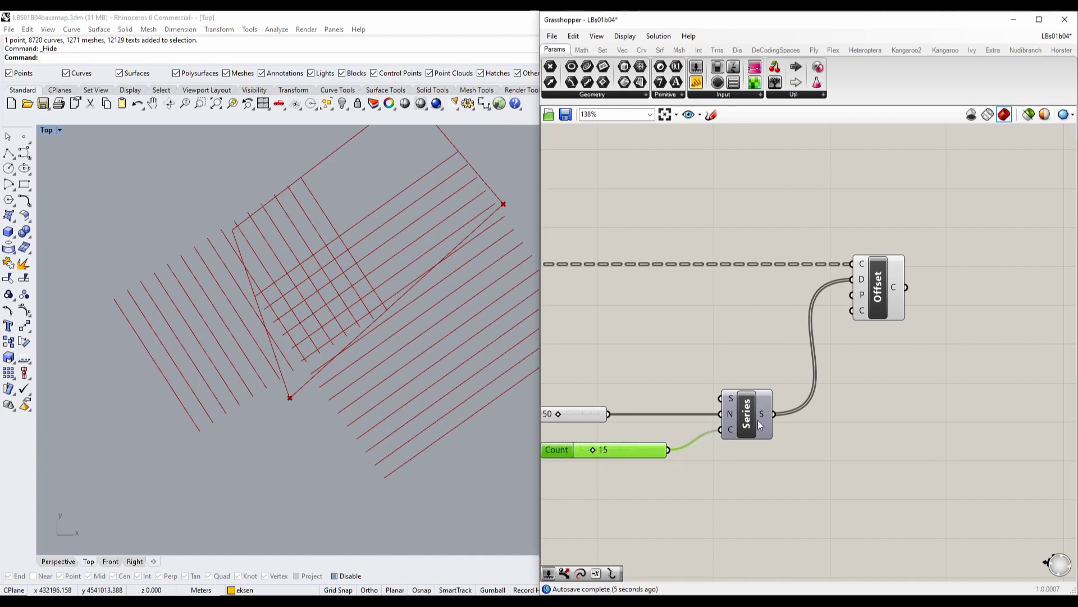
Add a Negative component, feed the Series into it, and add its output to the Offset Curve distance input.
double_click(823, 461)
text(nega)
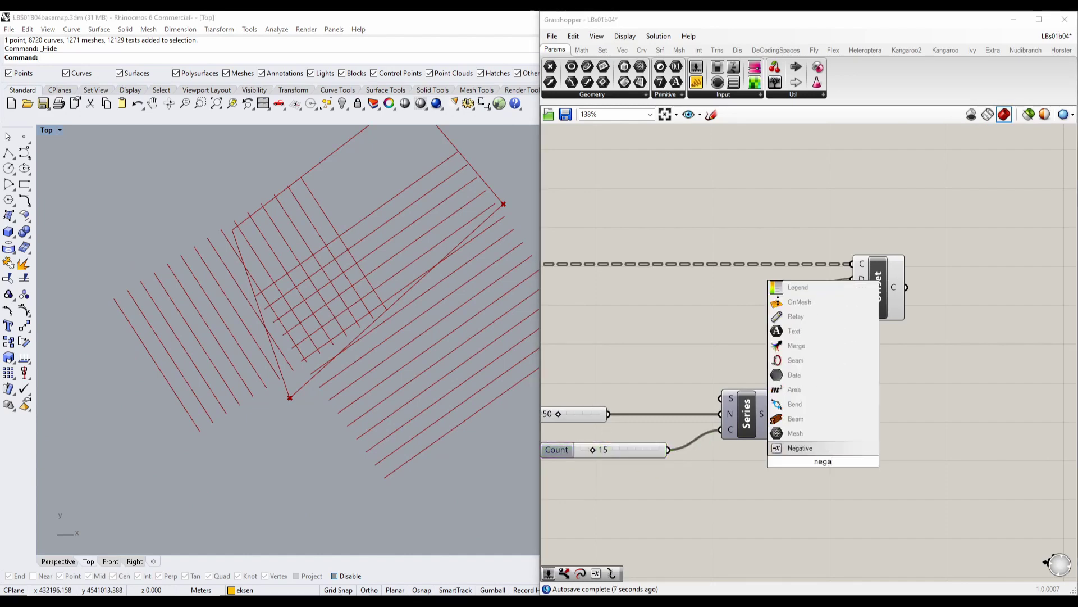
click(807, 448)
shift+drag(850, 461, 852, 279)
right_drag(309, 306, 337, 446)
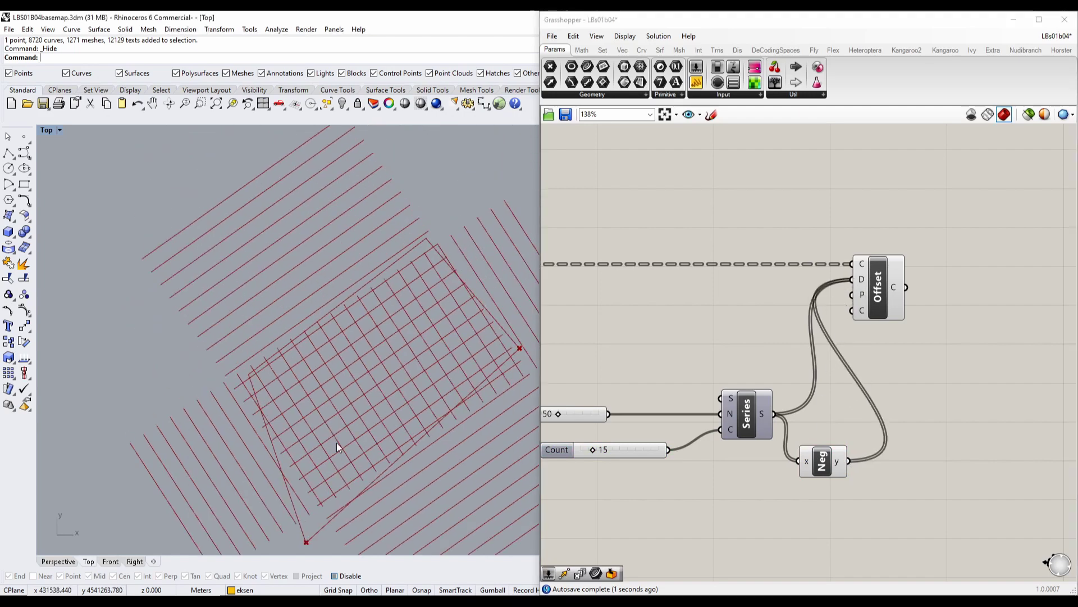
drag(824, 463, 838, 414)
Add an Extend Curve component, connect the offset curves to its curve input, and place it farther from Offset.
right_drag(717, 407, 697, 389)
double_click(1015, 282)
text(ex)
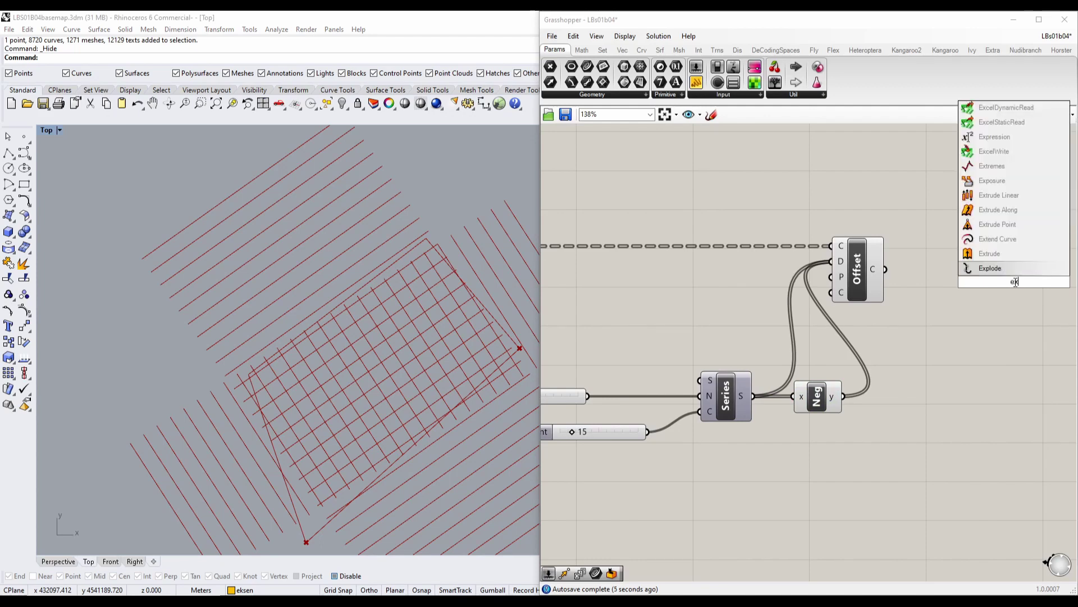
click(998, 239)
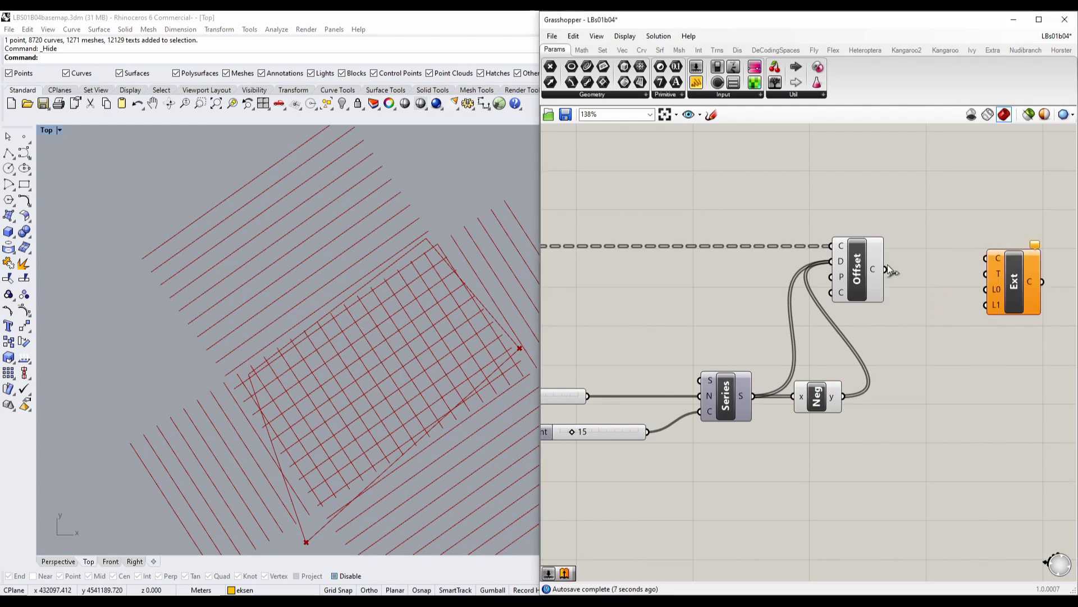
drag(887, 269, 987, 259)
right_drag(949, 328, 754, 367)
drag(820, 322, 927, 338)
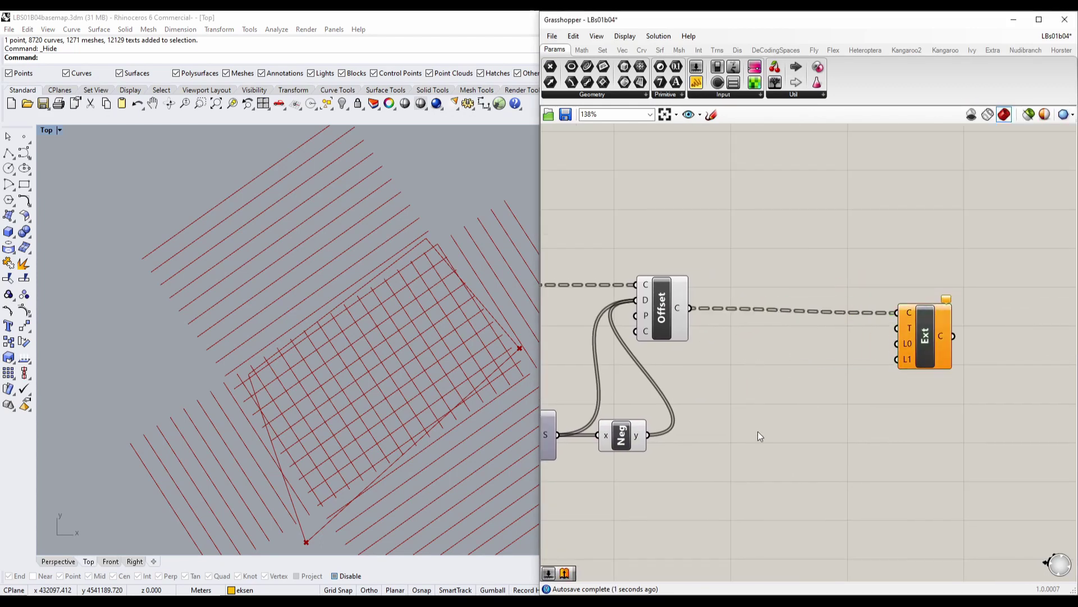
Add a number slider set to 500 and connect it to both the start and end length inputs of Extend Curve.
double_click(758, 431)
text(500)
key(Return)
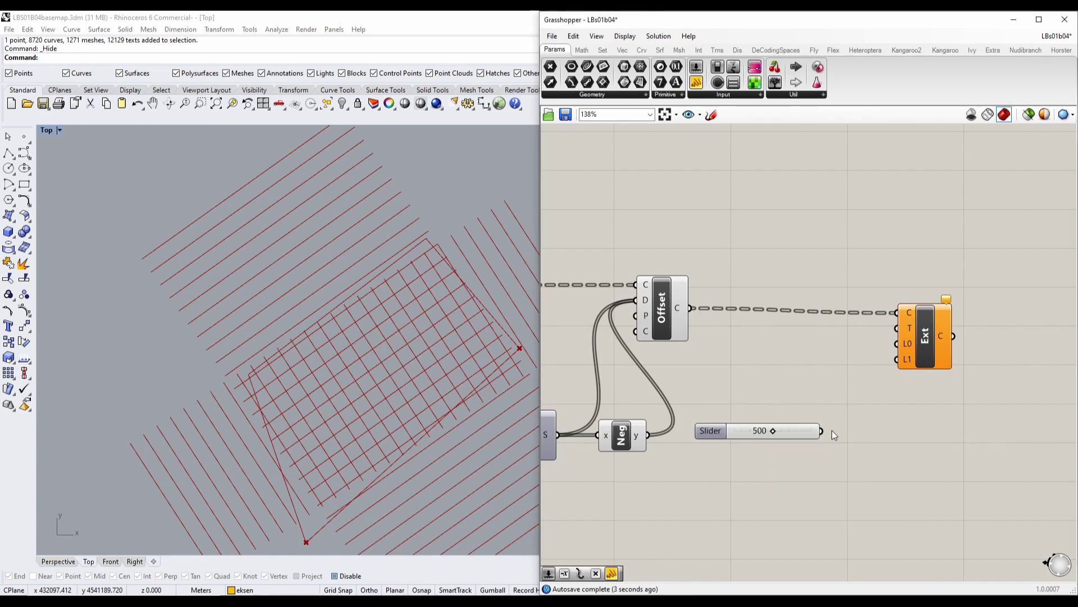
drag(822, 430, 897, 343)
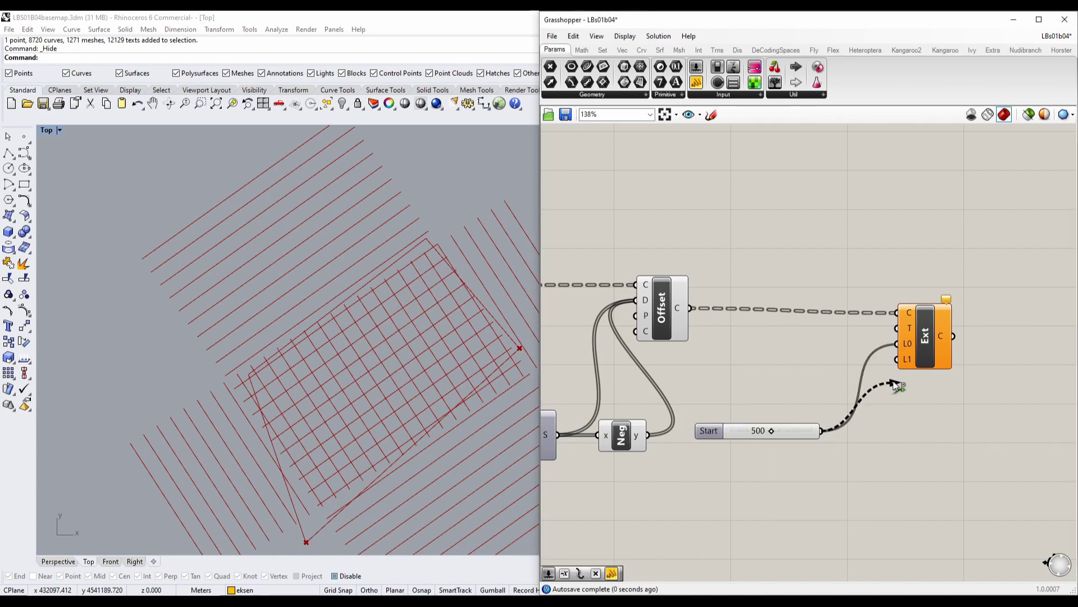
drag(893, 381, 897, 360)
right_drag(877, 408, 769, 449)
drag(821, 387, 847, 381)
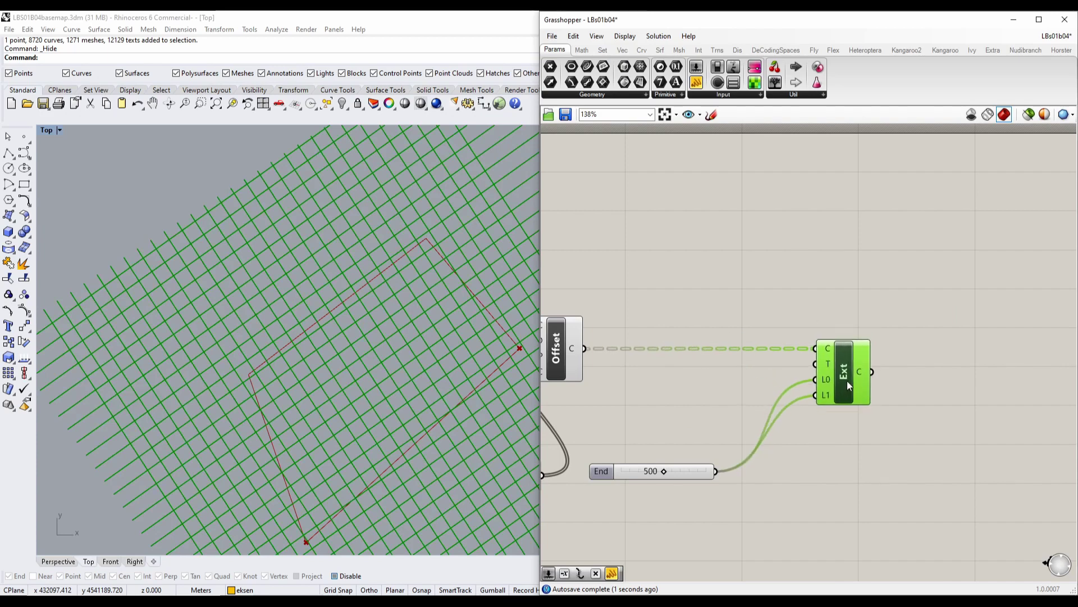
right_drag(847, 381, 766, 408)
double_click(820, 316)
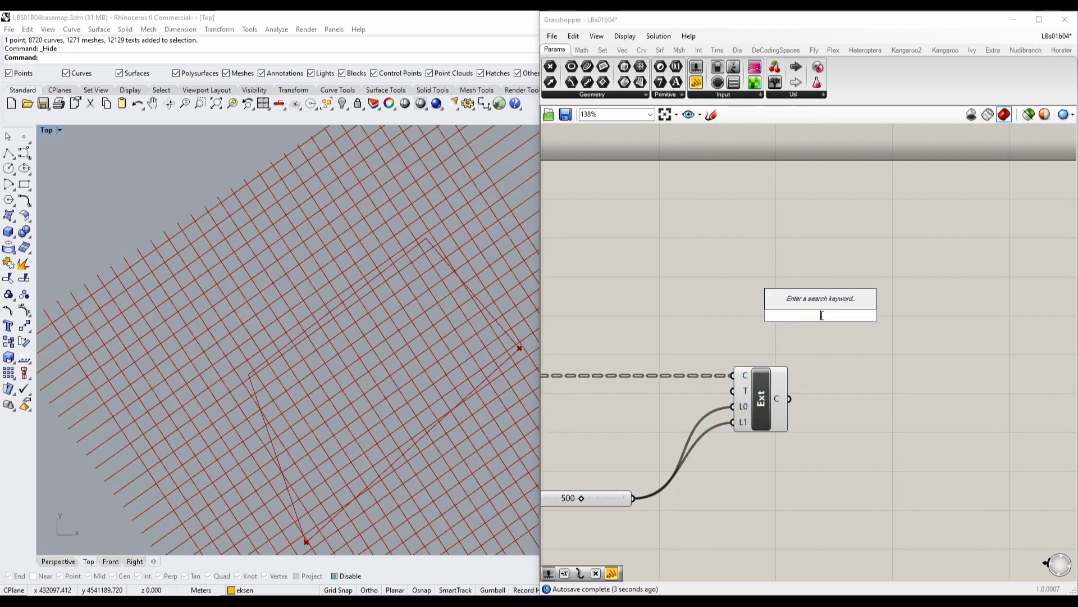
text(trim)
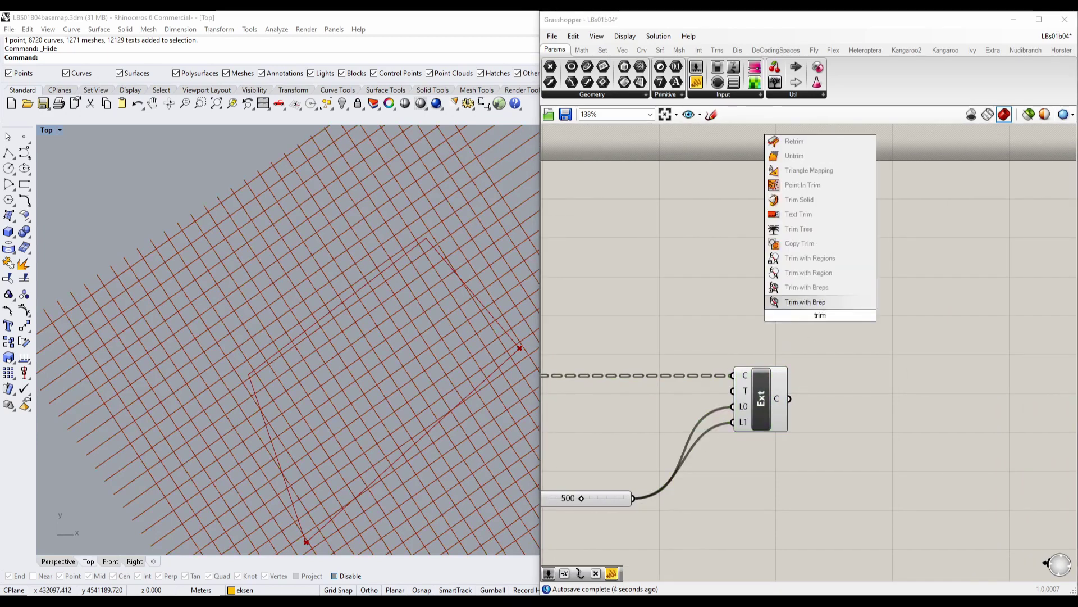
click(833, 289)
key(Delete)
Add a Trim with Region component and connect the extended curves to its curve input.
double_click(829, 332)
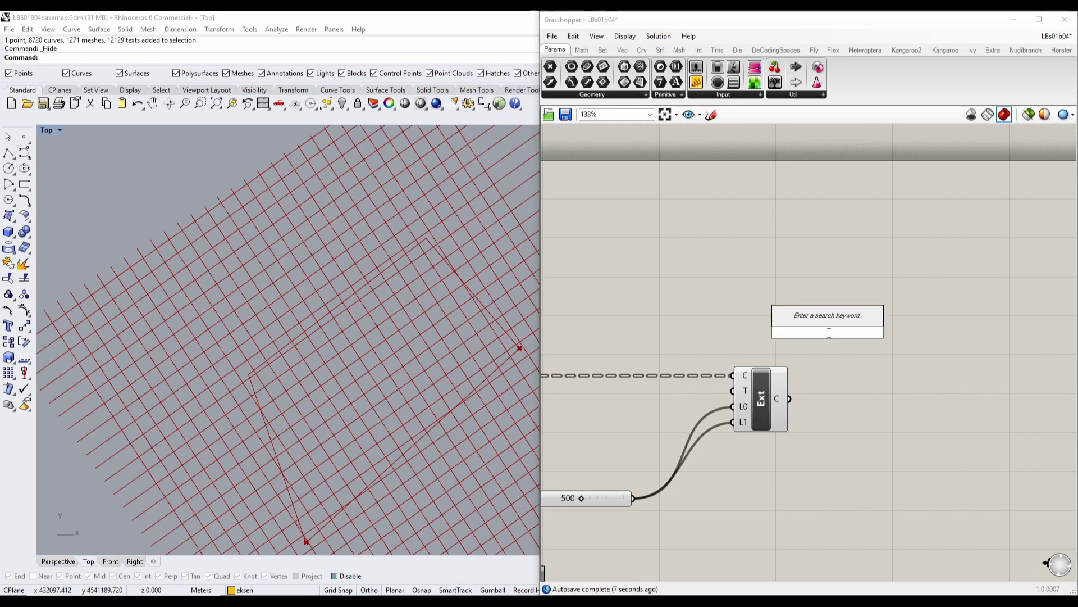
text(trim)
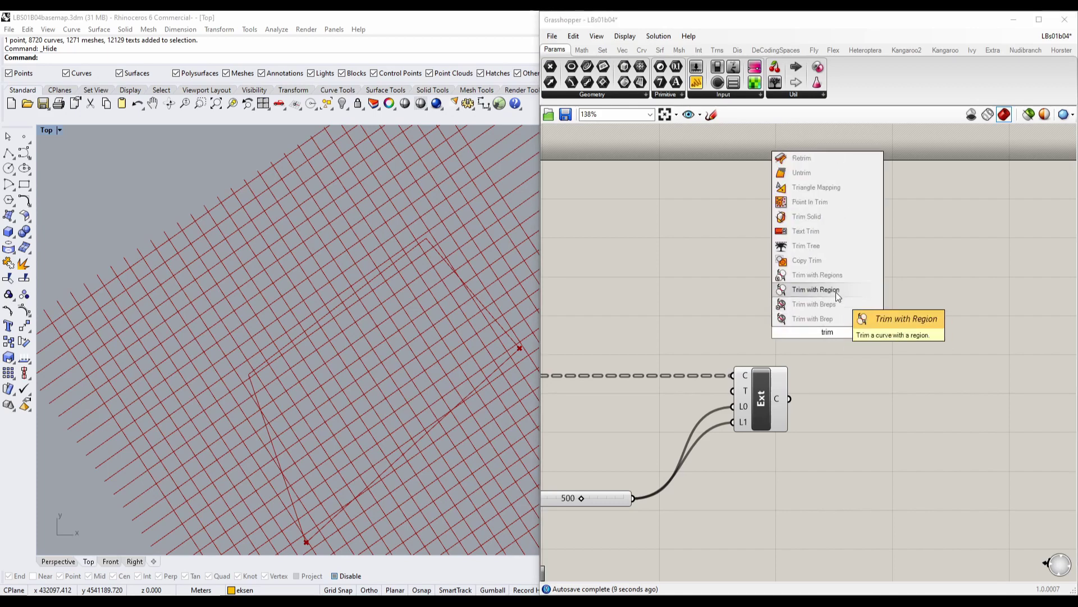
click(836, 292)
drag(791, 375, 869, 337)
Connect the reduced polyline of the TASARIM ALANI plot boundary to the region input of the new Trim with Region component.
scroll(813, 369, down, 4)
right_drag(626, 392, 1074, 396)
right_drag(544, 397, 770, 404)
right_drag(613, 425, 866, 414)
scroll(616, 301, up, 4)
right_drag(617, 305, 865, 325)
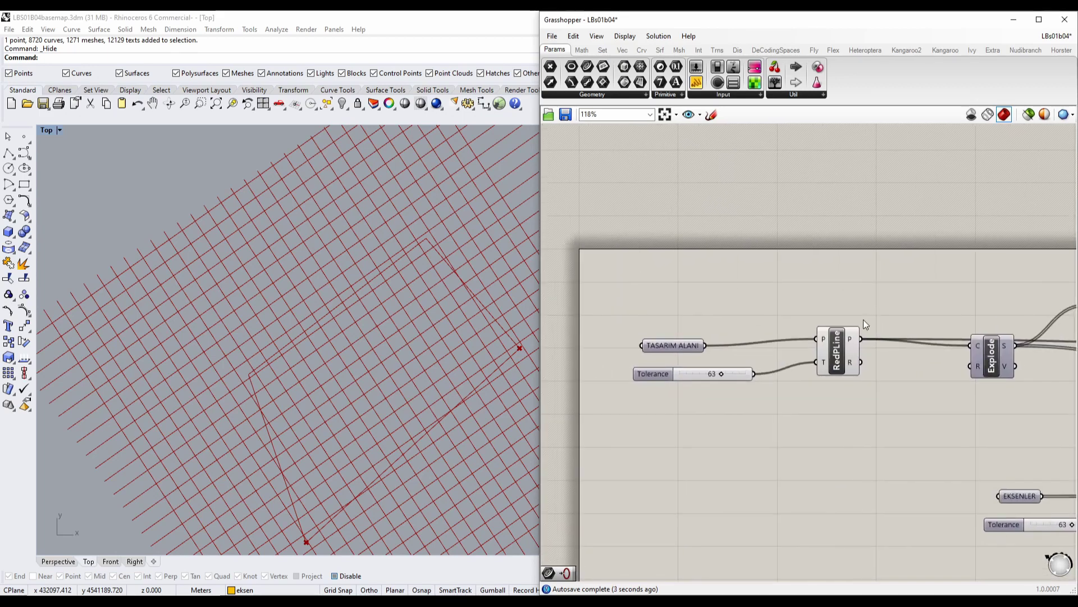
scroll(725, 306, down, 11)
drag(861, 339, 798, 363)
scroll(993, 340, up, 8)
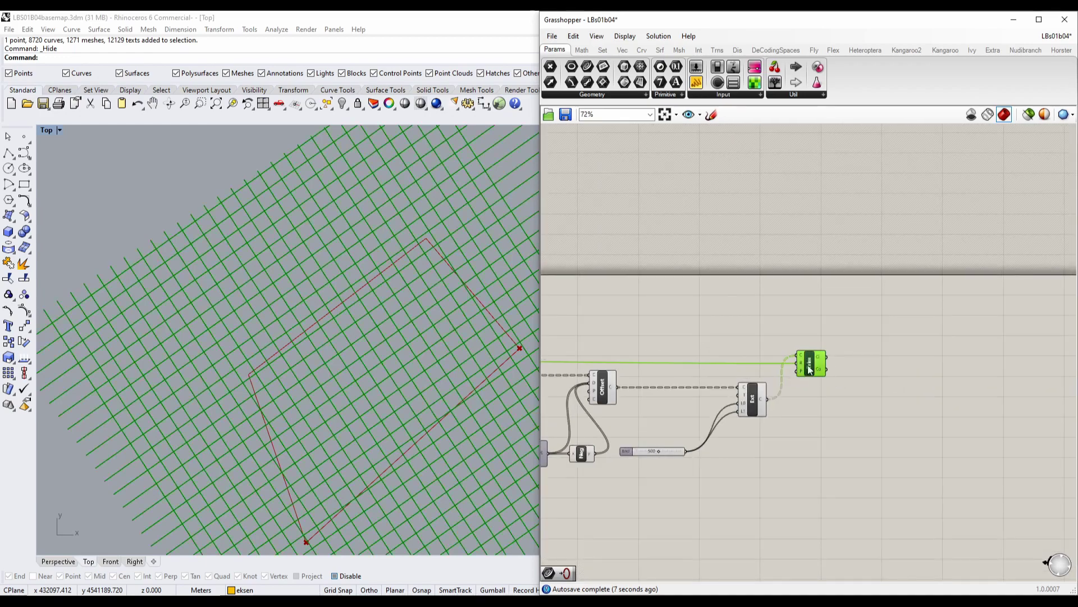
Add a Curve parameter and connect the inside curves output of the last Trim with Region component to it.
double_click(898, 361)
text(curve)
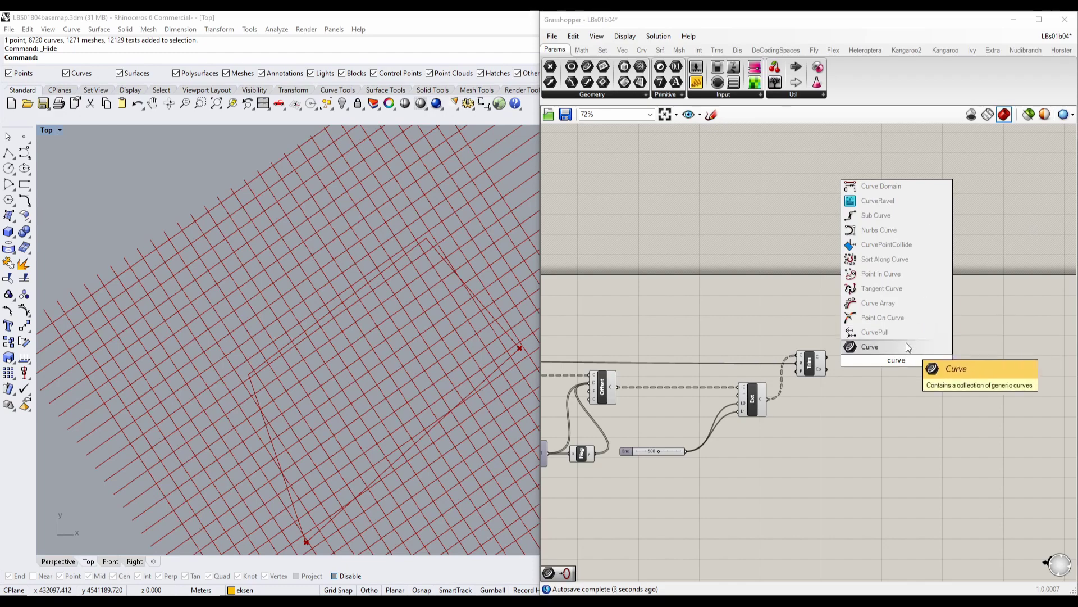
click(908, 348)
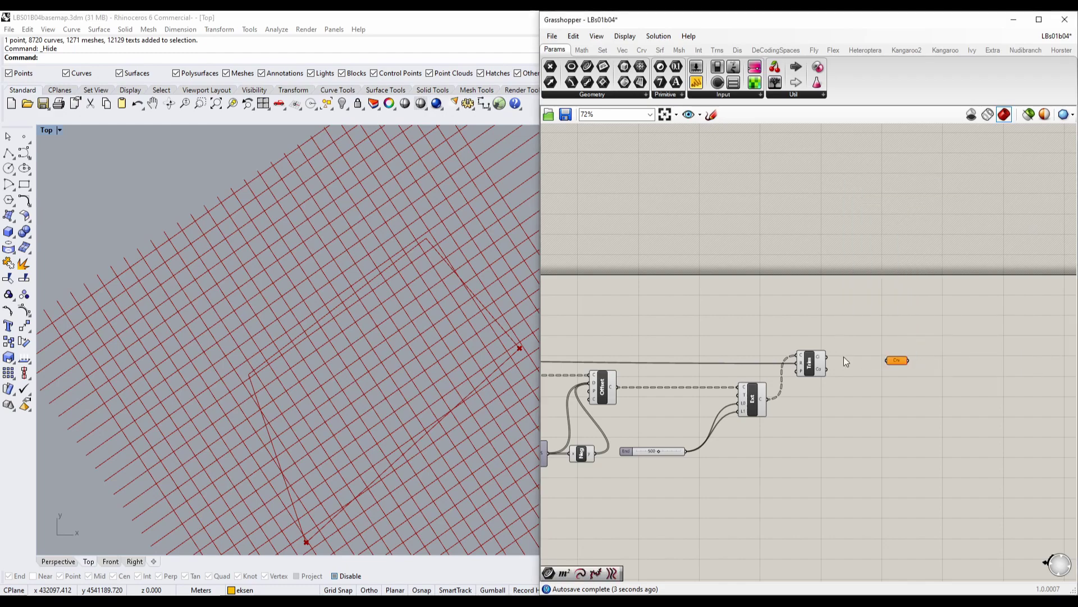
drag(827, 359, 888, 360)
scroll(952, 355, down, 4)
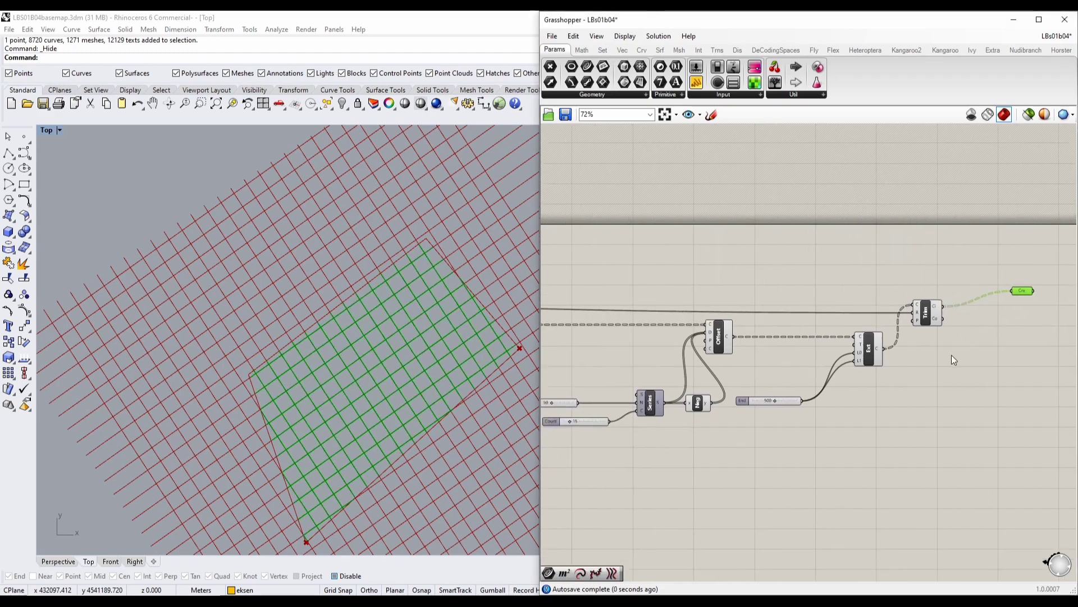
Turn off the preview of the components before the final Curve parameter, from the axis curve parameters through the last Trim with Region.
scroll(980, 434, up, 1)
drag(980, 435, 630, 298)
click(939, 477)
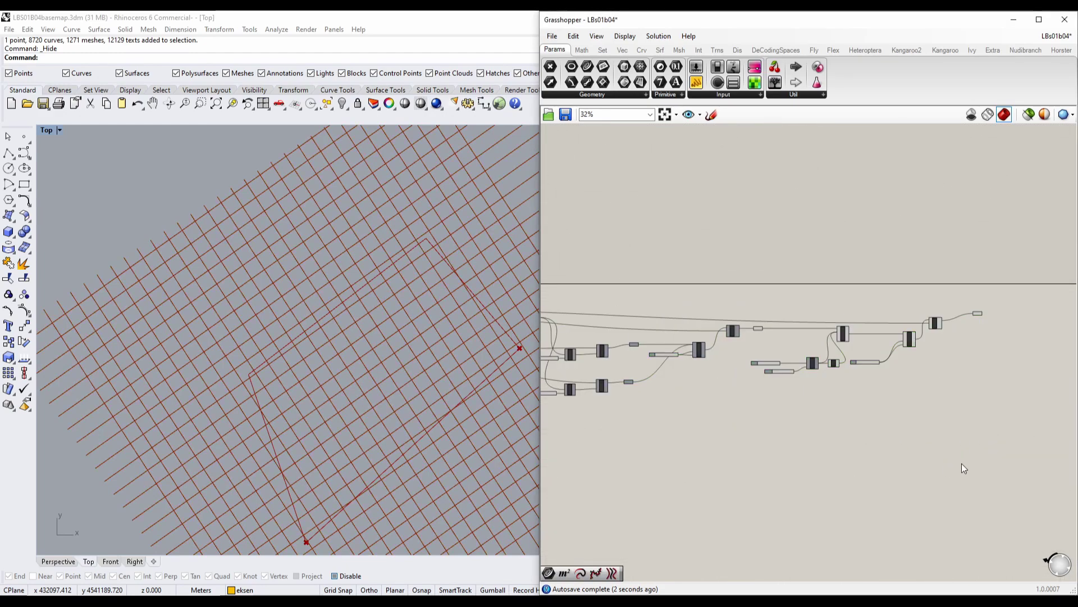
drag(966, 463, 636, 285)
middle_click(712, 268)
click(735, 288)
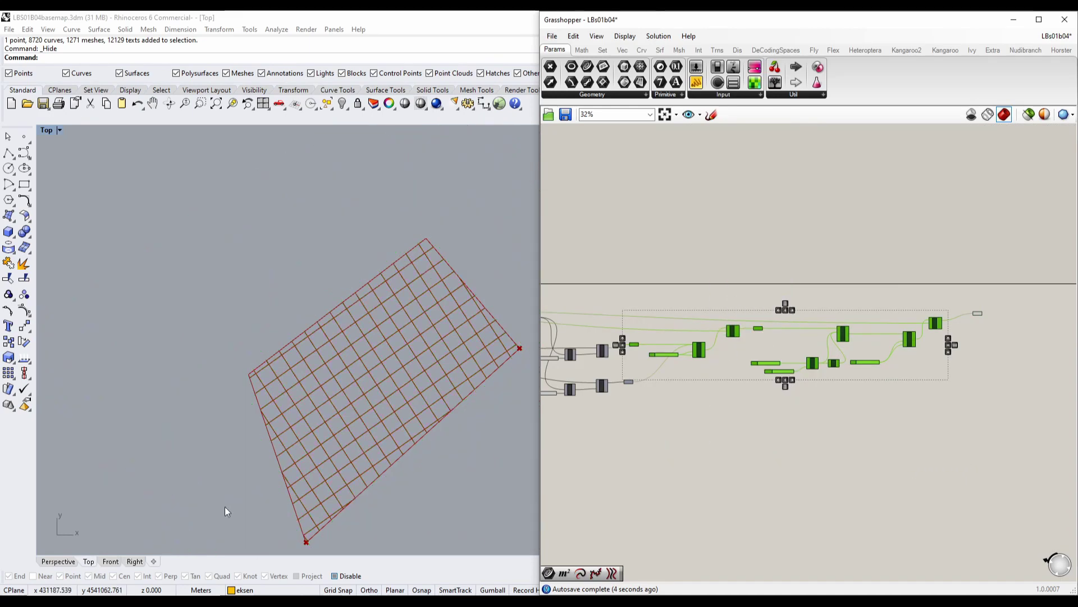
Select the final Curve parameter and line it up with the inside curves output of Trim with Region.
right_drag(294, 463, 243, 424)
scroll(291, 398, up, 10)
right_drag(468, 349, 376, 424)
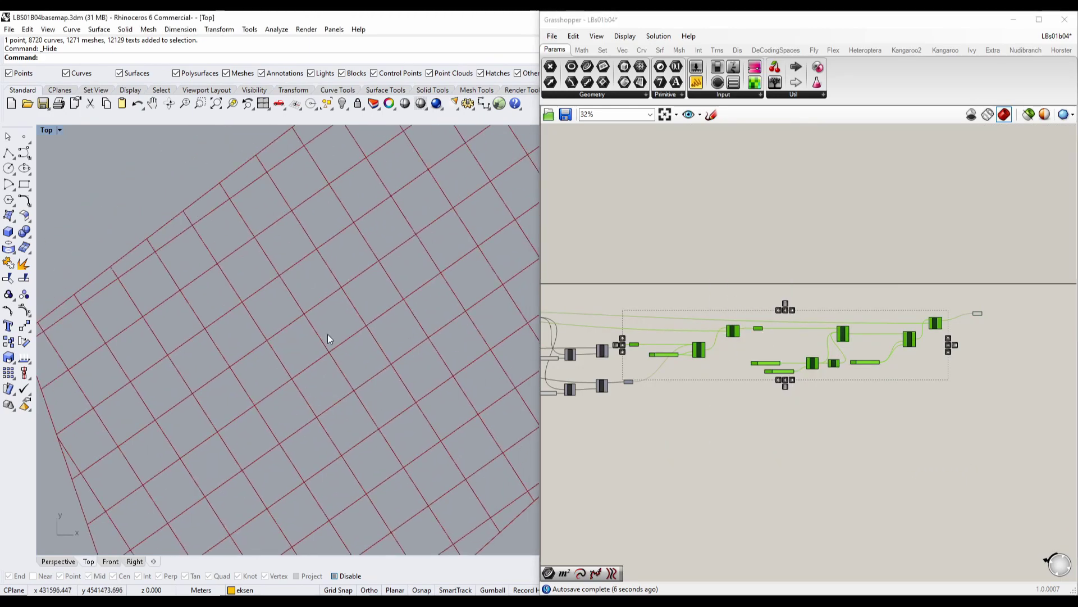
scroll(324, 334, down, 6)
scroll(936, 326, up, 4)
click(954, 339)
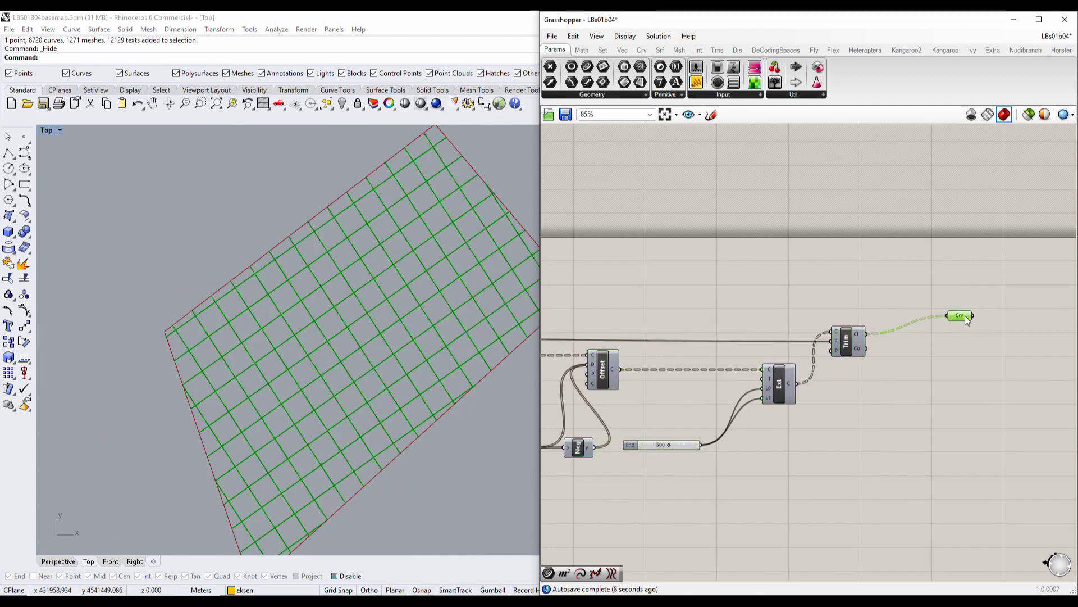
drag(962, 343, 963, 338)
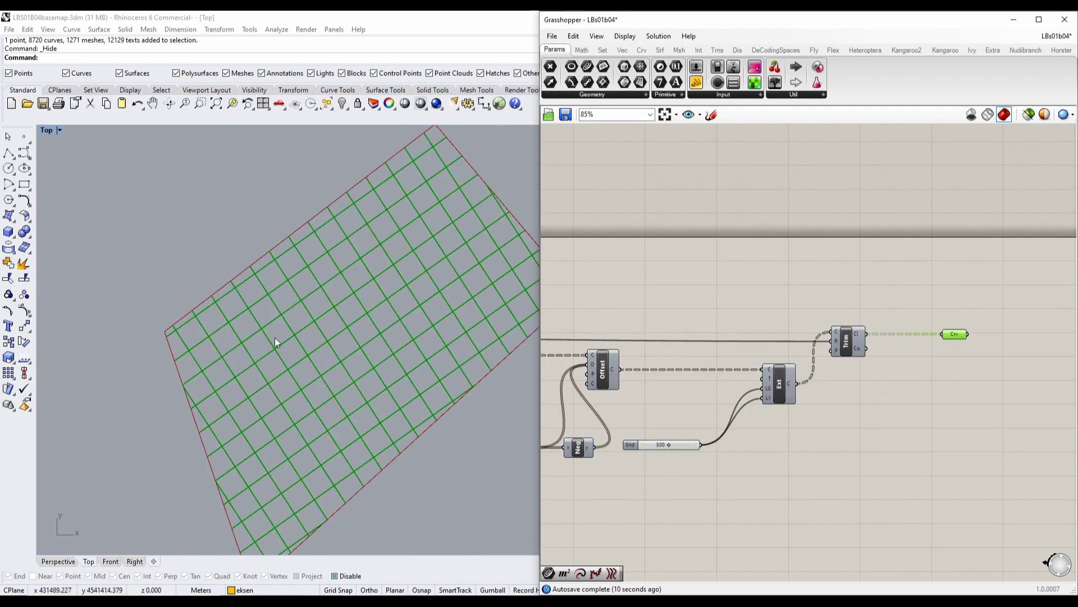
Set the Step slider of the Series to 44 to try a tighter grid spacing.
scroll(247, 285, down, 5)
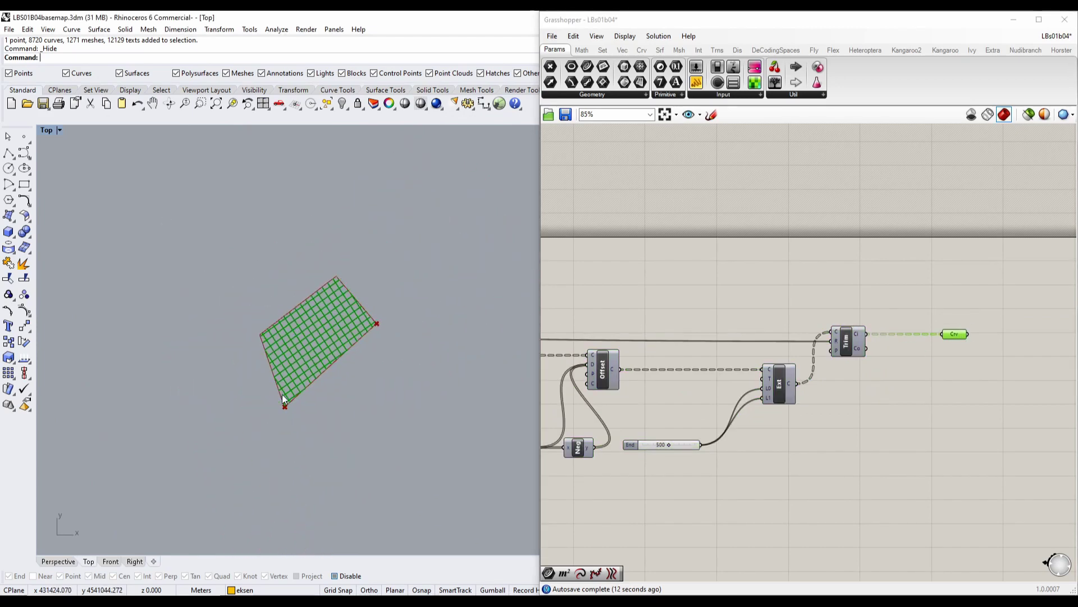
scroll(670, 389, up, 6)
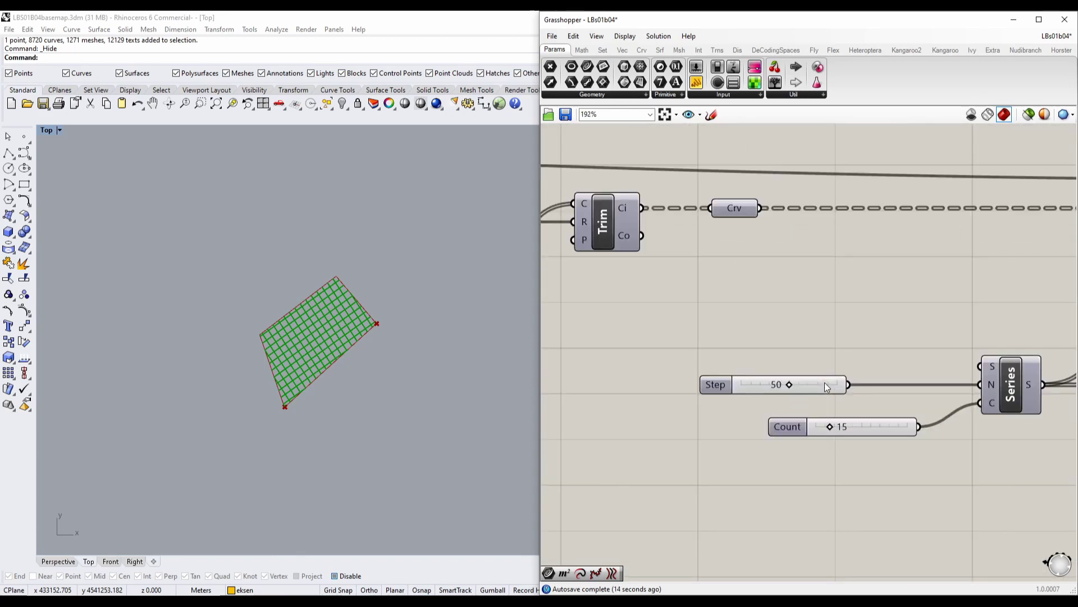
mouse_move(777, 385)
mouse_down()
mouse_move(819, 386)
mouse_move(750, 398)
mouse_move(850, 388)
mouse_move(807, 395)
mouse_move(880, 393)
mouse_move(787, 399)
mouse_move(892, 403)
mouse_move(767, 403)
mouse_move(827, 386)
mouse_move(895, 386)
mouse_move(768, 400)
mouse_up()
scroll(308, 400, up, 10)
scroll(156, 337, down, 5)
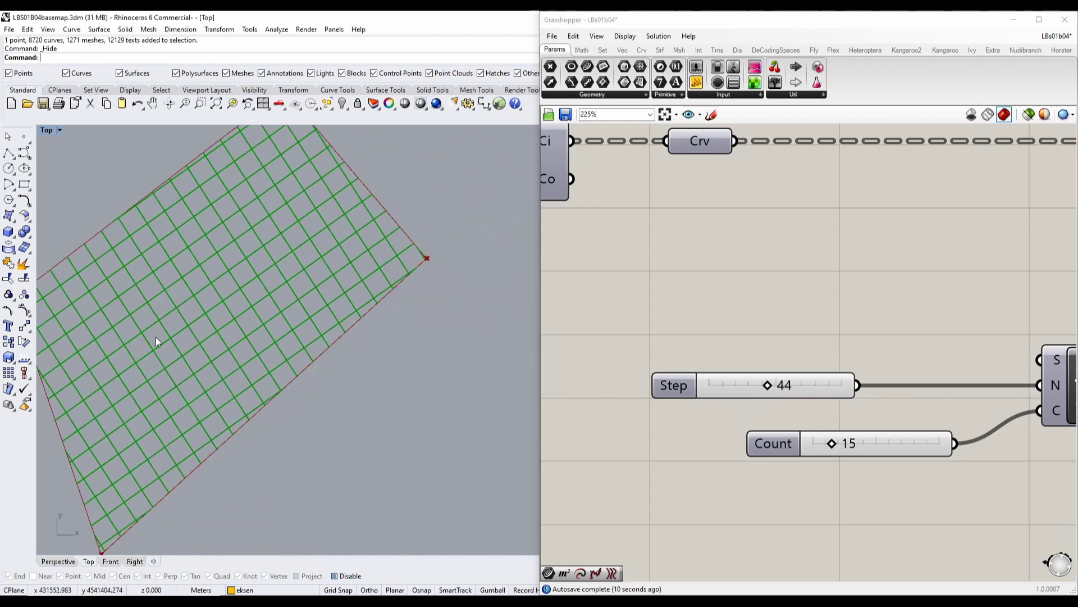
Set the Step slider of the Series to 76 and check the wider grid spacing inside the plot.
right_drag(217, 365, 314, 379)
scroll(315, 379, up, 3)
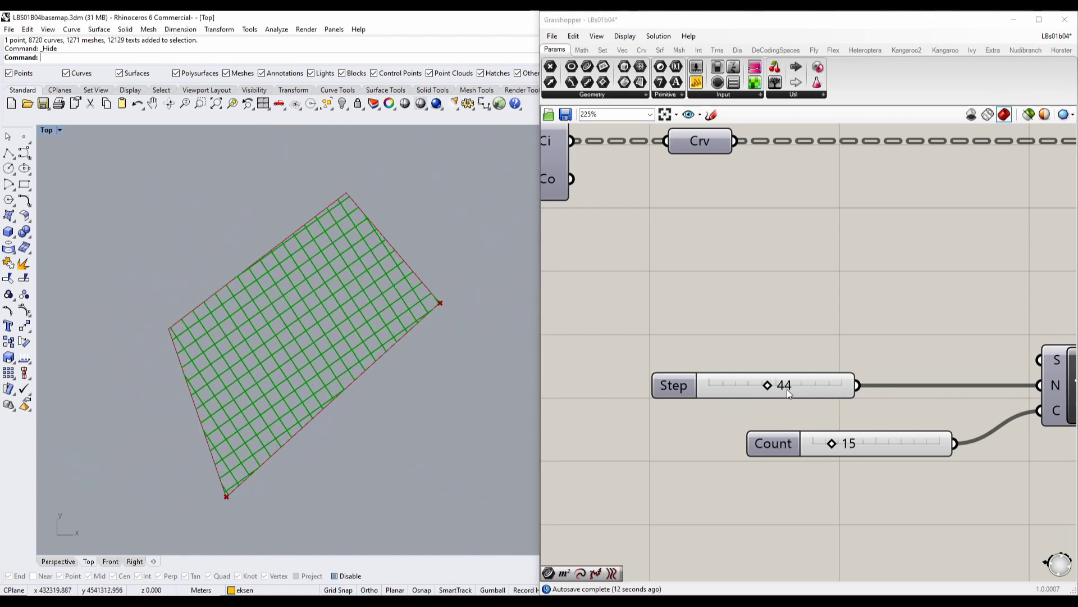
drag(768, 386, 810, 386)
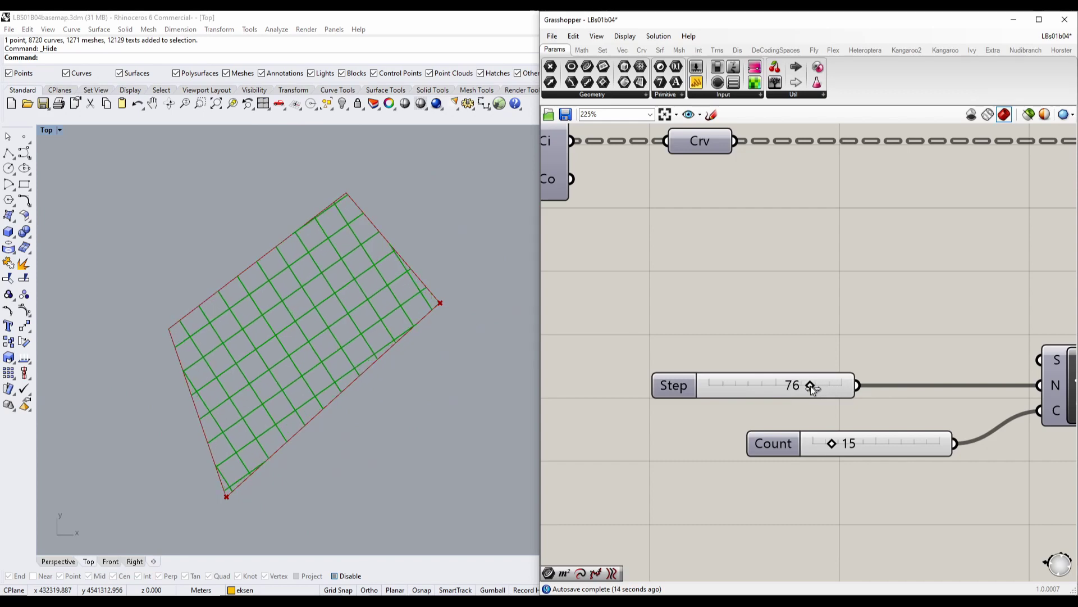
scroll(696, 357, down, 3)
right_drag(351, 345, 366, 381)
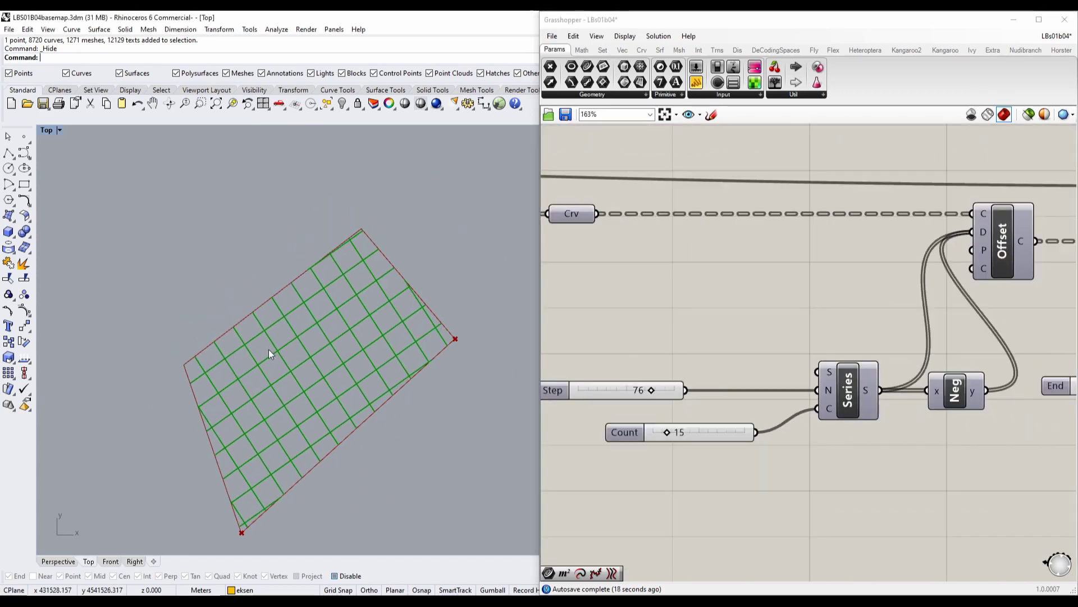
scroll(264, 385, up, 4)
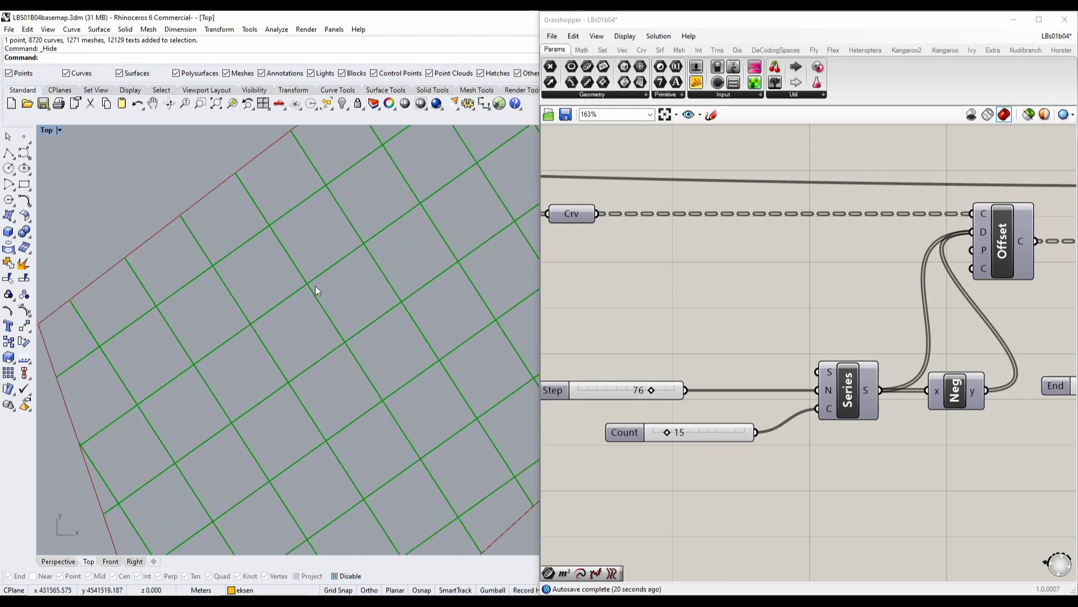
scroll(315, 285, down, 5)
scroll(621, 353, up, 1)
Review the Offset, Series and Extend Curve chain and increase the Series Step slider further.
right_drag(794, 345, 317, 442)
right_drag(763, 378, 826, 412)
right_drag(677, 416, 907, 389)
scroll(909, 392, down, 3)
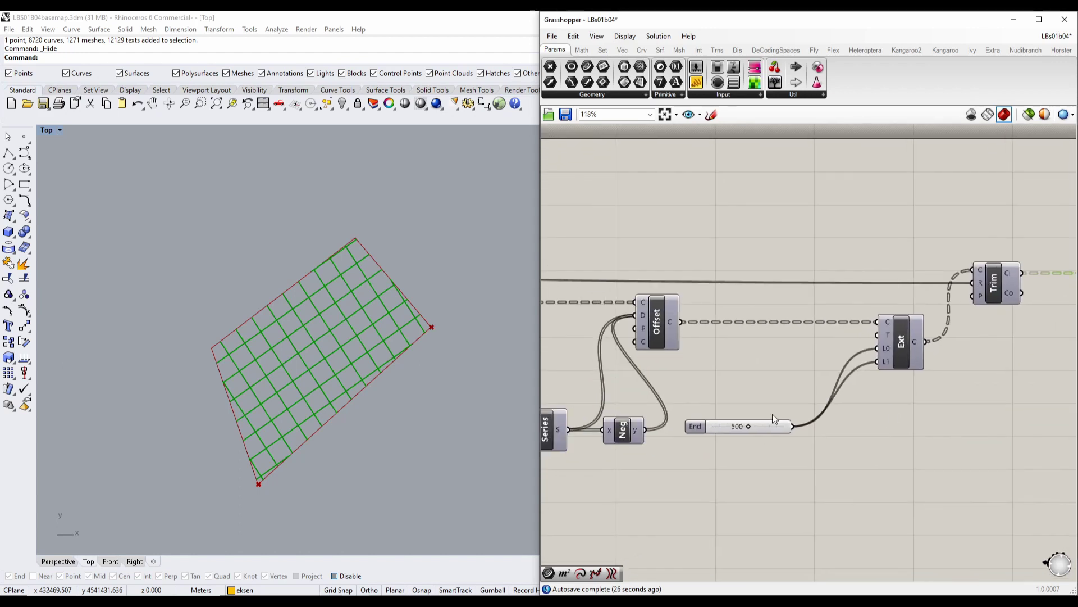
right_drag(649, 431, 766, 396)
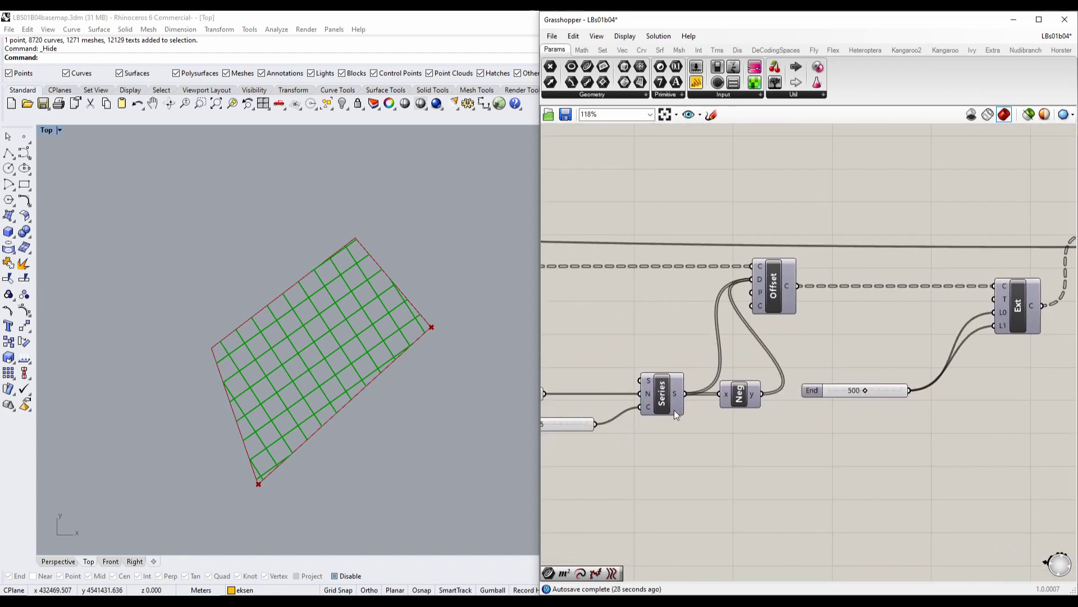
right_drag(674, 409, 721, 419)
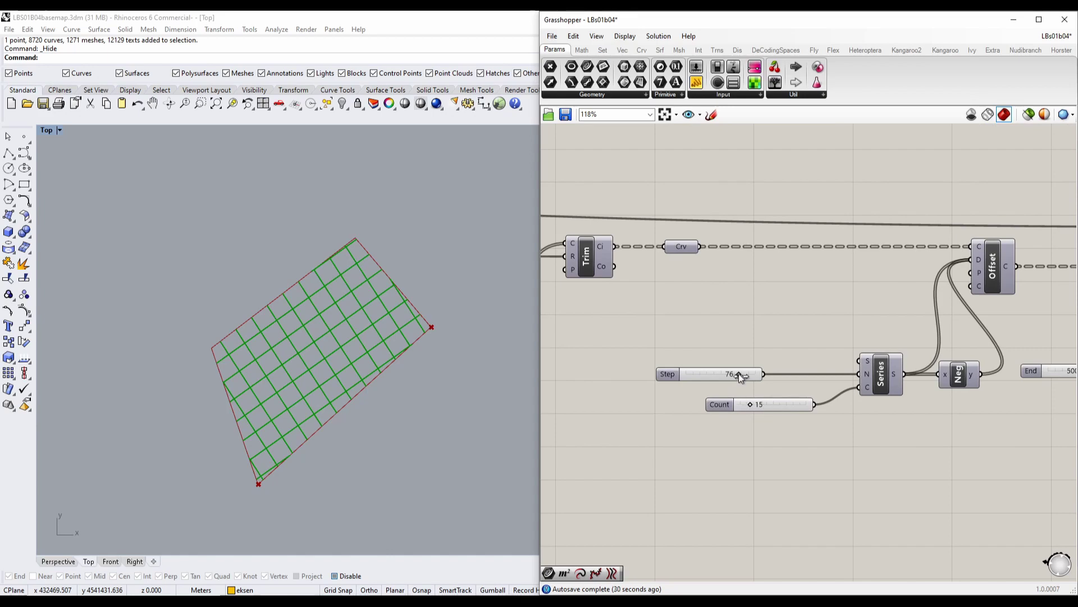
drag(739, 374, 782, 379)
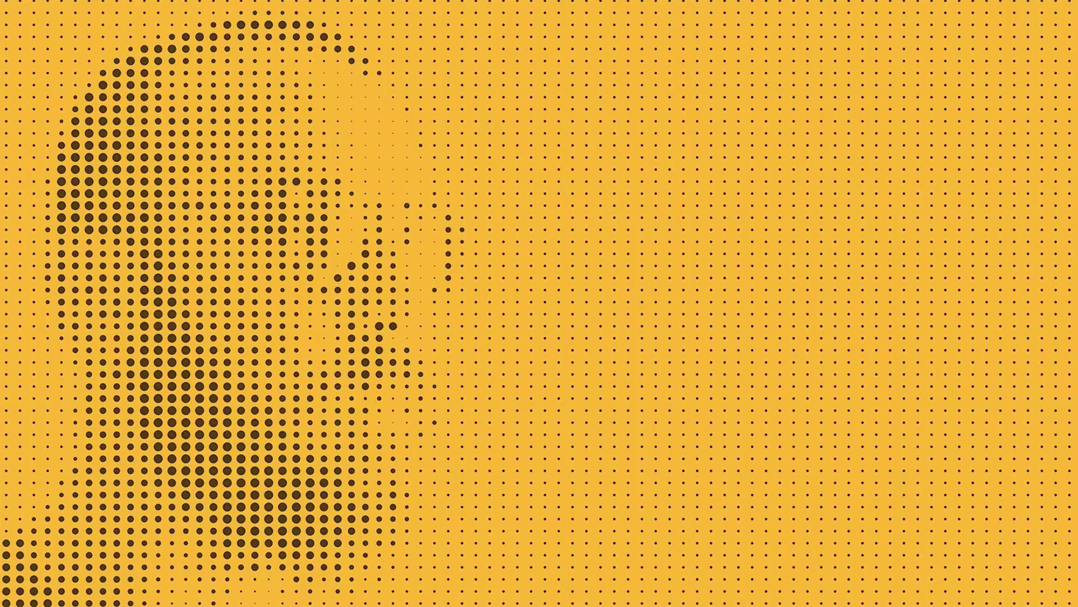